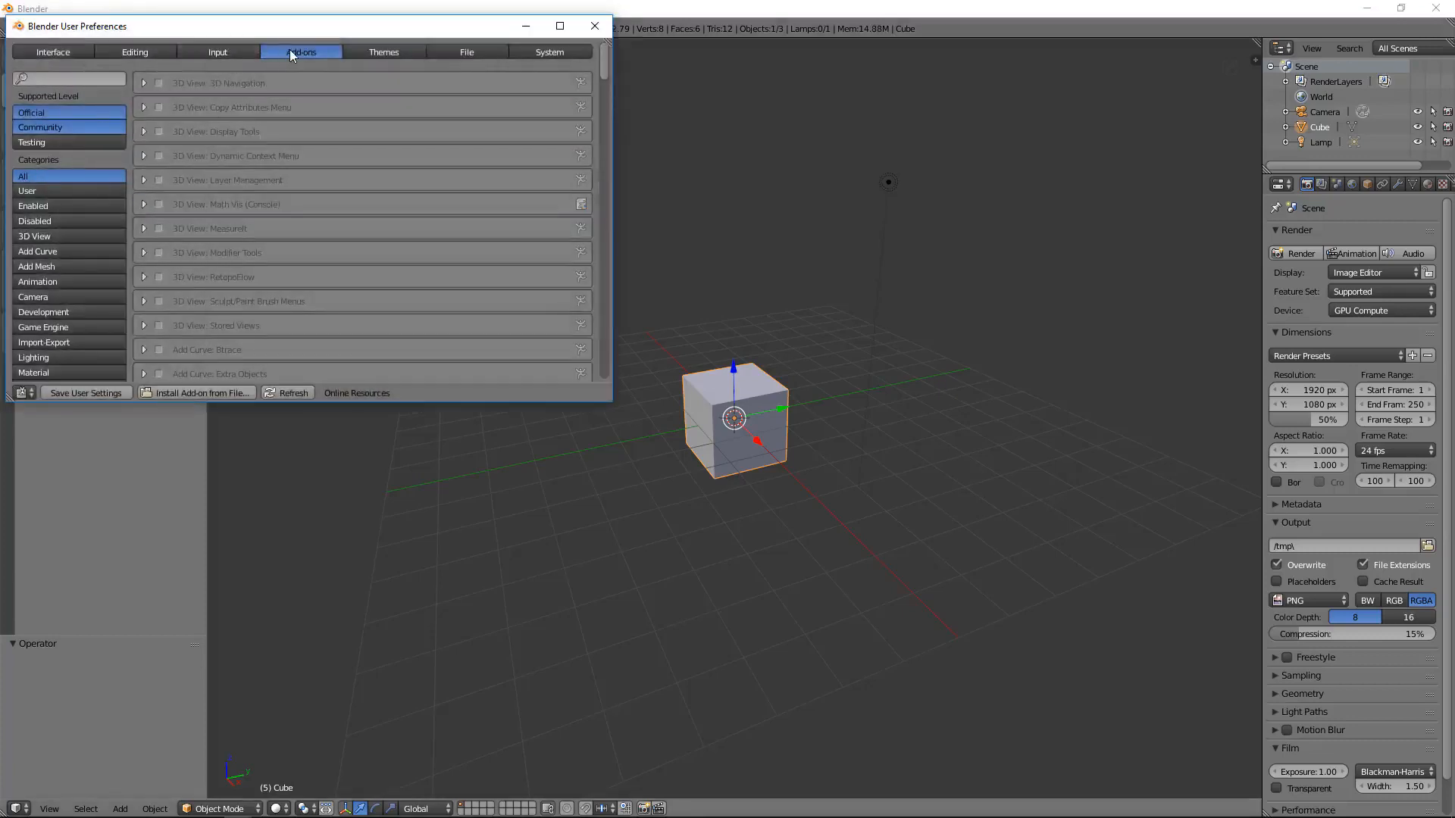
Search the add-ons for "dy" and for "arch" to check Dynamic Sky, Archimesh and Archipack, and close the preferences.
left_click(48, 77)
type("dy")
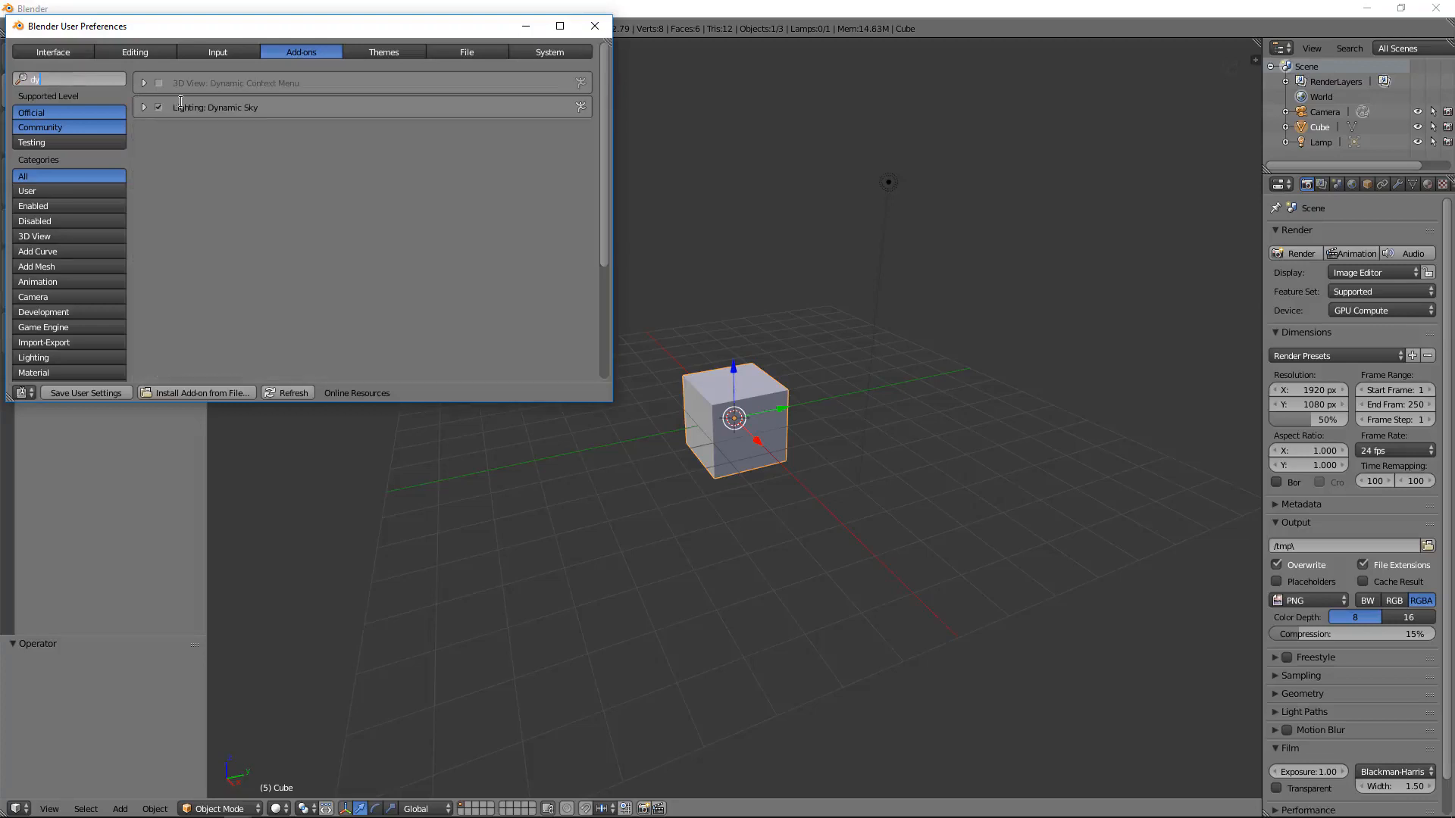
key("BackSpace")
key("BackSpace")
type("arch")
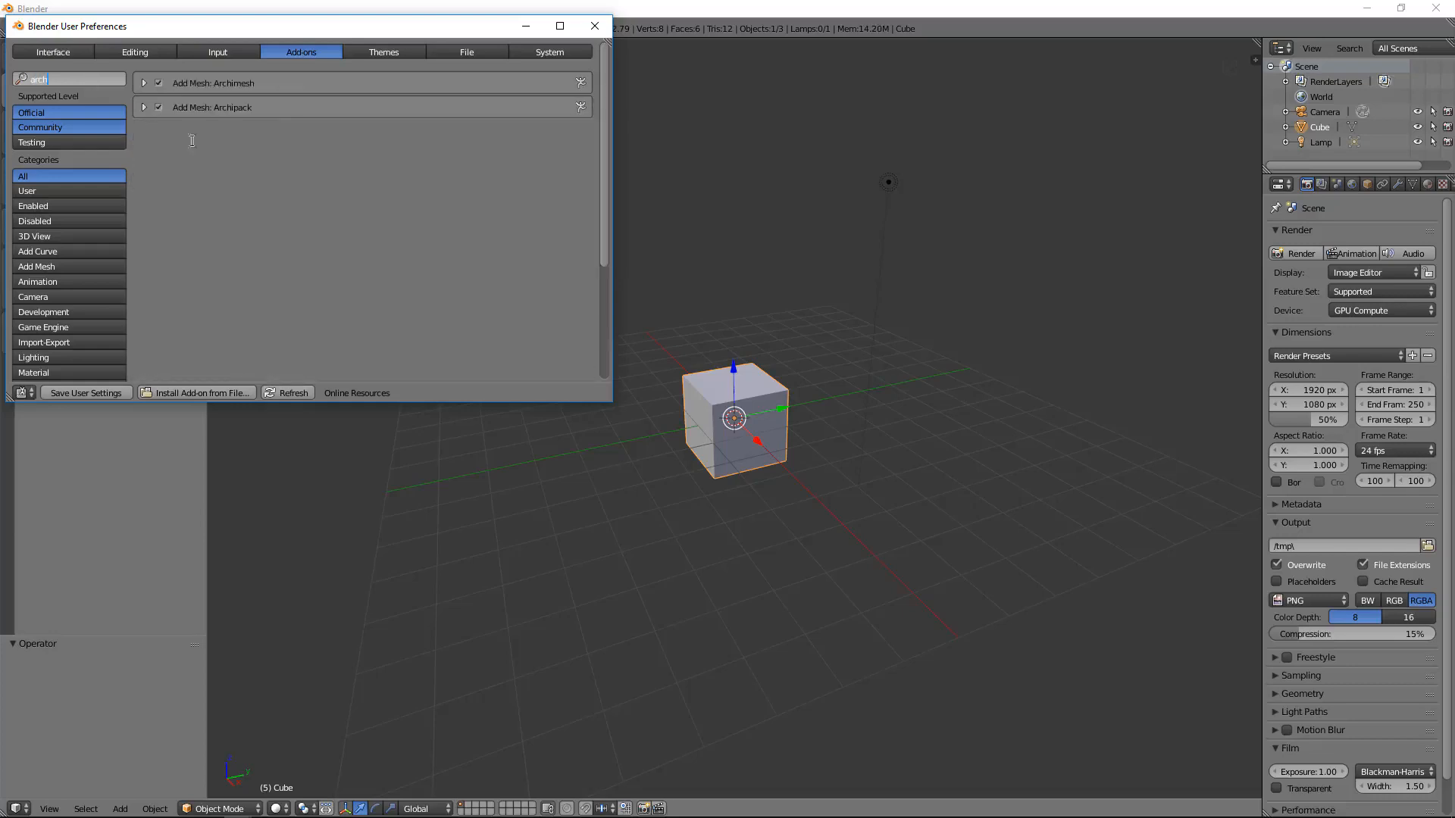
left_click(595, 26)
Delete the default cube and the lamp from the scene.
key("x")
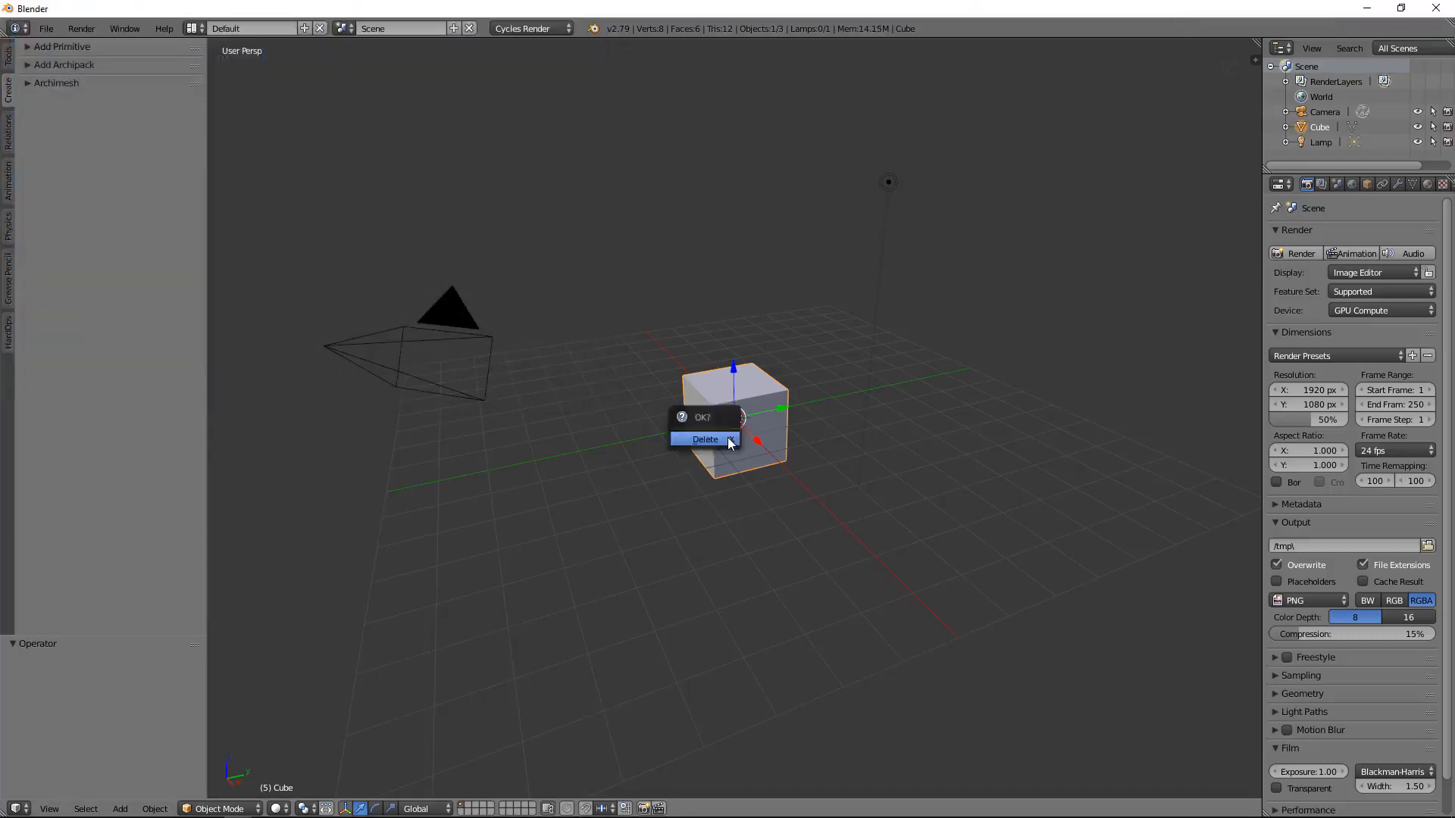
left_click(727, 438)
key("x")
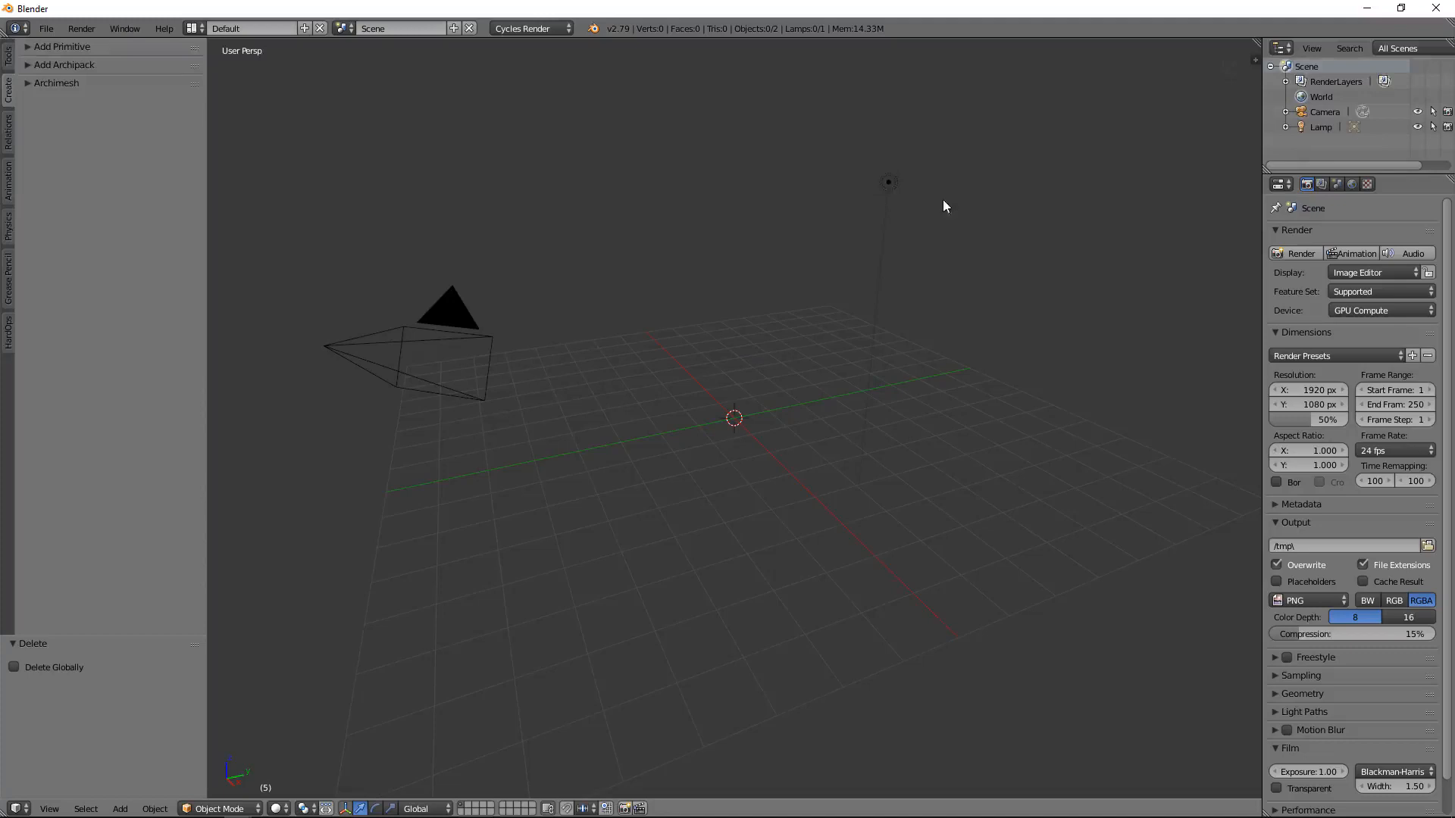
right_click(897, 185)
key("x")
left_click(894, 185)
Add an Archimesh room at the origin of the scene.
key("KP_7")
key("KP_5")
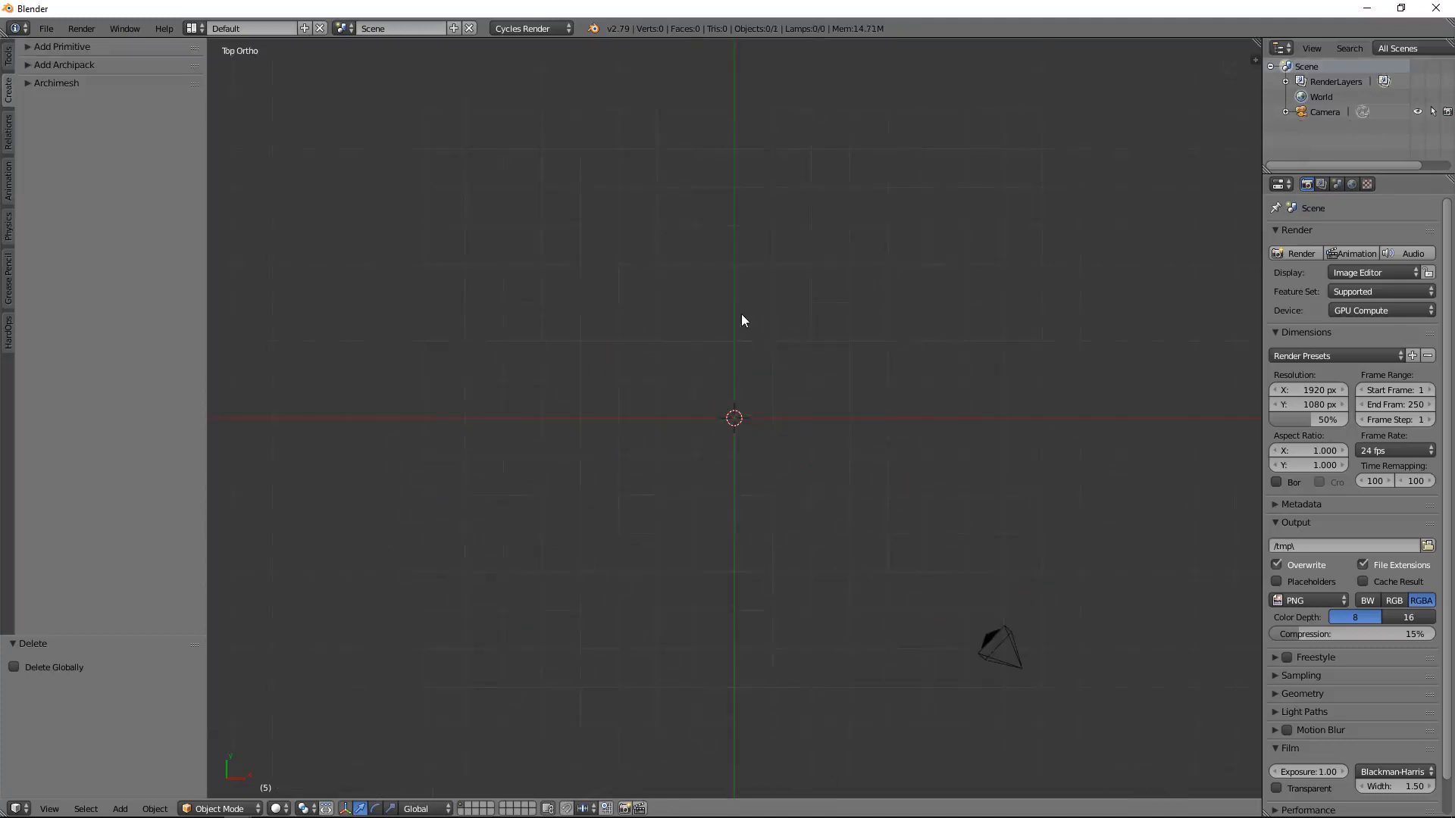
left_click(22, 62)
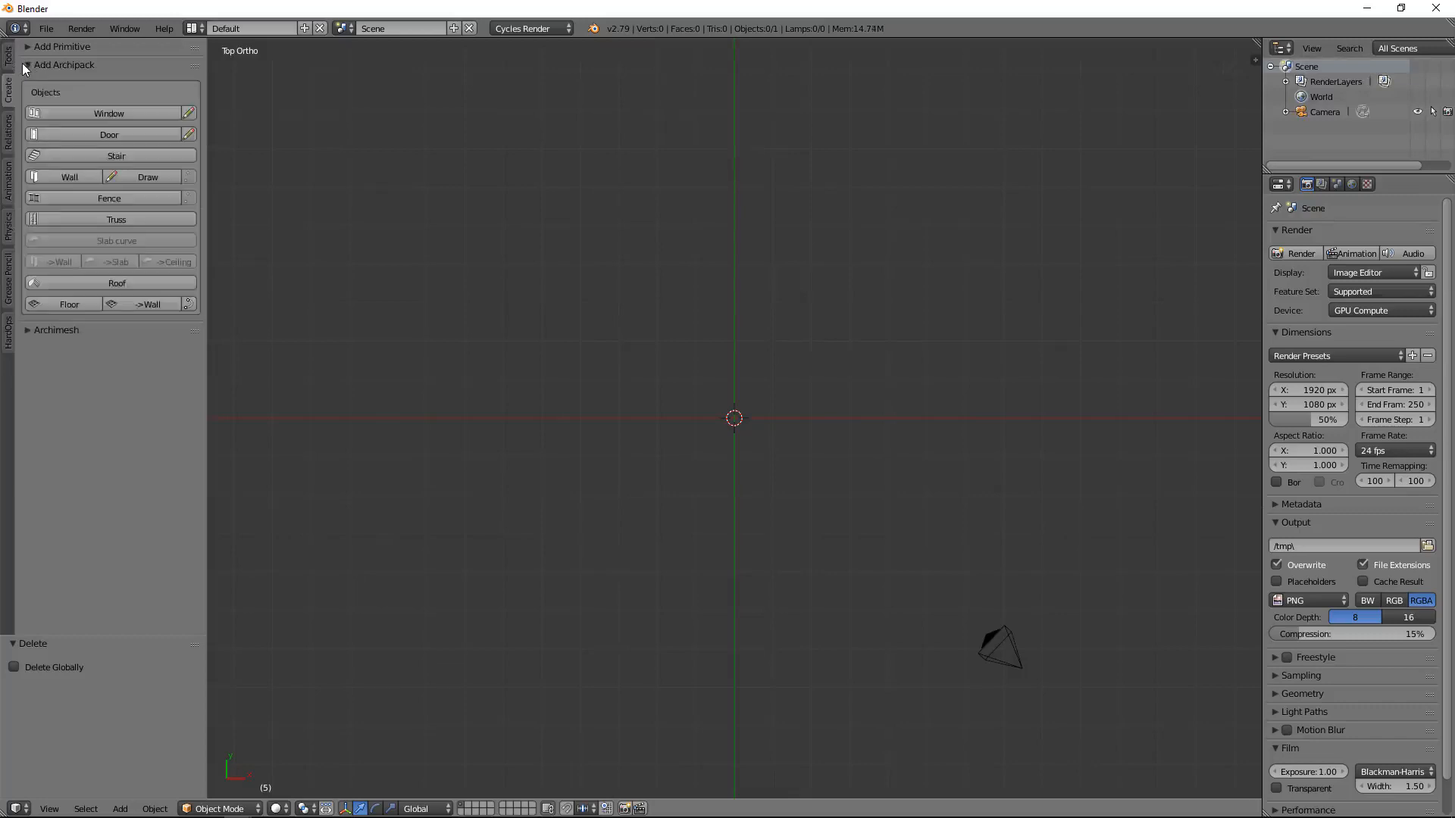
left_click(21, 62)
left_click(29, 82)
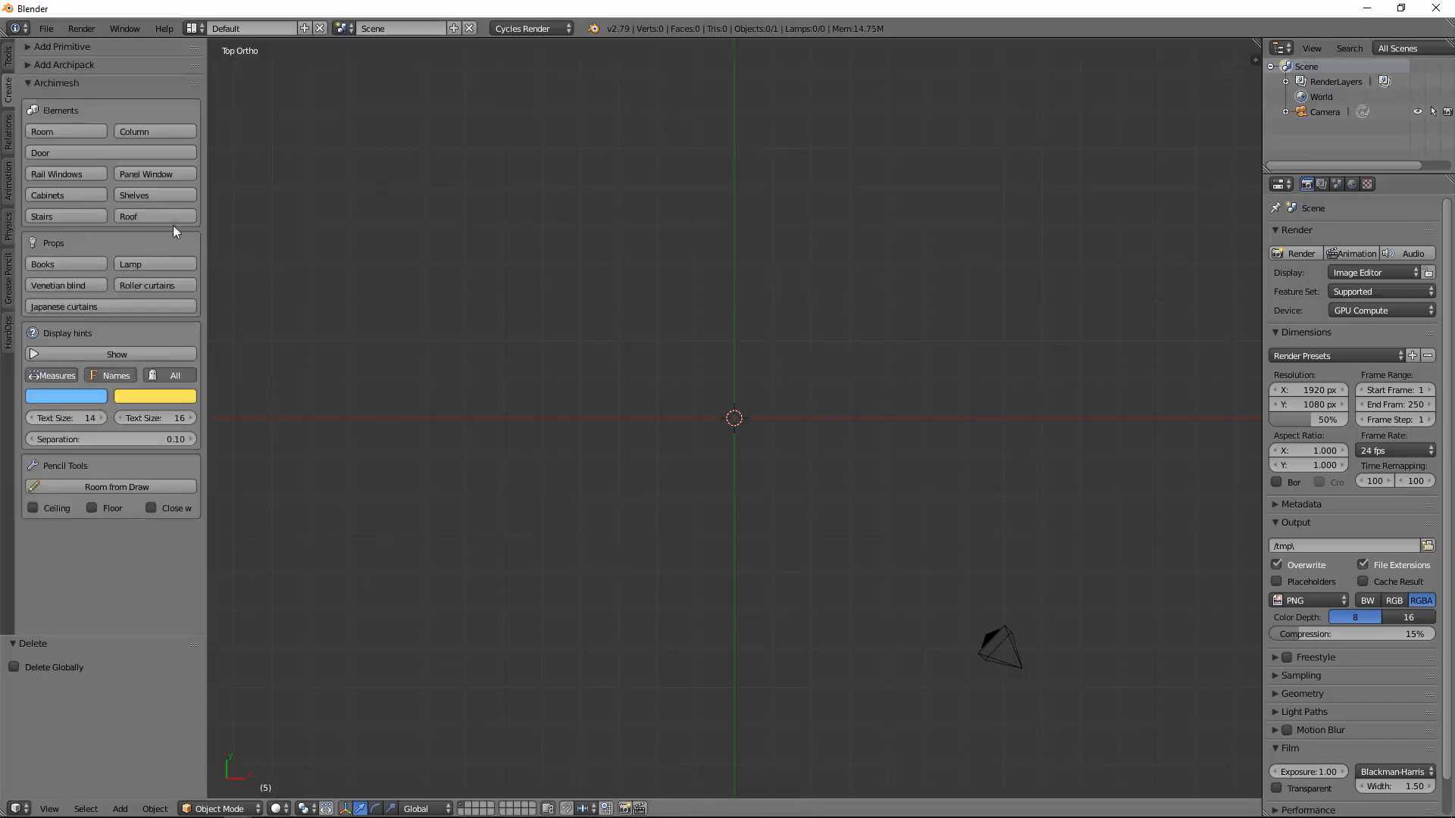
left_click(80, 128)
middle_click_drag(570, 384, 853, 425)
Show and widen the object properties region, and collapse its Shading, Display and Item sections to expose the room settings.
key("n")
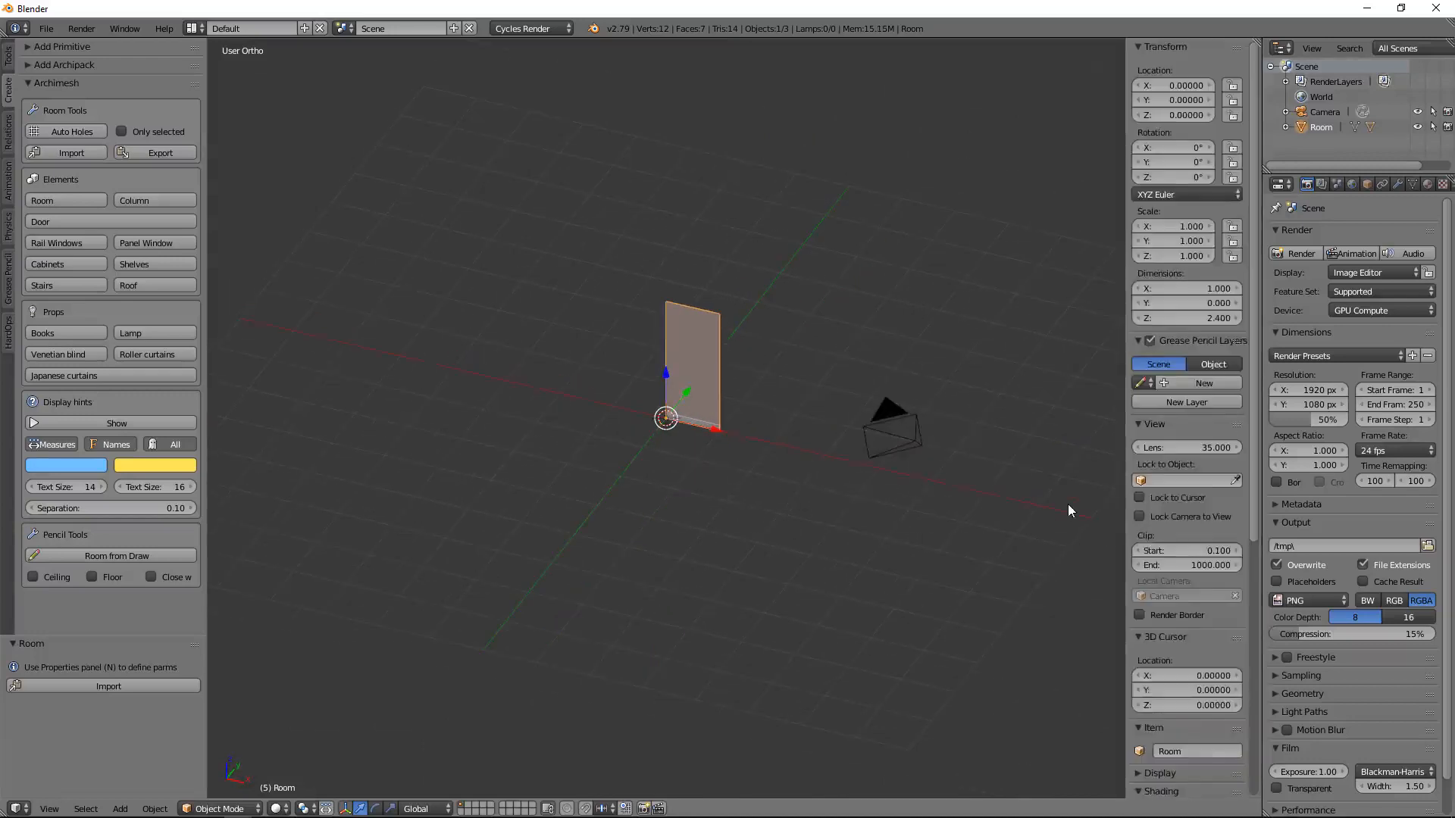
left_click_drag(1125, 531, 1011, 531)
scroll(1129, 557, "down", 10)
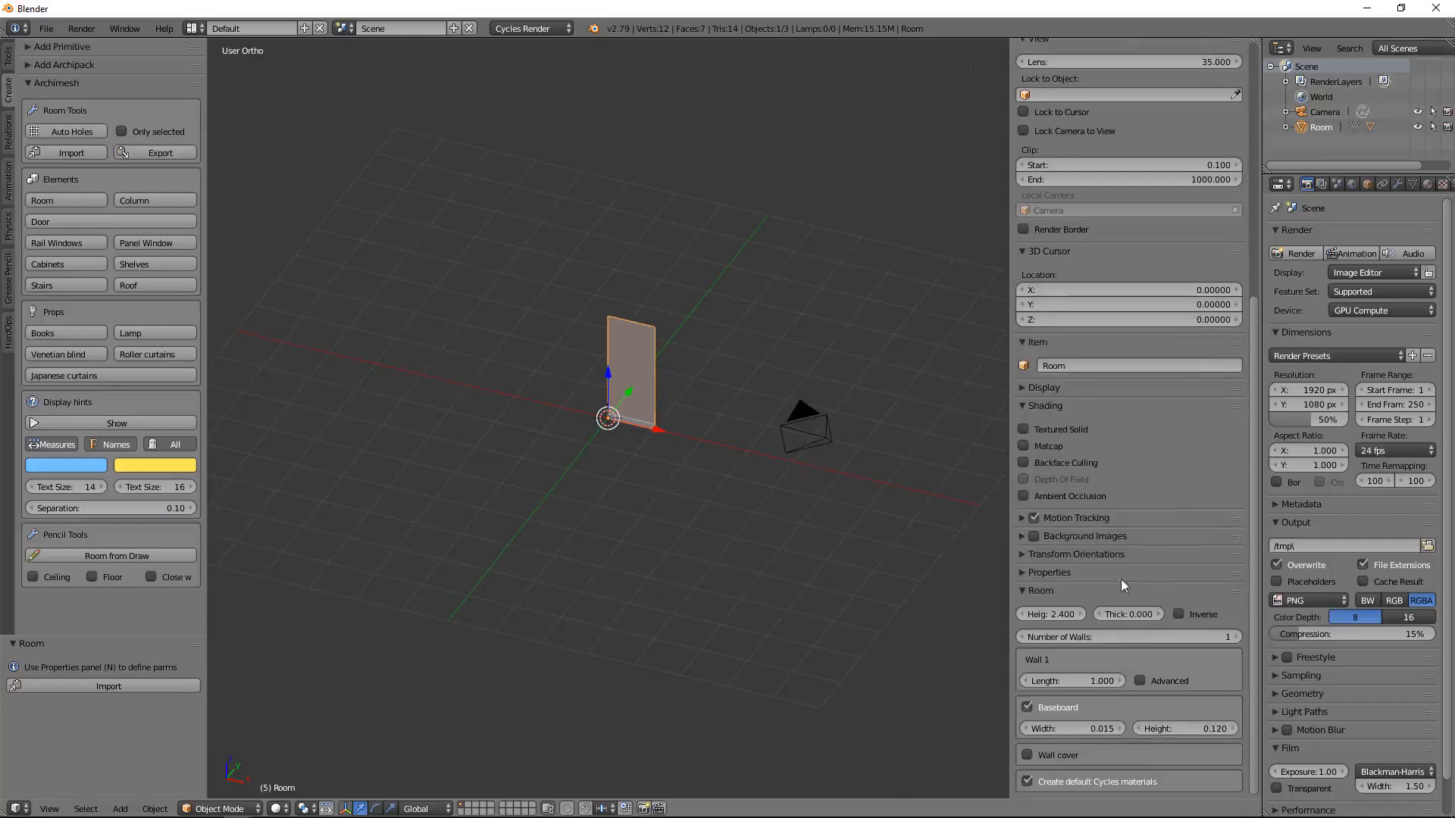
left_click(1021, 405)
left_click(1022, 387)
left_click(1021, 342)
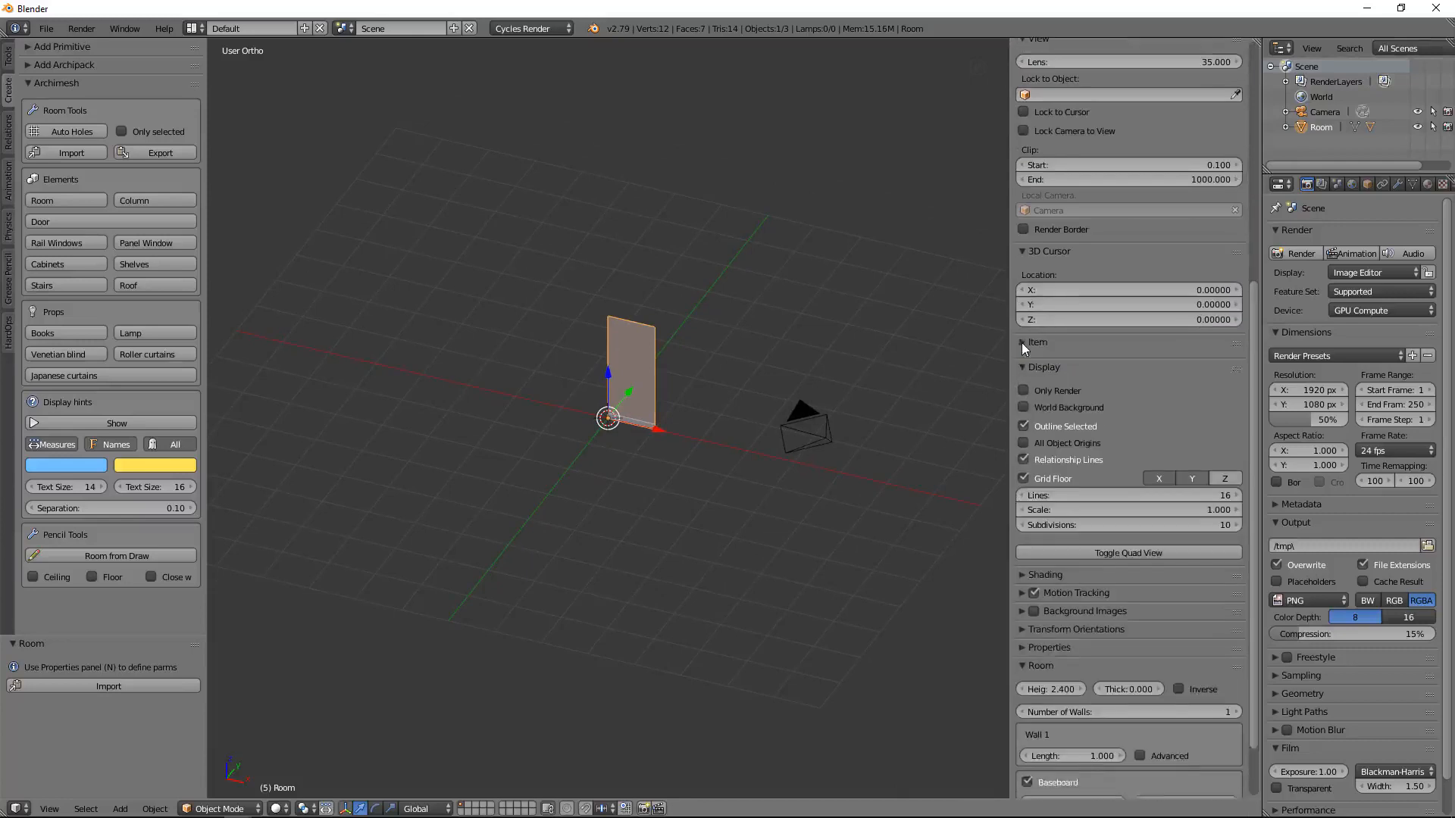
left_click(1021, 362)
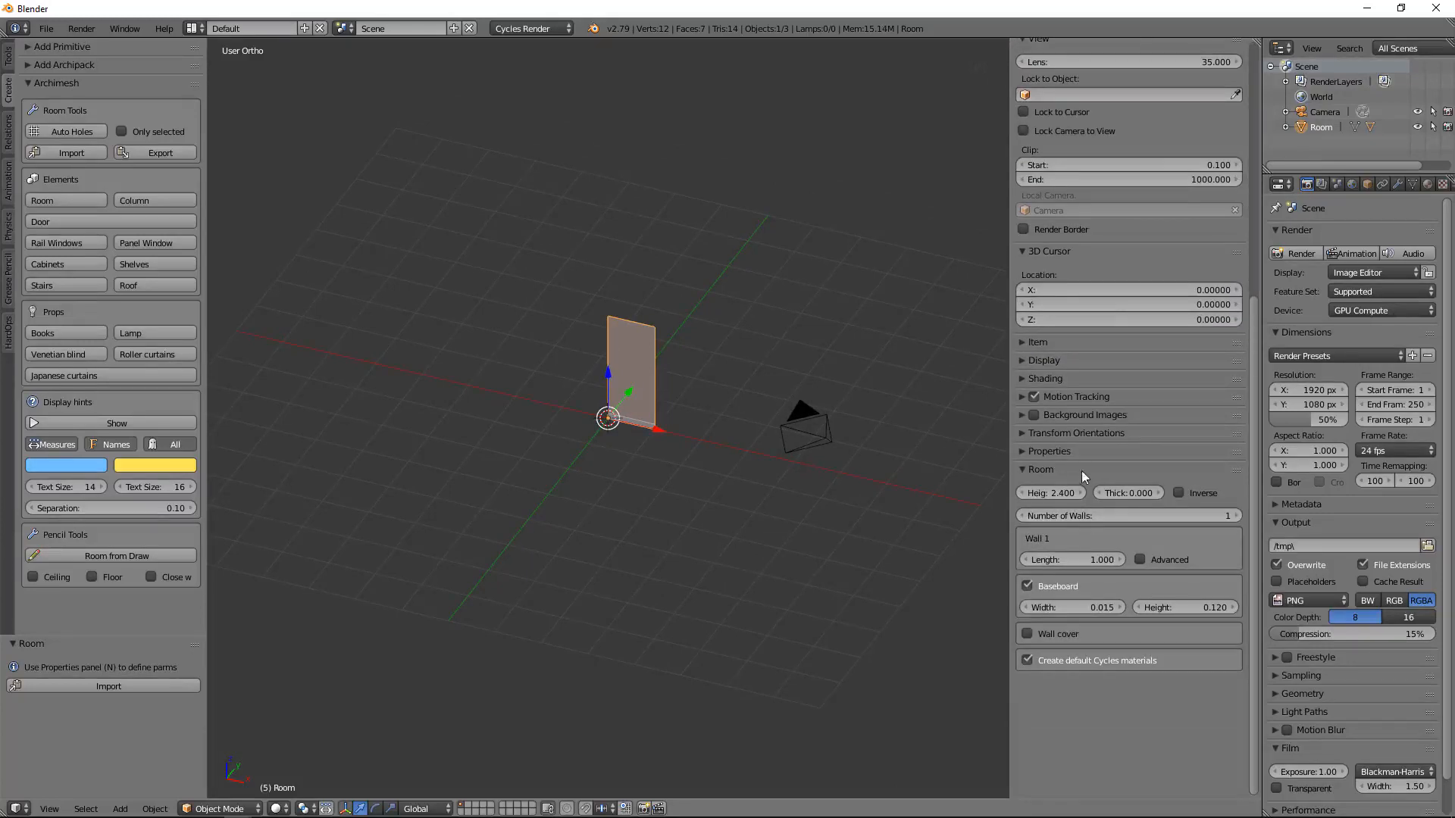
Set the room's Wall 1 length to 5 and add a second wall with length -5.
left_click(1092, 558)
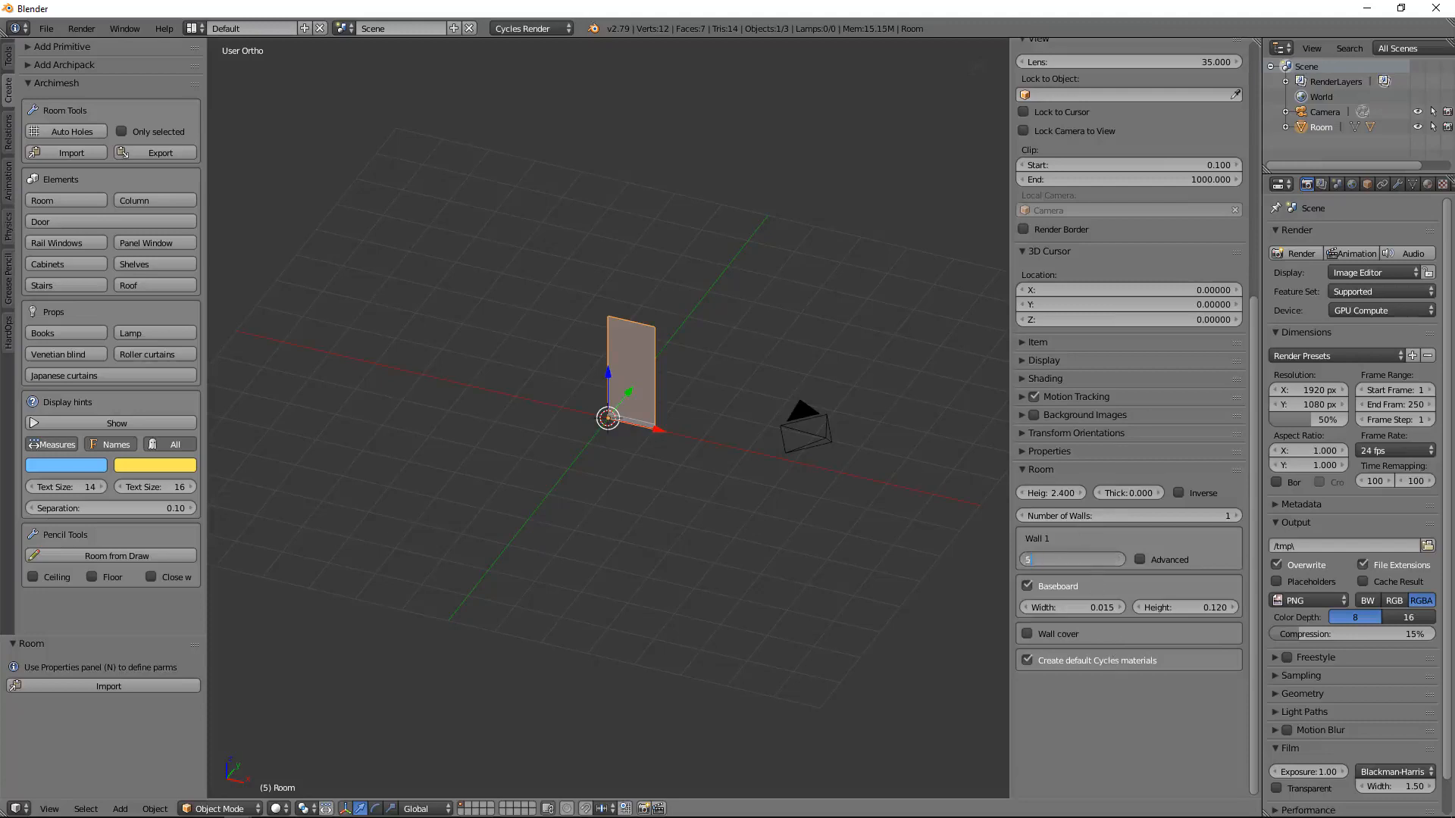
type("5")
key("Return")
left_click(1235, 516)
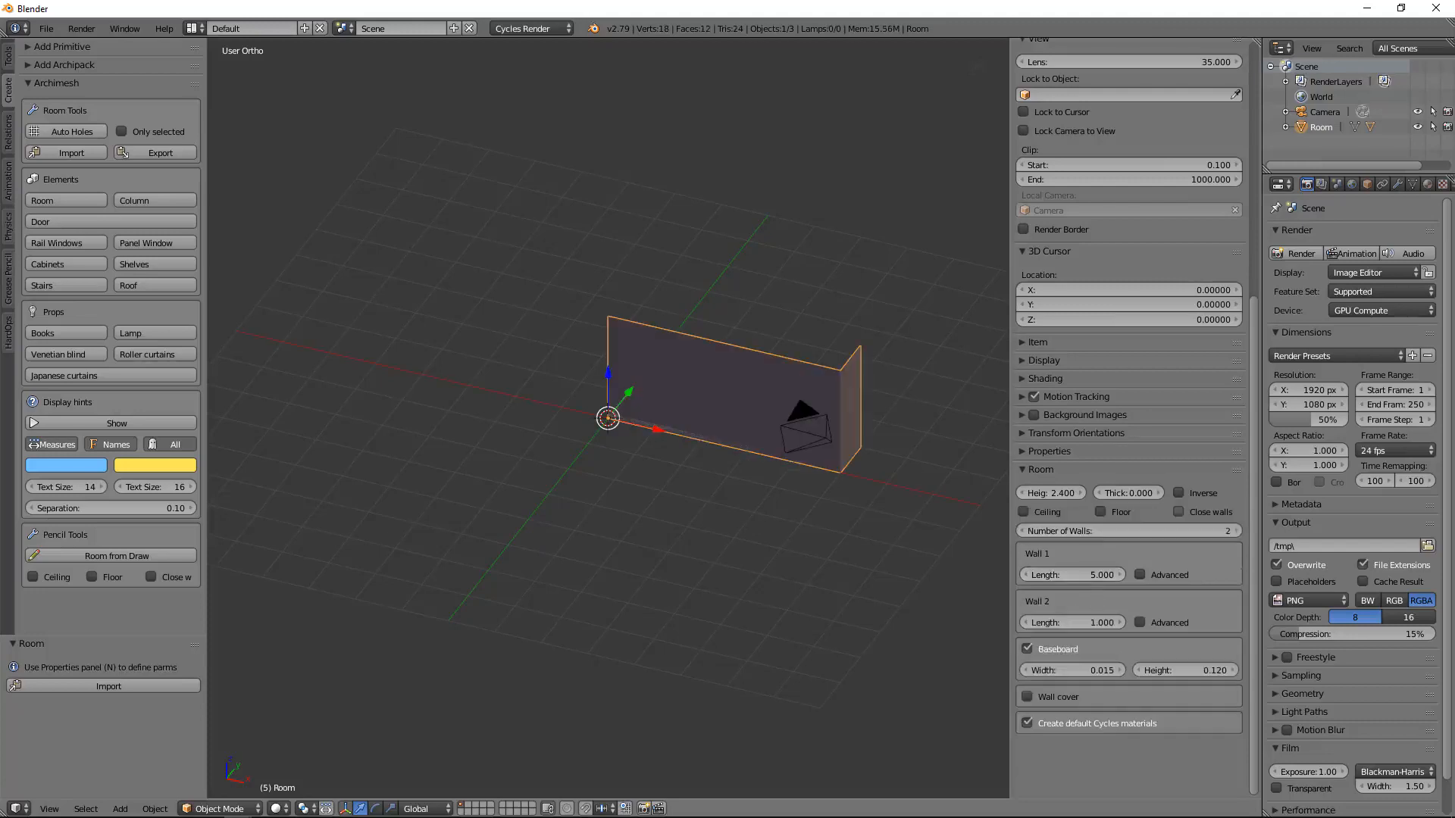
left_click(1103, 623)
type("-5")
key("Return")
Add a third wall with length -5 and a fourth wall, with the Close walls option enabled.
left_click(1231, 531)
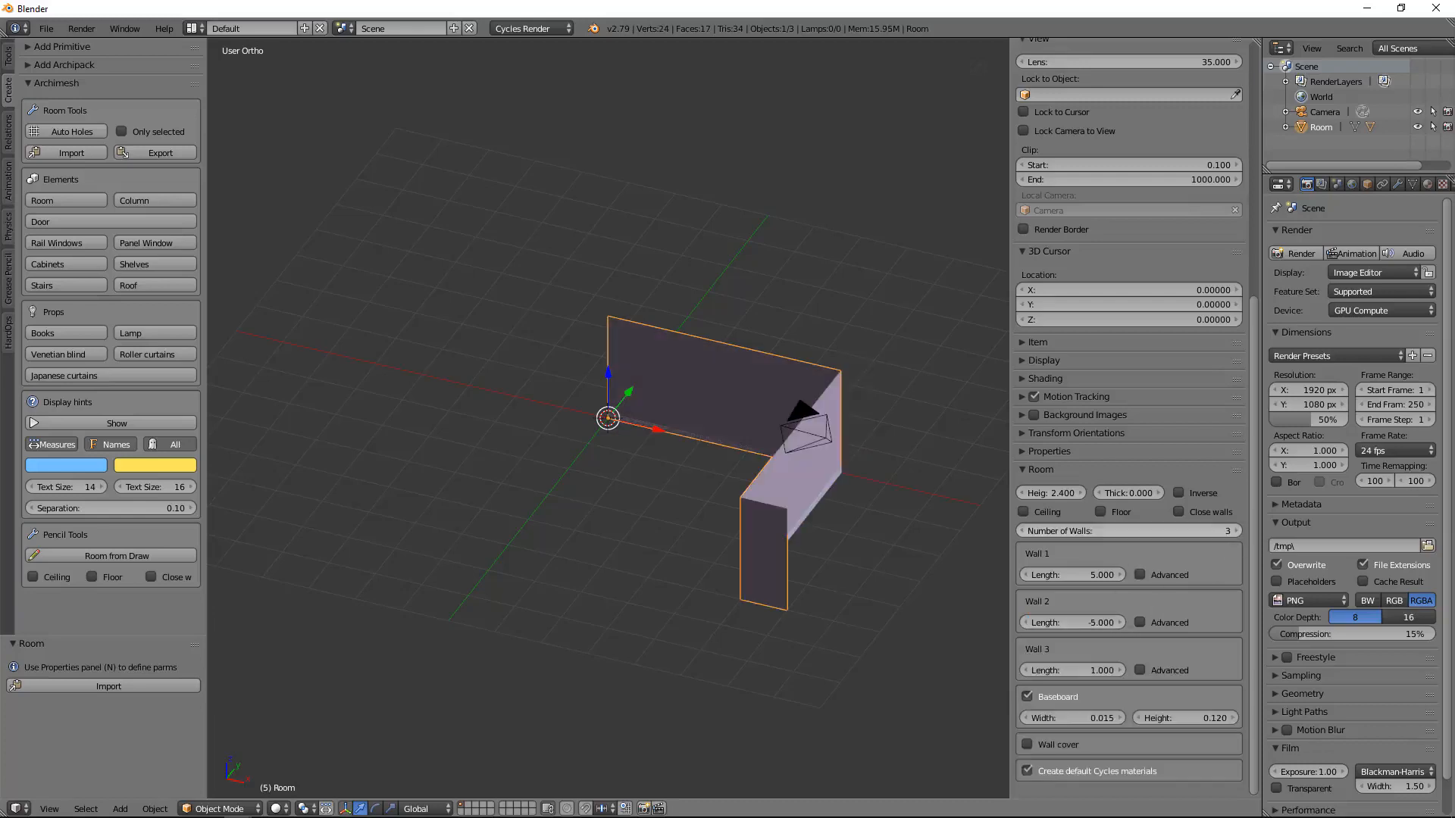
left_click(1072, 670)
type("-5")
key("Return")
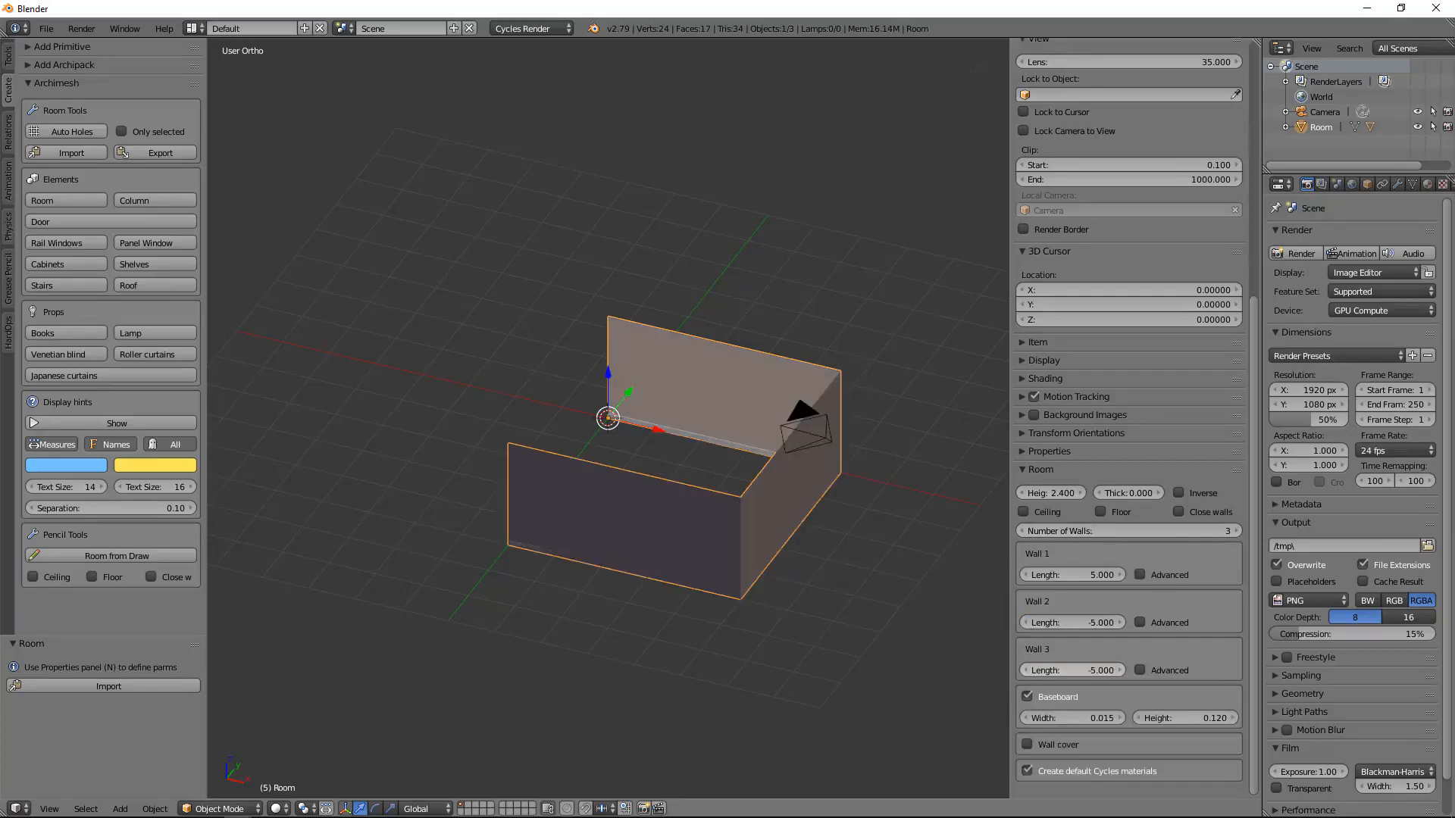
left_click(1238, 531)
left_click(1179, 511)
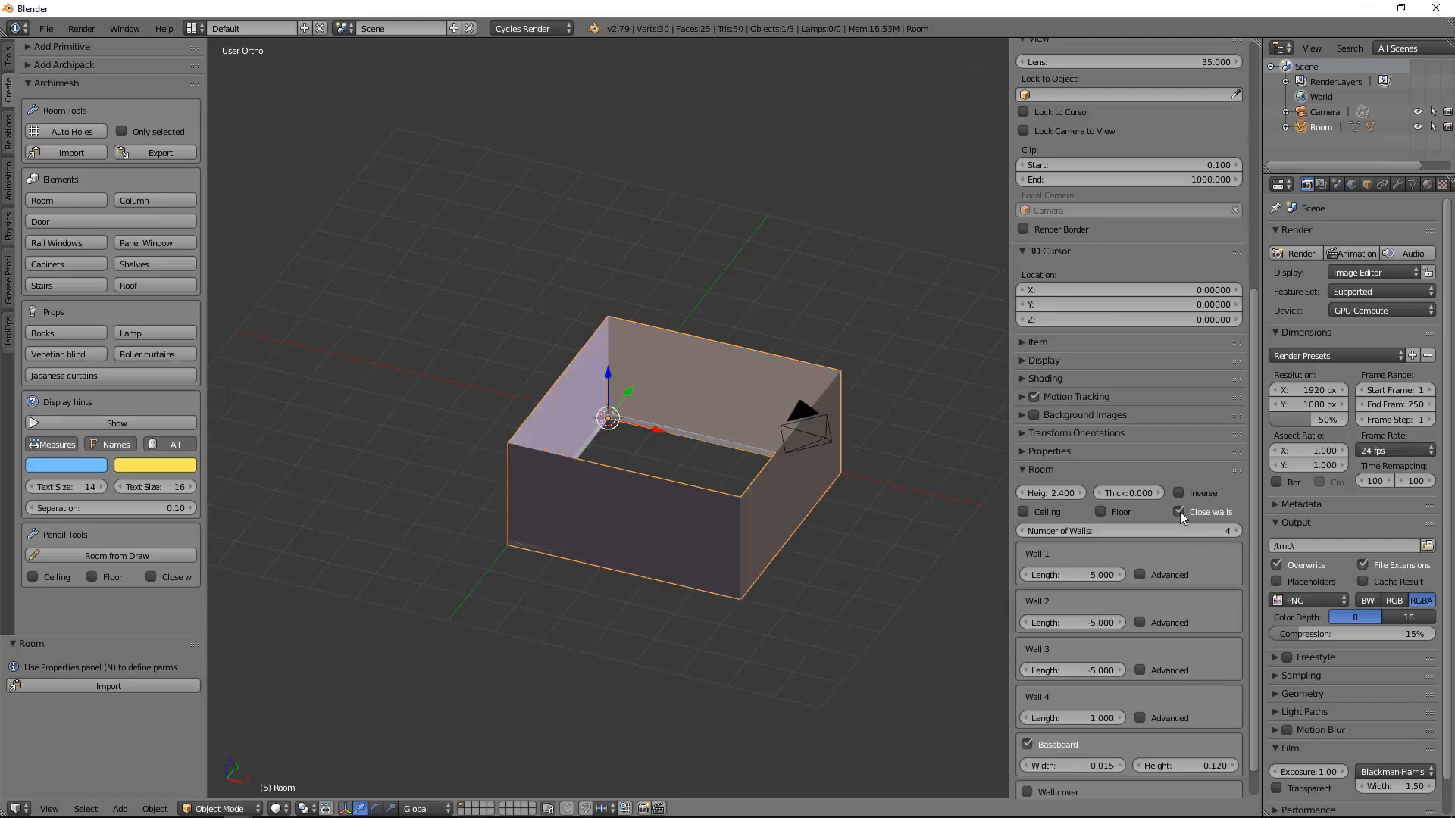
Enable the room's floor and ceiling and set the wall thickness to 0.030.
left_click(1100, 512)
left_click(1024, 512)
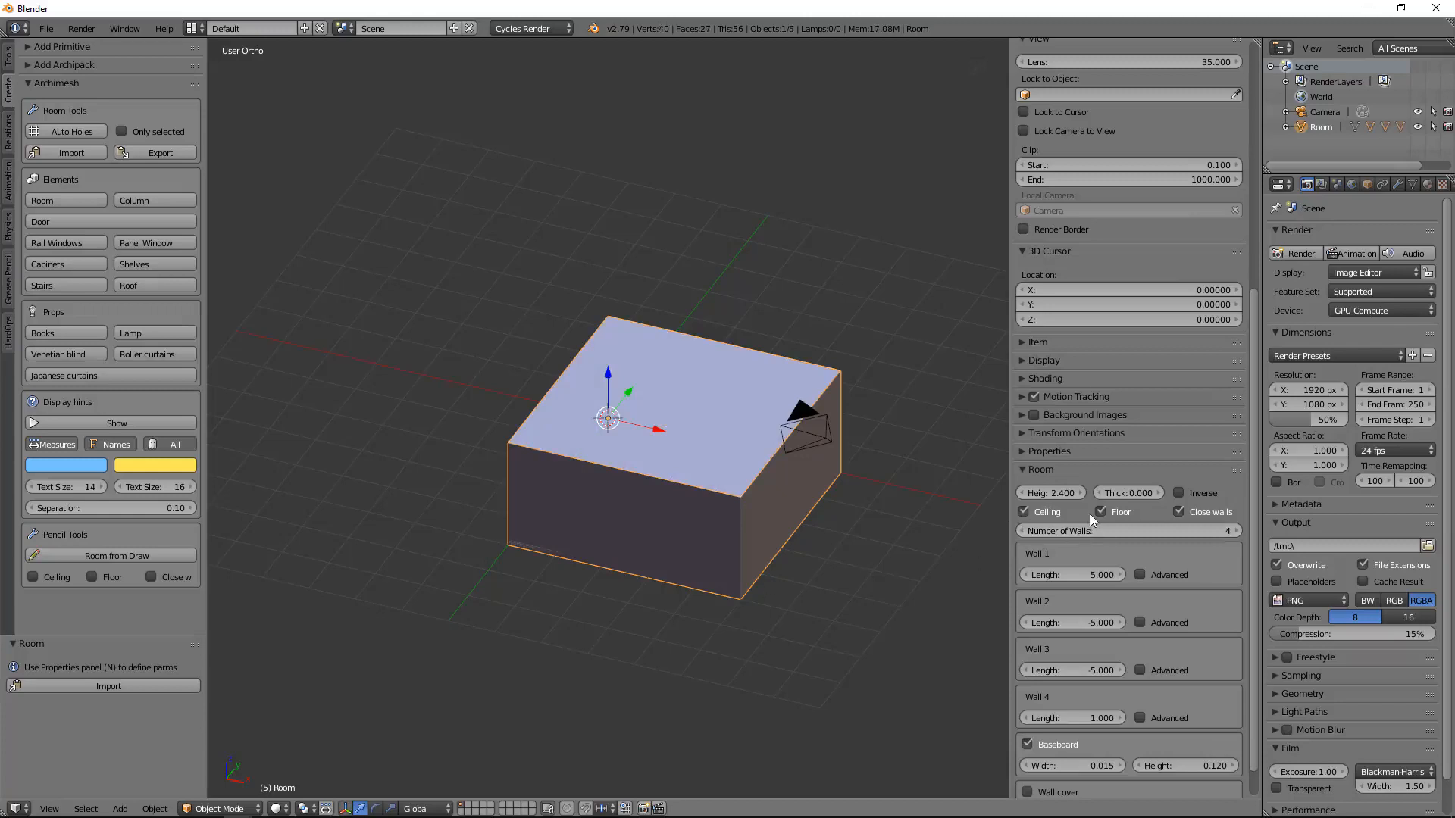
left_click_drag(1157, 497, 1171, 497)
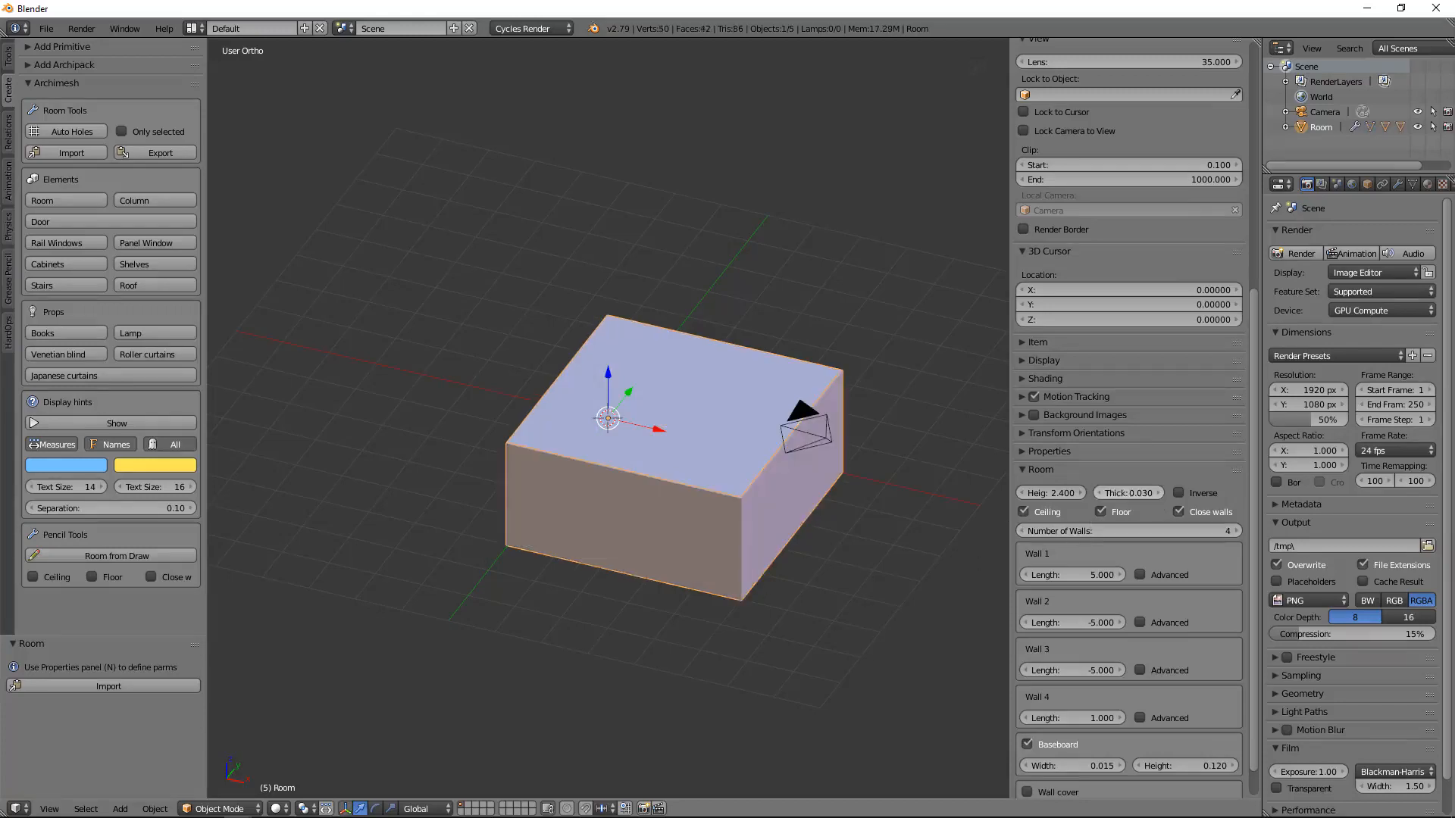
scroll(732, 579, "up", 4)
middle_click_drag(711, 580, 577, 554)
middle_click_drag(706, 580, 608, 601)
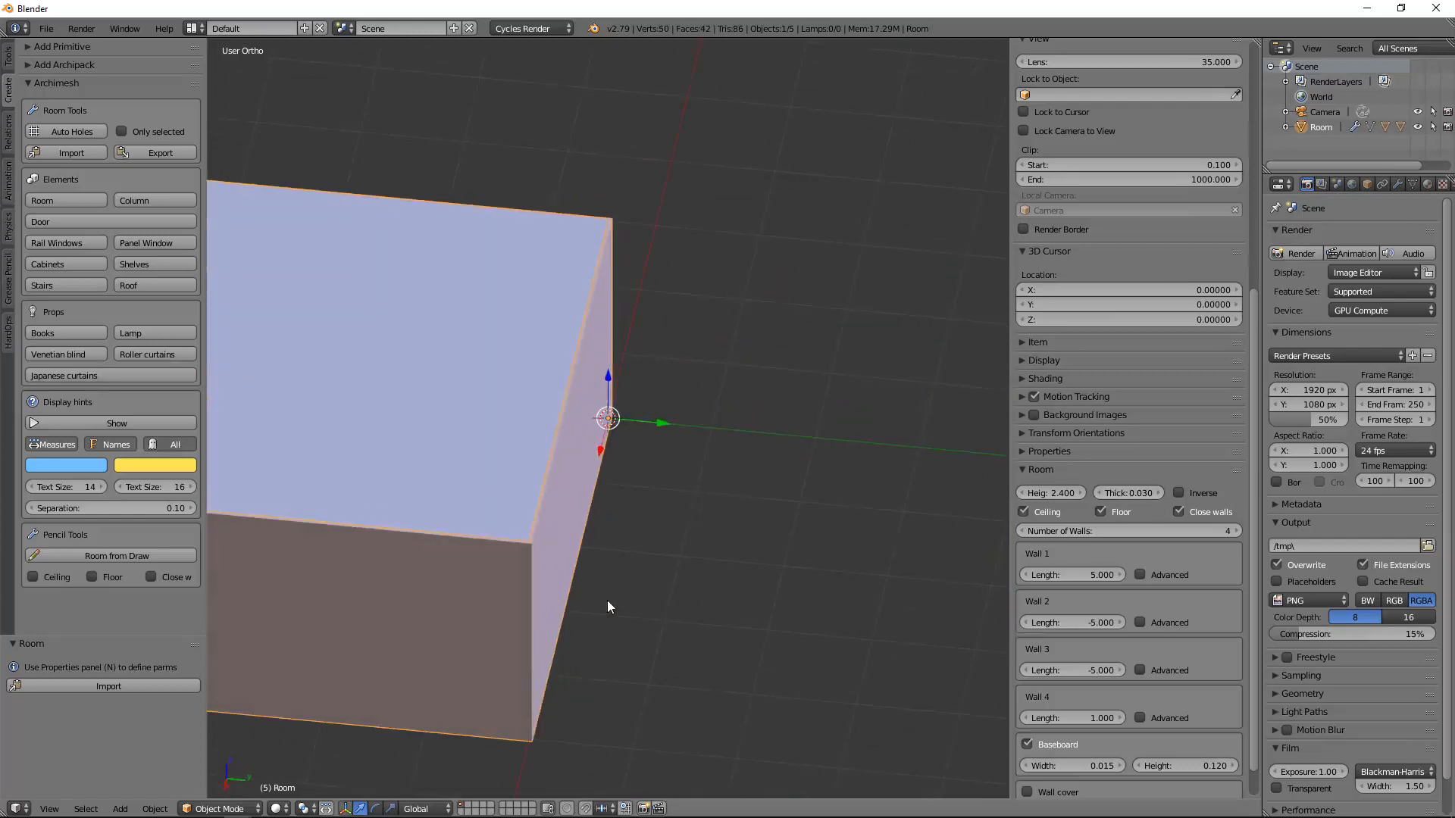
Add an Archimesh panel window and display the model as wireframe in the front view.
key("KP_1")
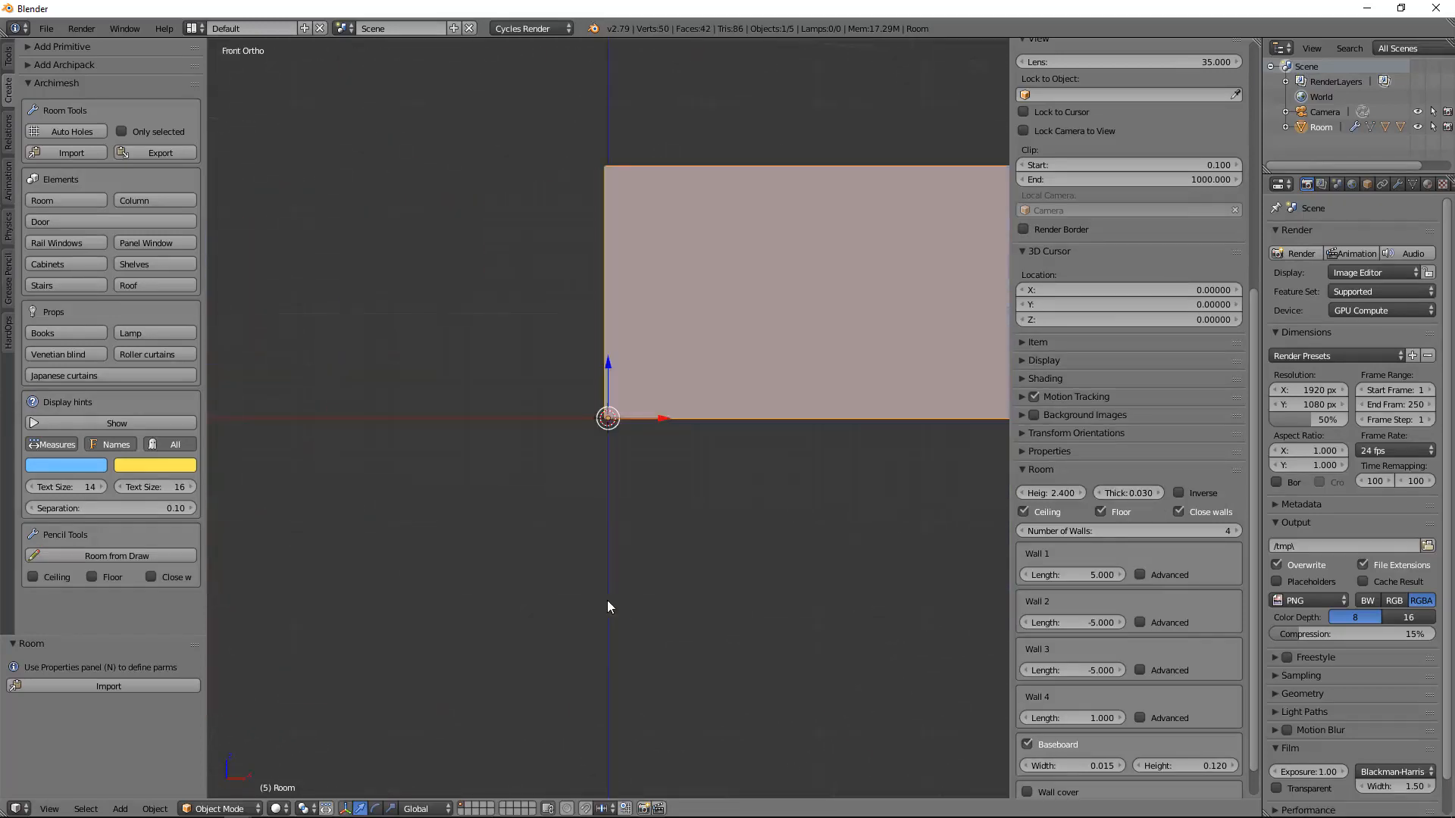
key("n")
middle_click_drag(983, 457, 705, 597, "shift")
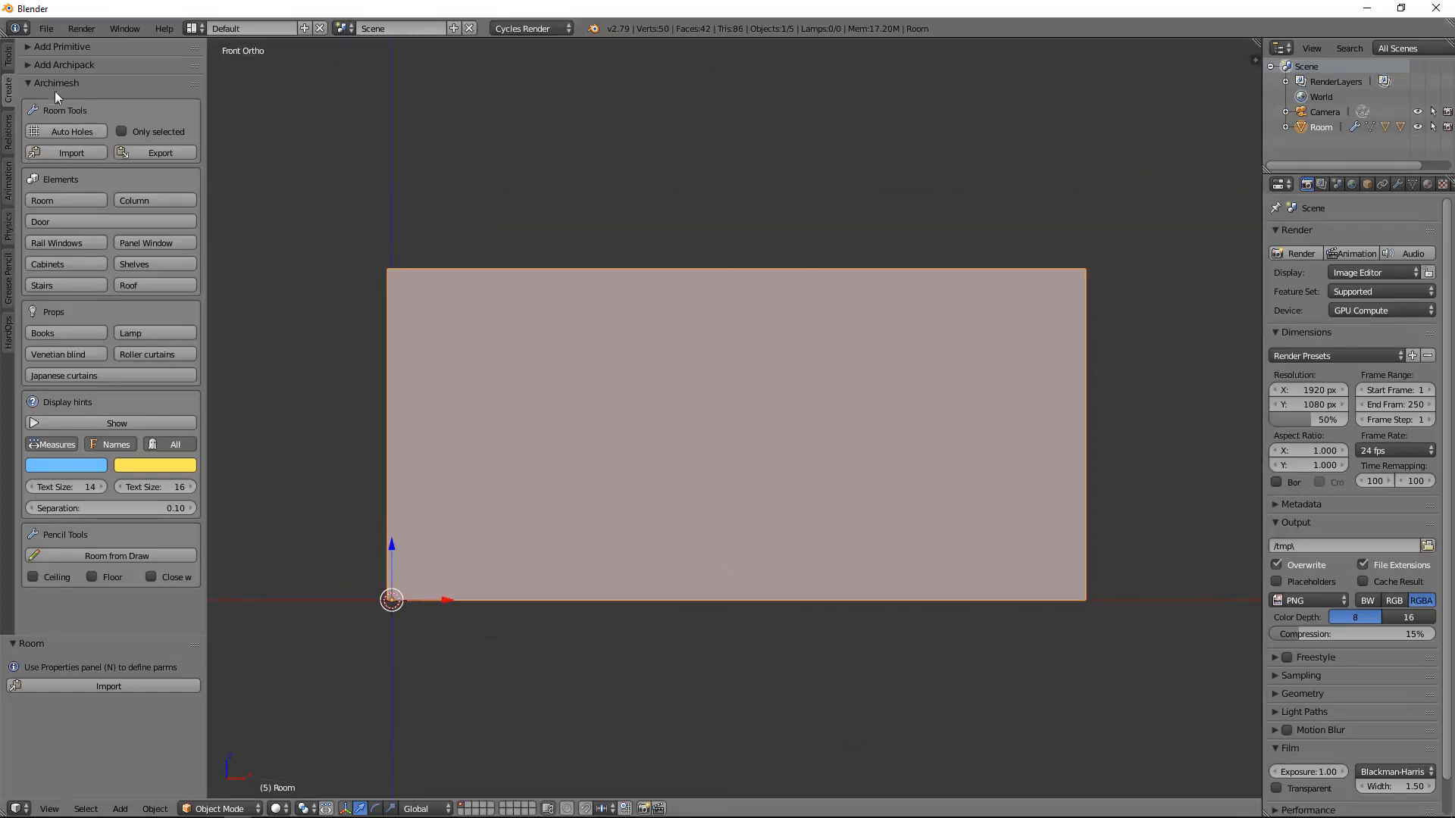
left_click(29, 84)
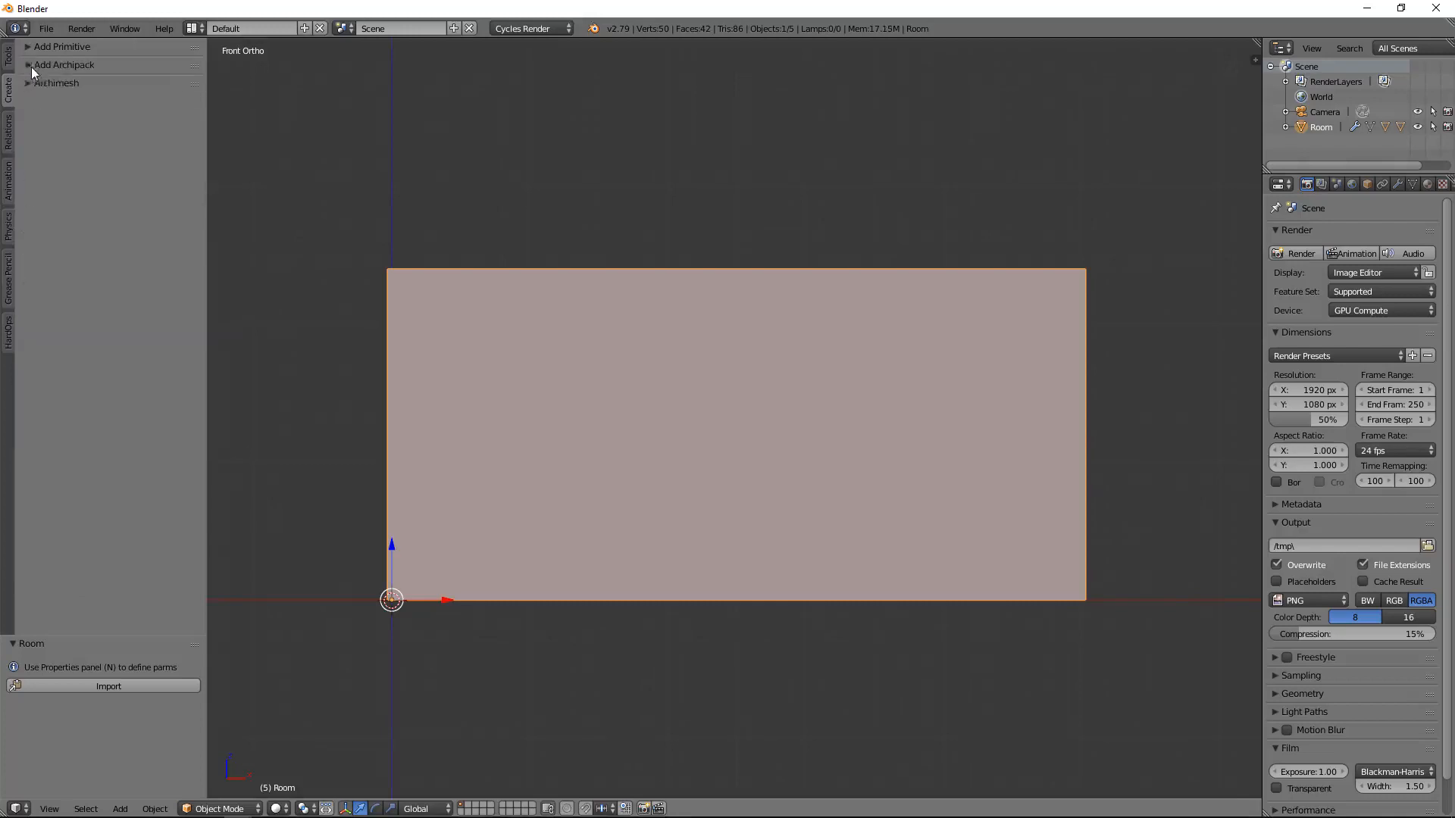
left_click(31, 65)
left_click(33, 66)
left_click(29, 81)
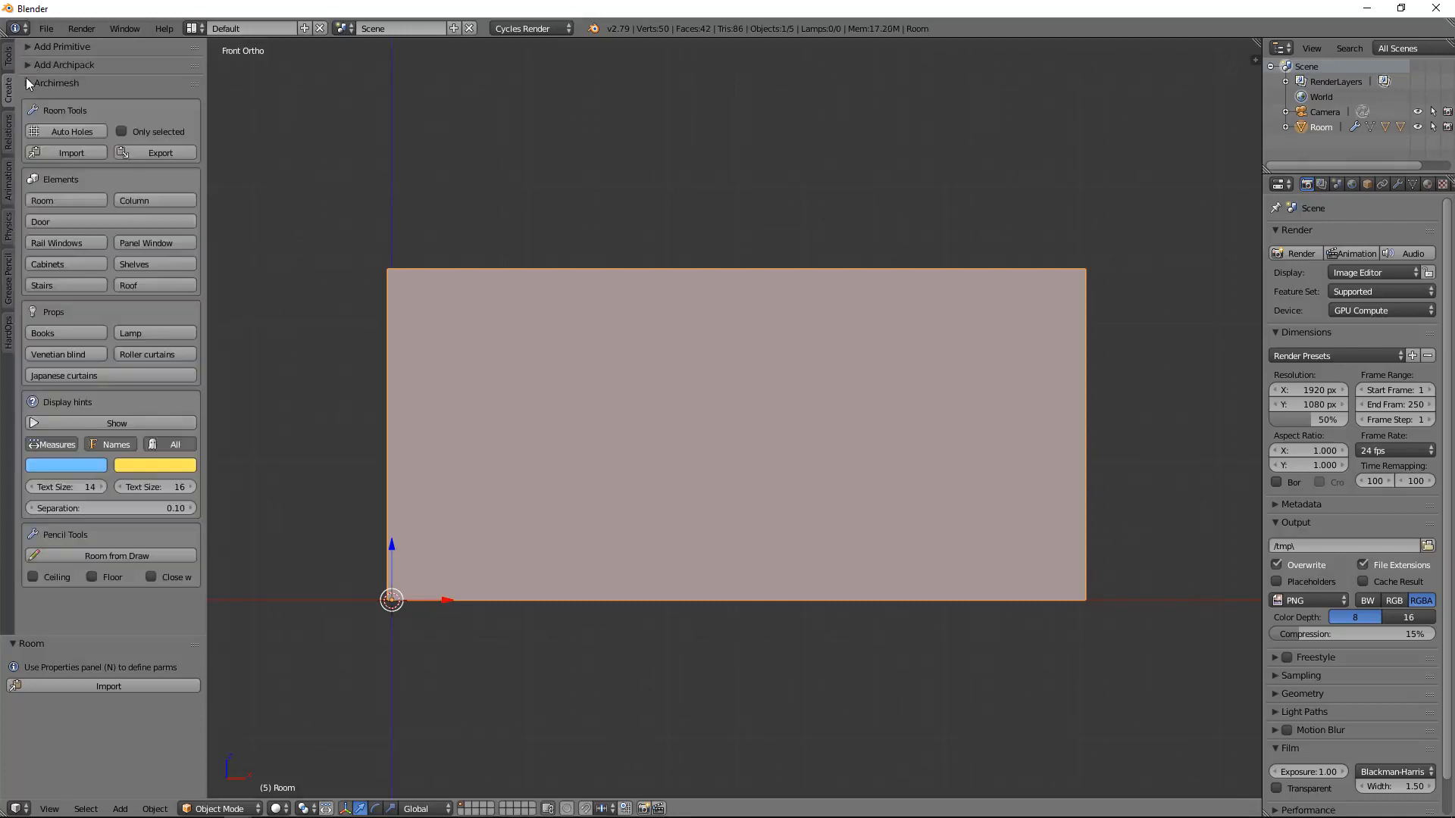
left_click(155, 243)
key("z")
key("n")
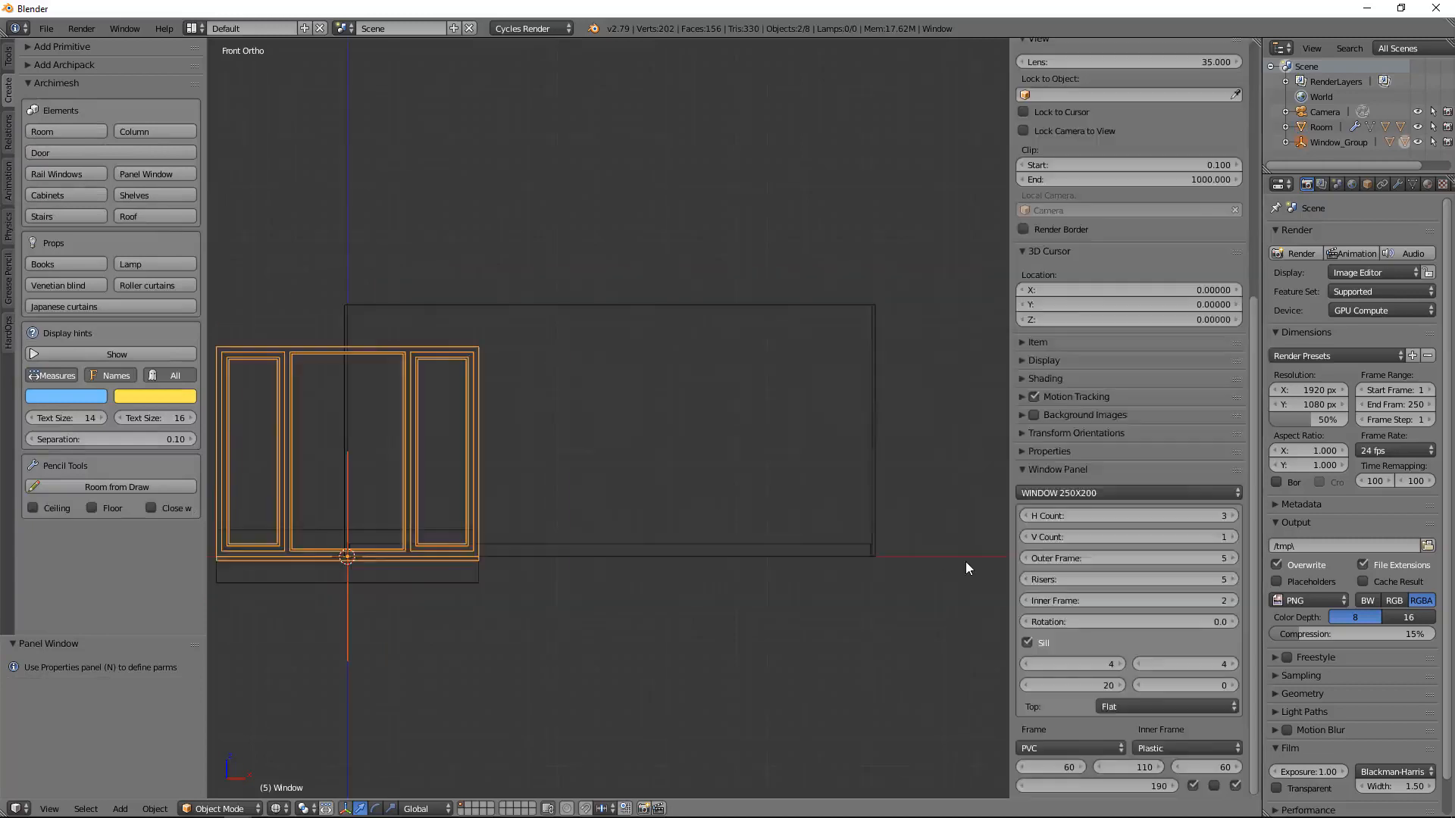
Apply the DOOR 80X230 preset to the panel window and turn off the option beside its 180 row height.
left_click(1093, 492)
left_click(1081, 358)
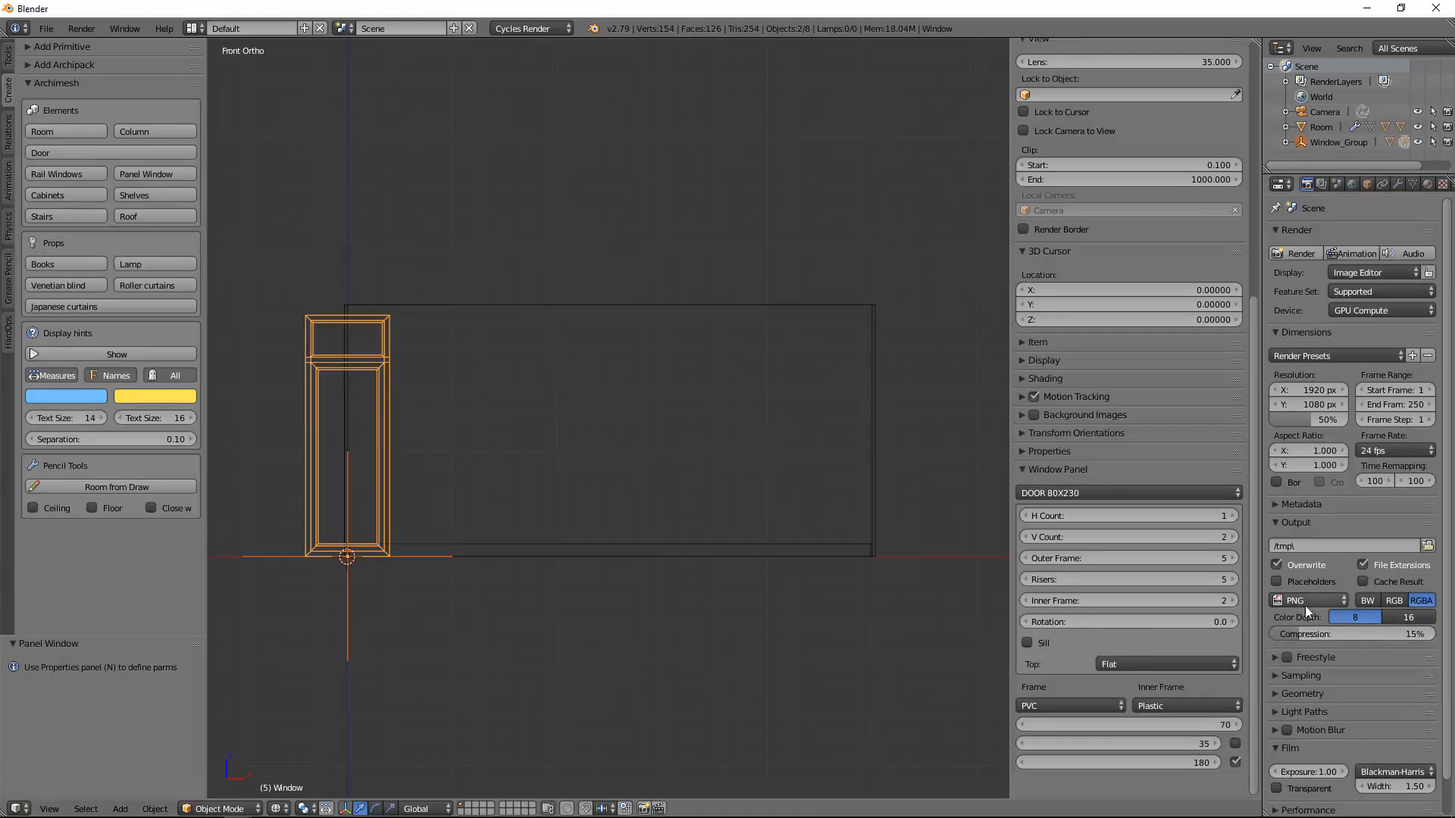
left_click(1236, 762)
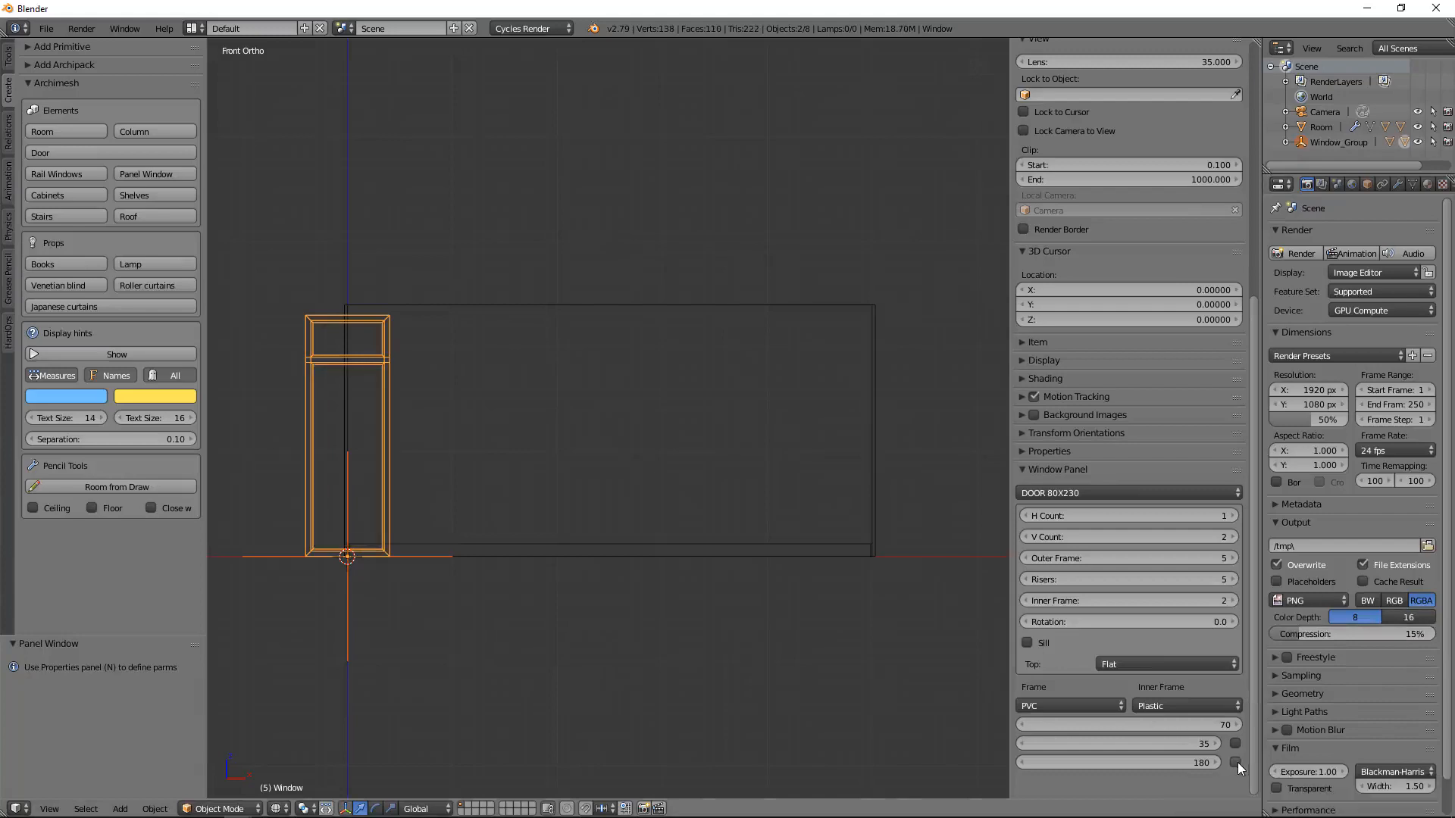
Set both row heights of the panel window to 50.
left_click(1192, 744)
type("50")
key("Tab")
type("50")
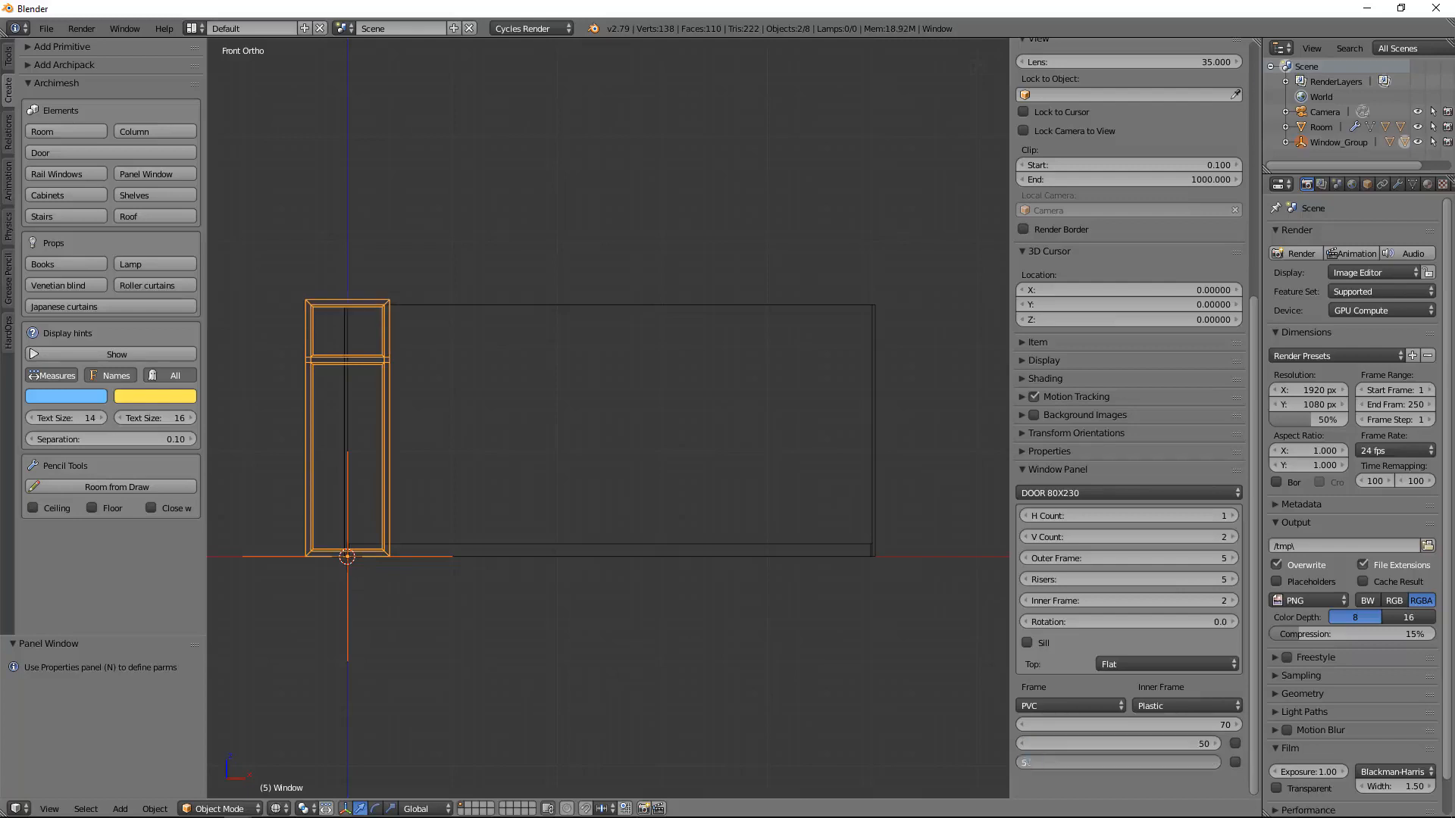
key("Return")
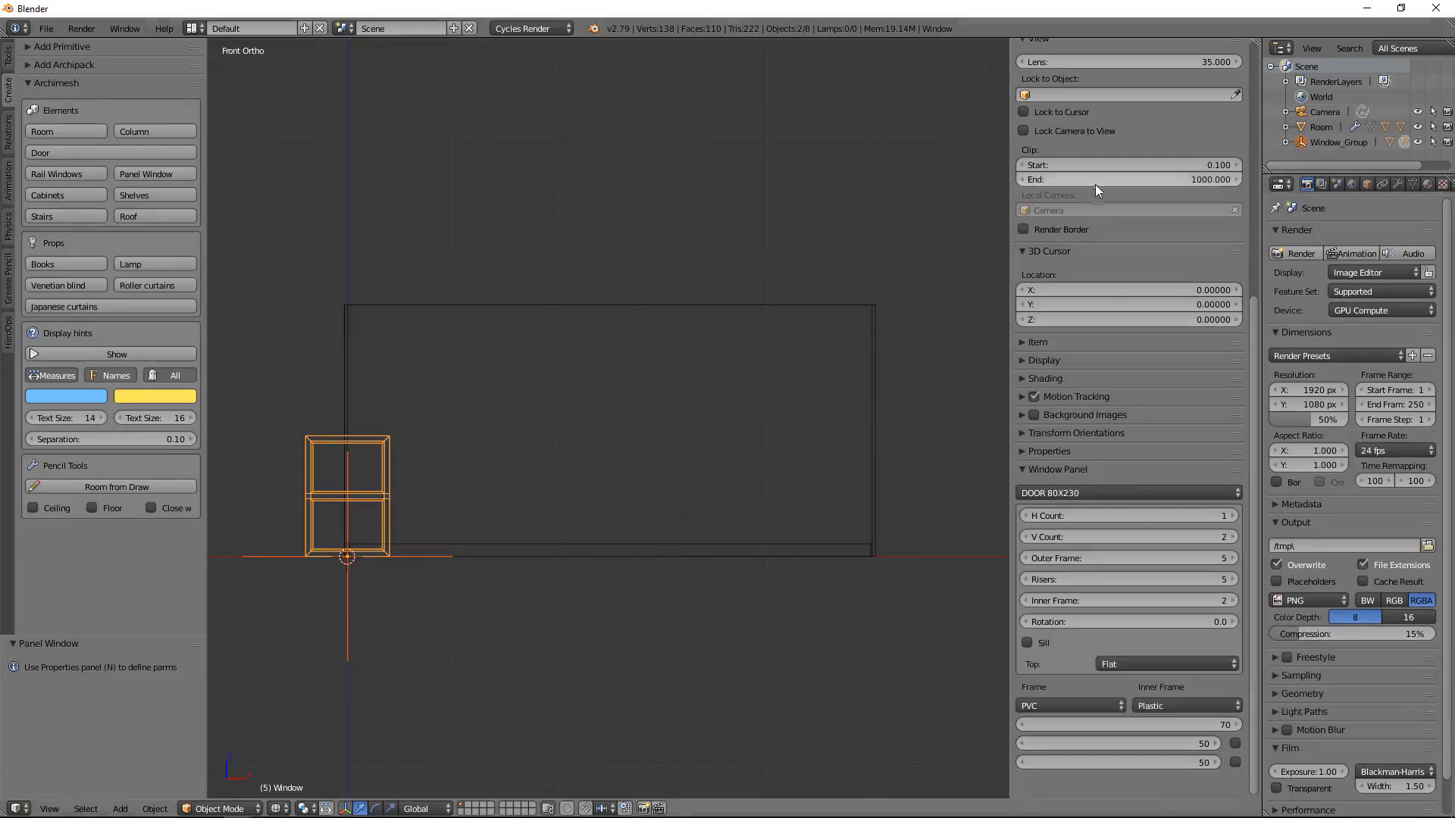
Move the whole window group to location X 1.7, Y 0.01, Z 0.77 in the room's front wall.
scroll(1083, 270, "up", 5)
scroll(1084, 270, "up", 4)
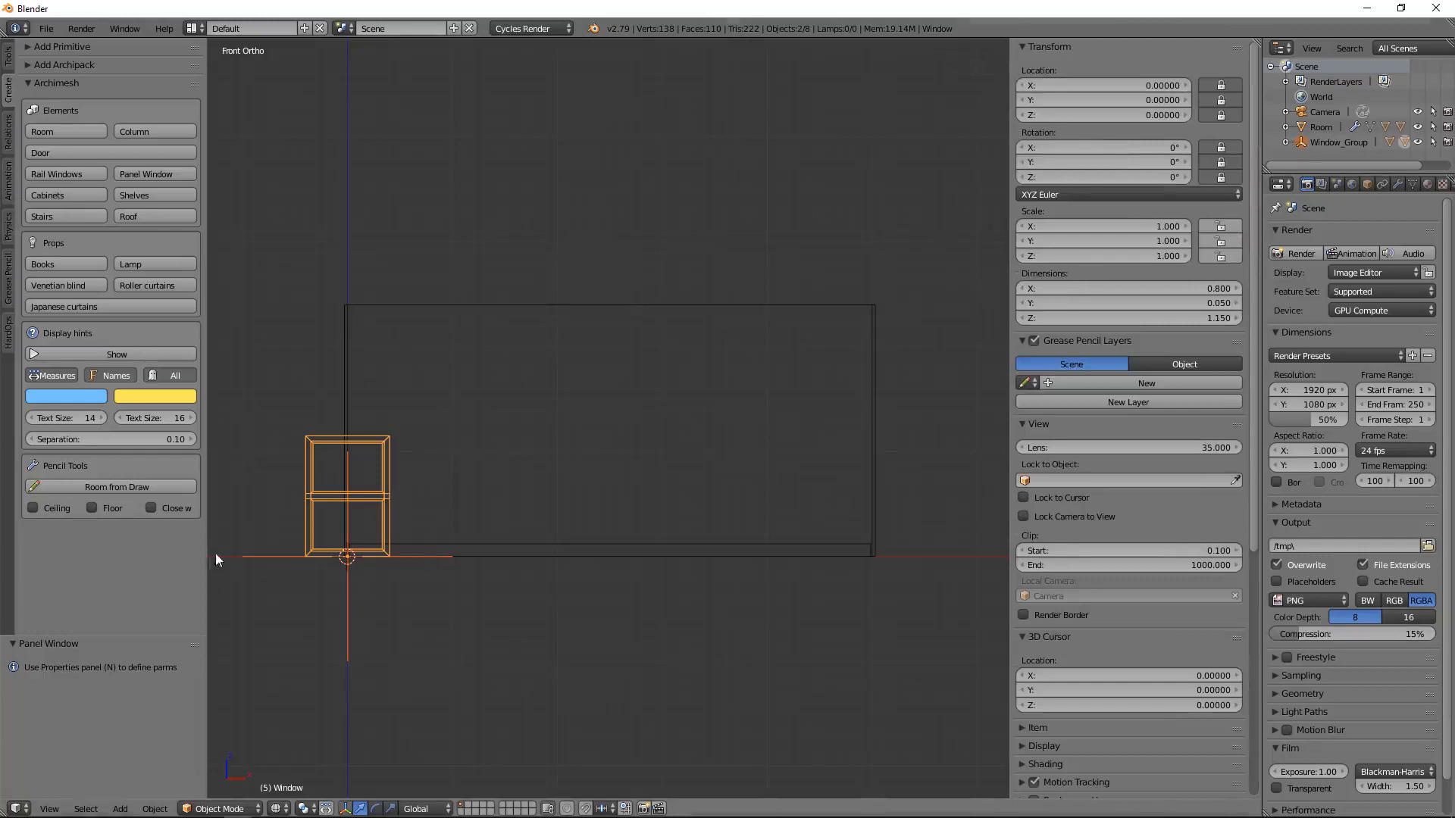
right_click(256, 554)
key("g")
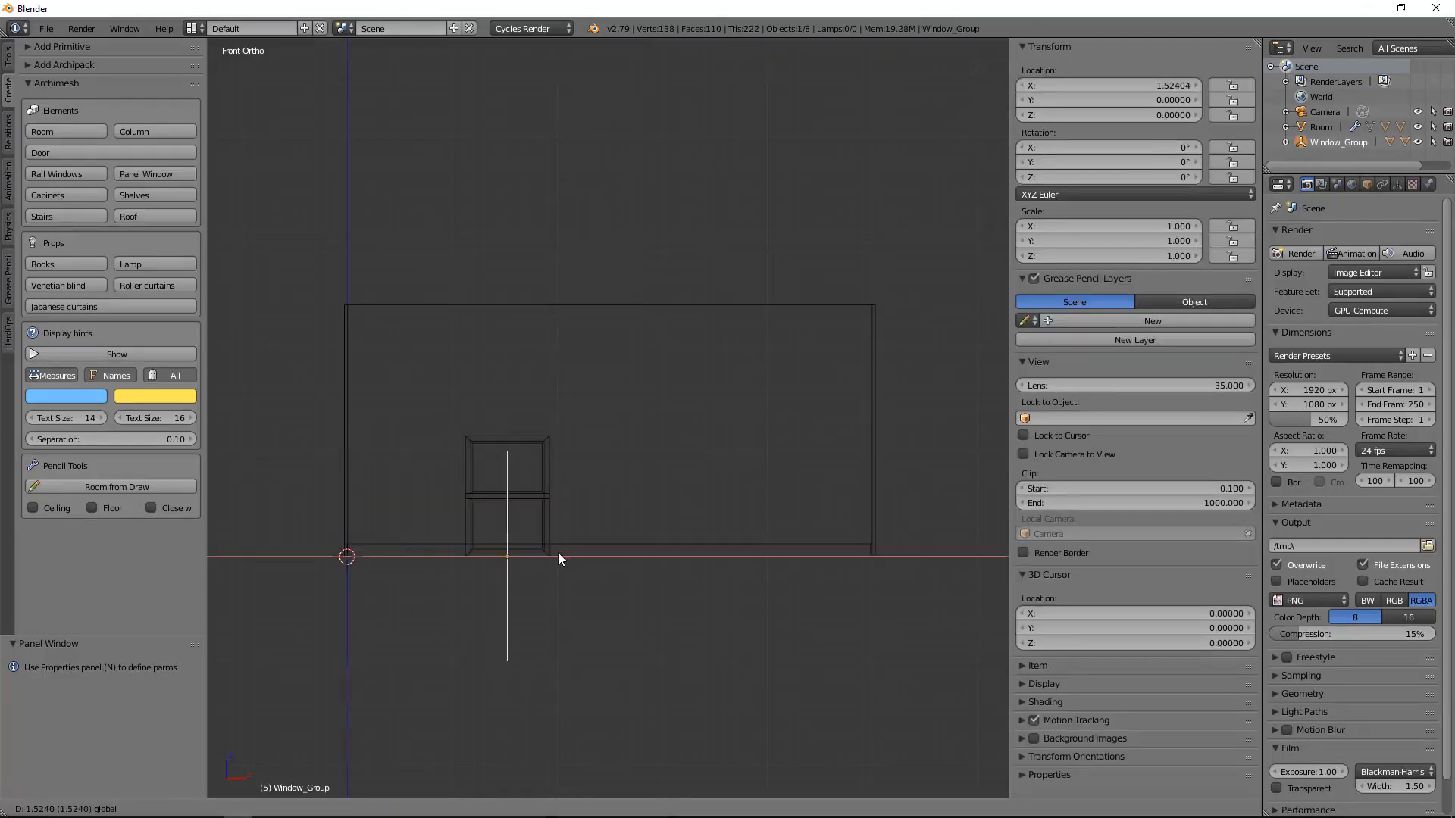
left_click(557, 554)
left_click(1188, 85)
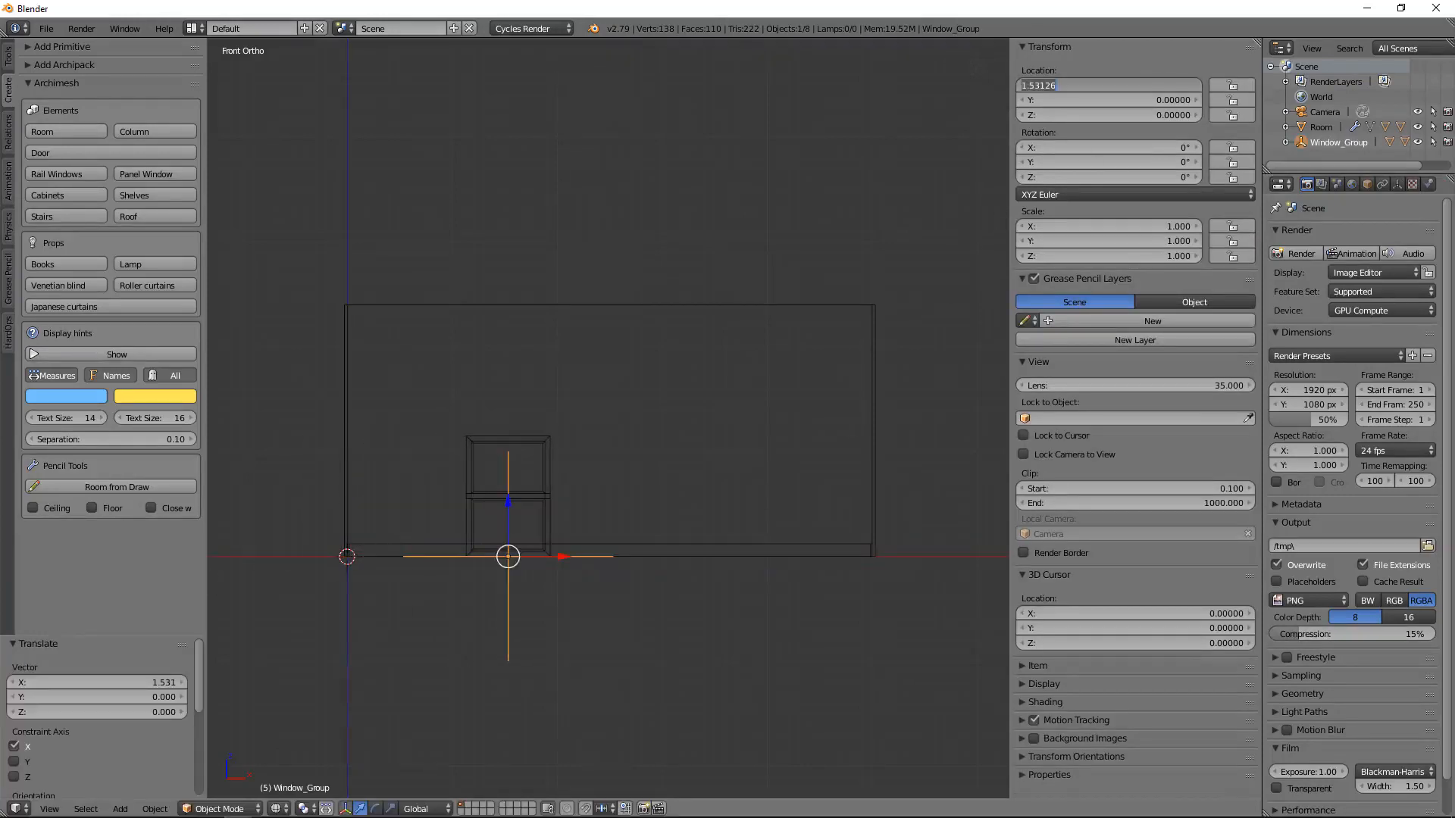
type("1.7")
key("Tab")
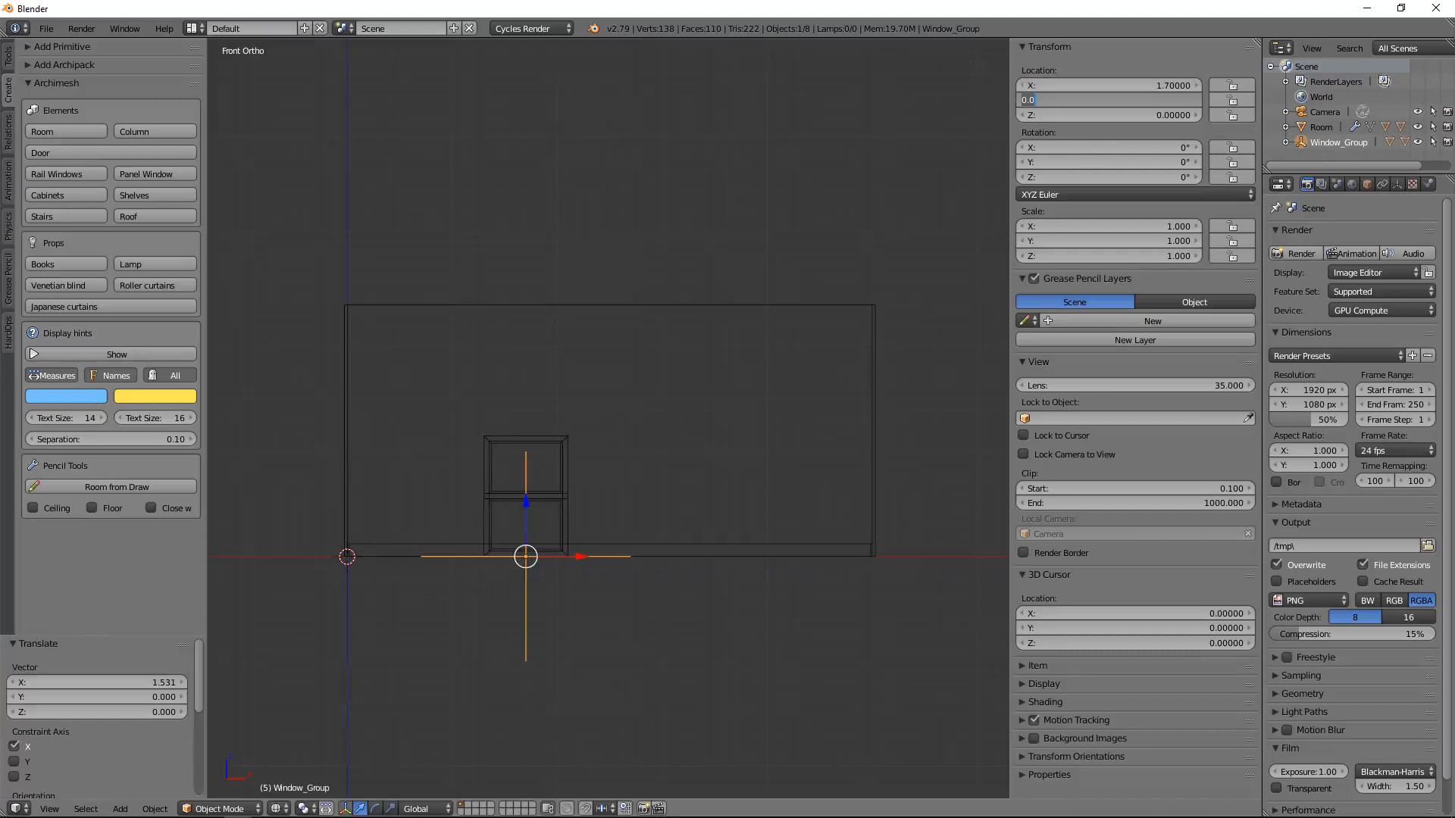
type("0")
key("Tab")
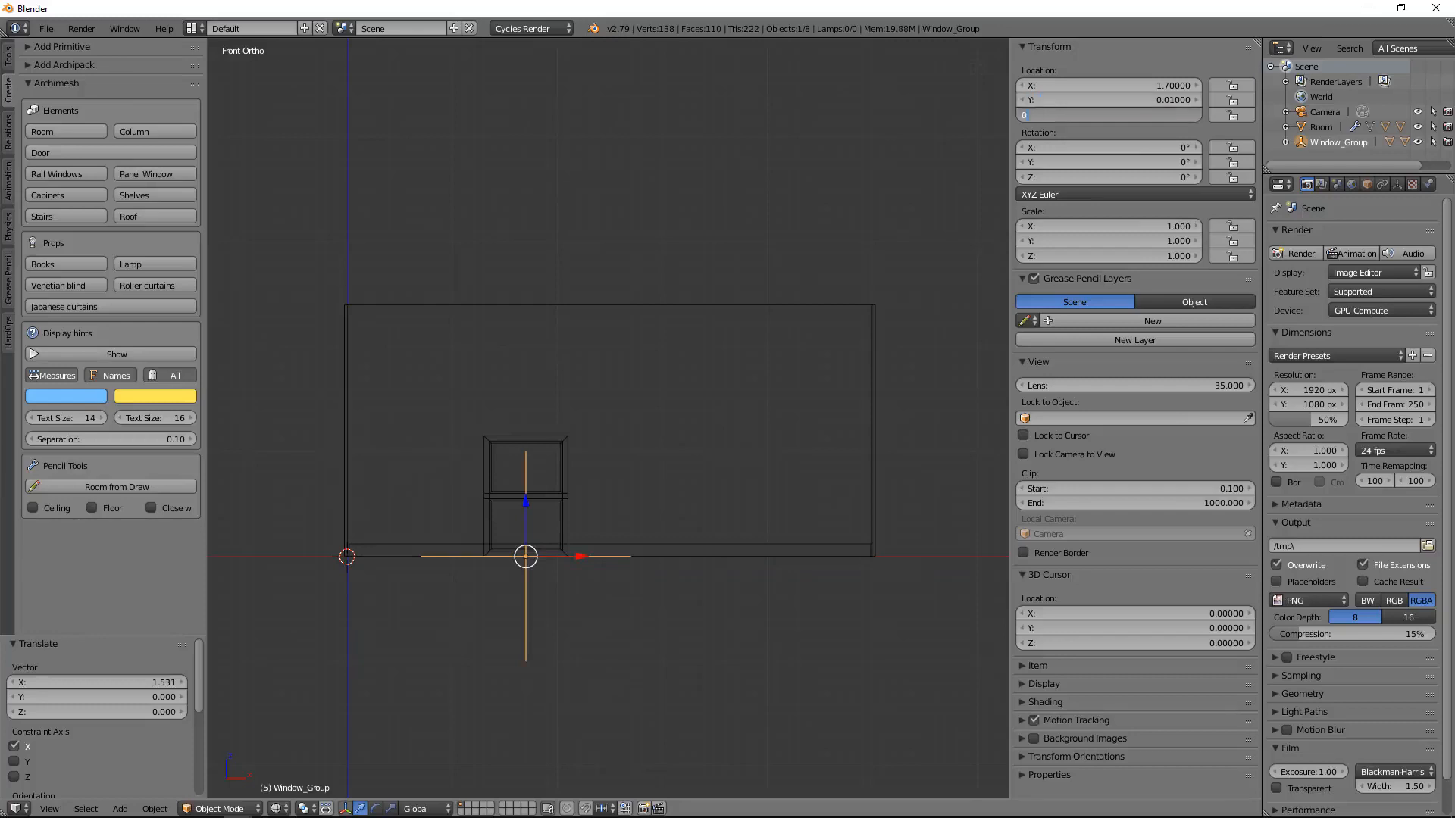
type("0.77")
key("Return")
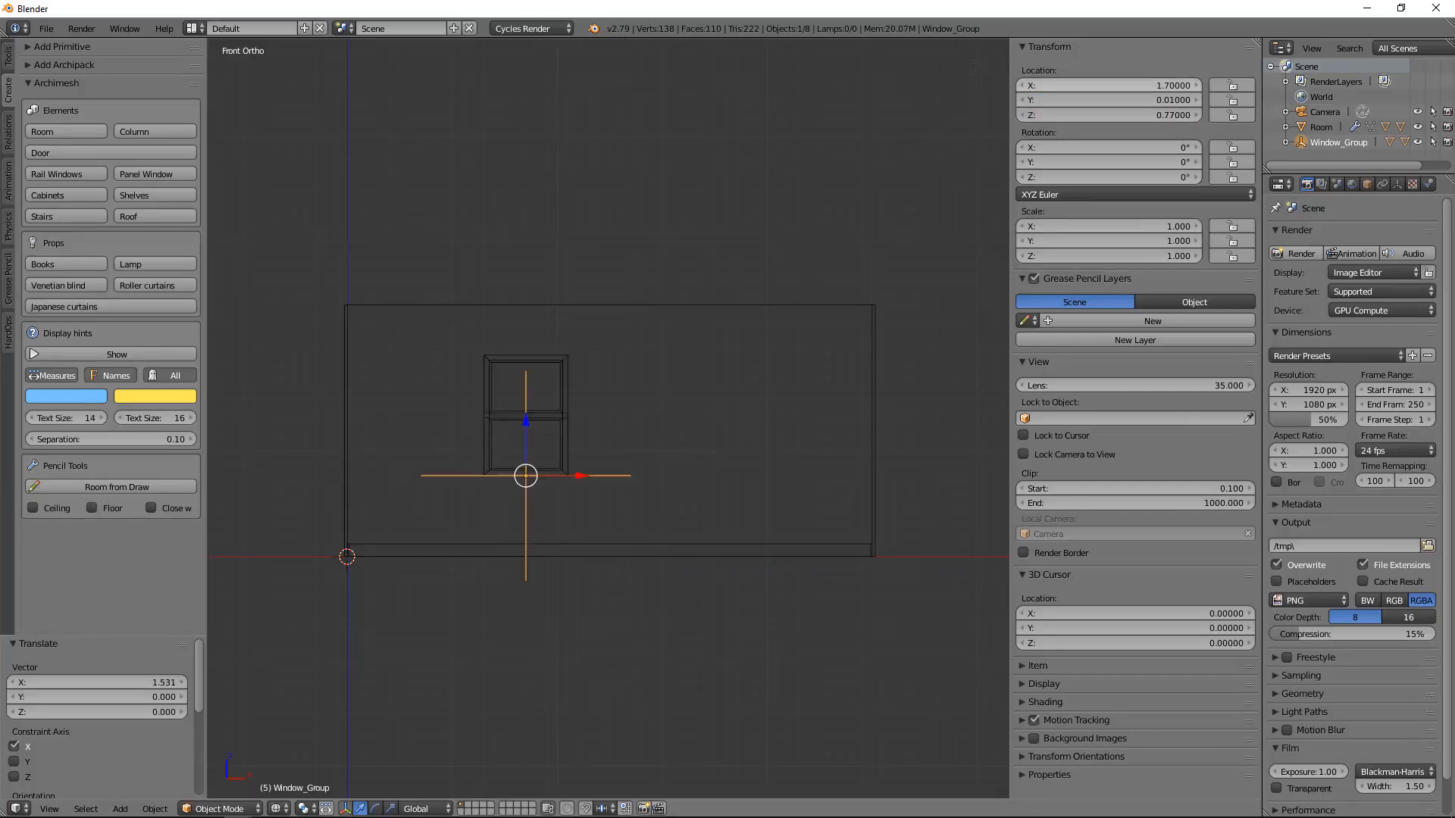
key("KP_3")
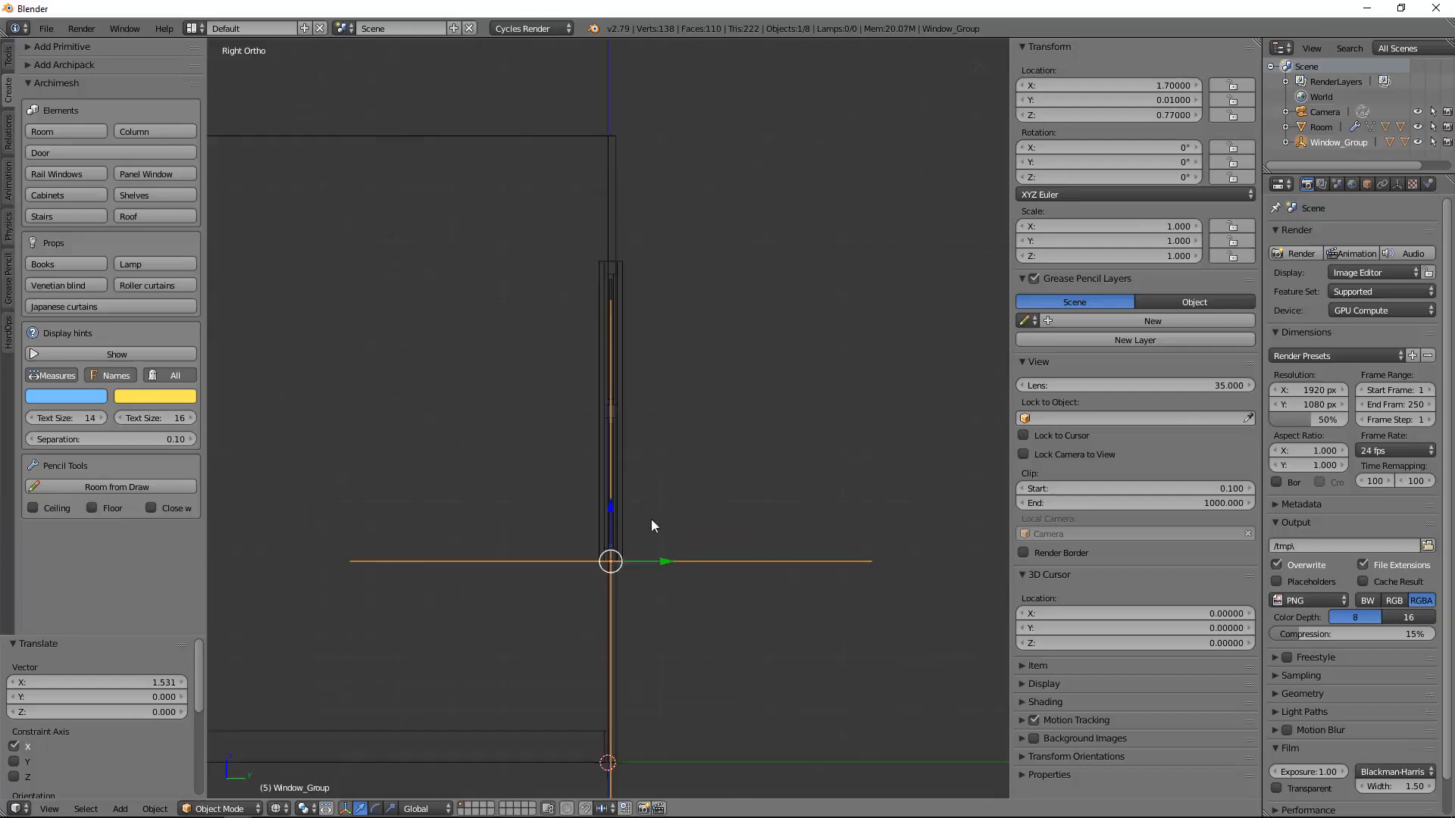
Shift the window group about 0.006 along Y and cut its opening in the room wall with Auto Holes.
left_click_drag(659, 561, 662, 560)
right_click(621, 235)
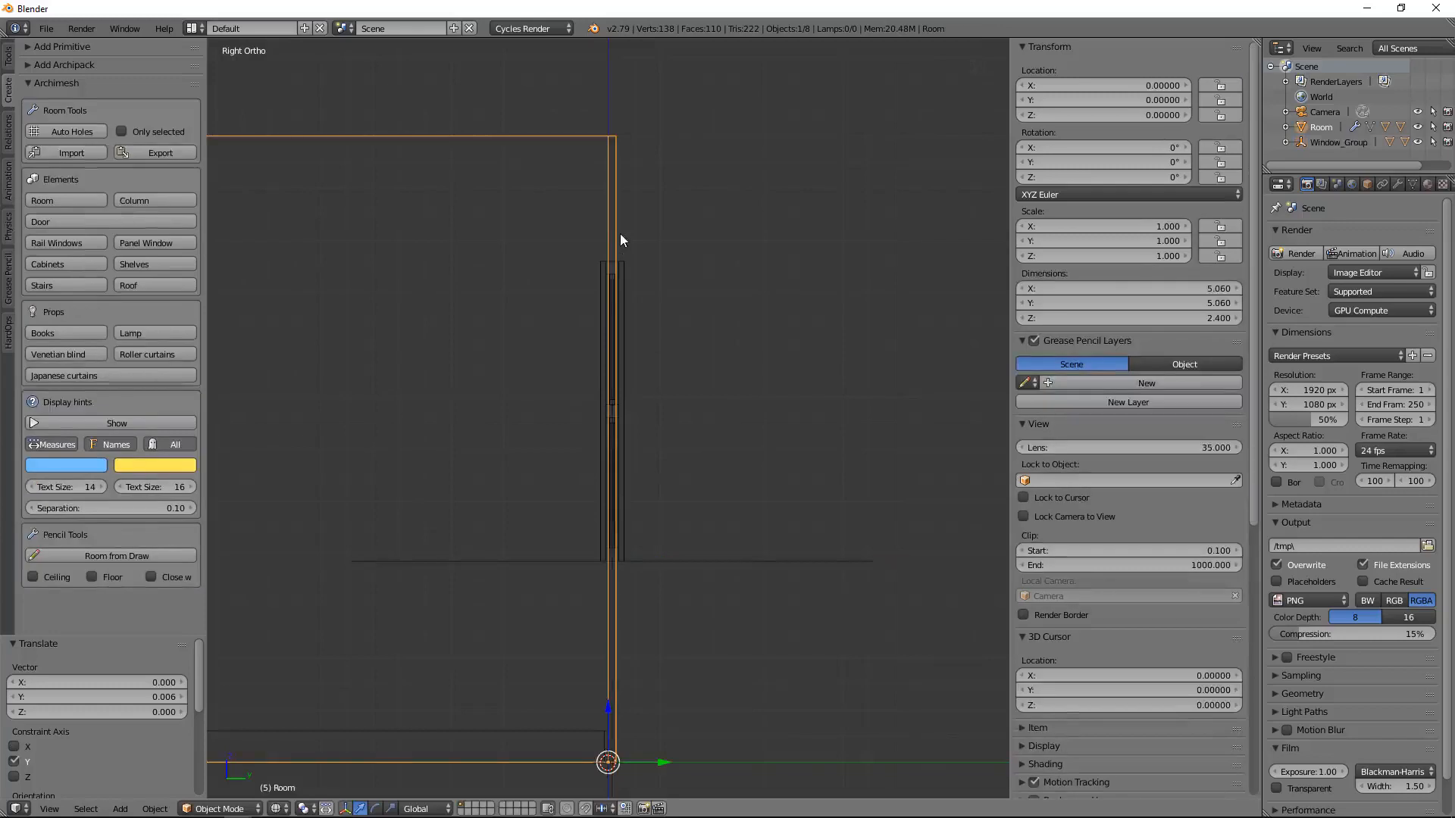
left_click(83, 130)
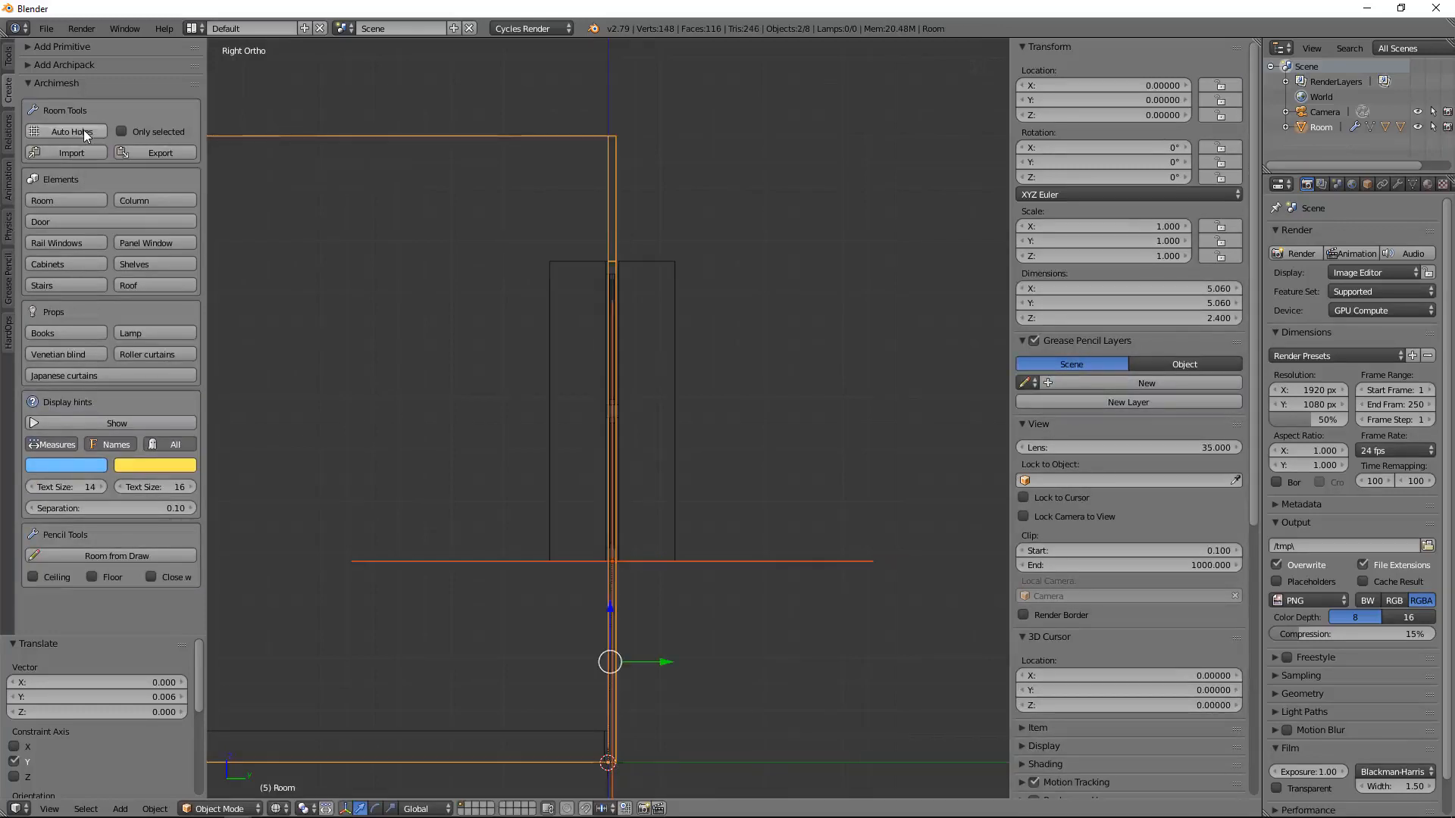
middle_click_drag(738, 547, 458, 289)
middle_click_drag(761, 551, 758, 502)
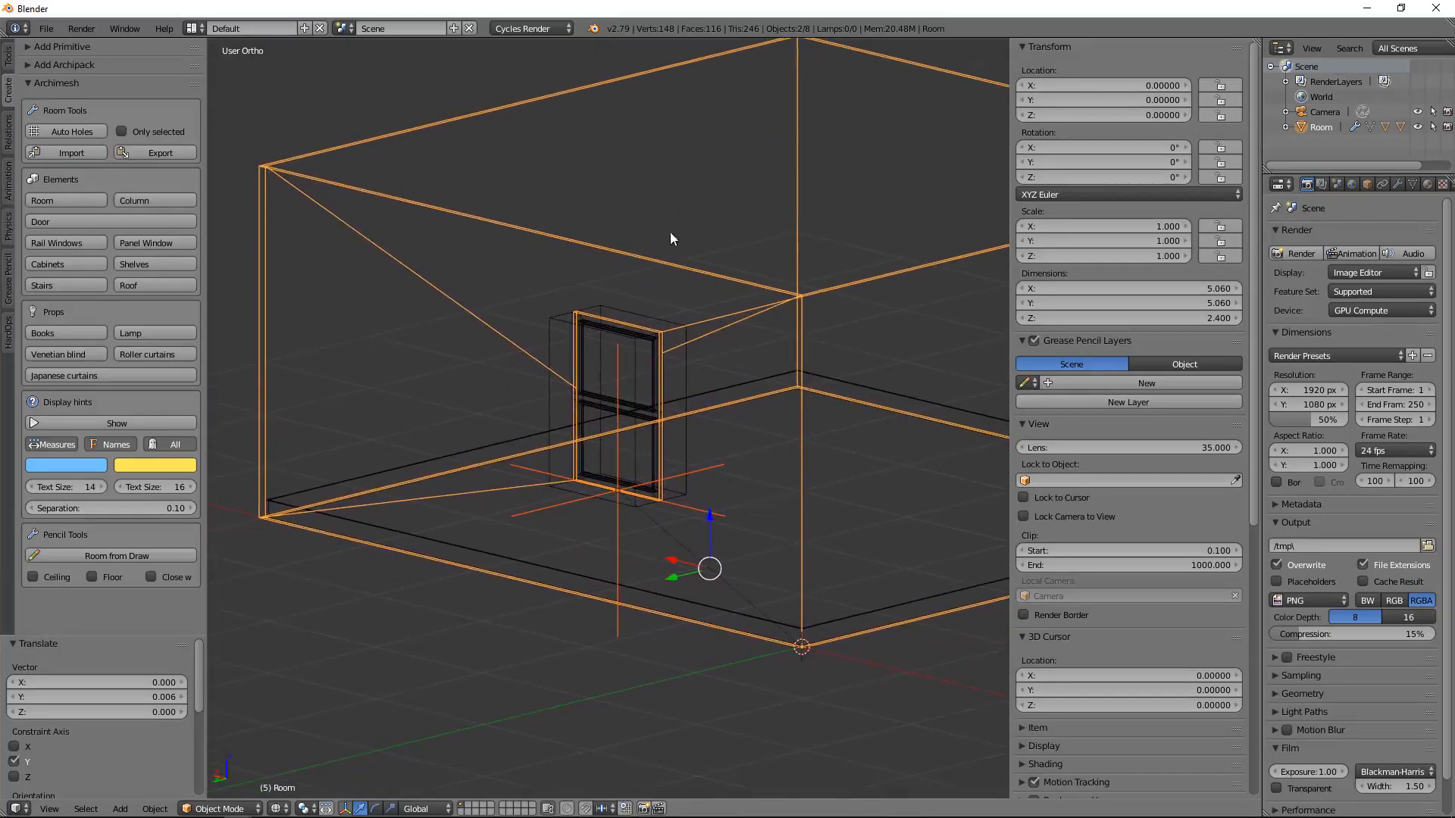
Examine the materials of the hole control box around the window and of the window frame itself.
scroll(468, 539, "up", 4)
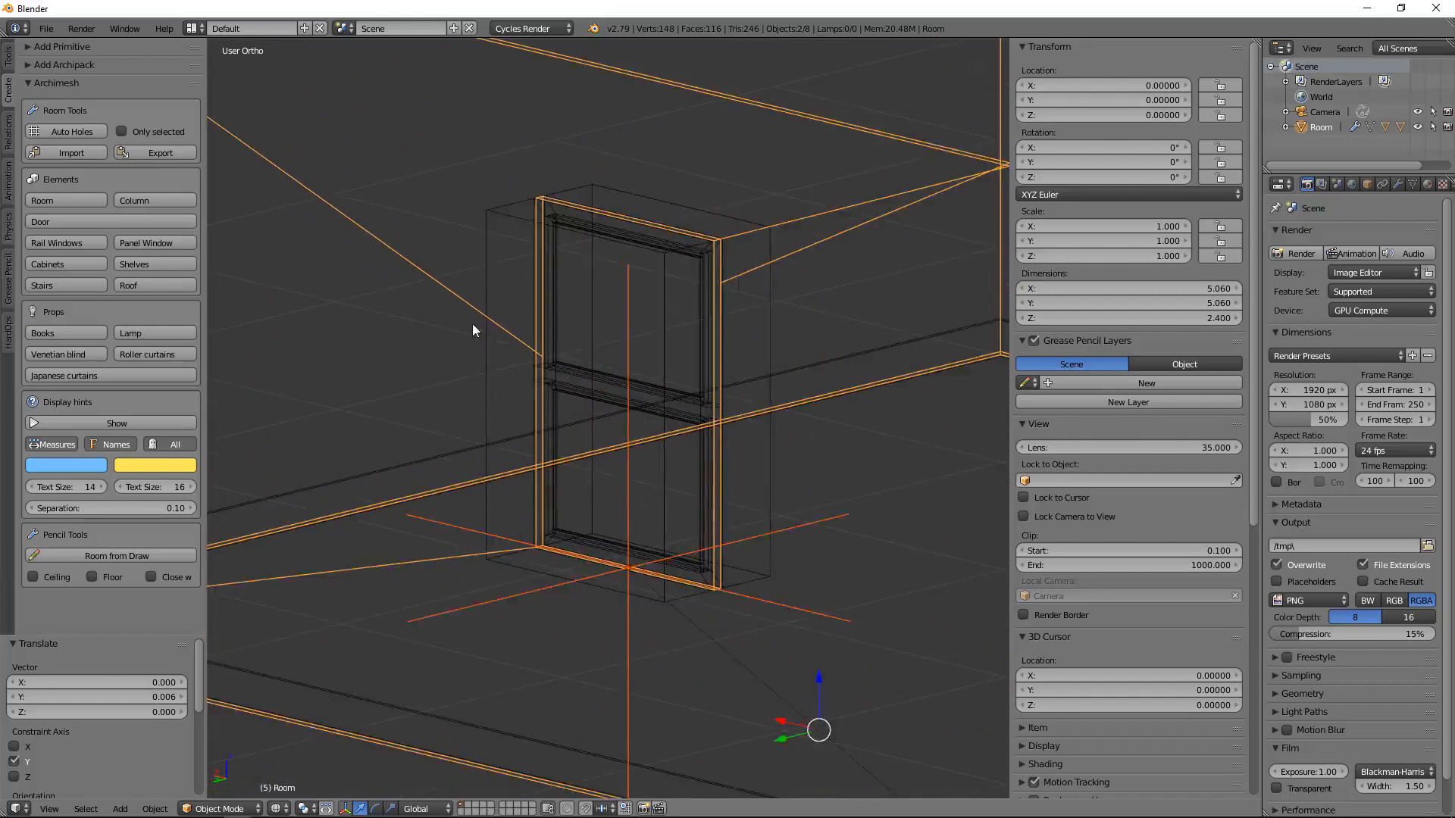
right_click(488, 266)
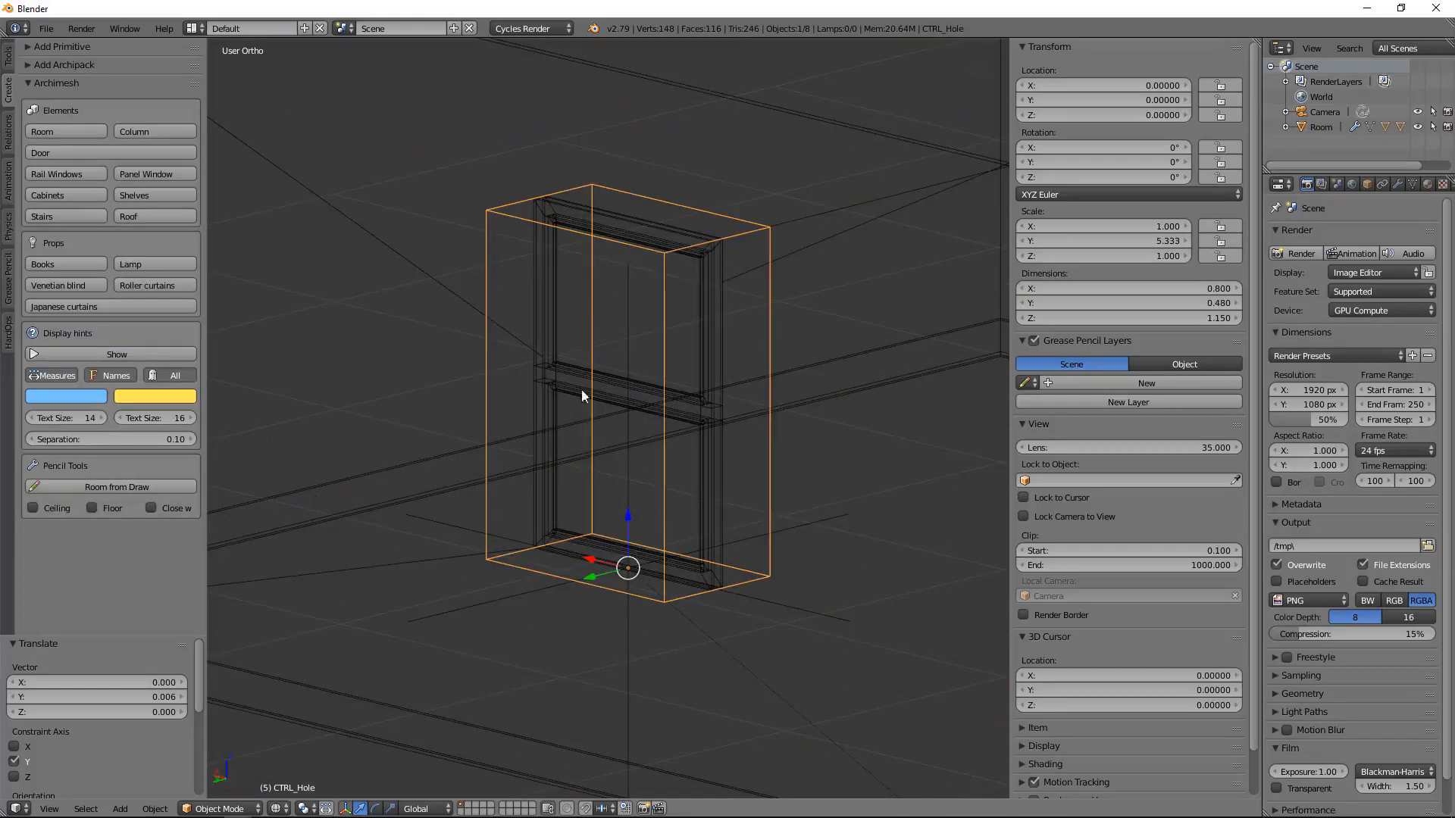
scroll(471, 555, "down", 4)
middle_click_drag(471, 555, 778, 548)
left_click(1426, 185)
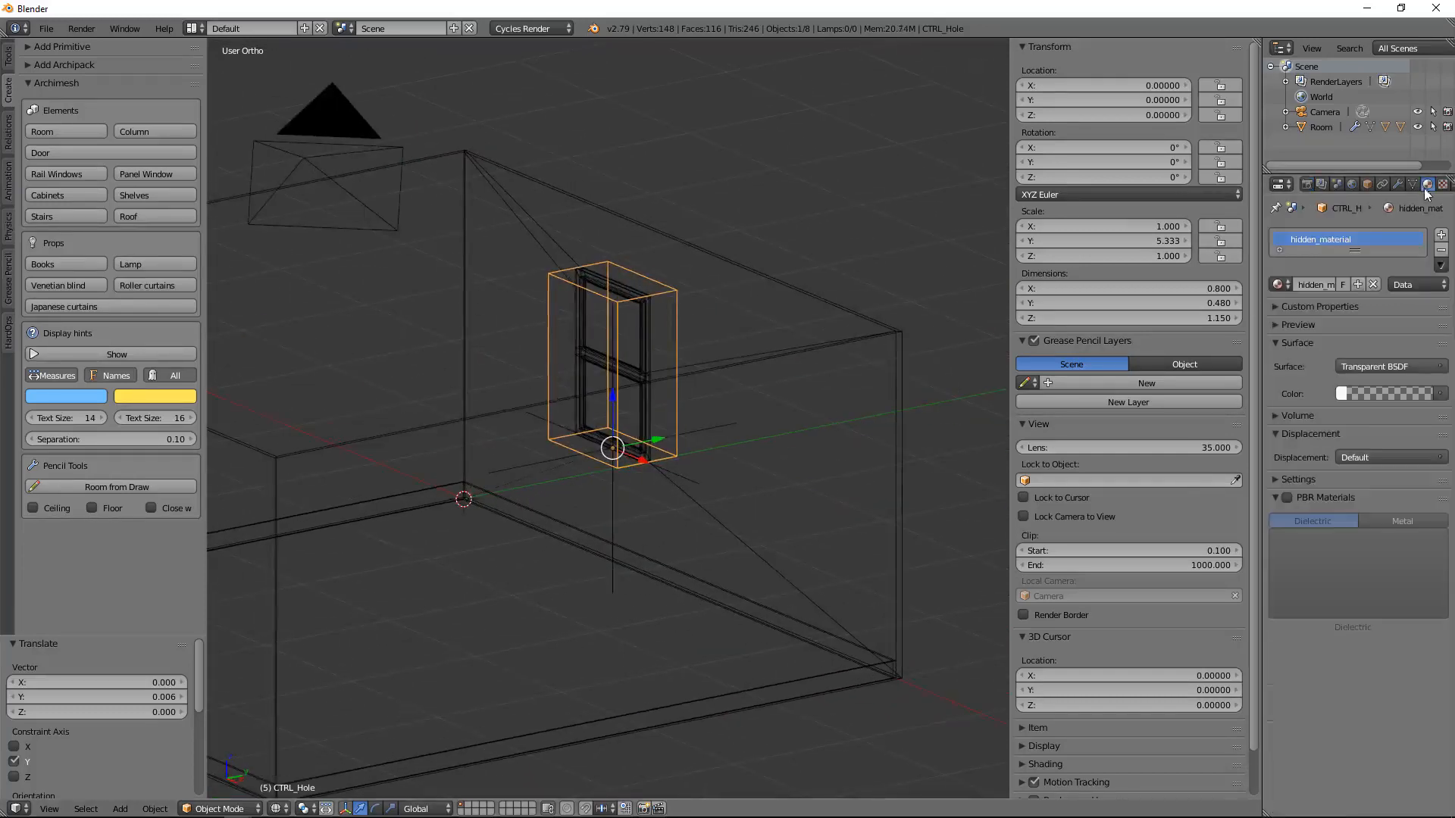
left_click(644, 375)
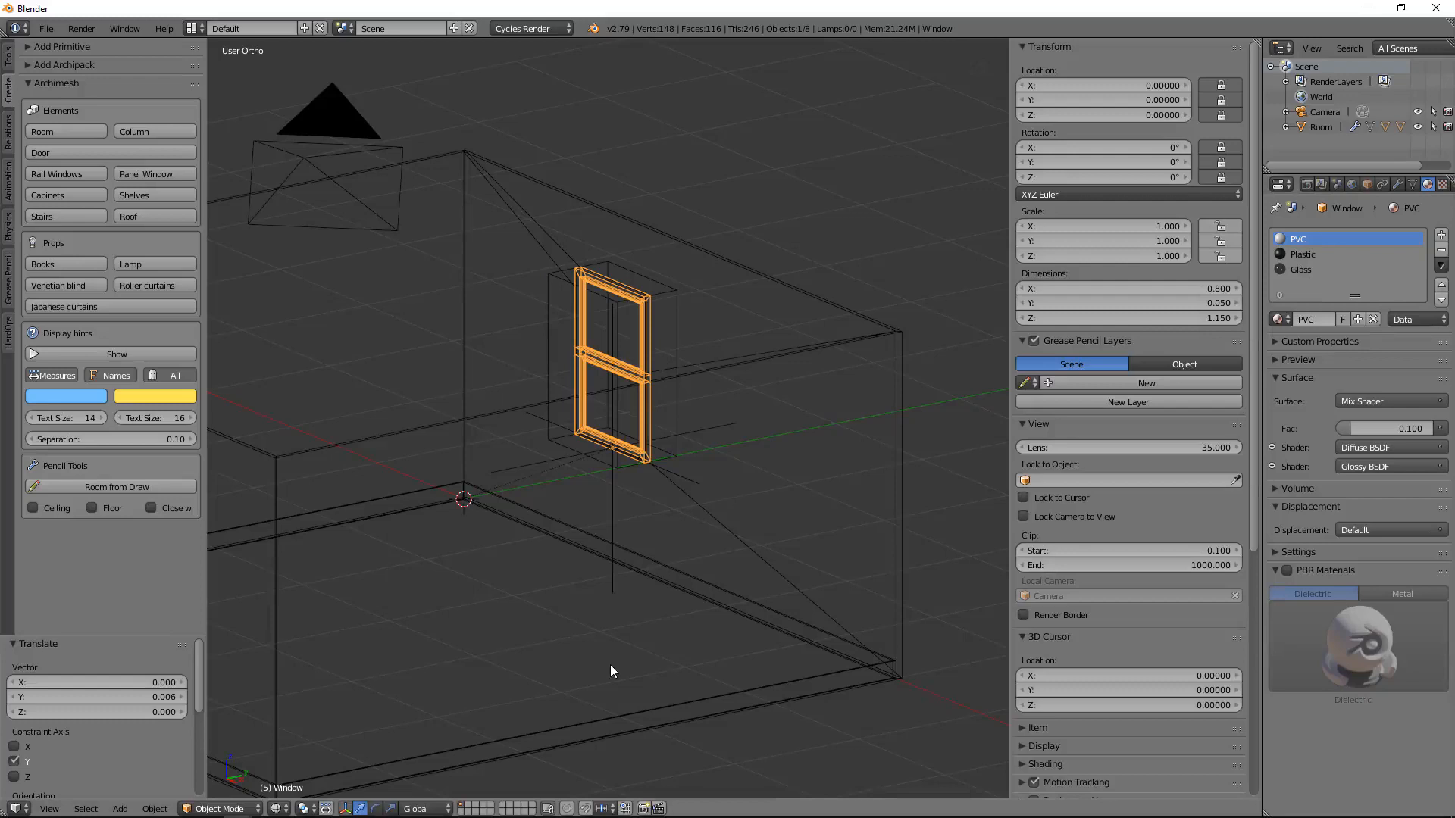
Set the camera's location to X 2.9, Y -1.95, Z 1.3.
scroll(592, 615, "down", 4)
right_click(465, 320)
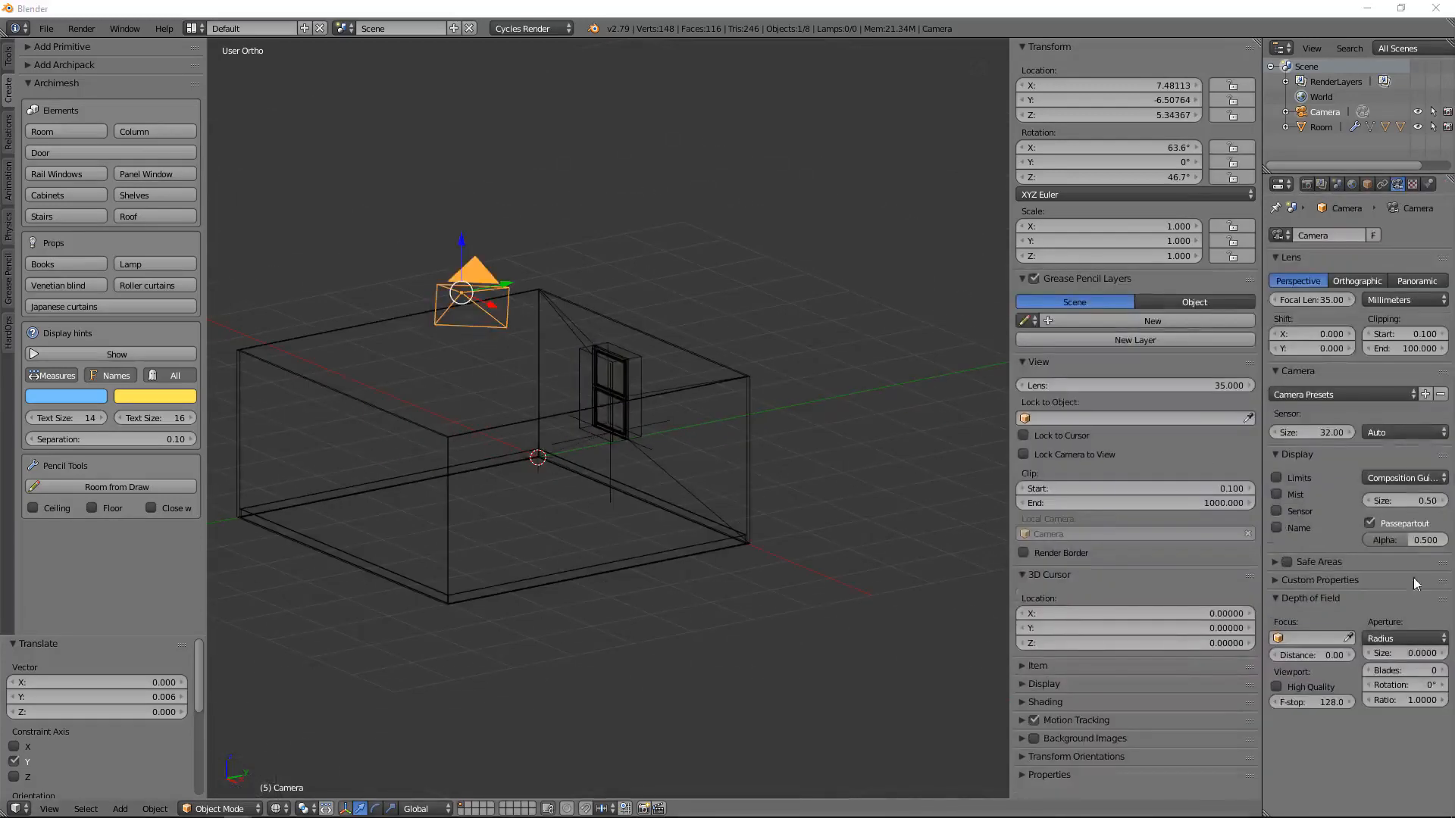
left_click(1140, 84)
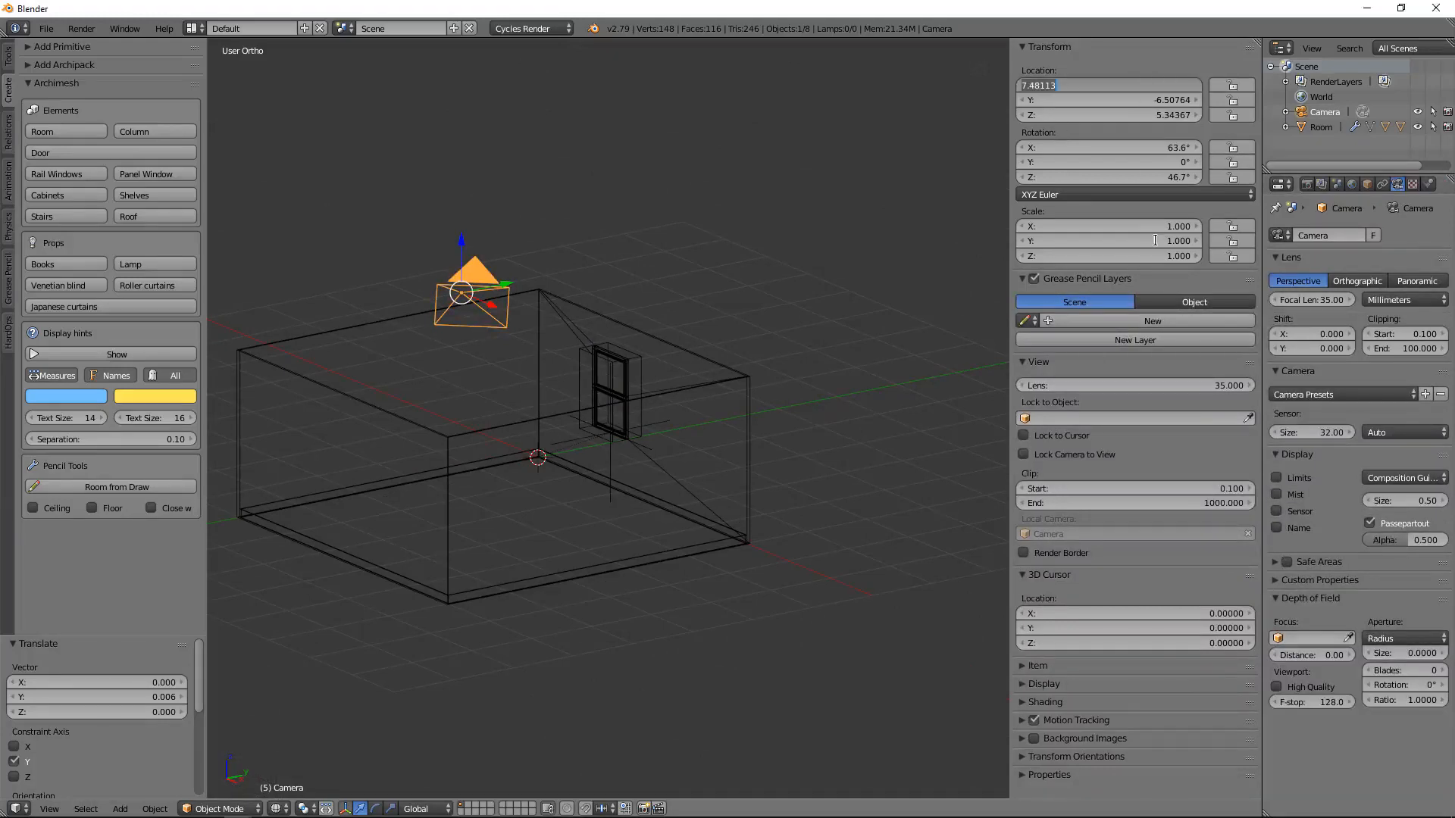
type("2.9")
key("Tab")
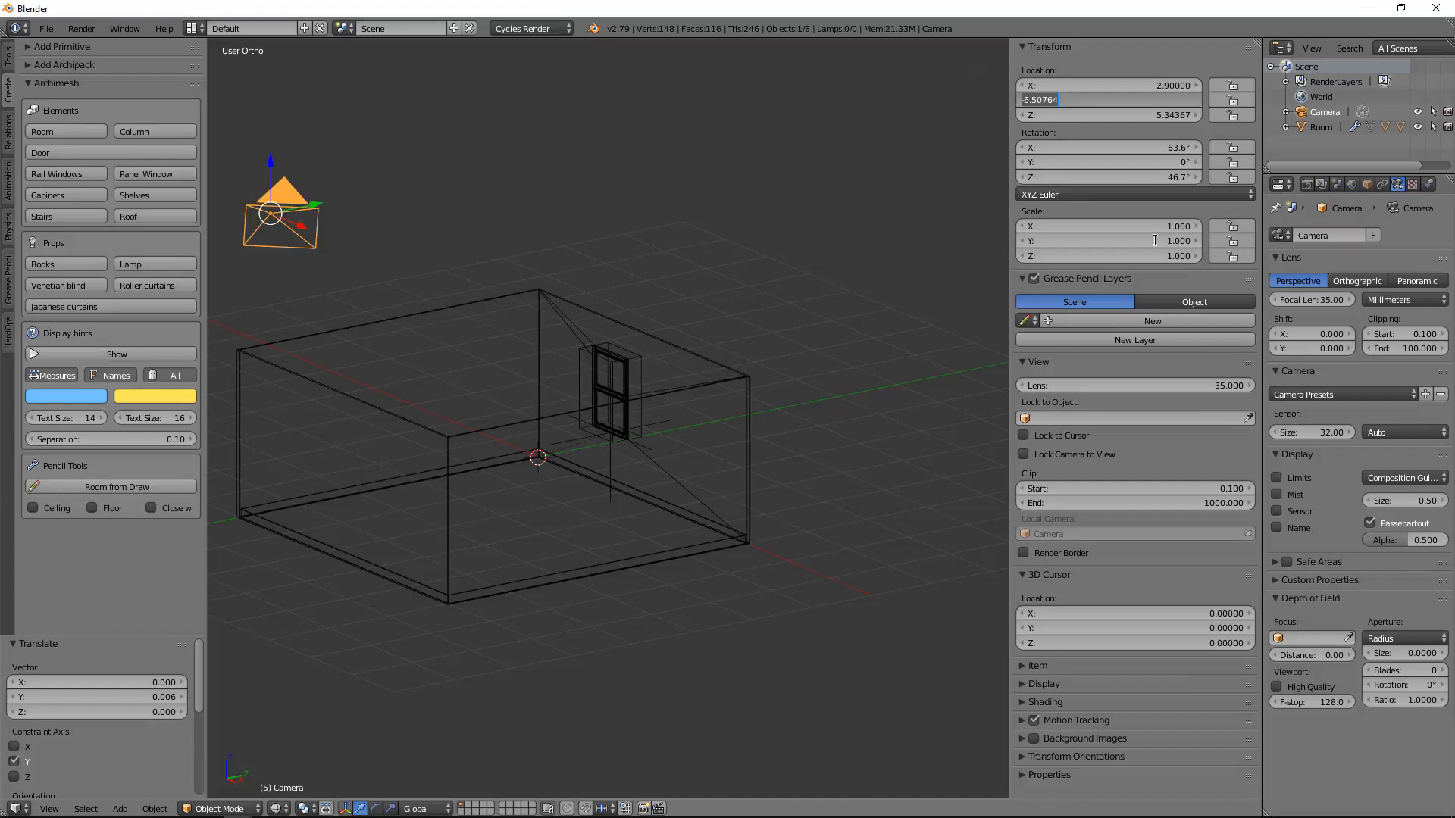
type("-1.95")
key("Tab")
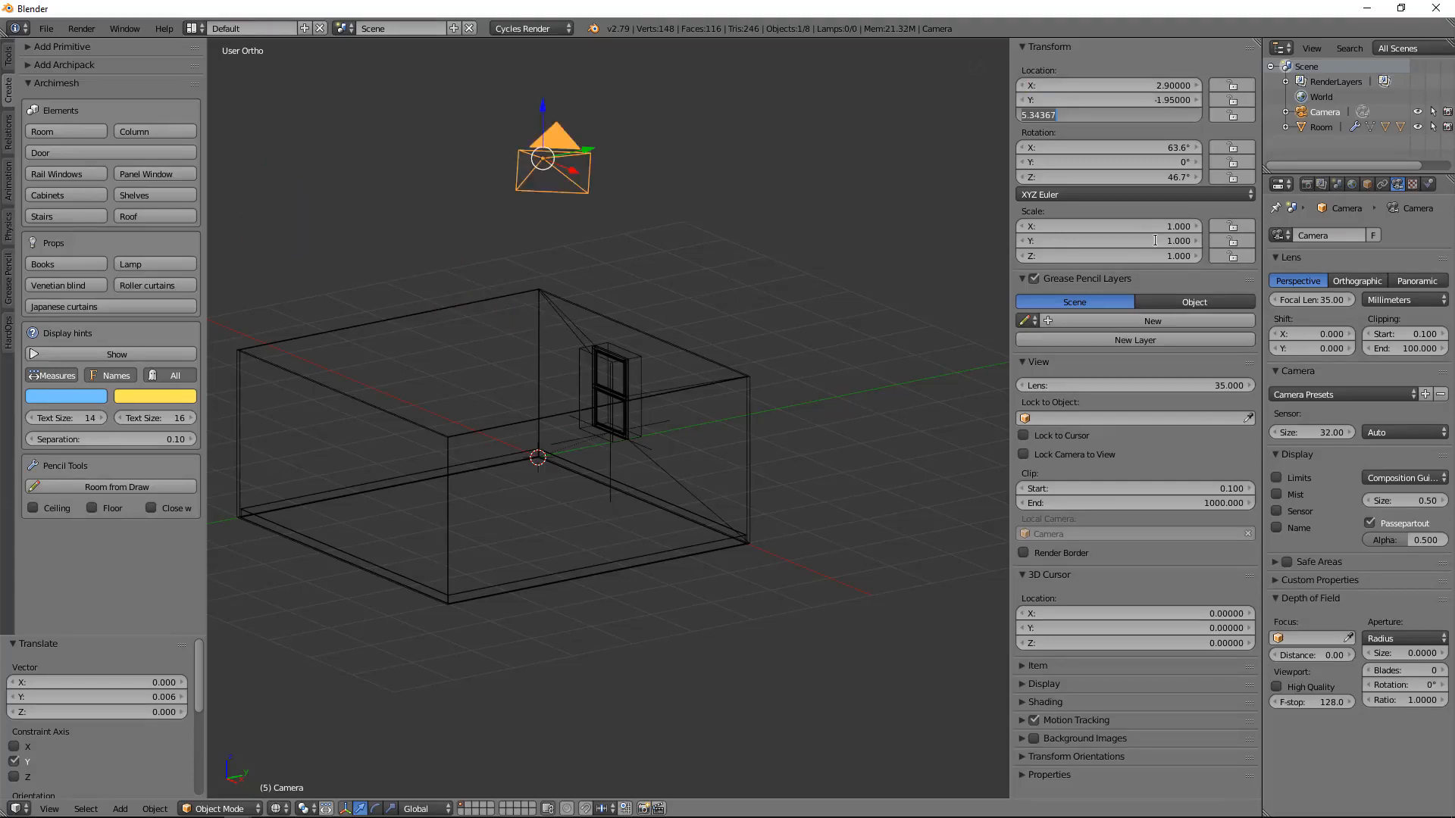
type("1.3")
key("Tab")
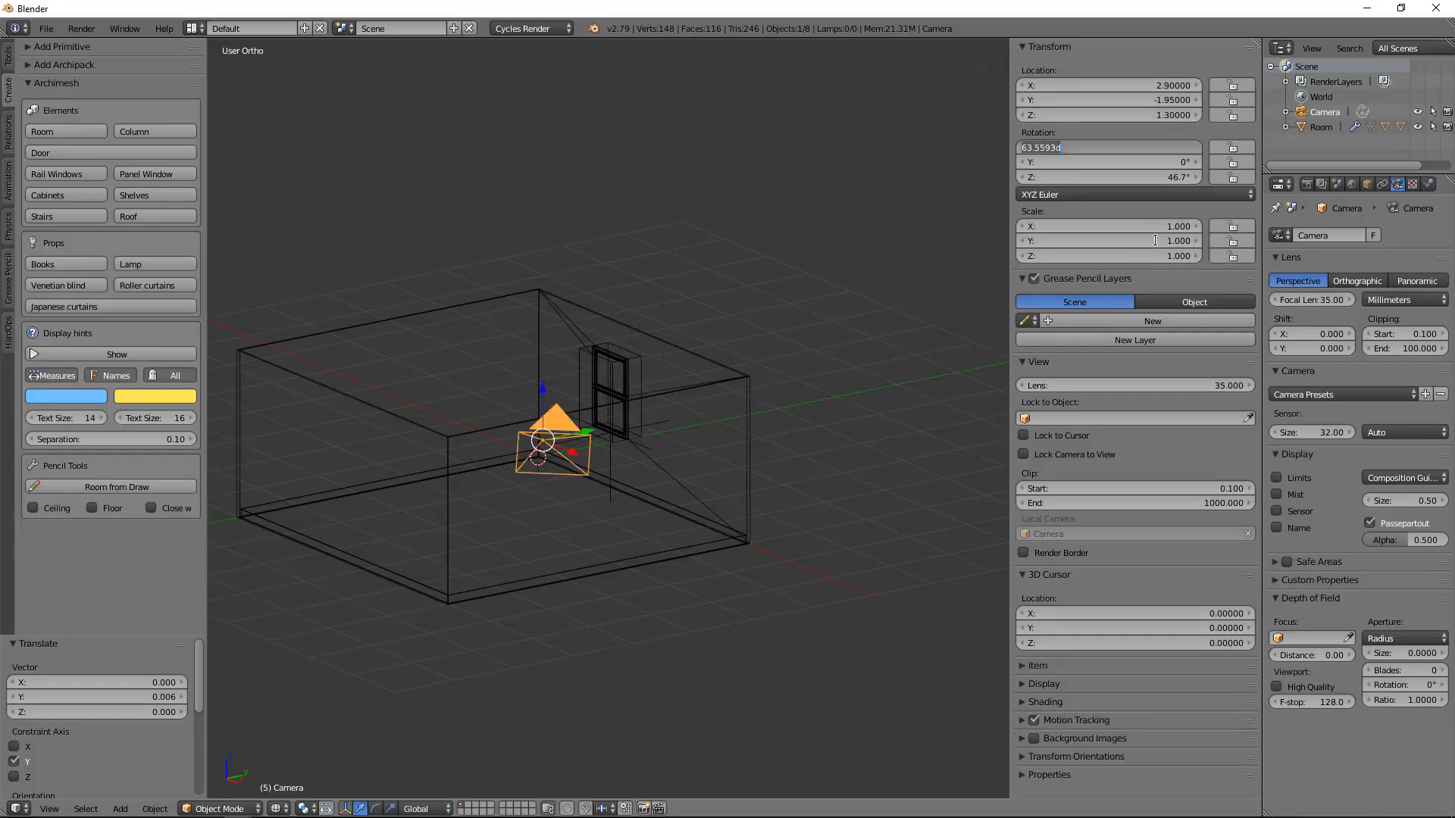
Set the camera's rotation to X 70°, Y 1.85°, Z 34°.
type("70")
key("Tab")
type("1")
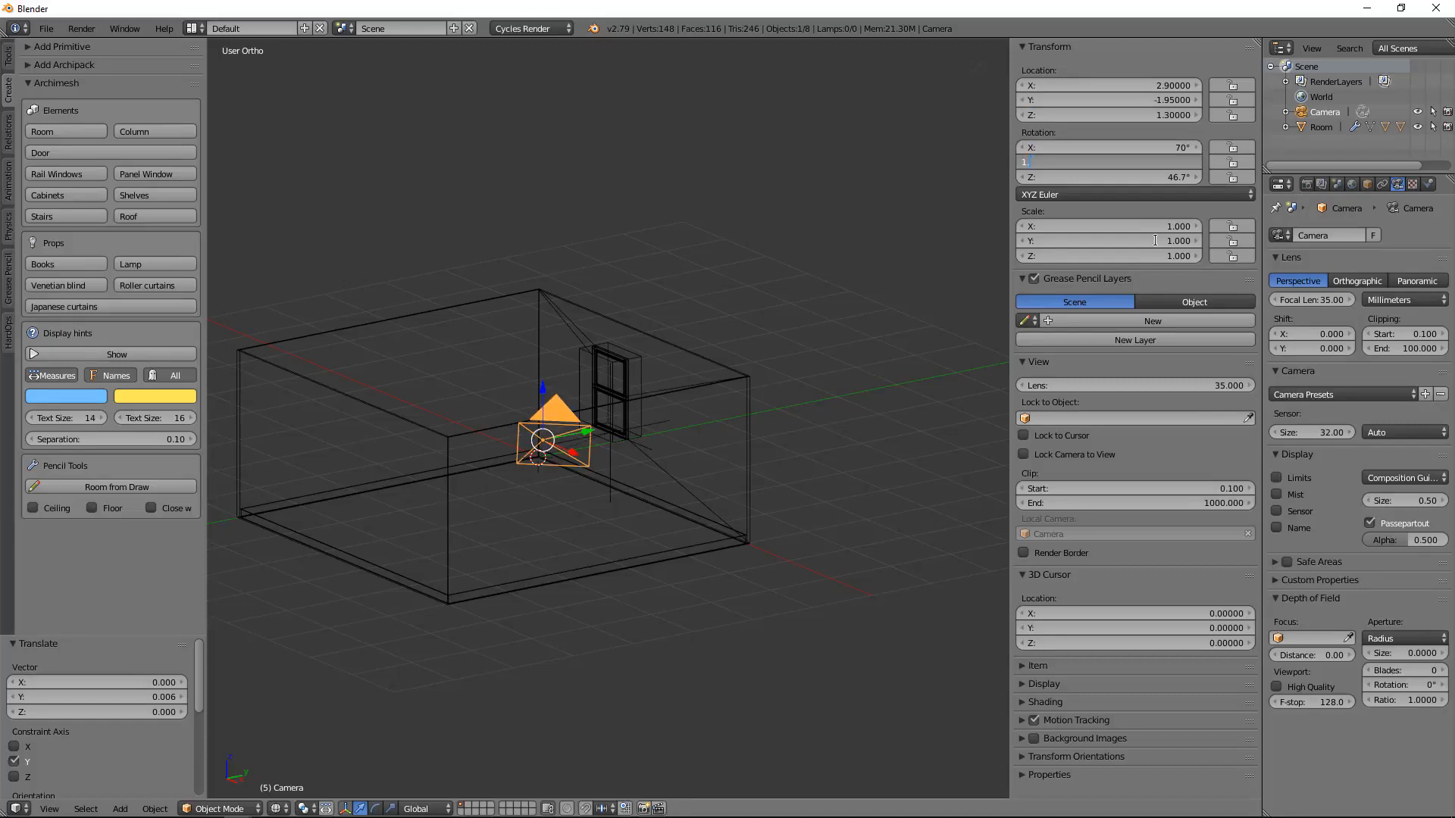
type(".85")
key("Tab")
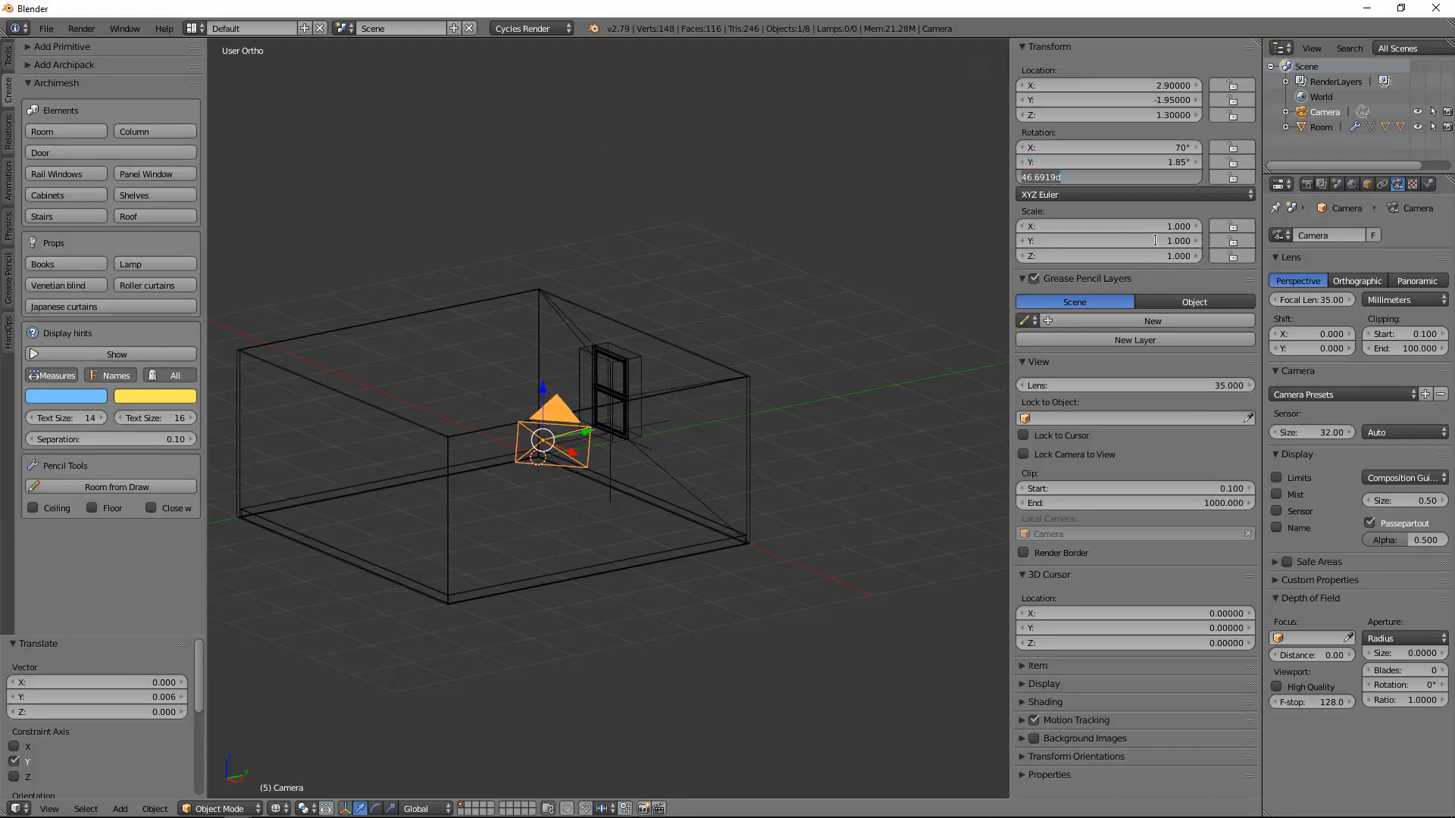
type("34")
key("Return")
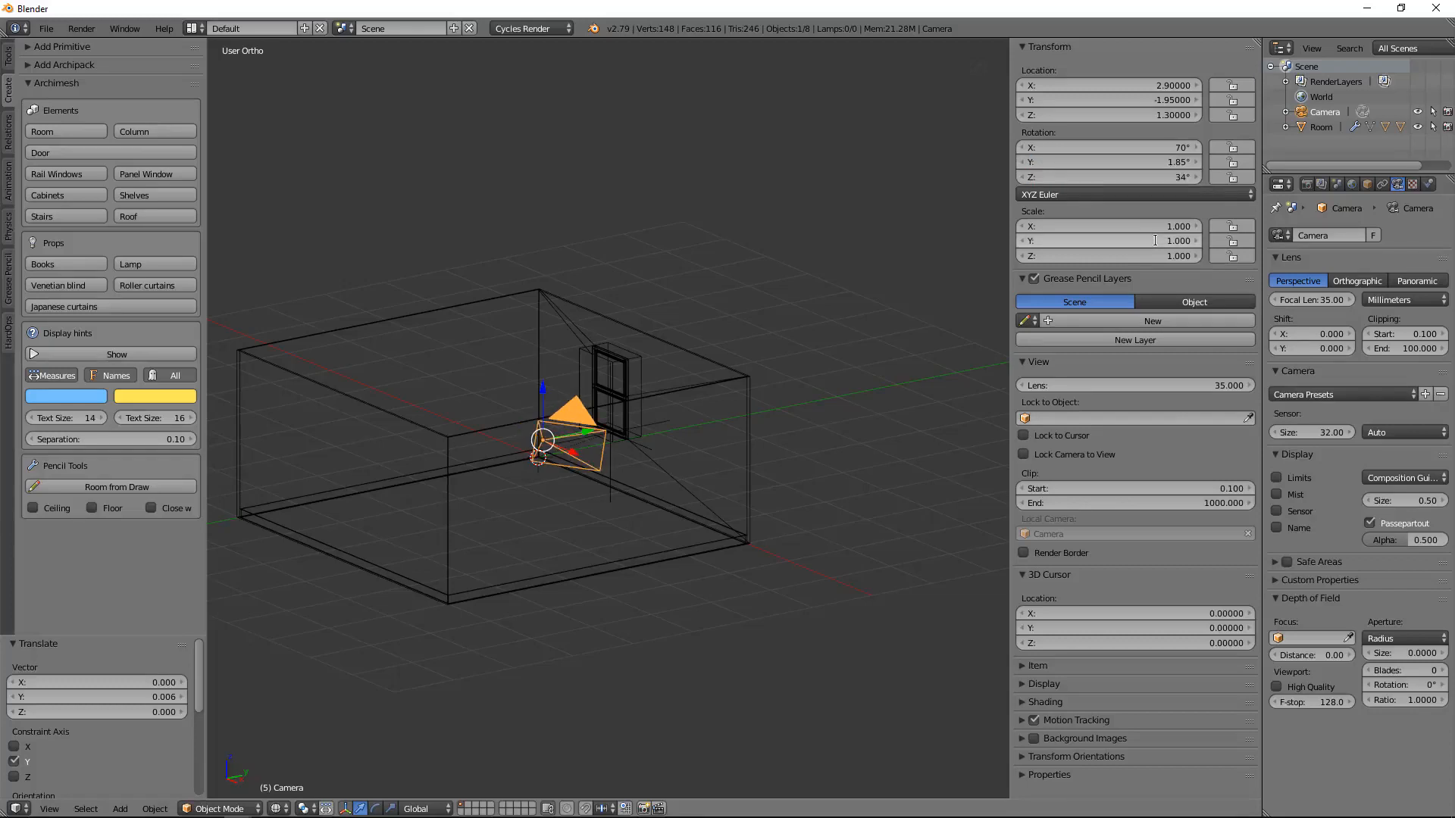
Split the 3D view into two side-by-side viewports and show the camera view in the new one.
key("n")
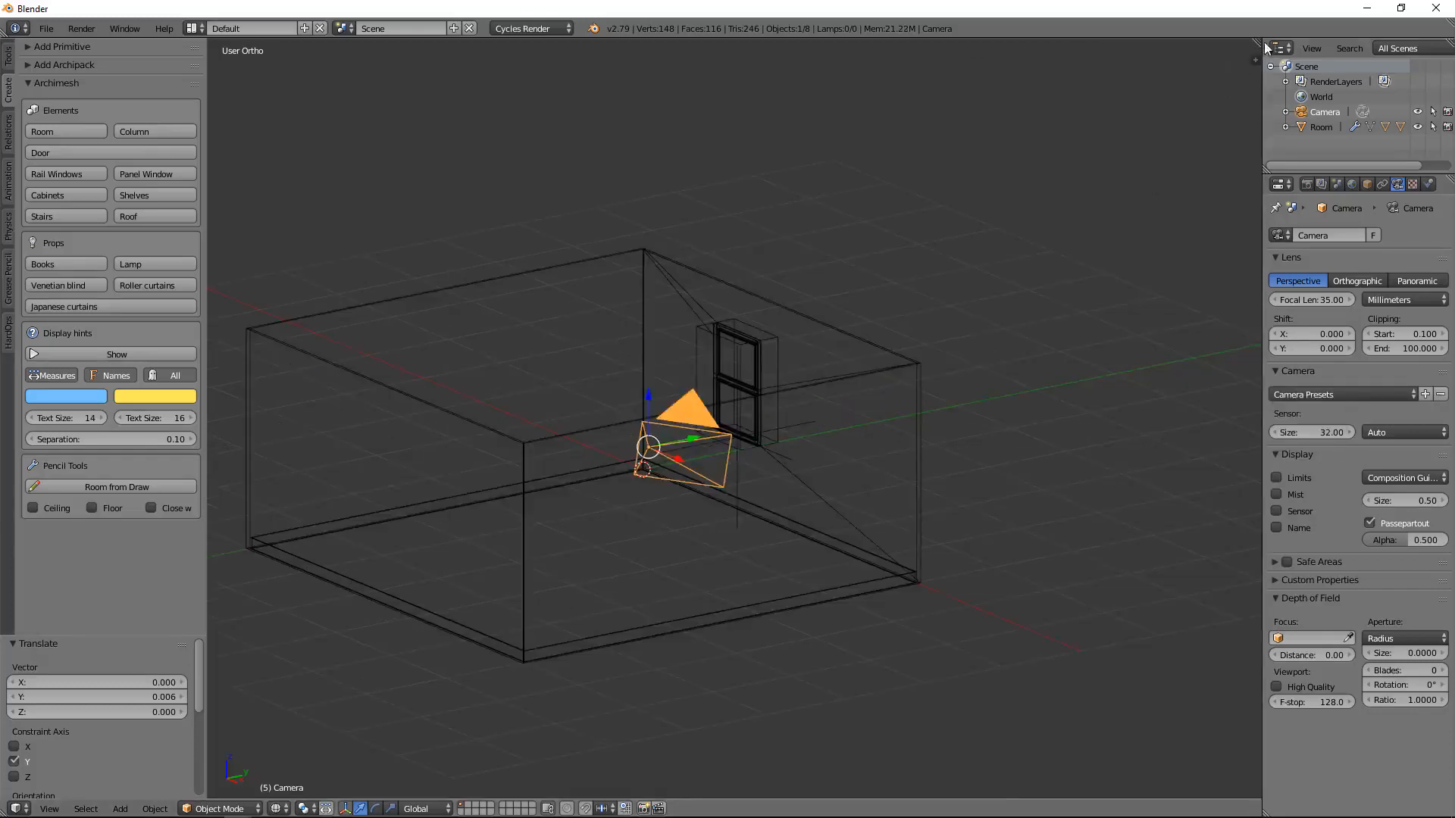
left_click_drag(1256, 43, 761, 136)
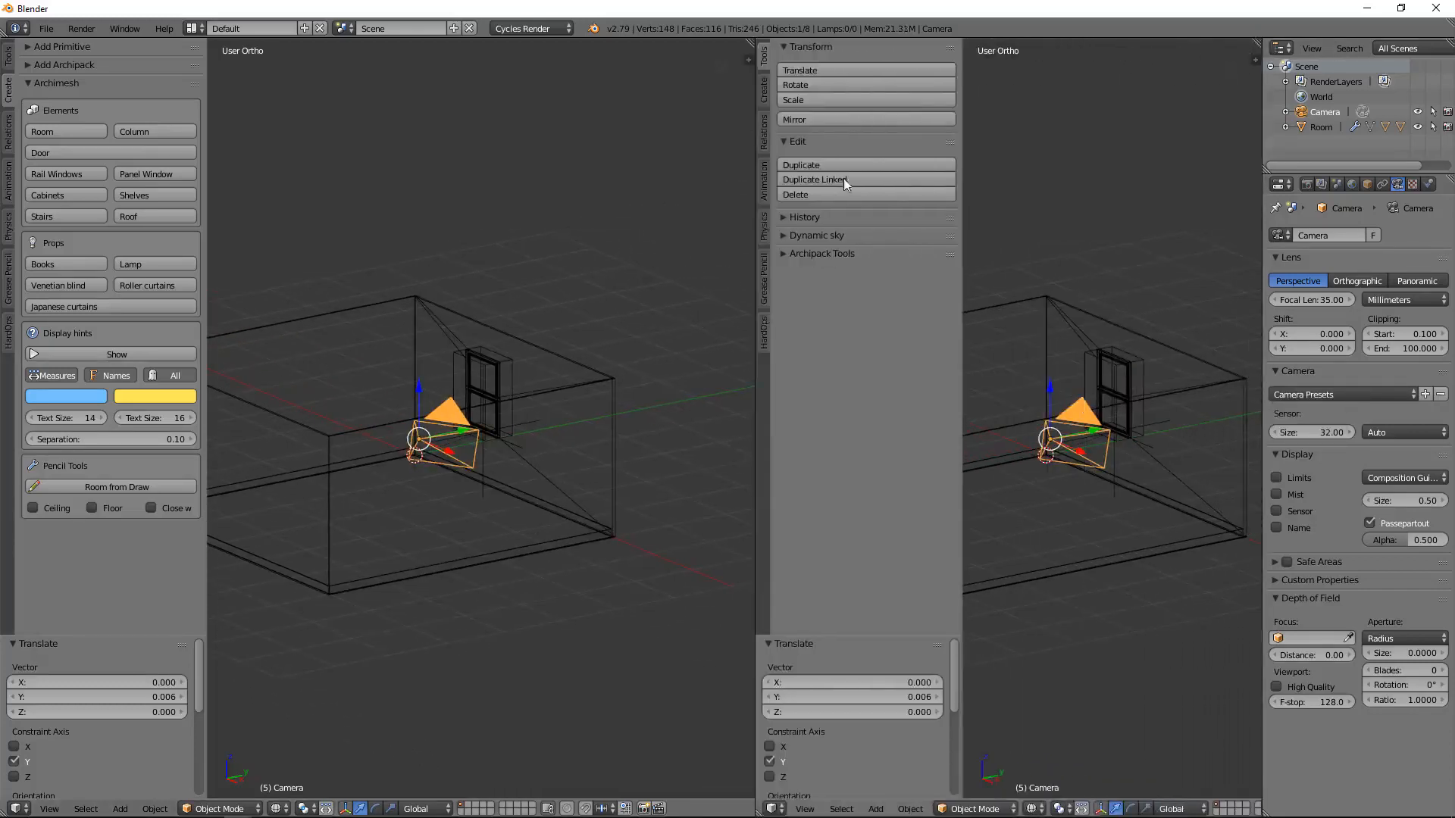
key("t")
key("KP_0")
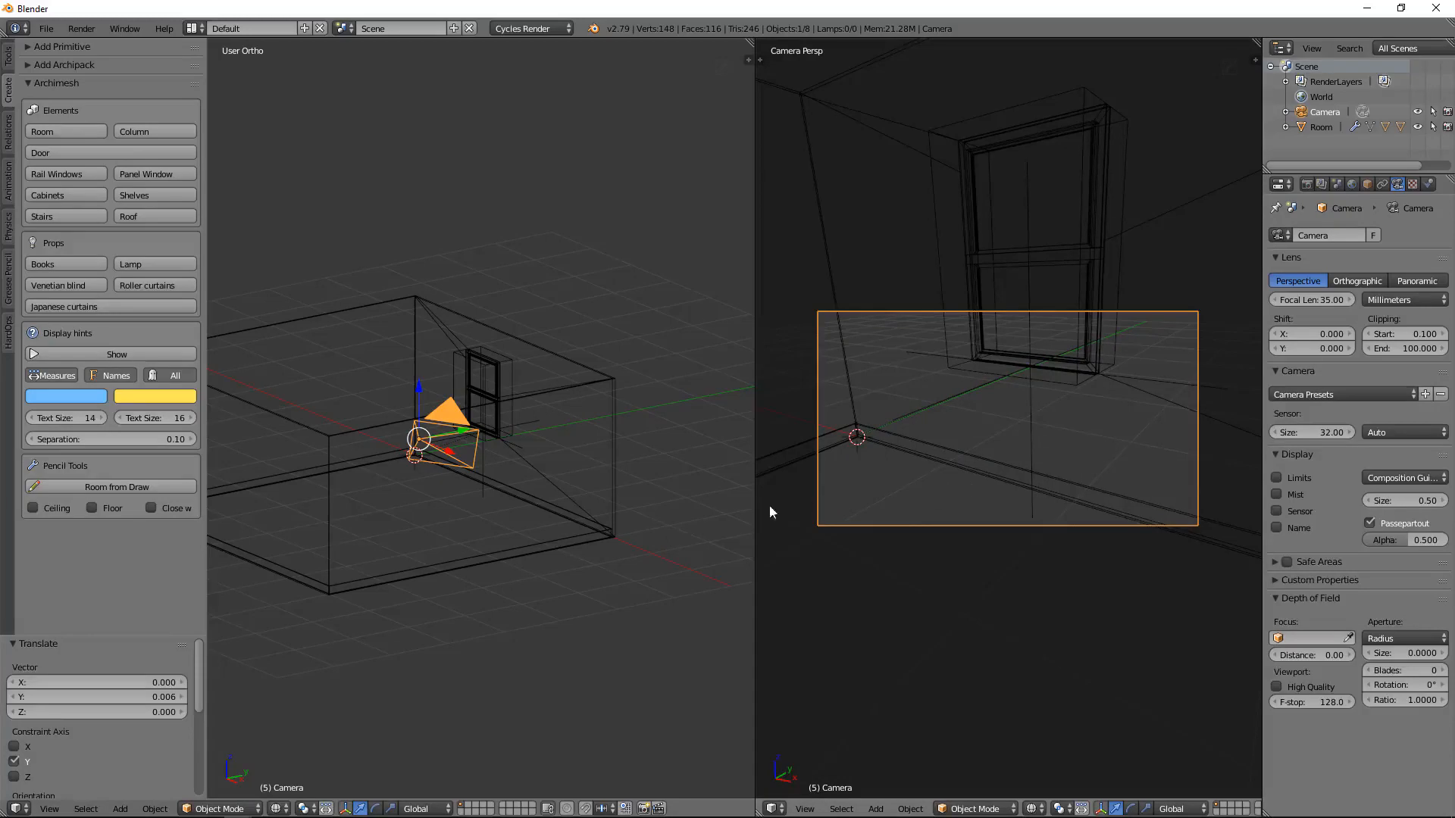
Display the camera view with solid shading and set the camera's passepartout alpha to 1.0.
key("a")
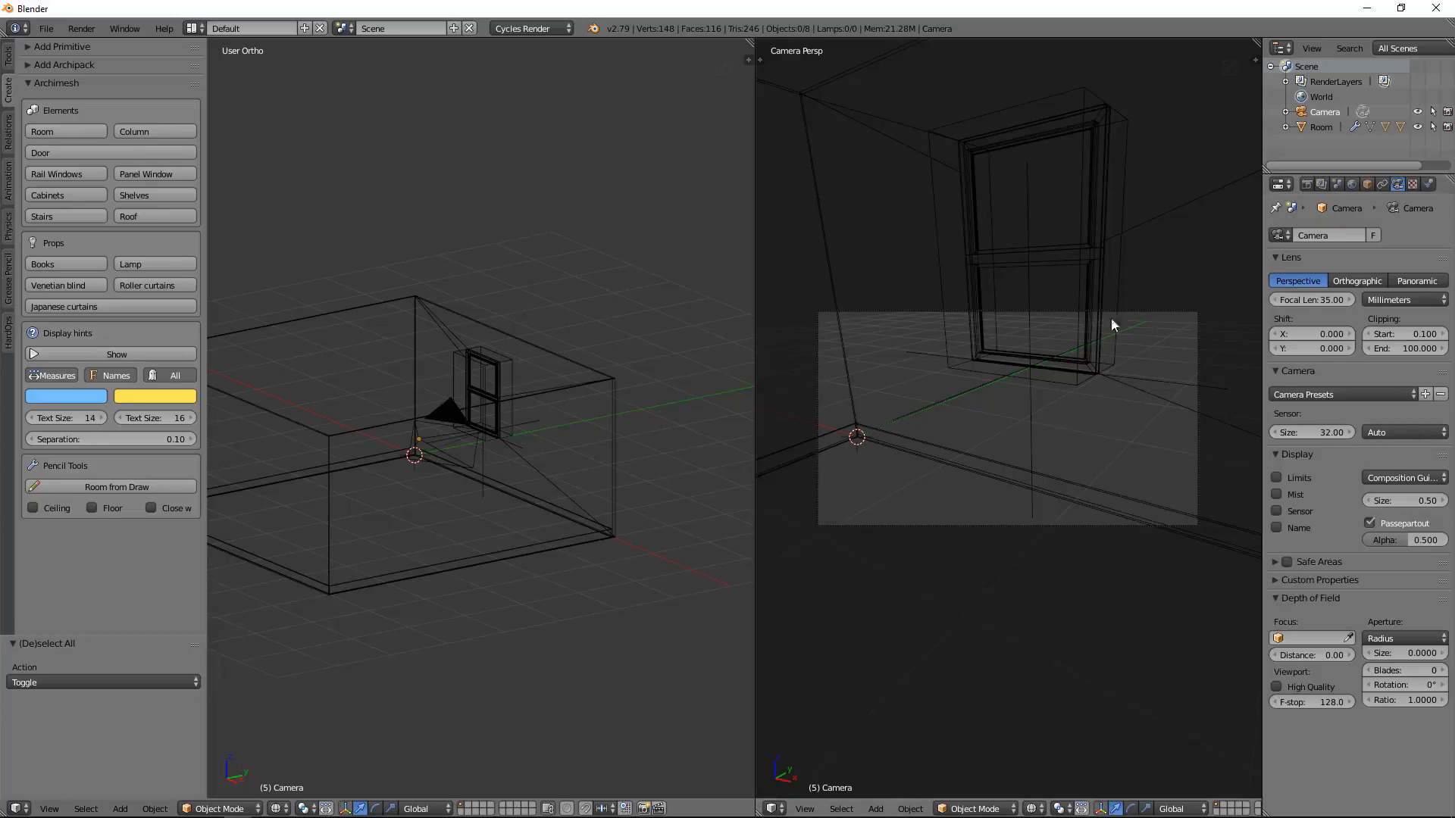
key("z")
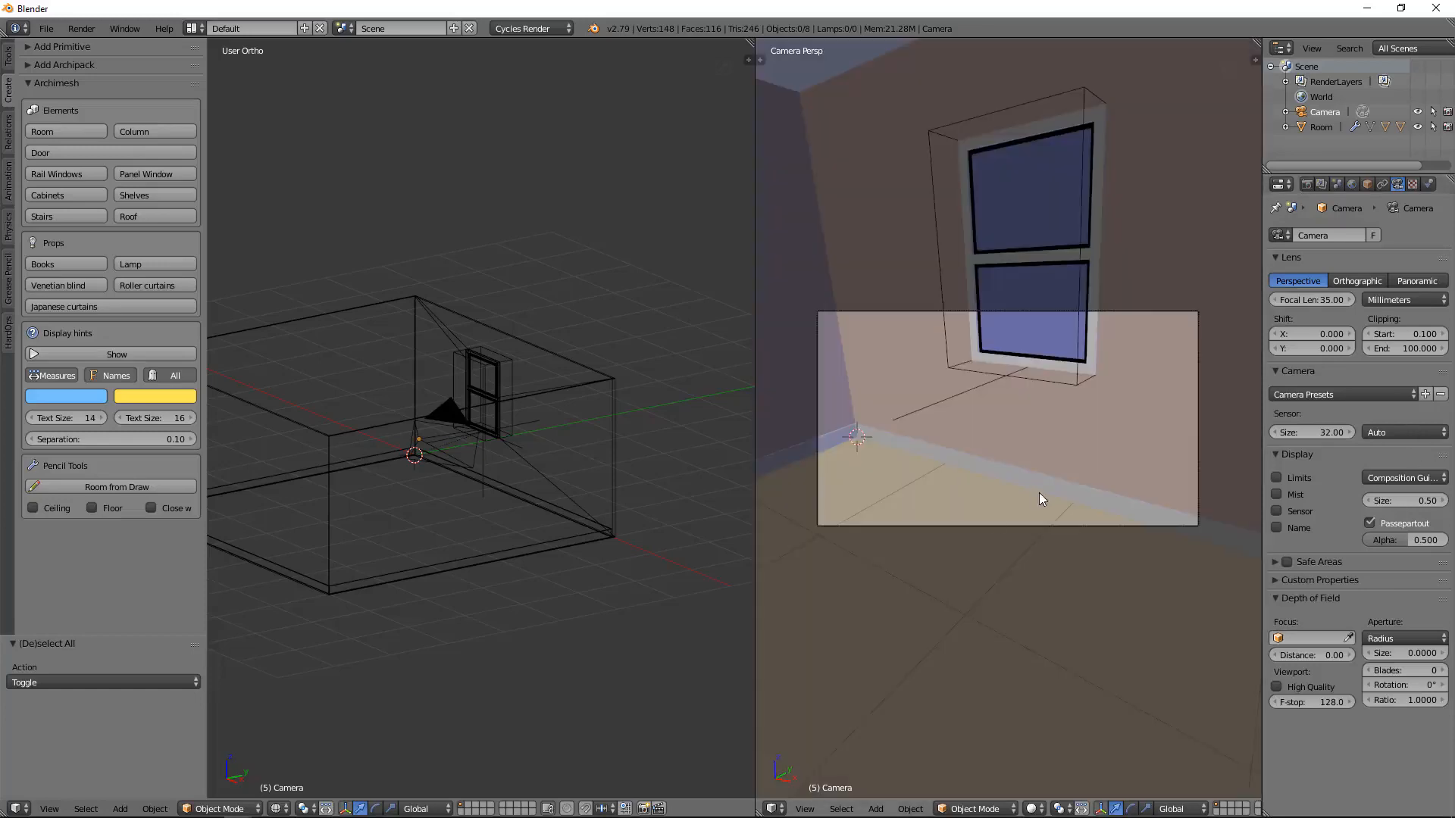
right_click(995, 527)
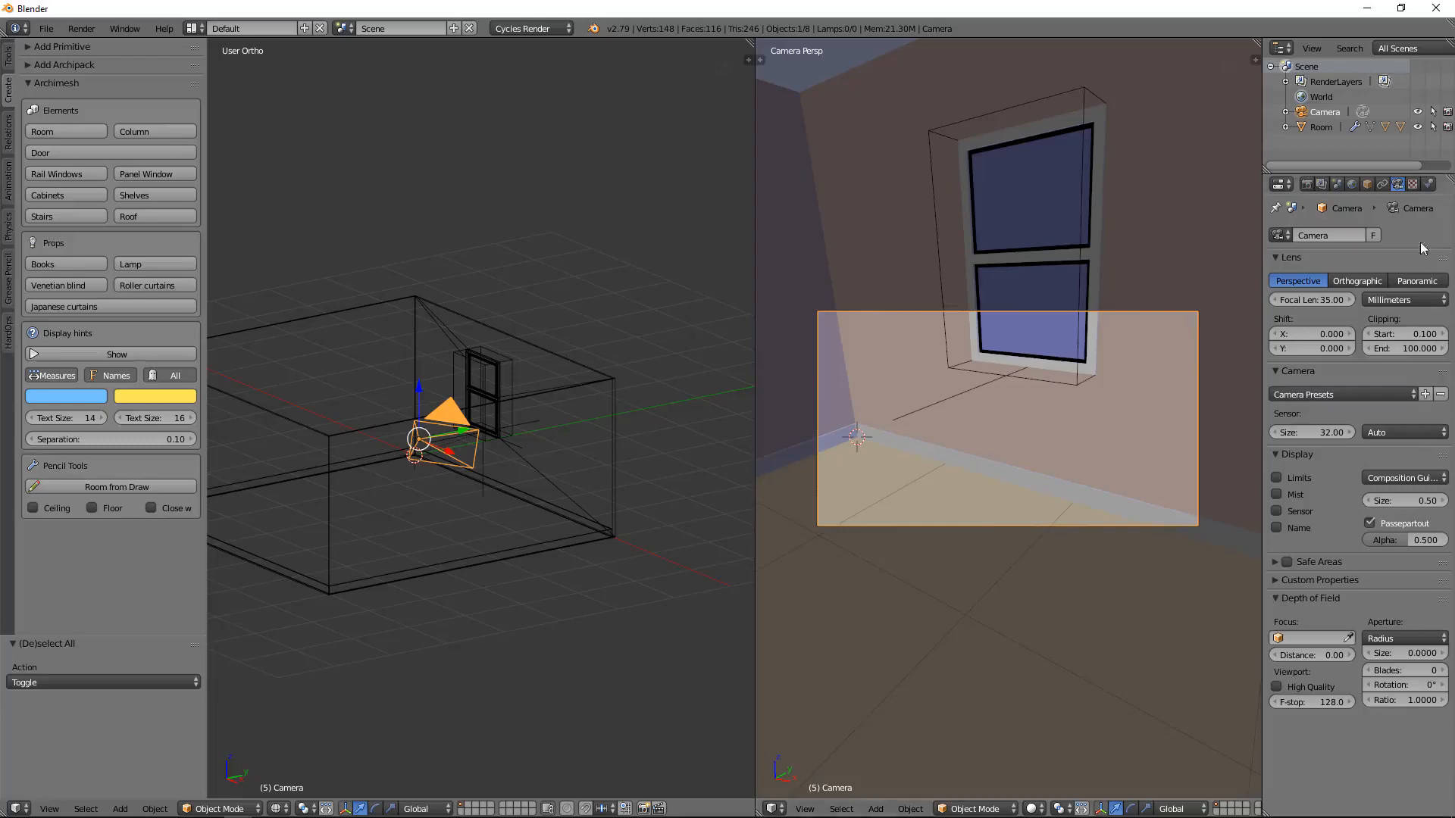
left_click_drag(1411, 539, 1443, 540)
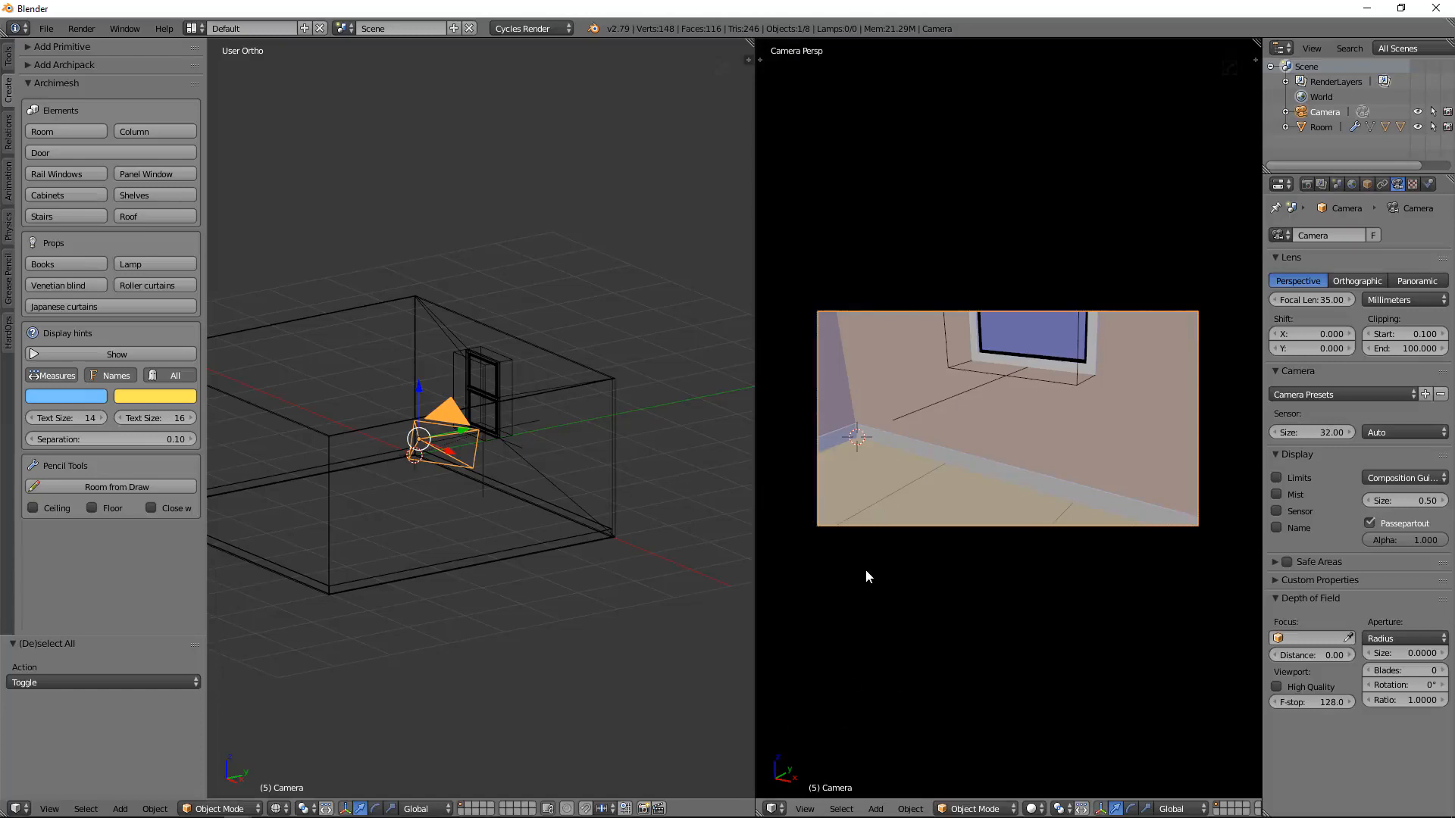
Display the camera view with rendered shading and enable the node-based Background surface for the world.
key("shift+z")
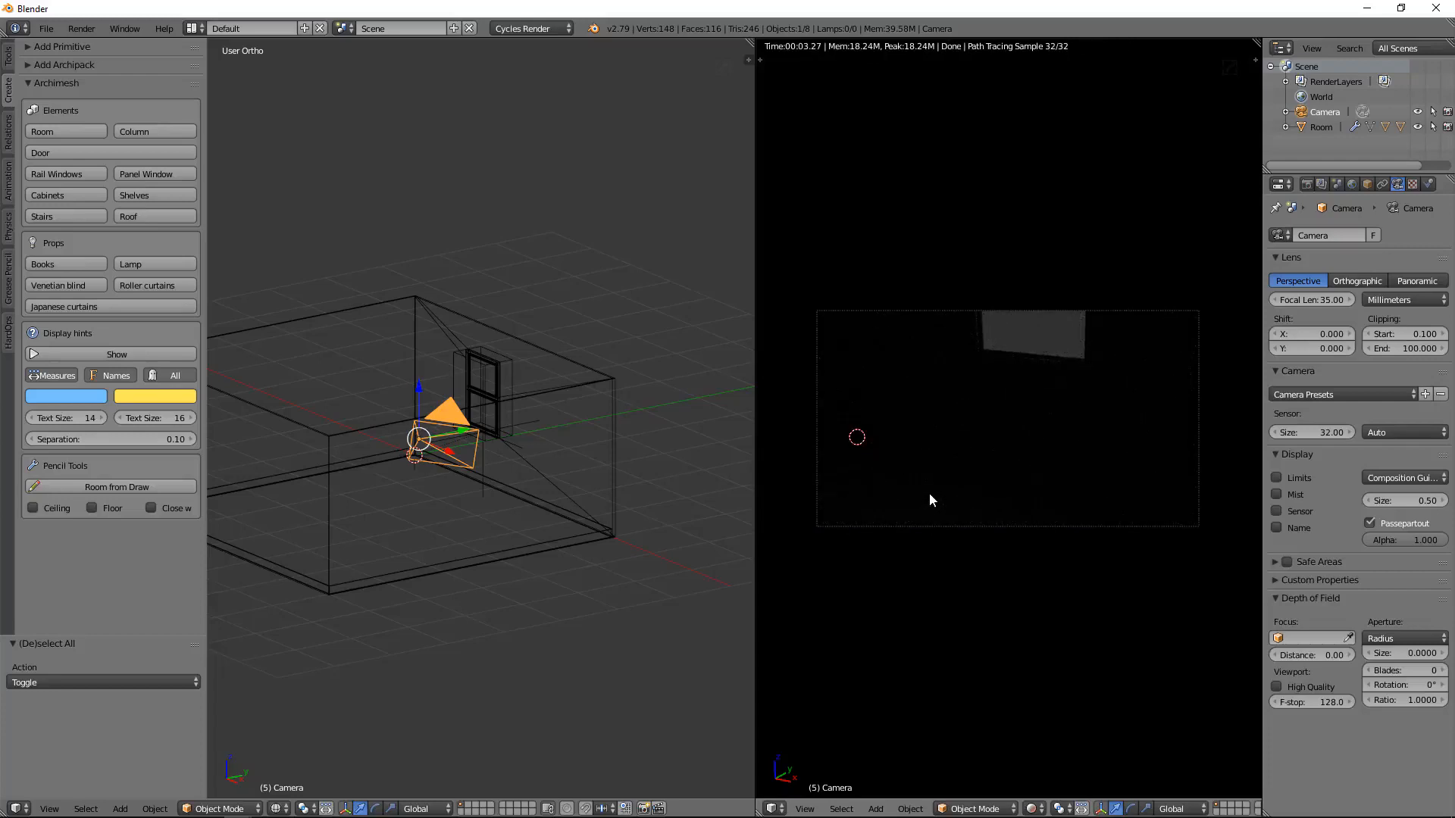
key("shift+z")
key("shift+z")
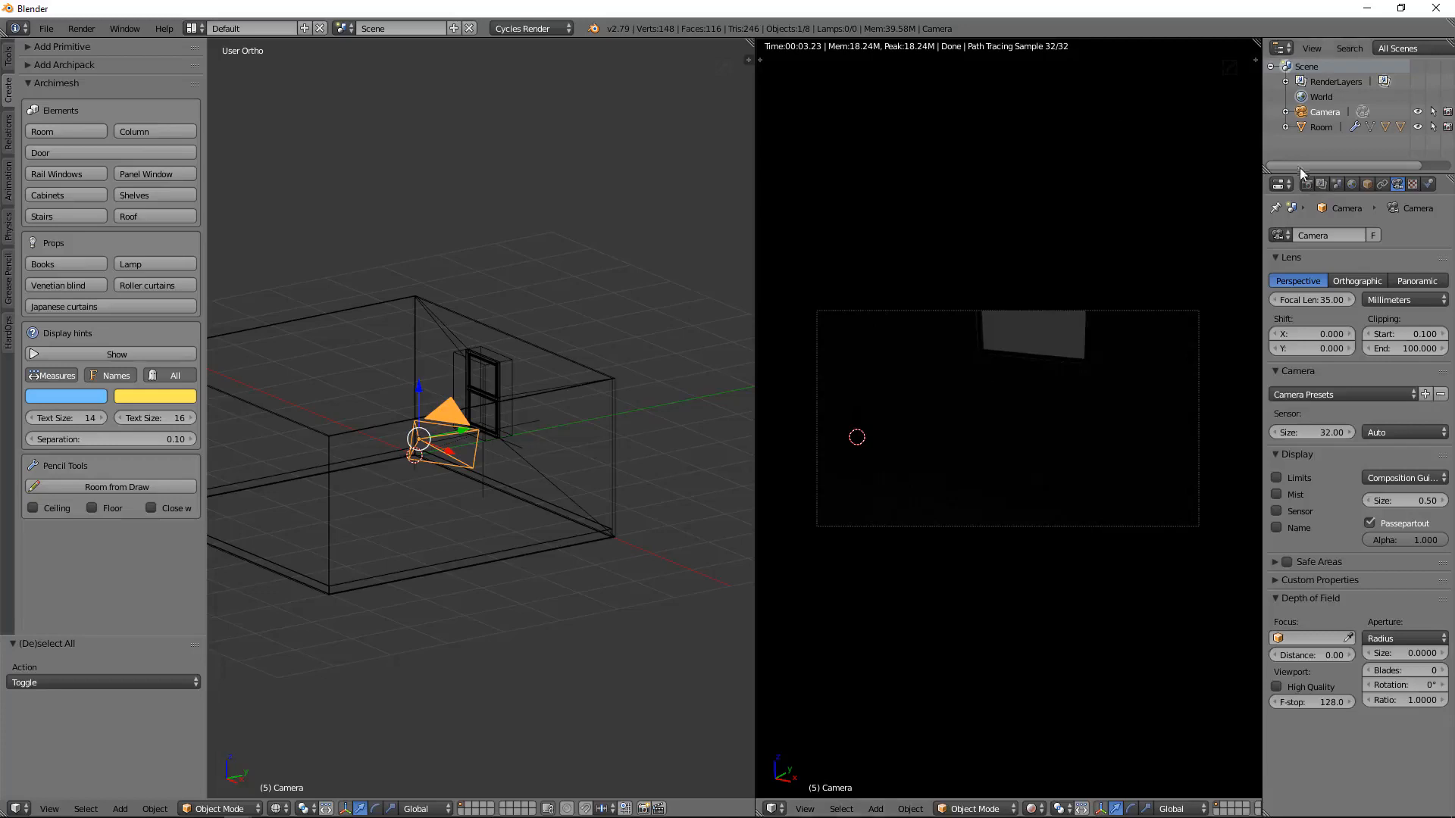
left_click(1352, 184)
left_click(1384, 318)
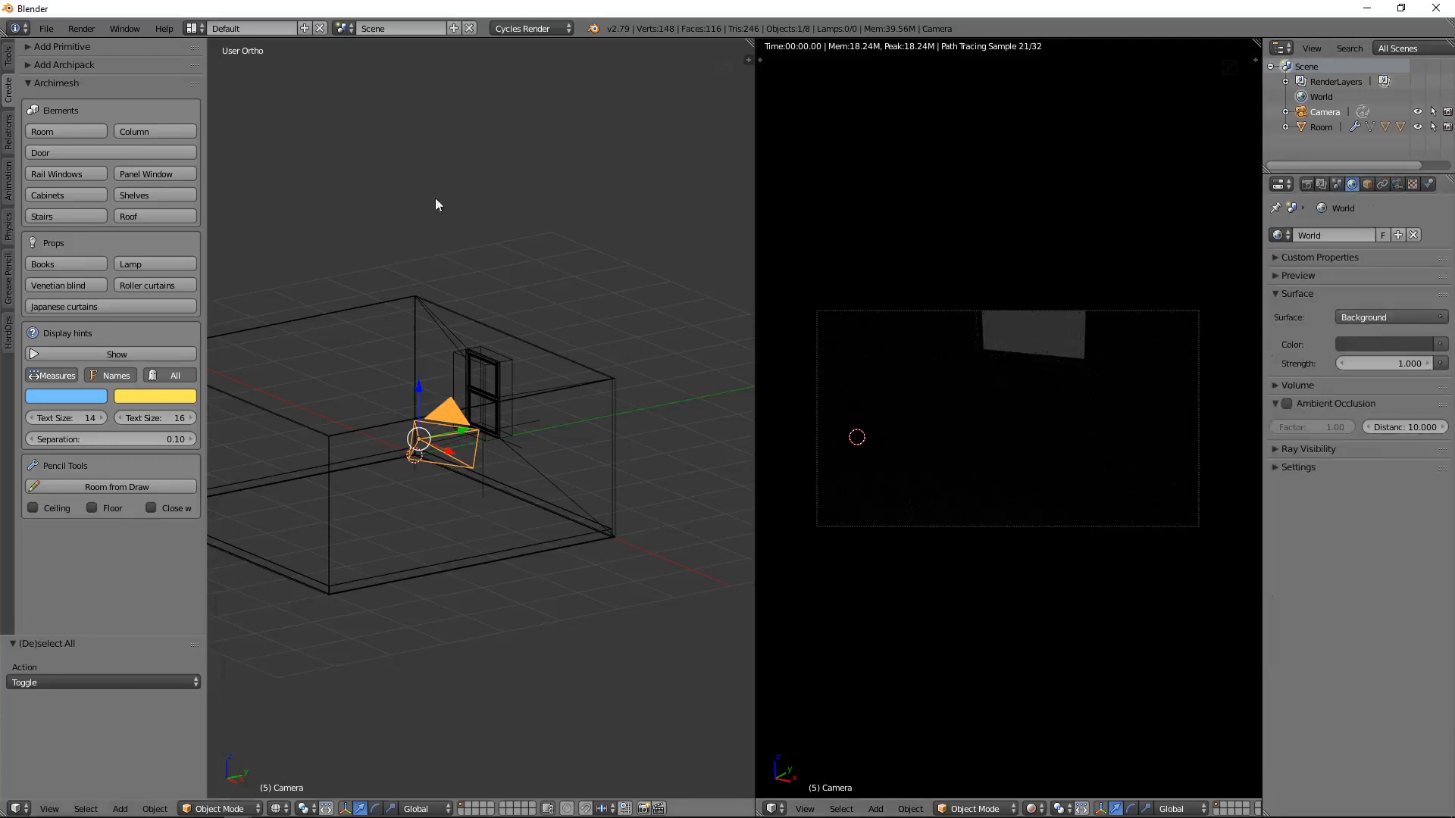
Try lighting the room with a point lamp just outside the window, raised 1.0 along Z, and delete the lamp.
key("KP_7")
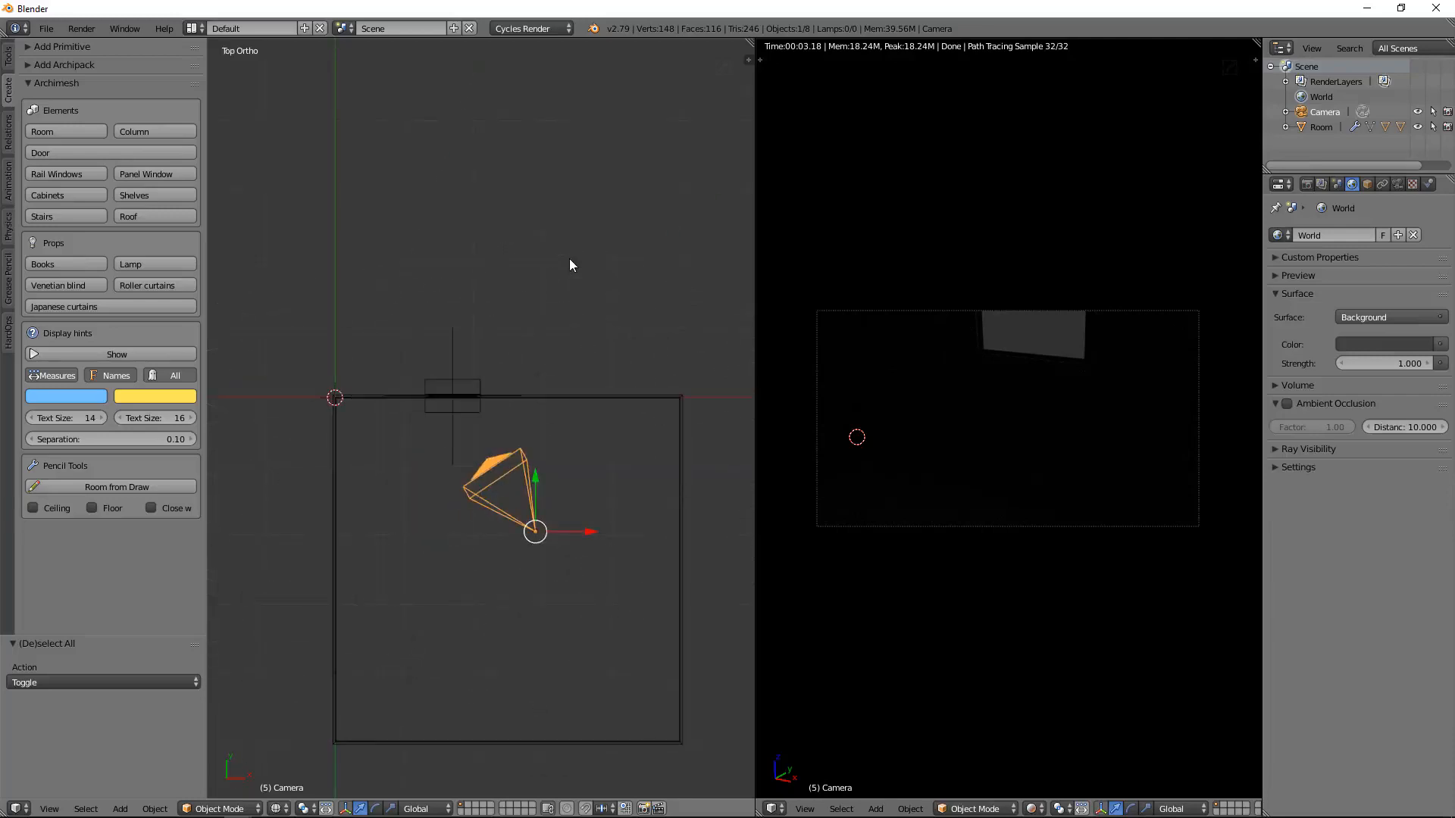
key("shift+a")
mouse_move(513, 274)
mouse_move(500, 446)
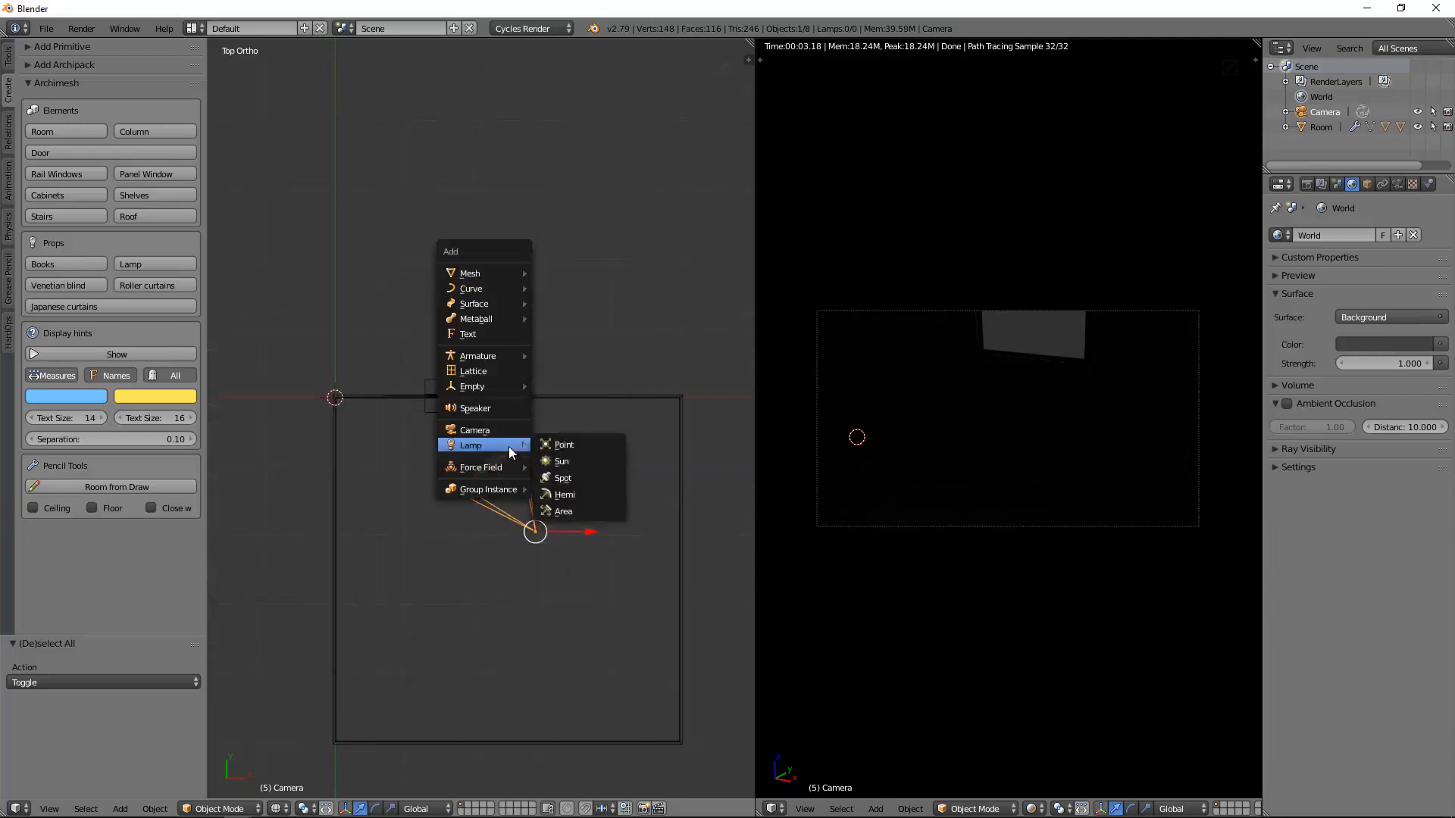
left_click(567, 447)
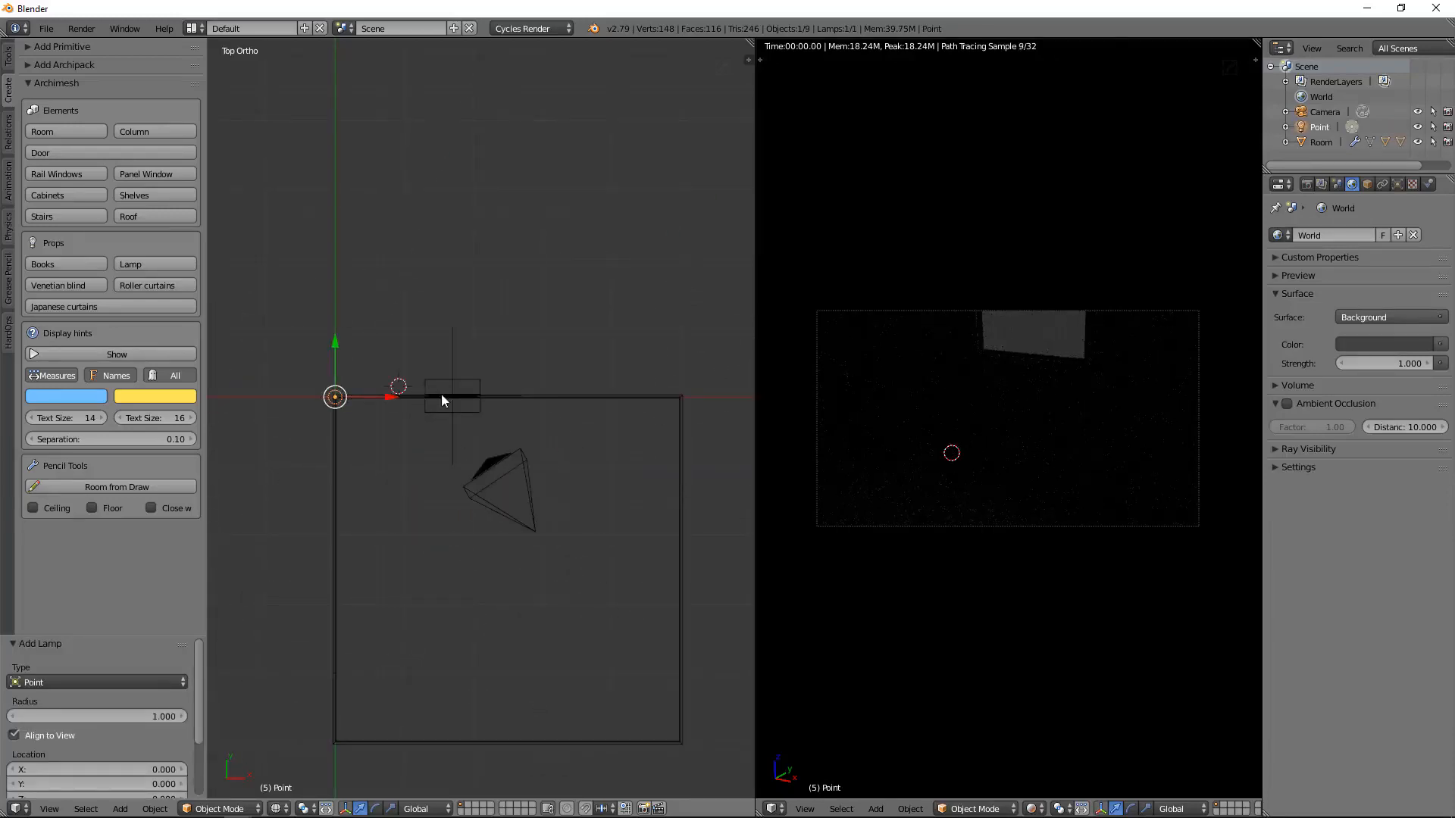
left_click_drag(396, 397, 512, 397)
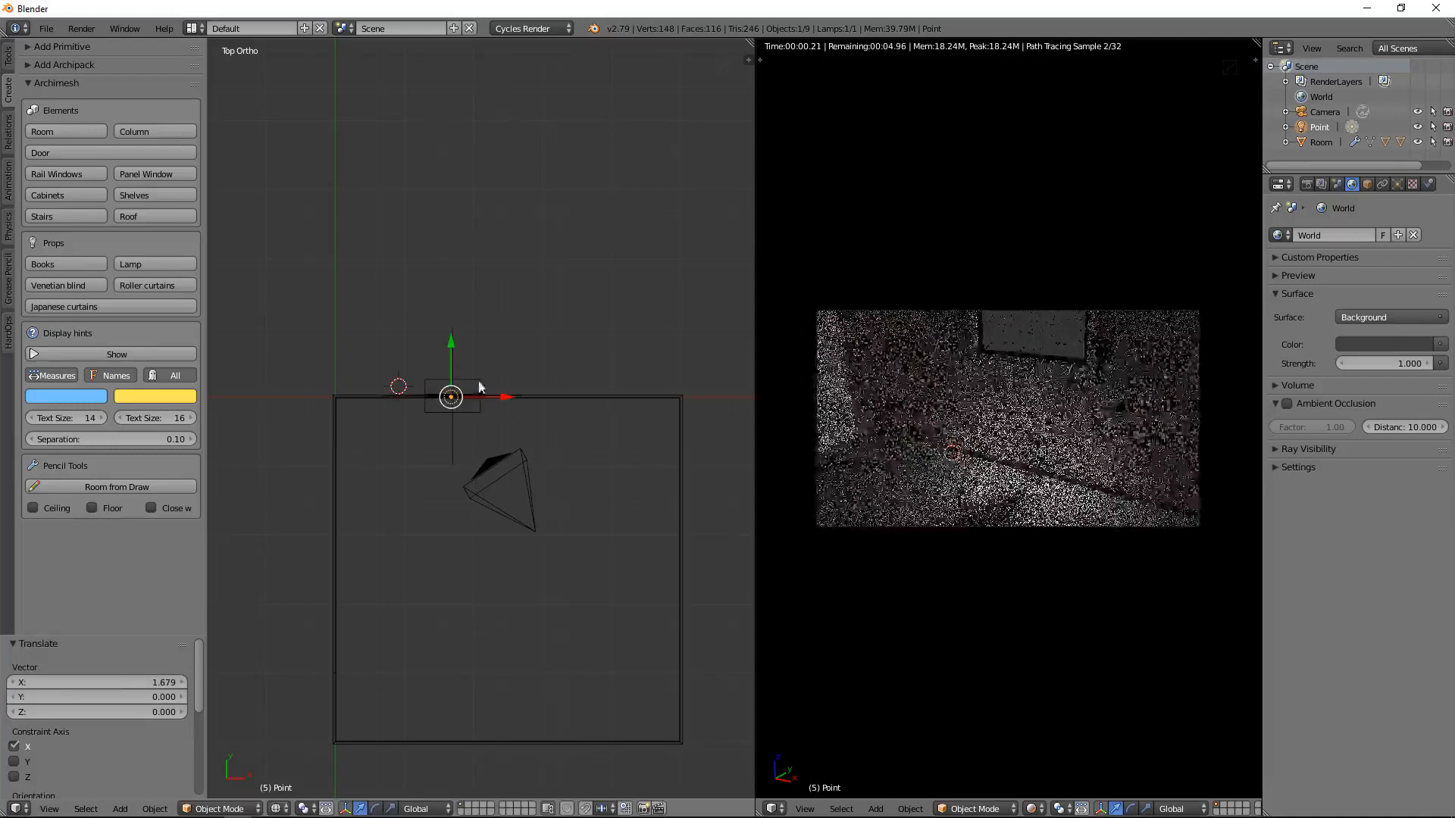
left_click_drag(451, 342, 483, 324)
middle_click_drag(484, 325, 566, 517)
left_click_drag(532, 437, 539, 376)
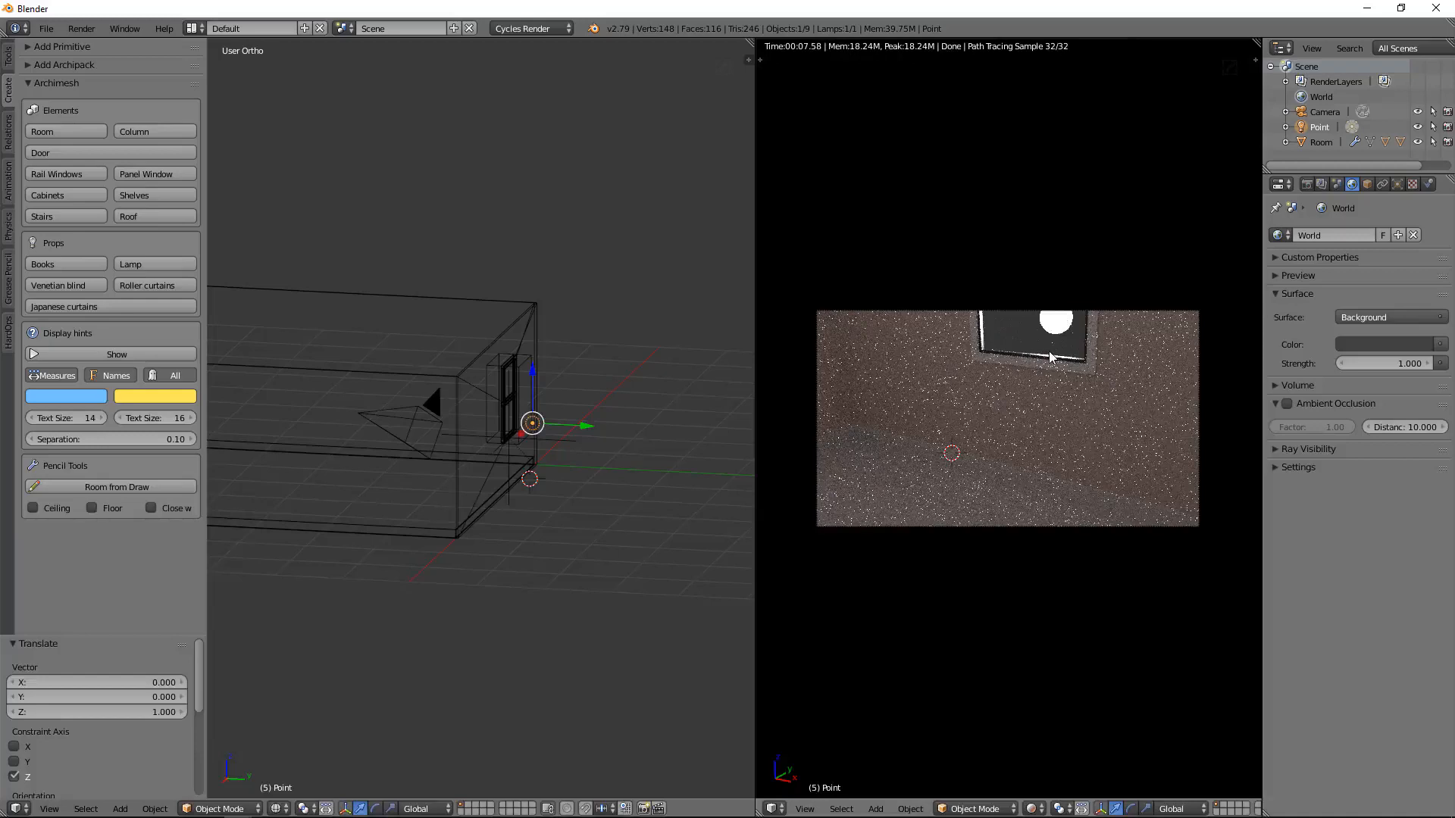
key("x")
left_click(580, 482)
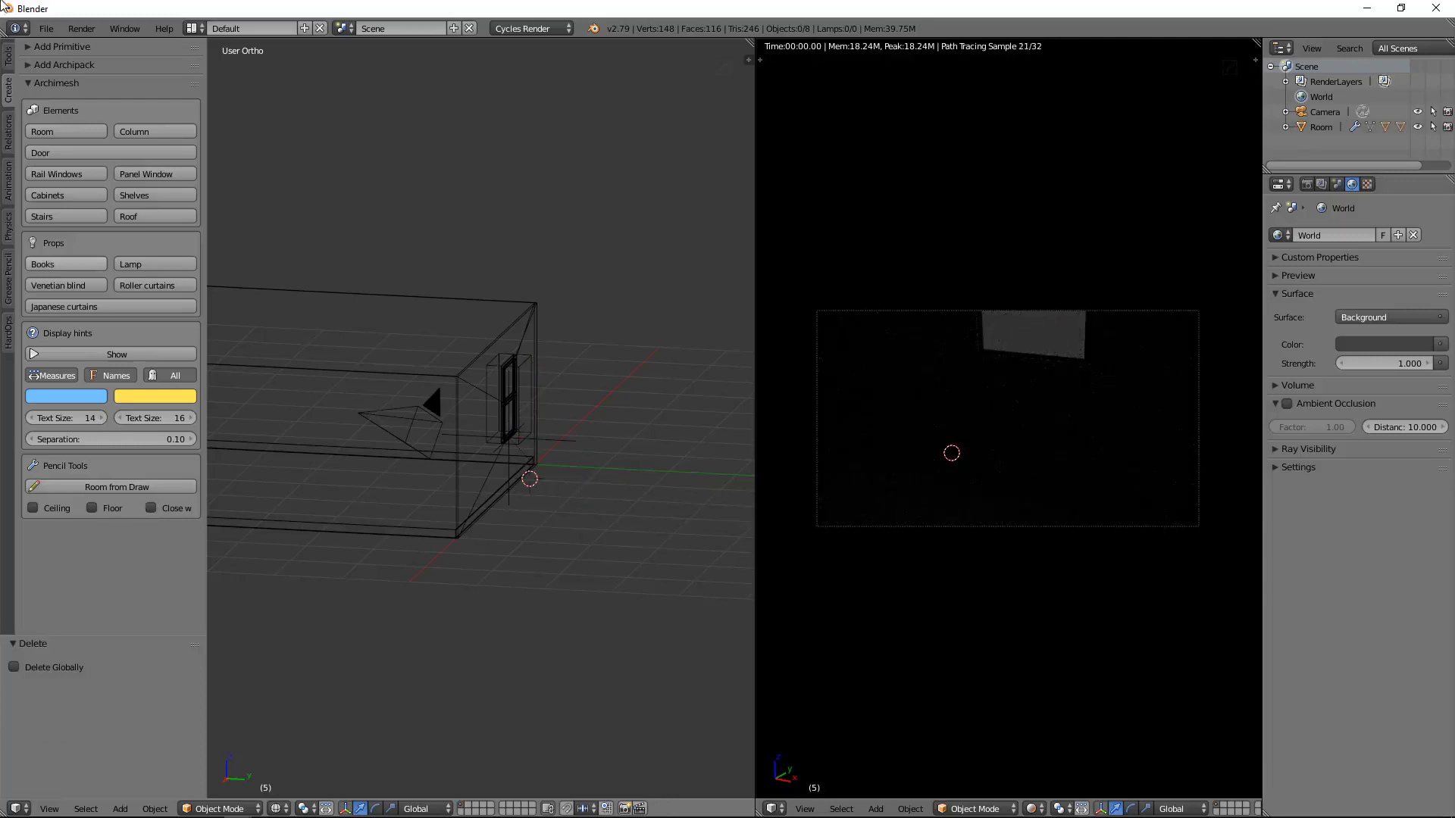
Create a Dynamic Sky world and assign Dynamic_1 as the scene's world.
left_click(29, 85)
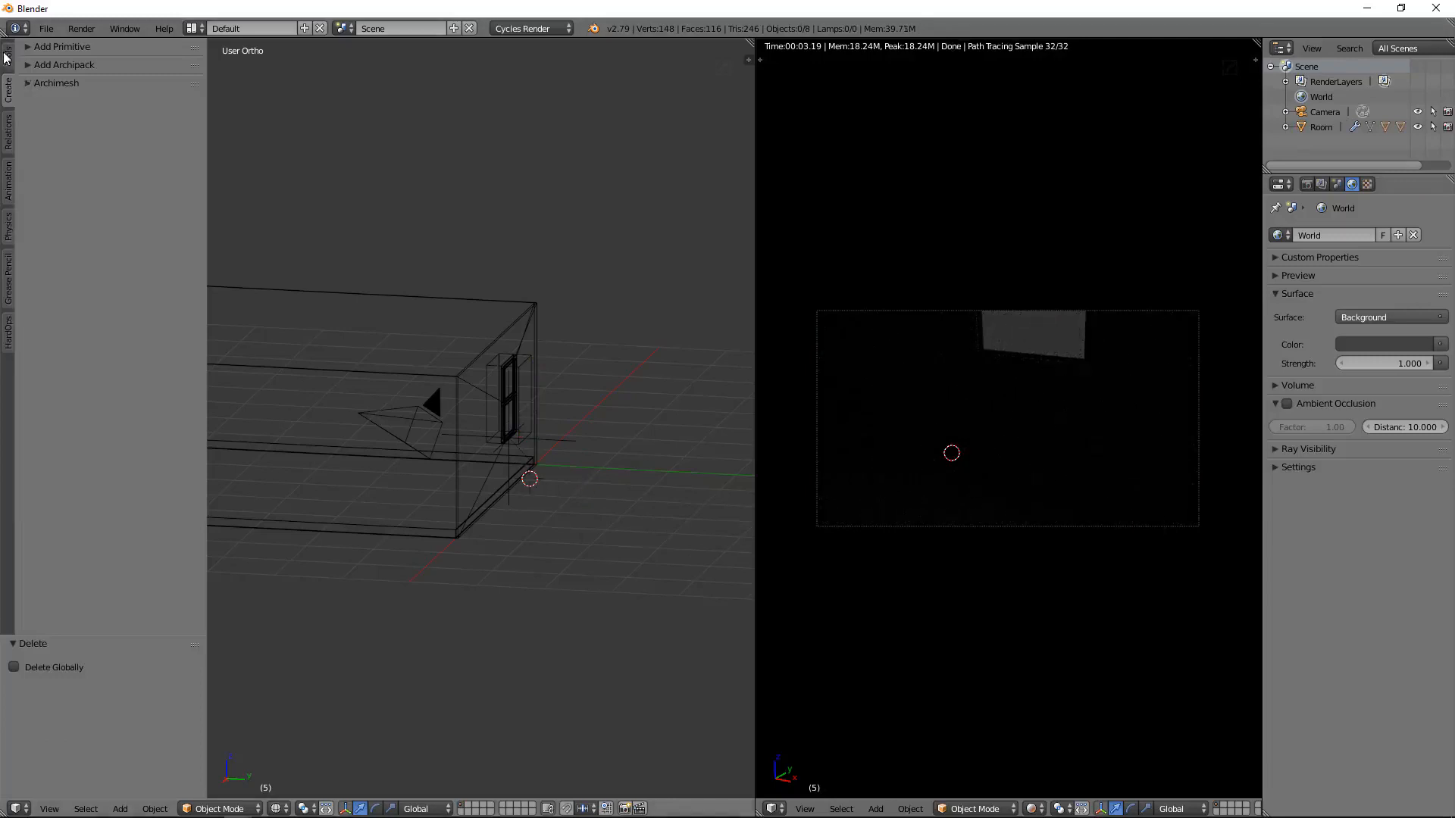
left_click(8, 58)
left_click(29, 235)
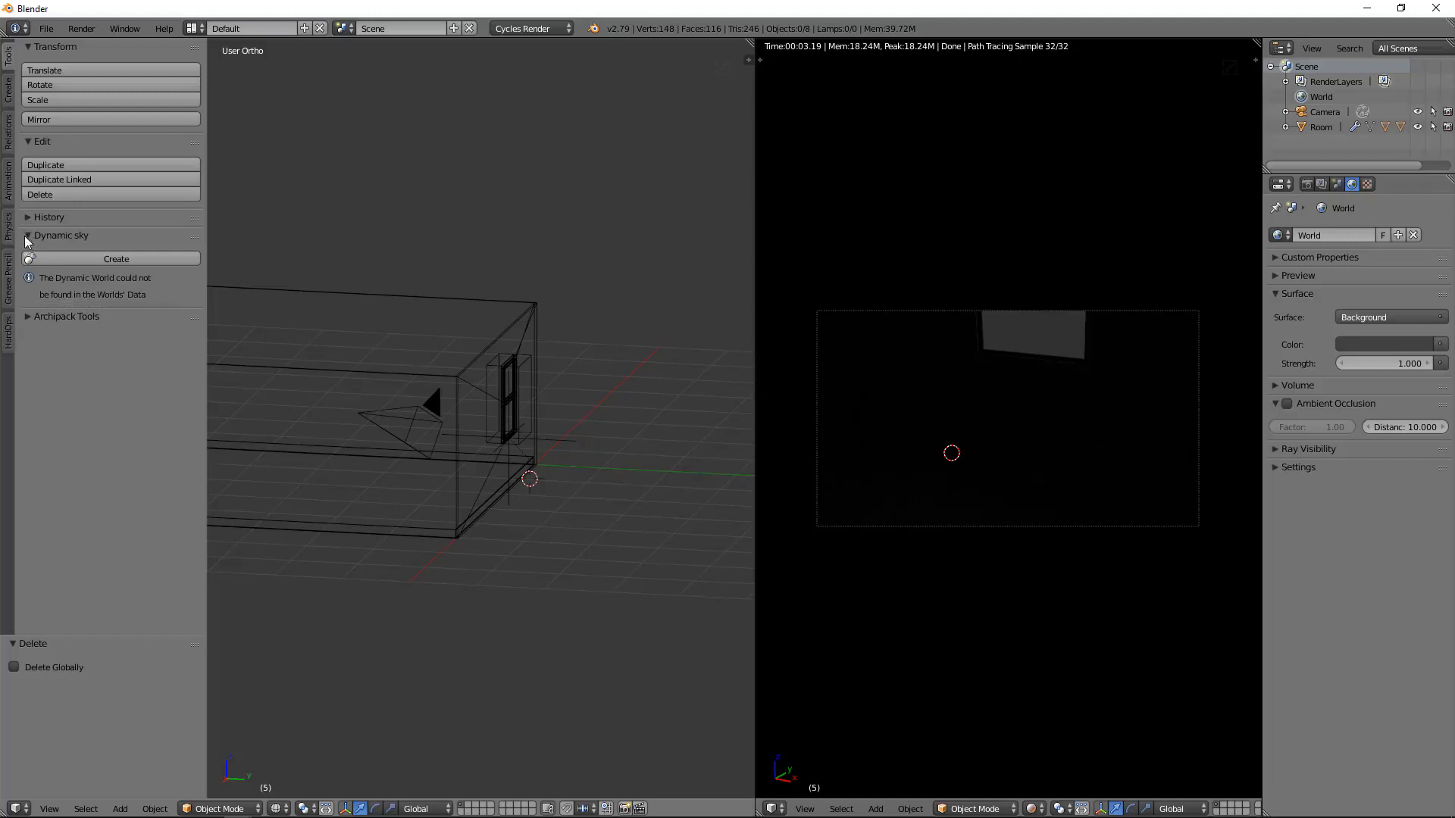
left_click(112, 258)
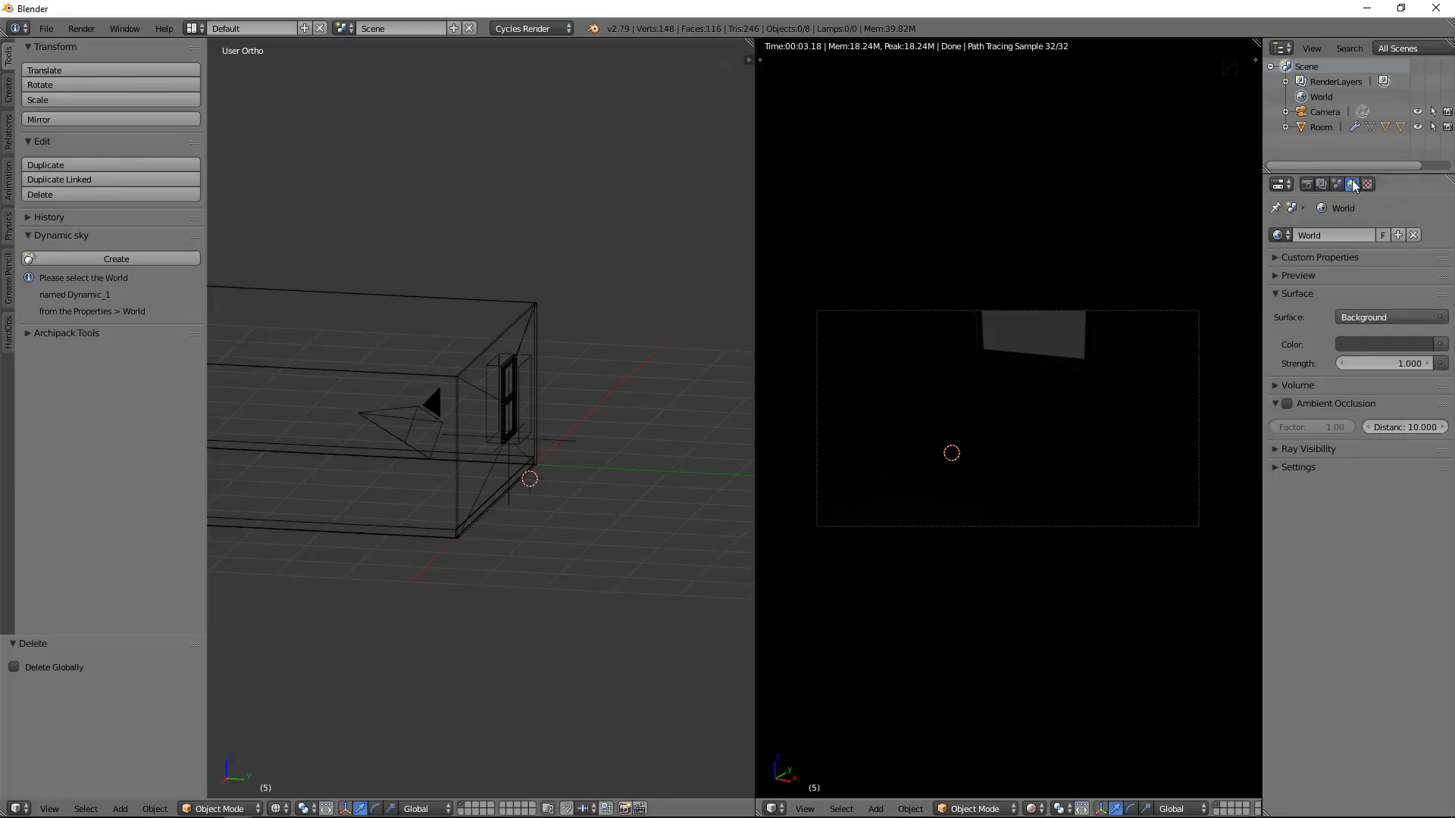
left_click(1282, 235)
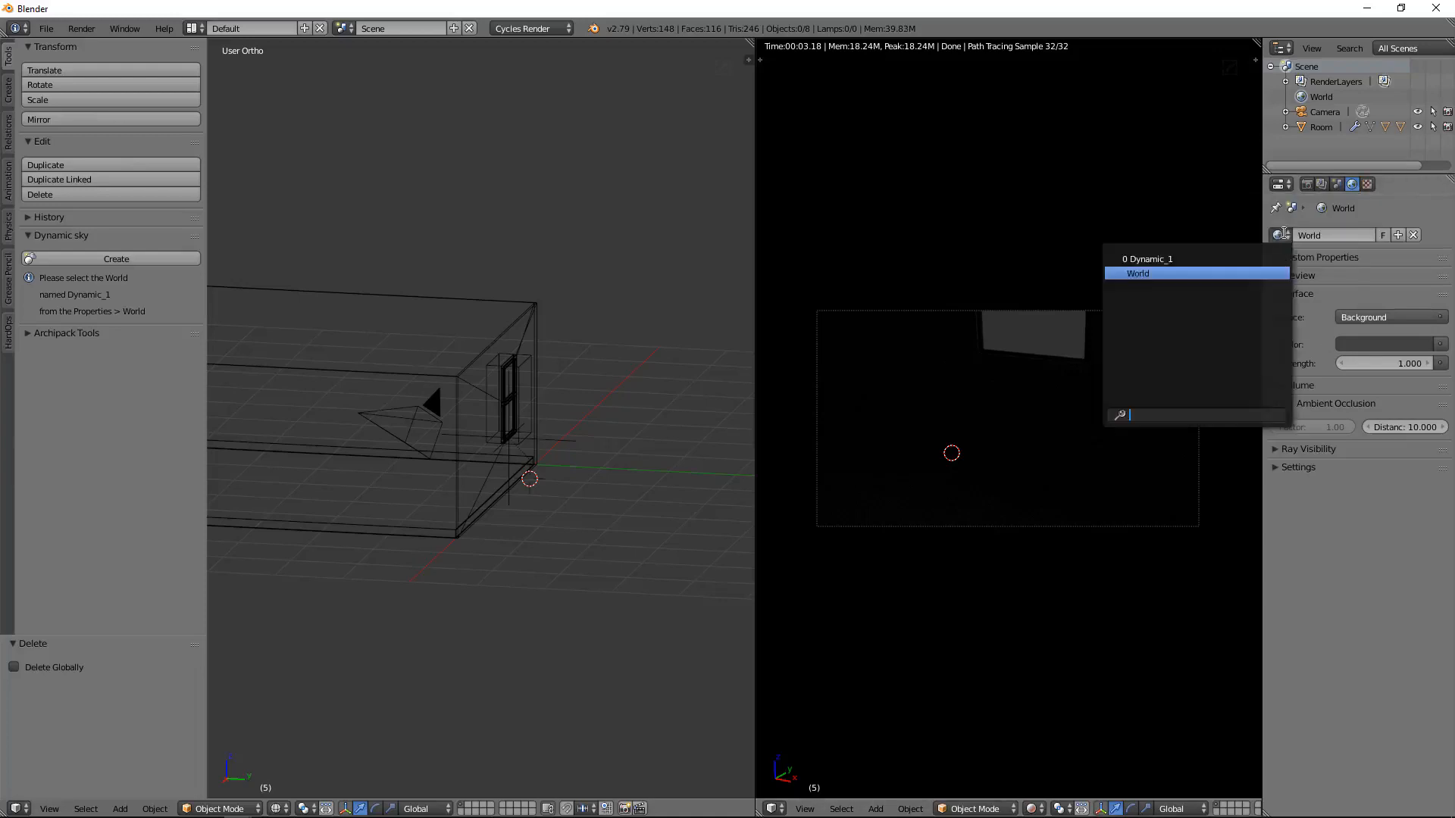
left_click(1197, 256)
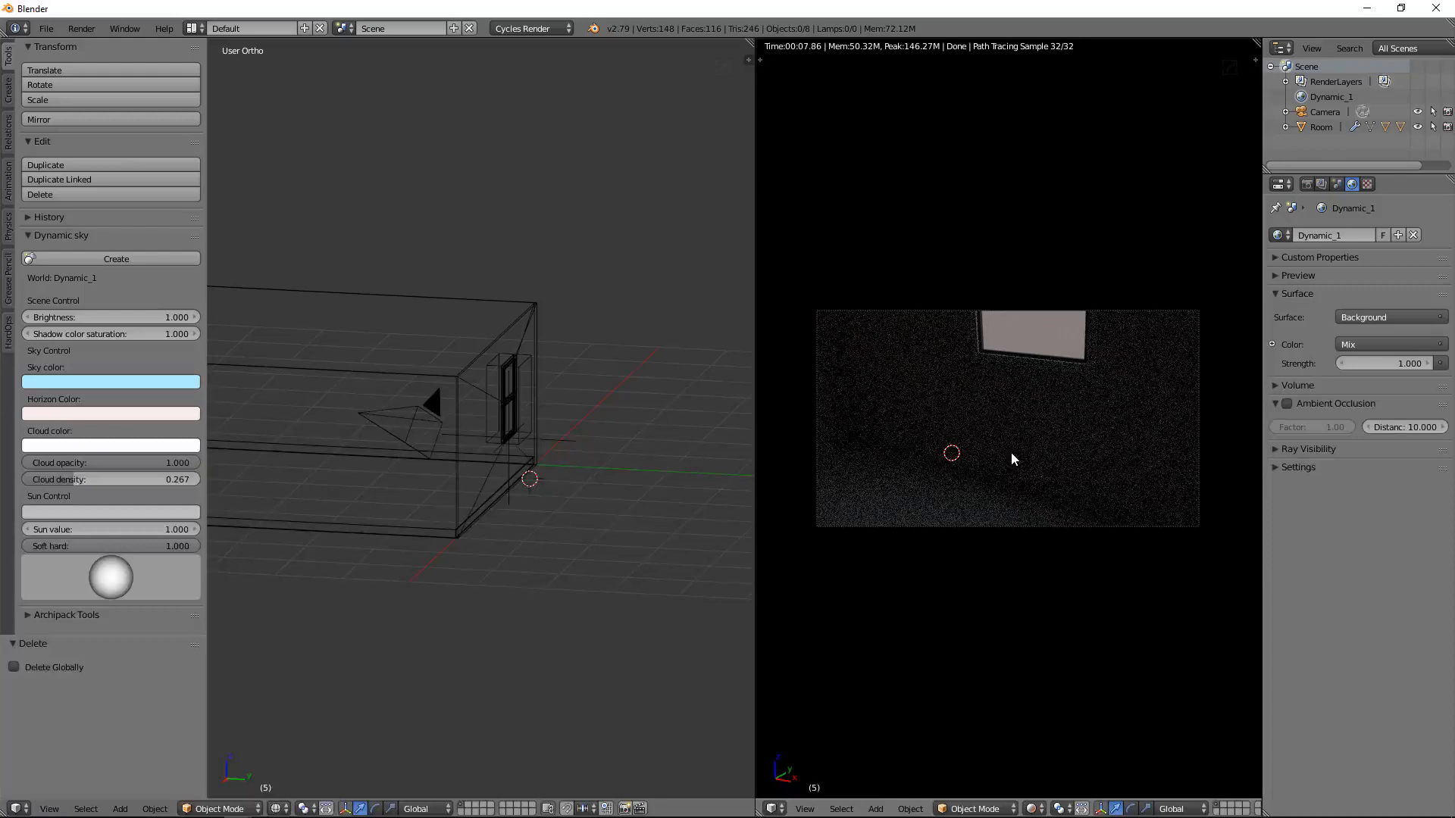
Set the dynamic sky's brightness to 10 and its sun value to 5.
left_click(128, 318)
type("10")
key("Return")
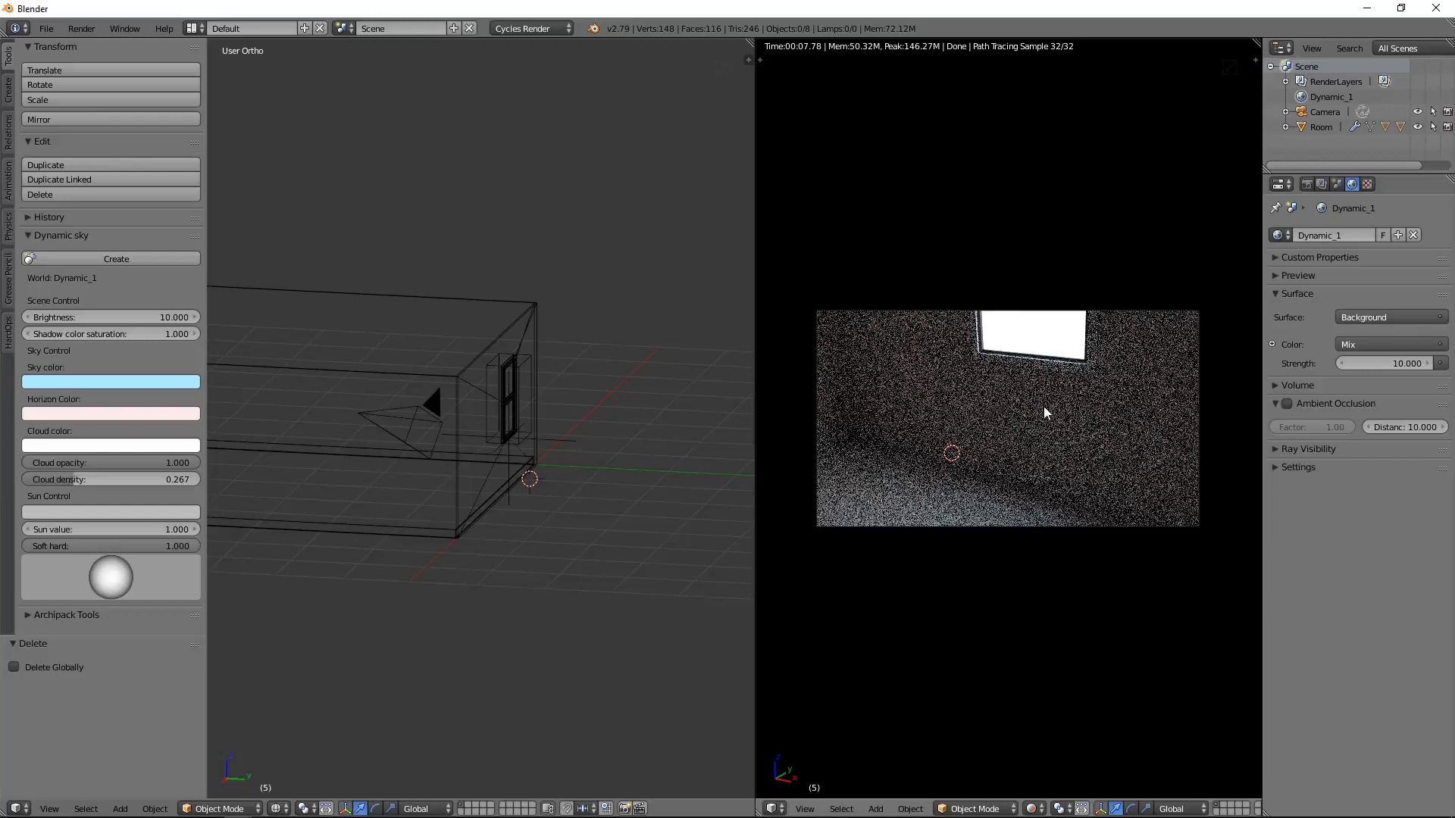
left_click(83, 530)
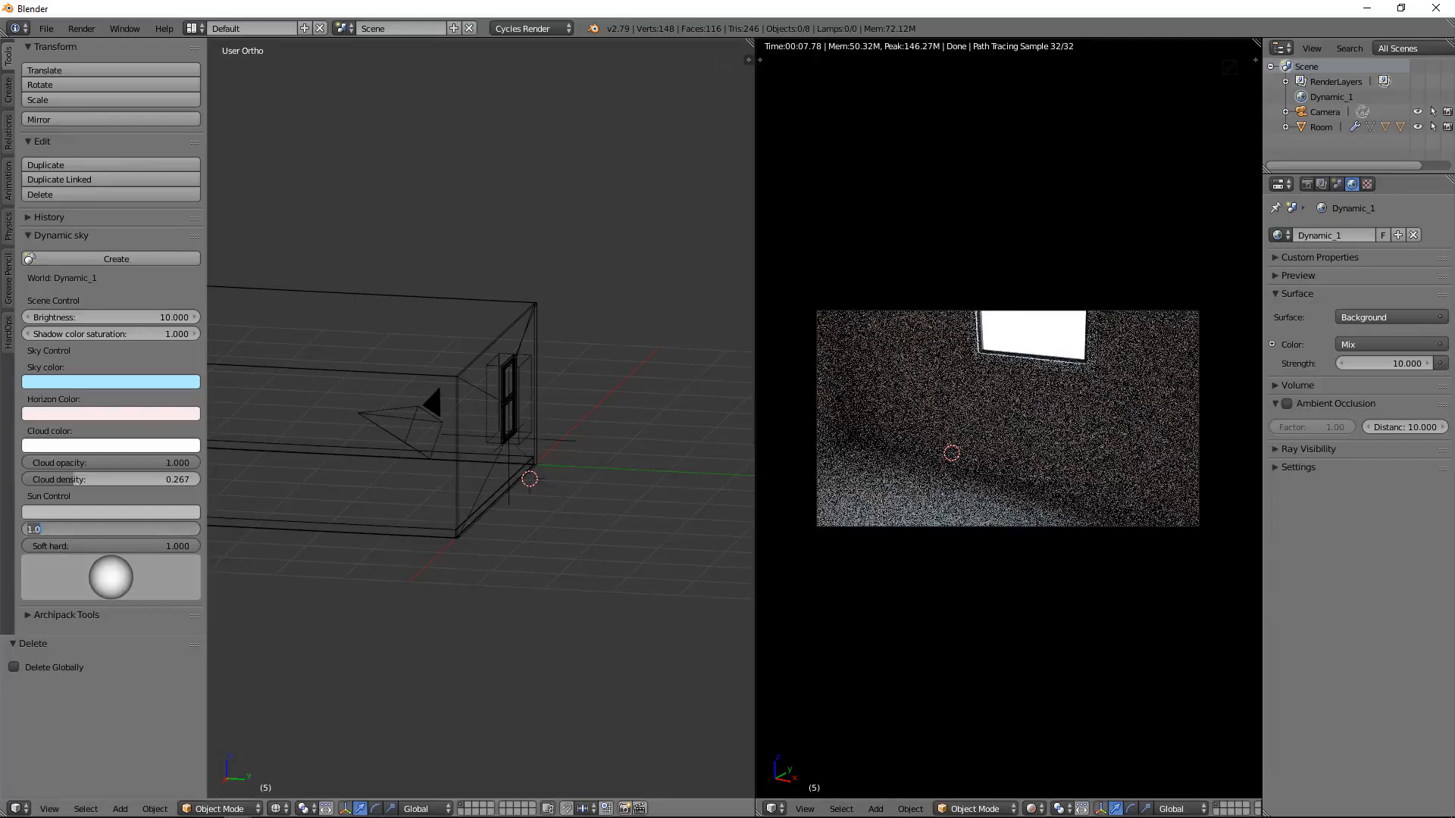
left_click(106, 528)
double_click(110, 528)
left_click(110, 528)
key("Return")
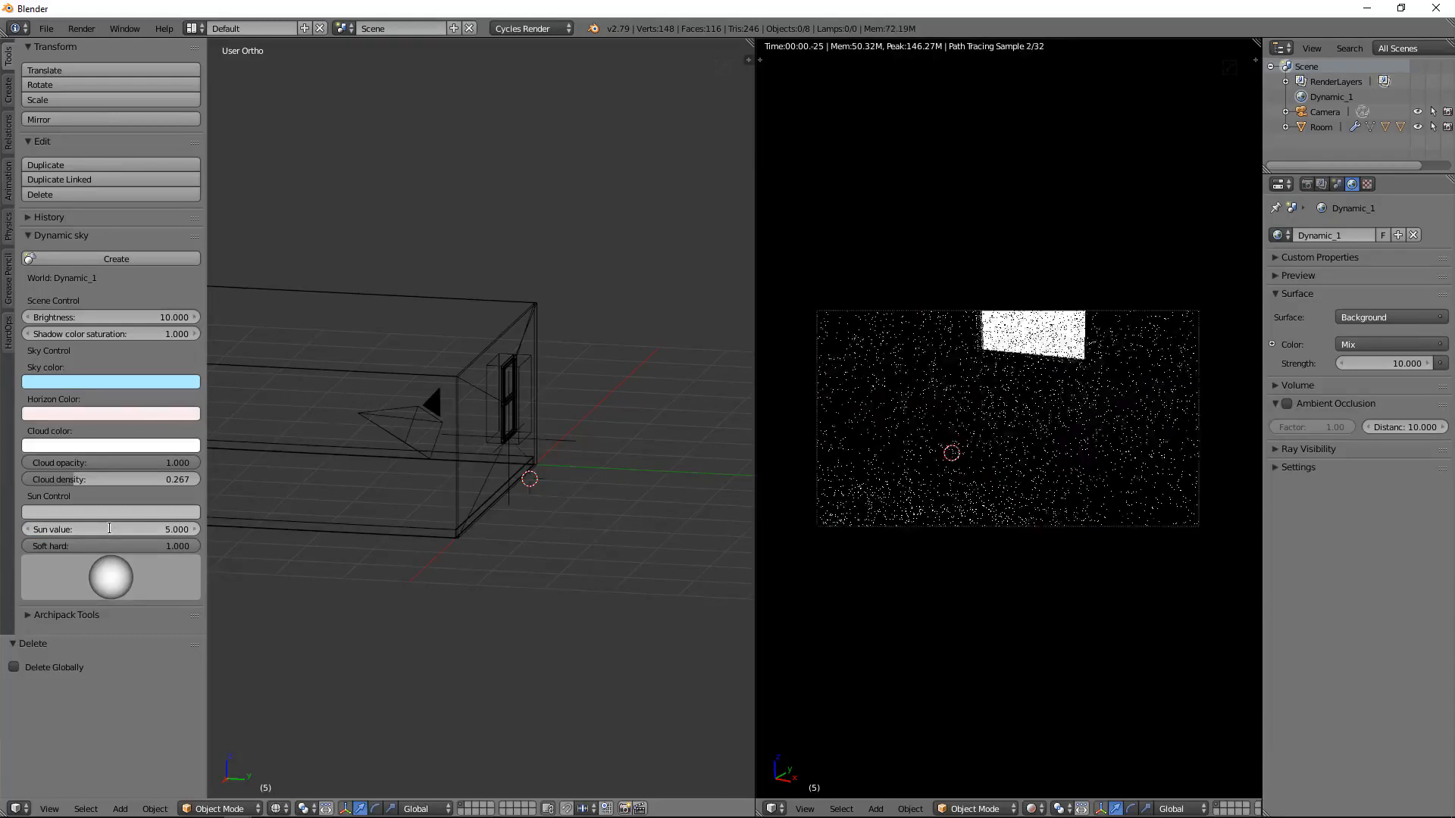
Add a sun lamp outside the room, beyond the window wall.
middle_click_drag(552, 517, 556, 383)
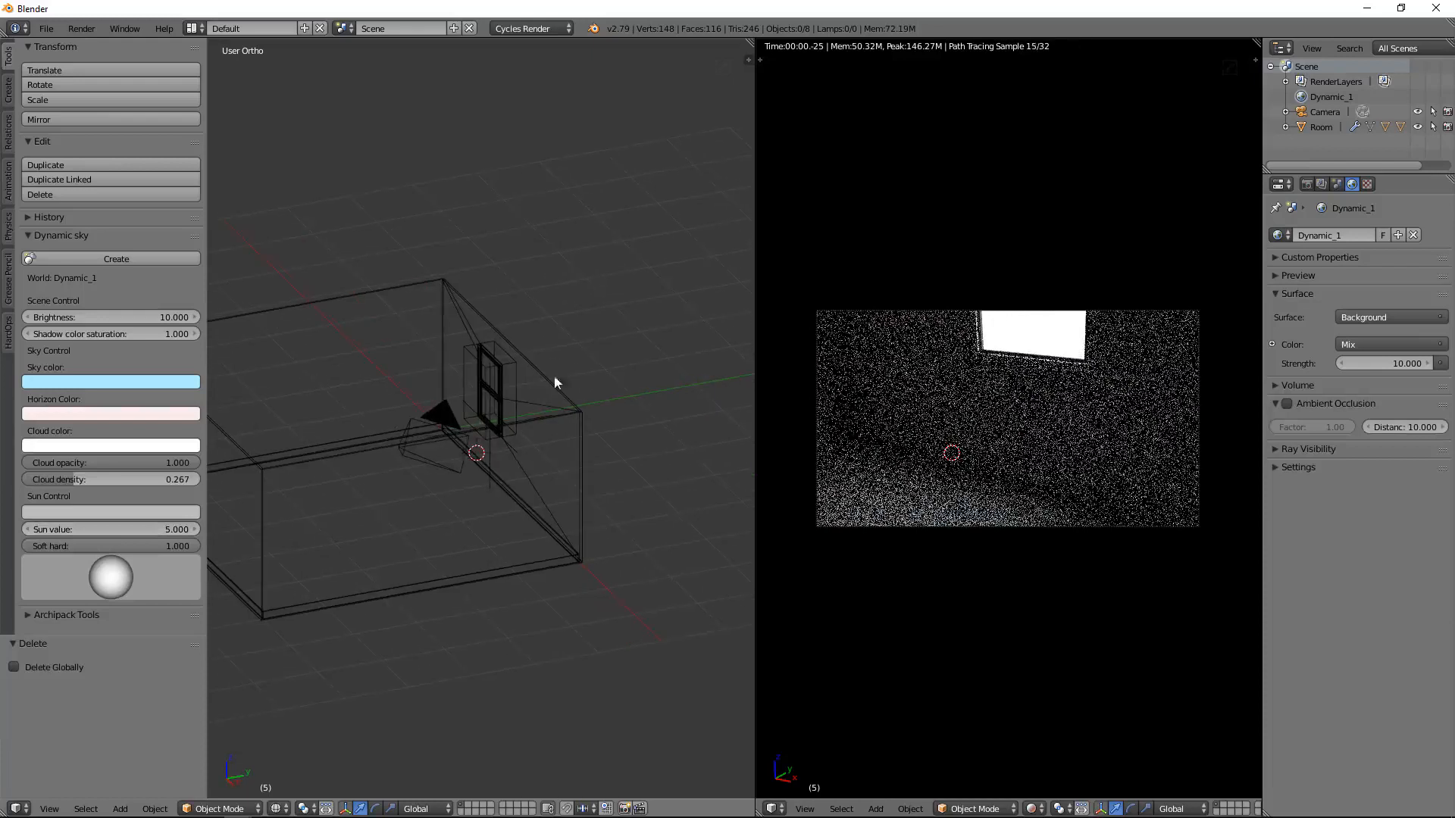
left_click(595, 359)
key("KP_7")
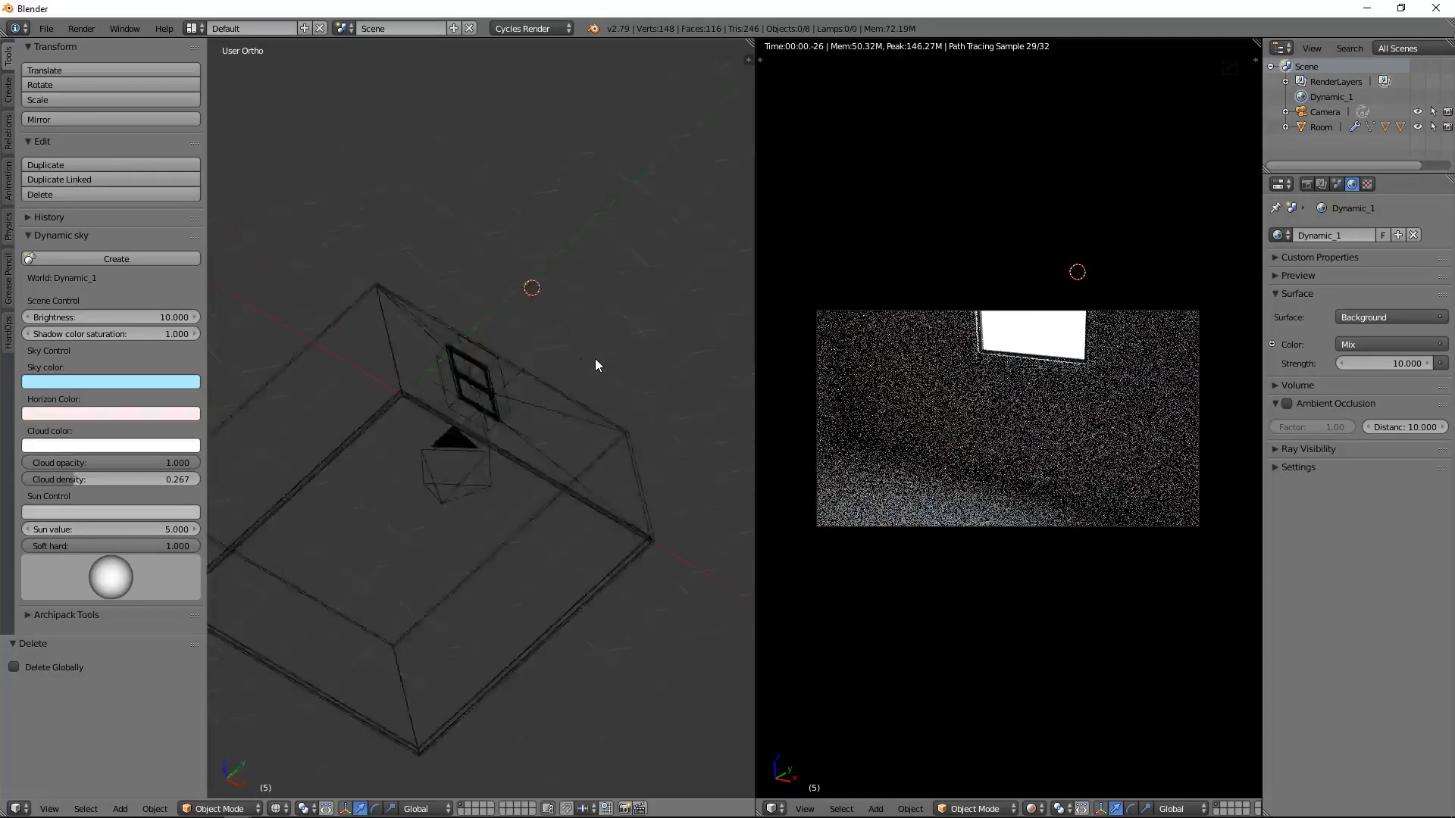
key("shift+a")
mouse_move(594, 359)
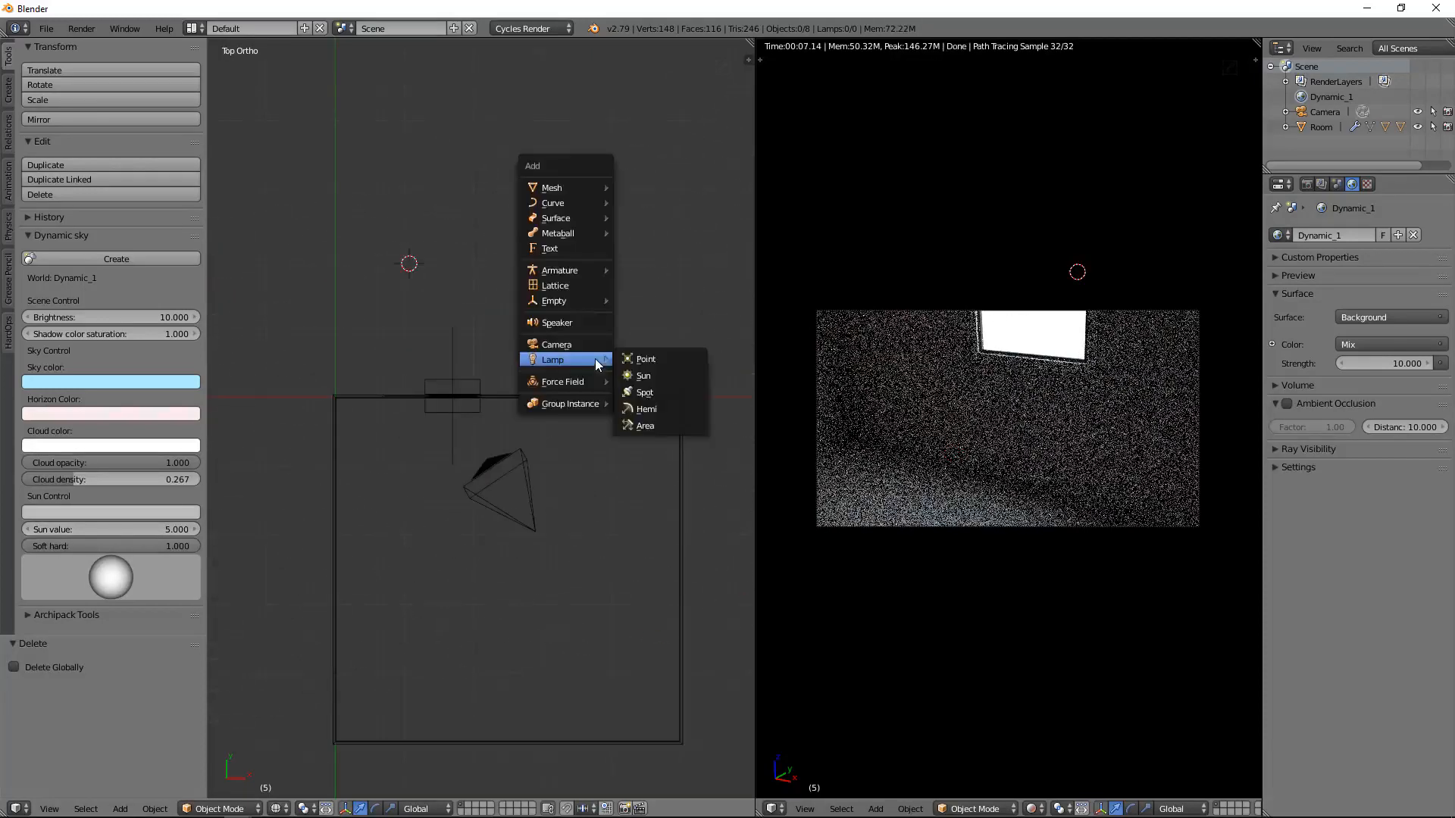
left_click(644, 376)
Rotate the sun lamp about 84° in the right side view so it shines through the window.
middle_click_drag(646, 427, 465, 338)
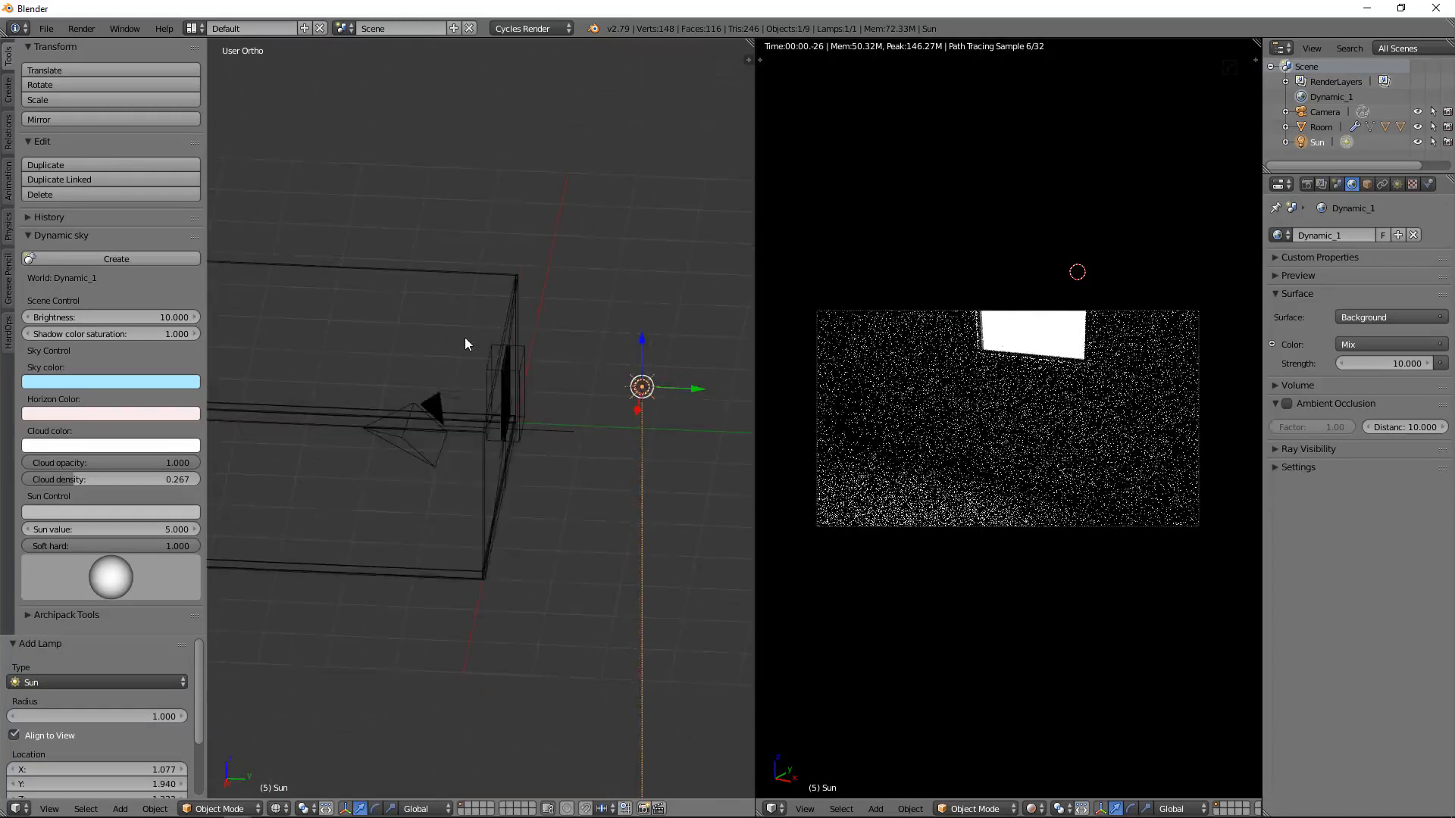
key("KP_1")
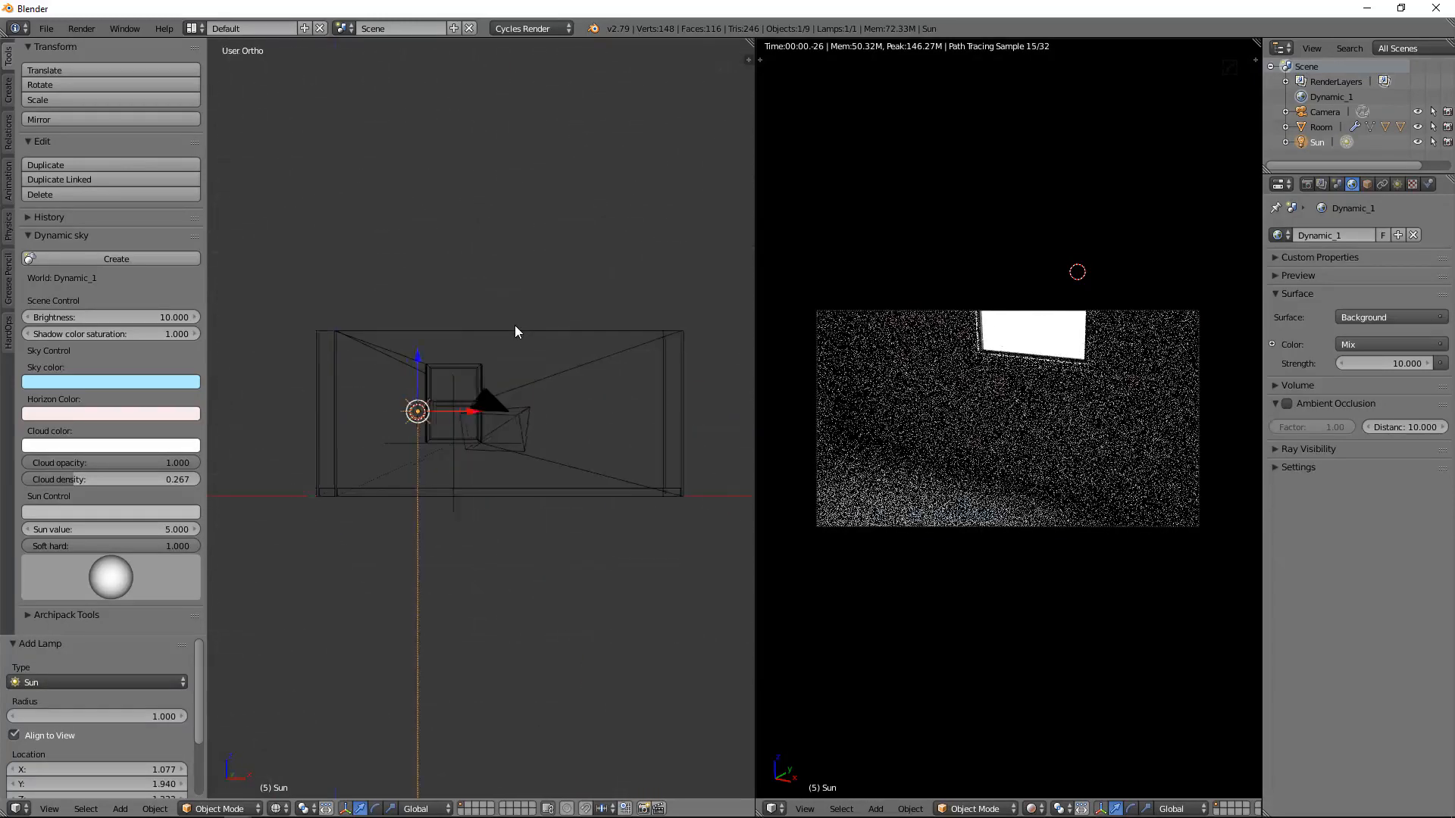
key("KP_3")
key("r")
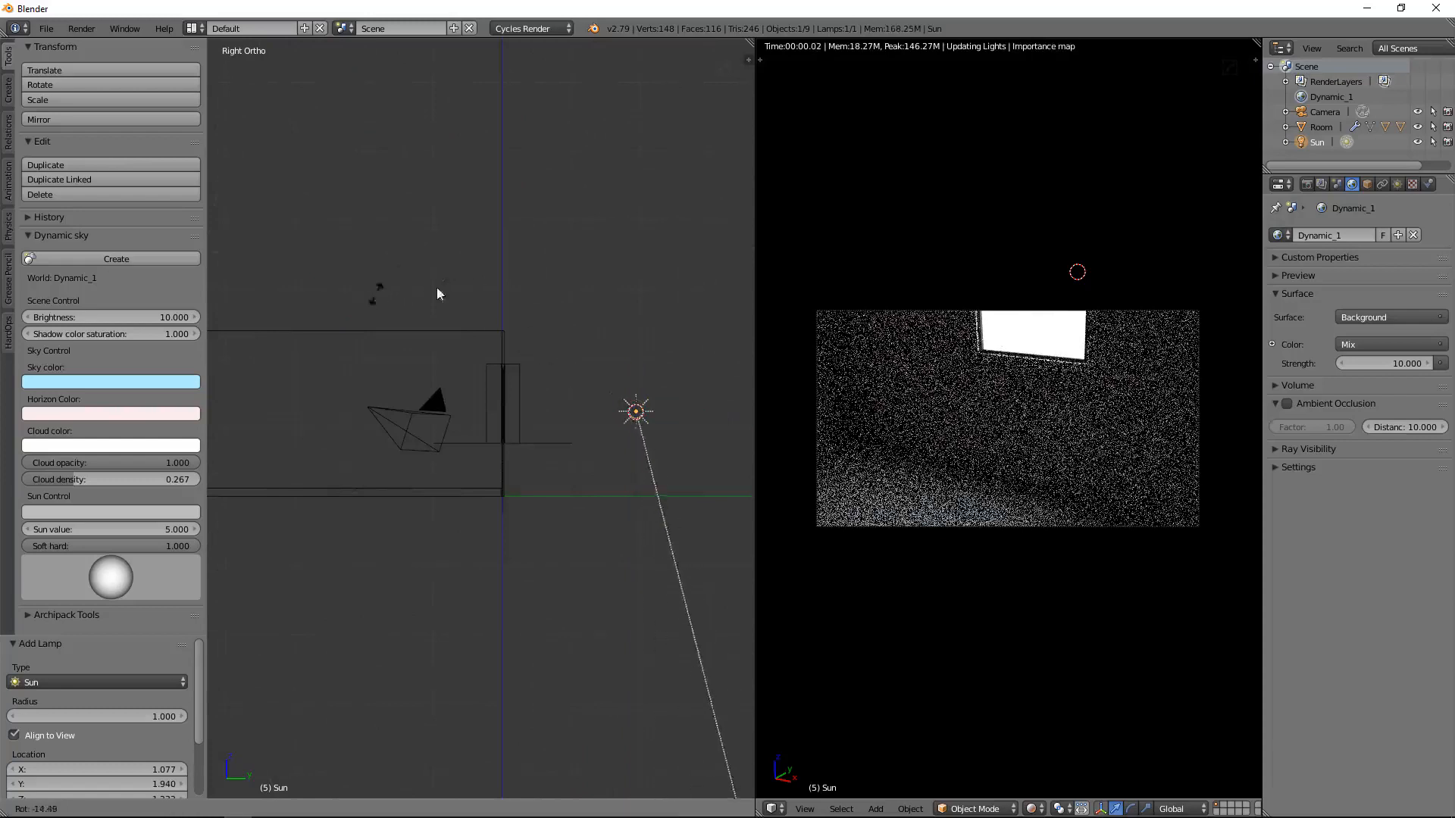
left_click(677, 350)
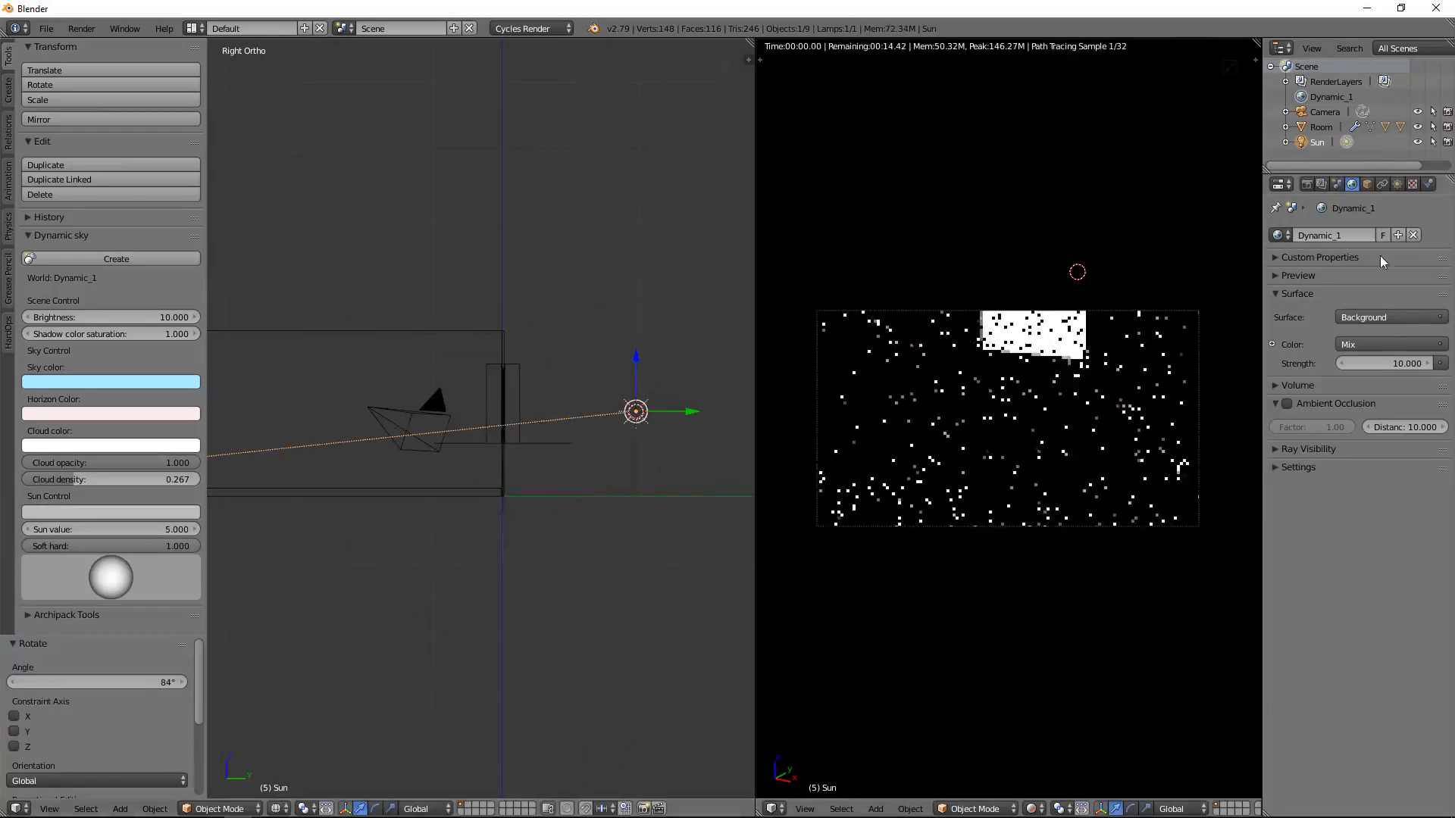
Set the sun lamp's strength to 2 and its color to a pale warm yellow.
left_click(1397, 184)
left_click(1391, 443)
type("2")
key("Return")
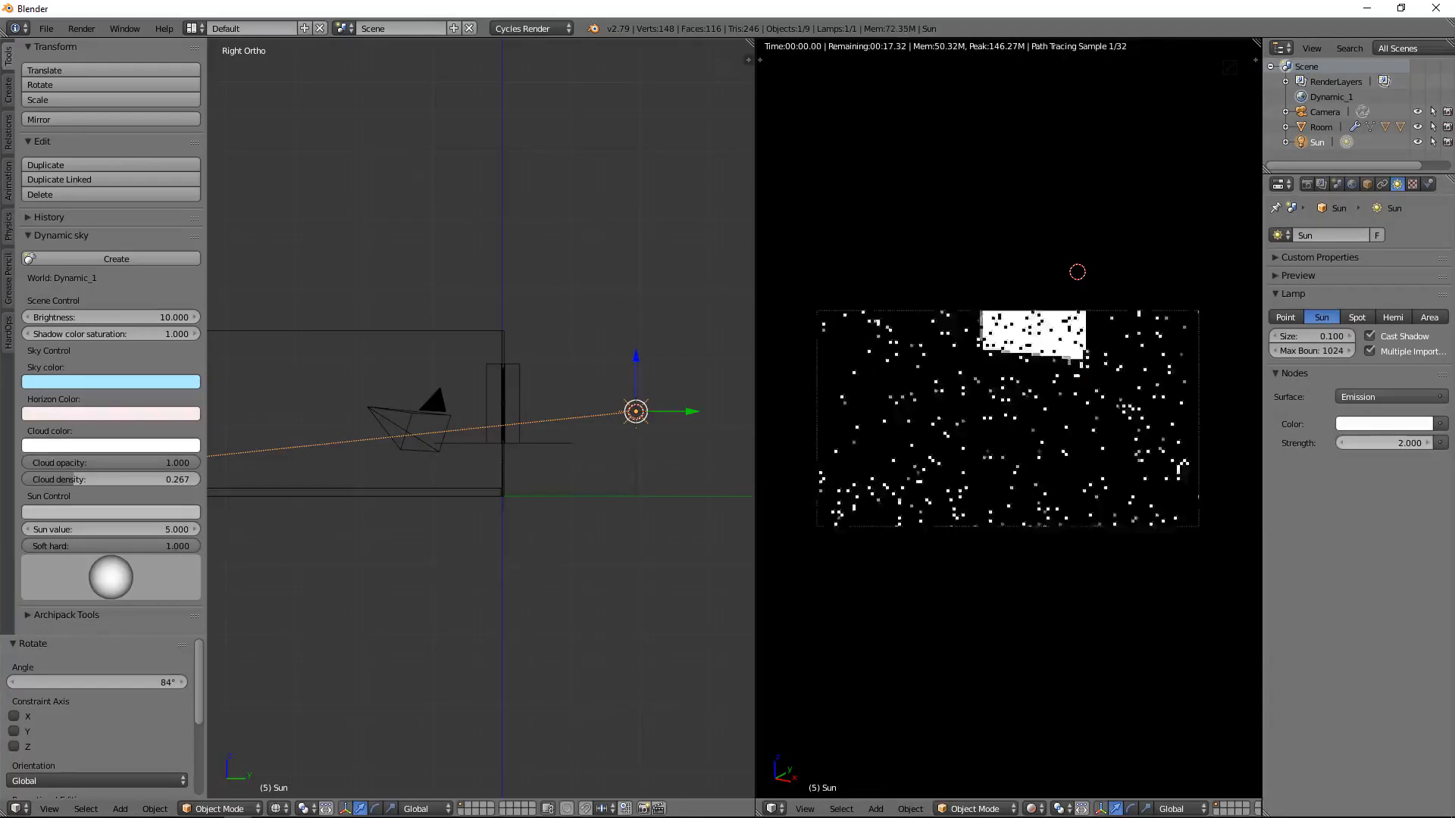
left_click(1384, 424)
left_click(1346, 269)
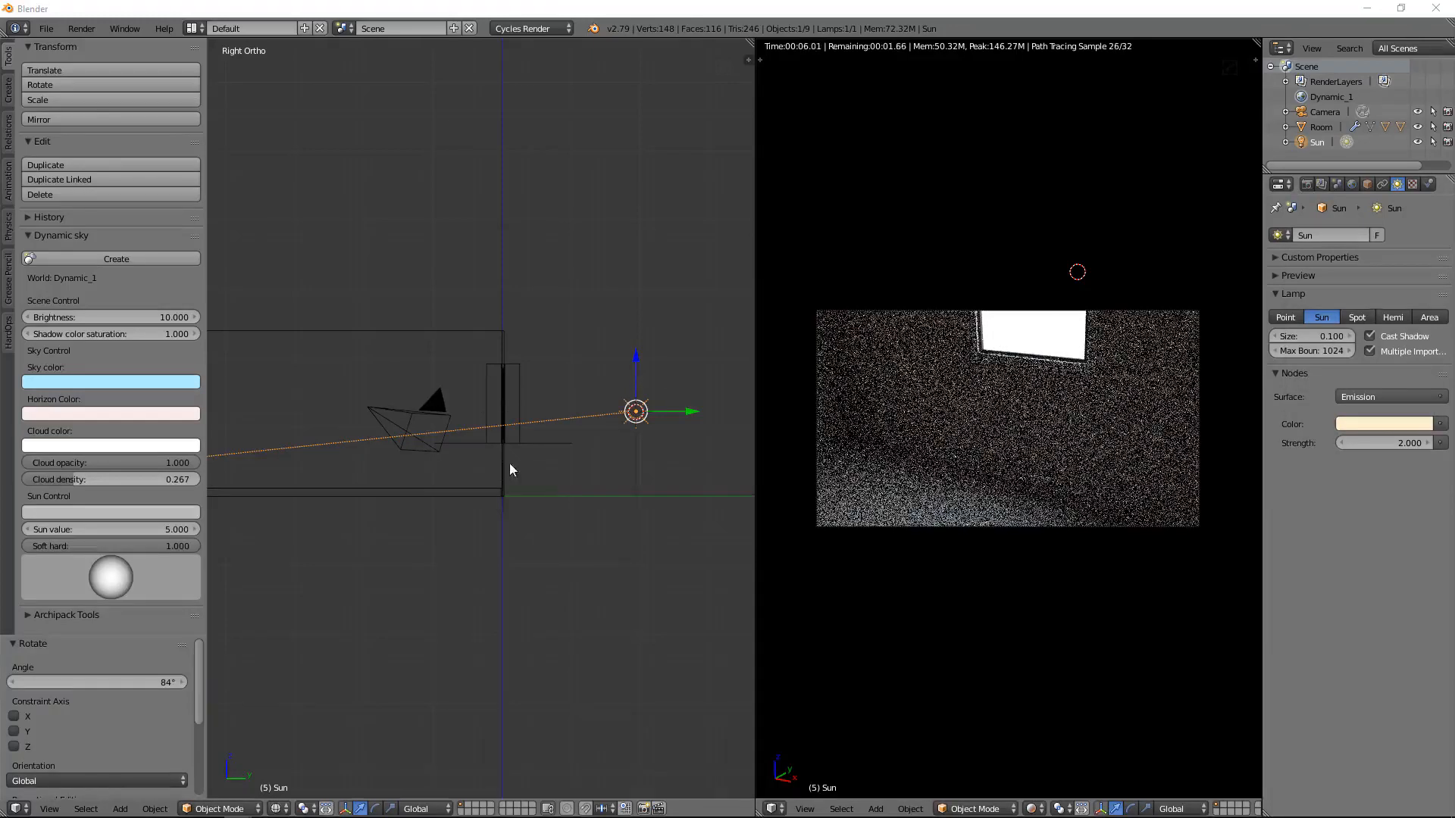
Raise the sun lamp about 2.95 along Z, tilt it down toward the window and move it about 1.74 outward along Y.
left_click_drag(644, 356, 666, 151)
key("r")
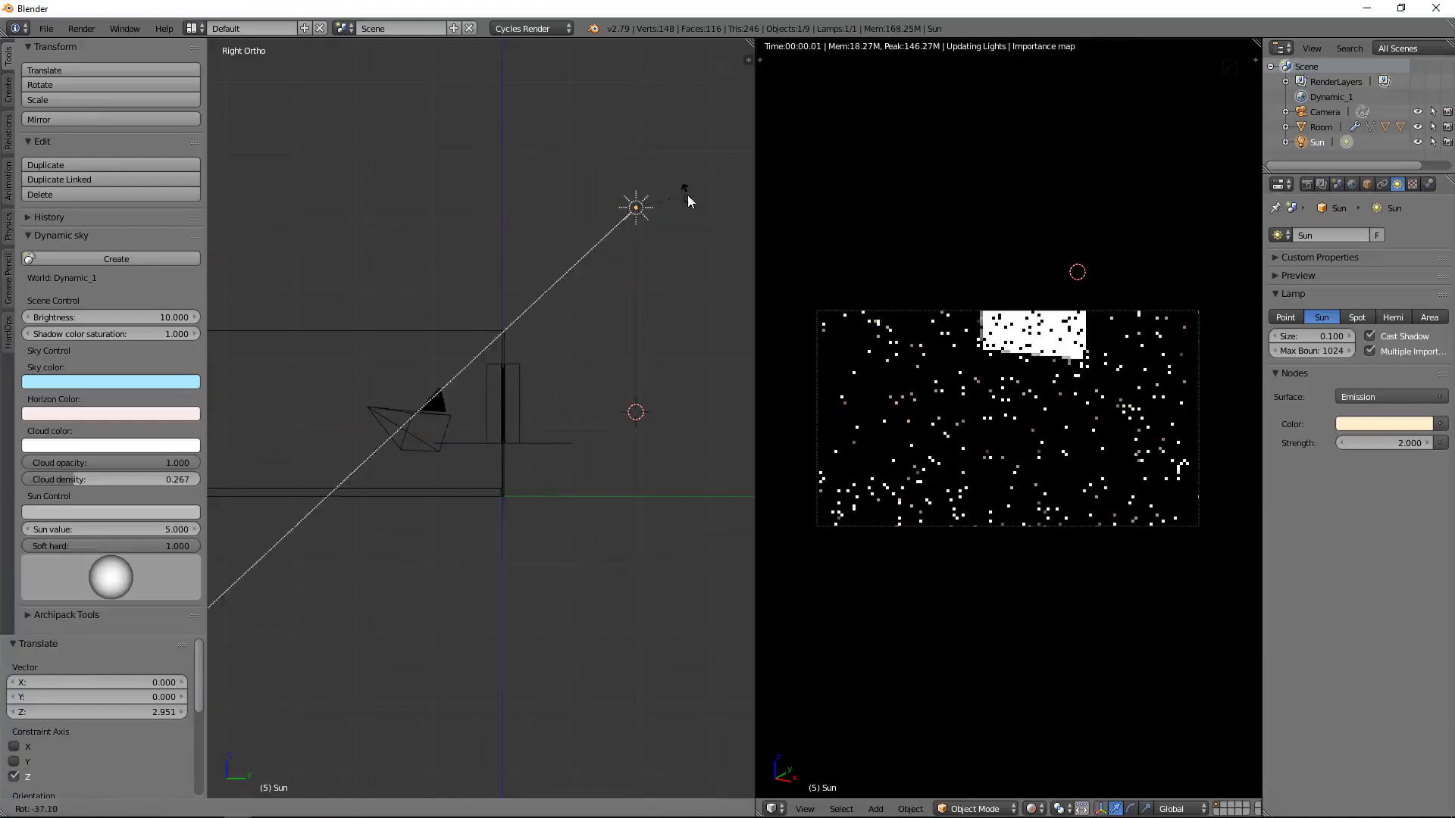
left_click(688, 196)
left_click_drag(674, 209, 252, 207)
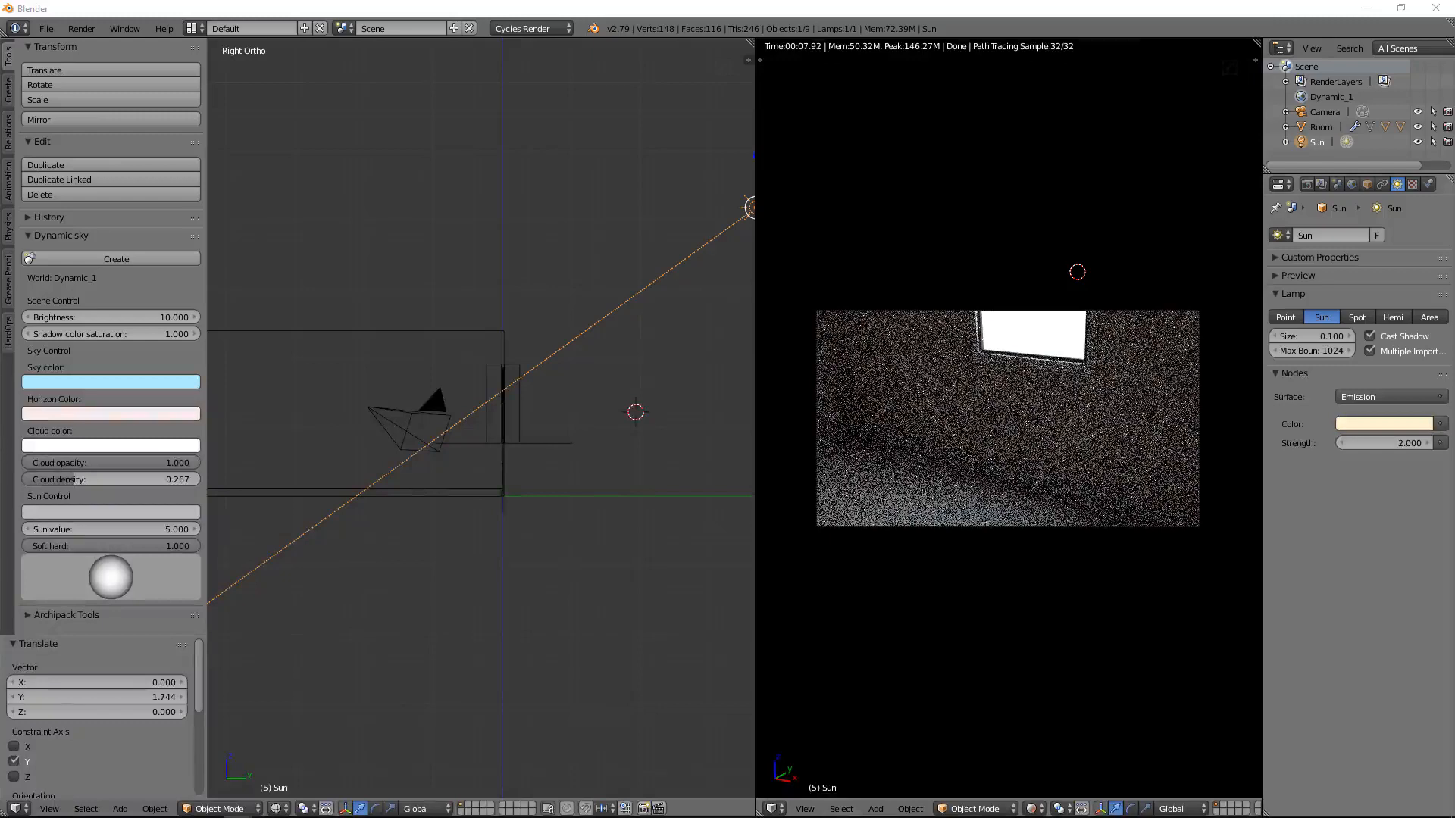
left_click(457, 3)
Display the camera view with solid shading and add a cube inside the room near the window, placed from the top view.
key("KP_7")
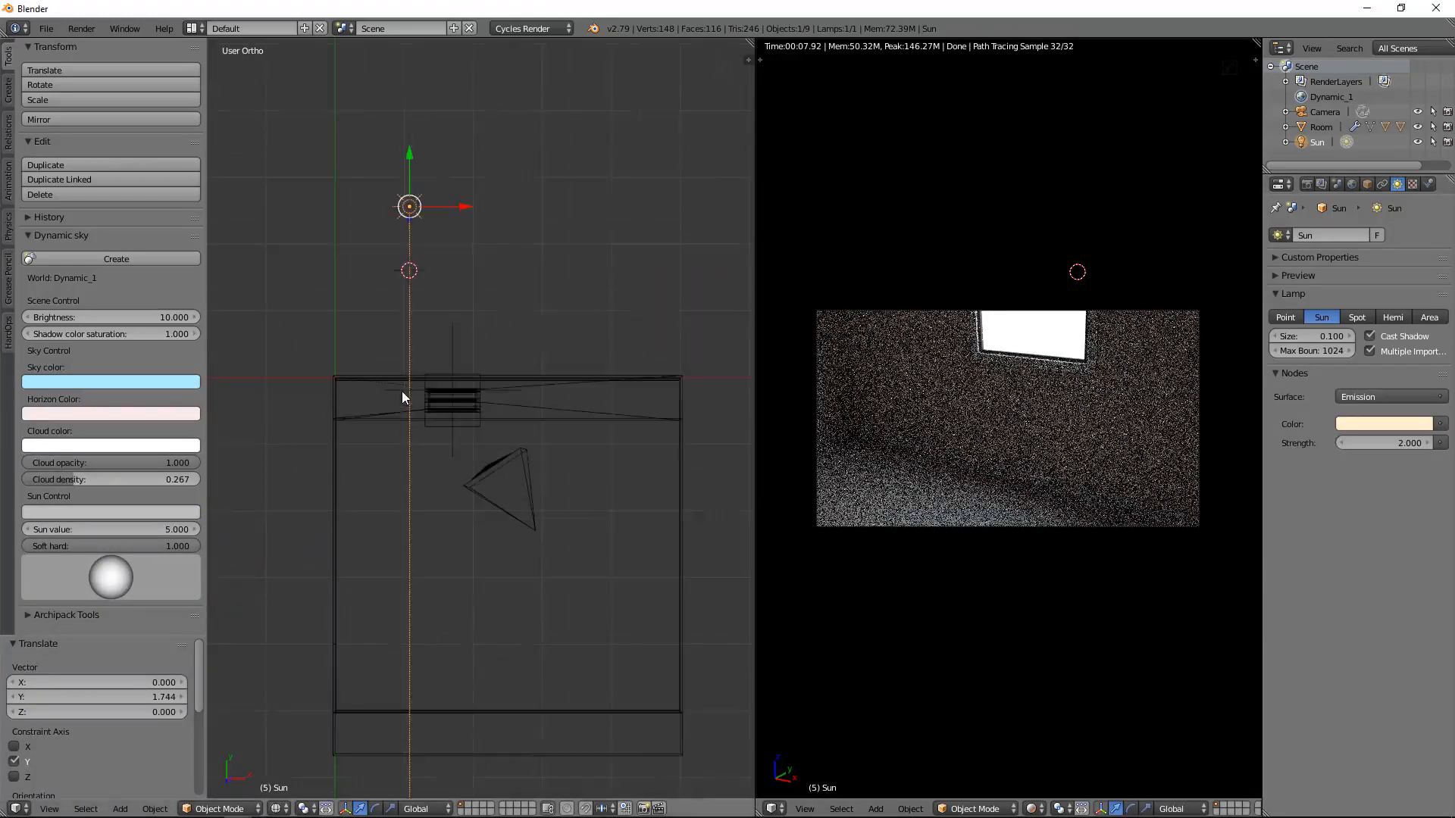
key("KP_7")
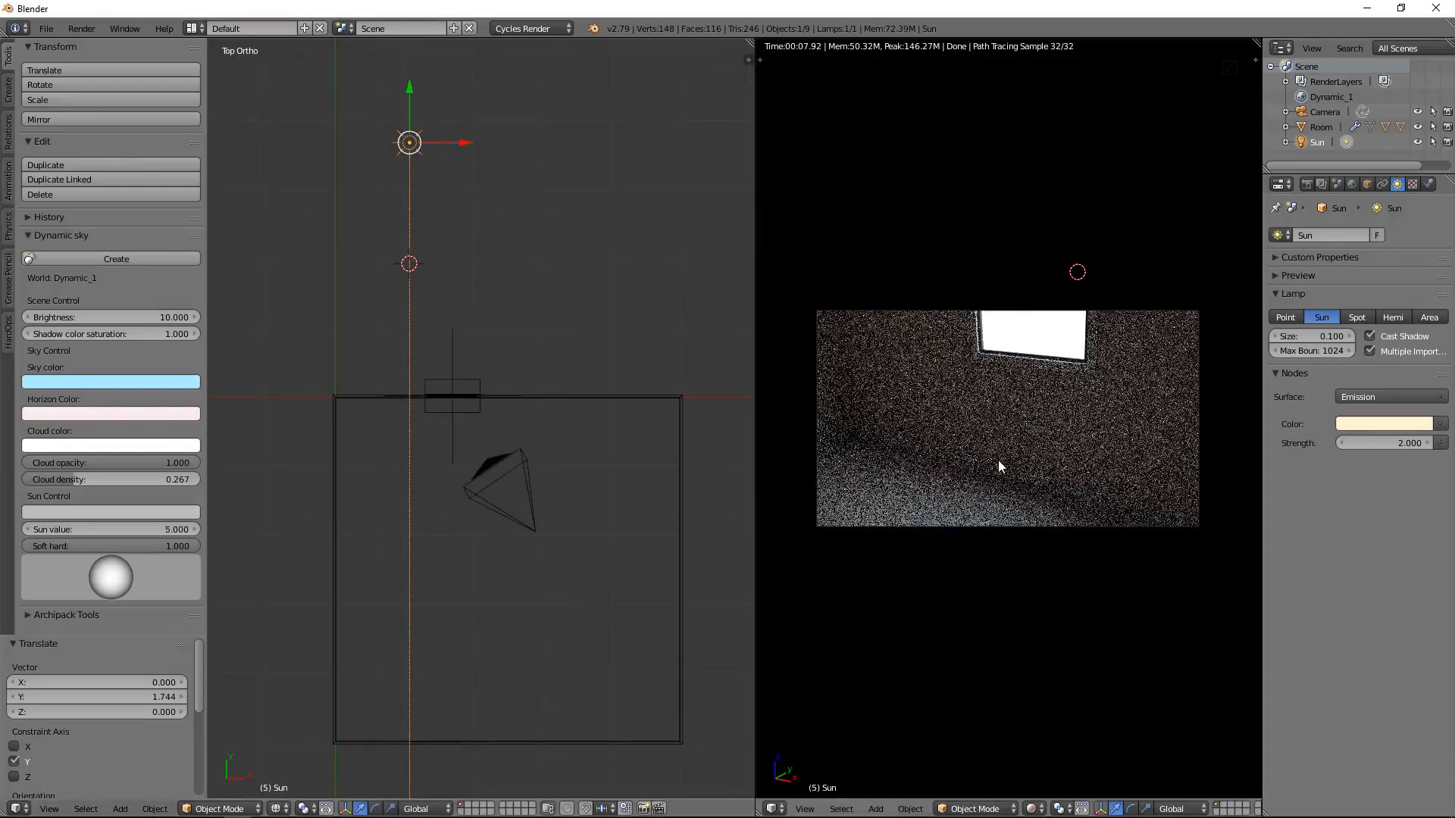
key("shift+z")
key("a")
left_click(440, 441)
key("shift+a")
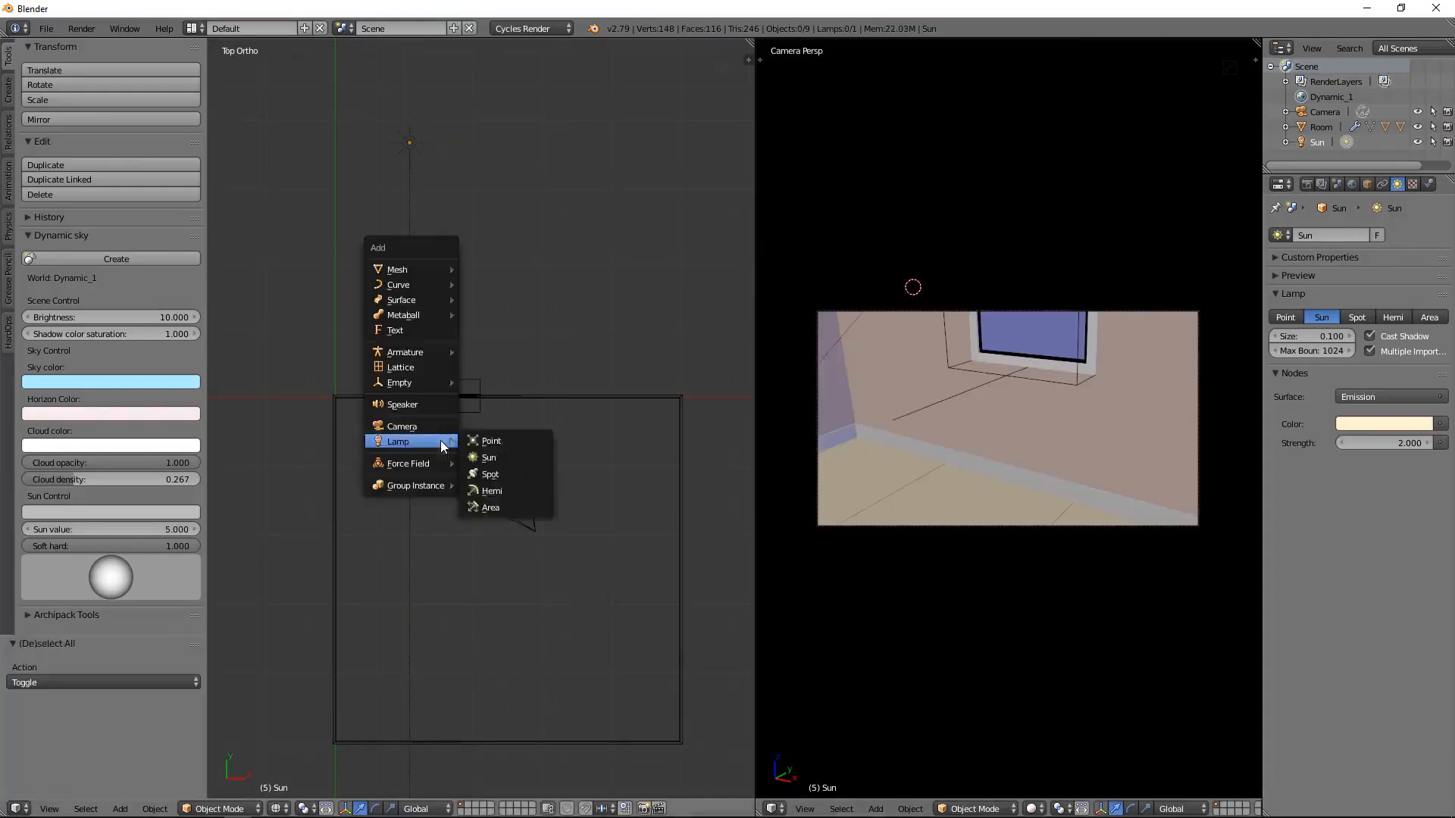
mouse_move(432, 270)
left_click(508, 283)
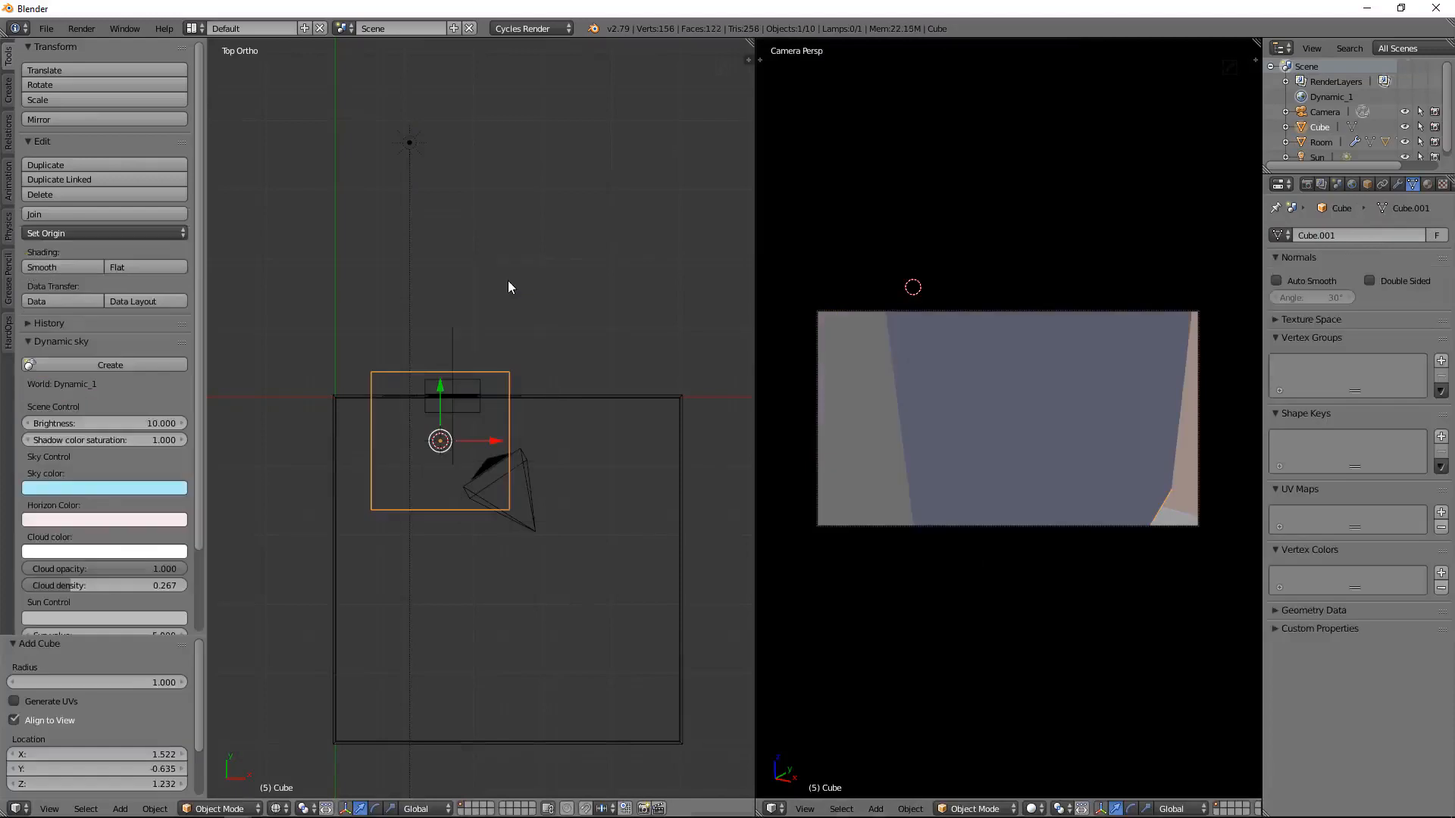
Move the cube about -0.625 along Y and scale it down to about 0.337.
key("g")
key("y")
left_click(454, 429)
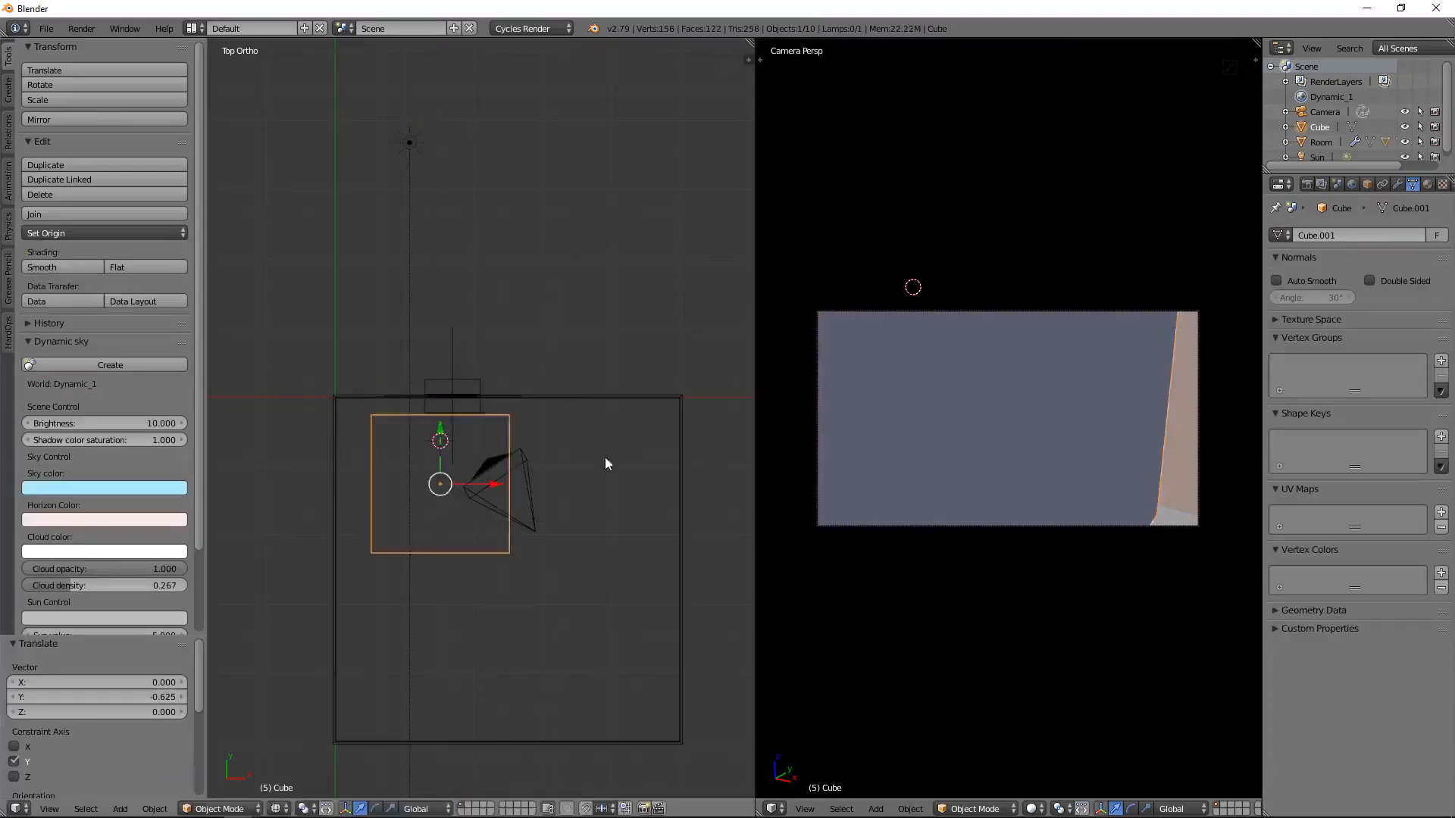
key("s")
left_click(506, 480)
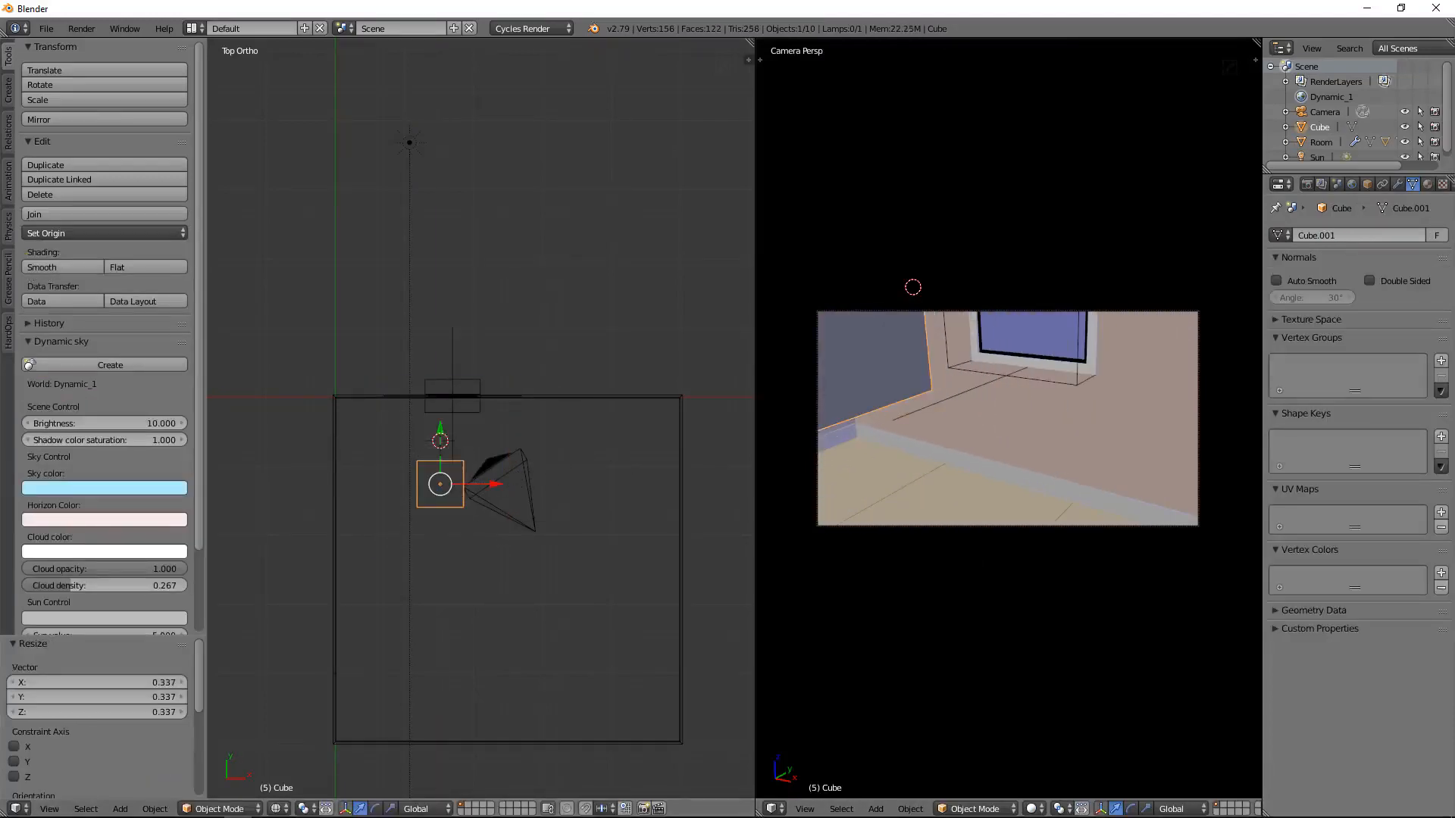
Set the cube's location to X 2.35, Y -0.6 and Z 0.6.
key("n")
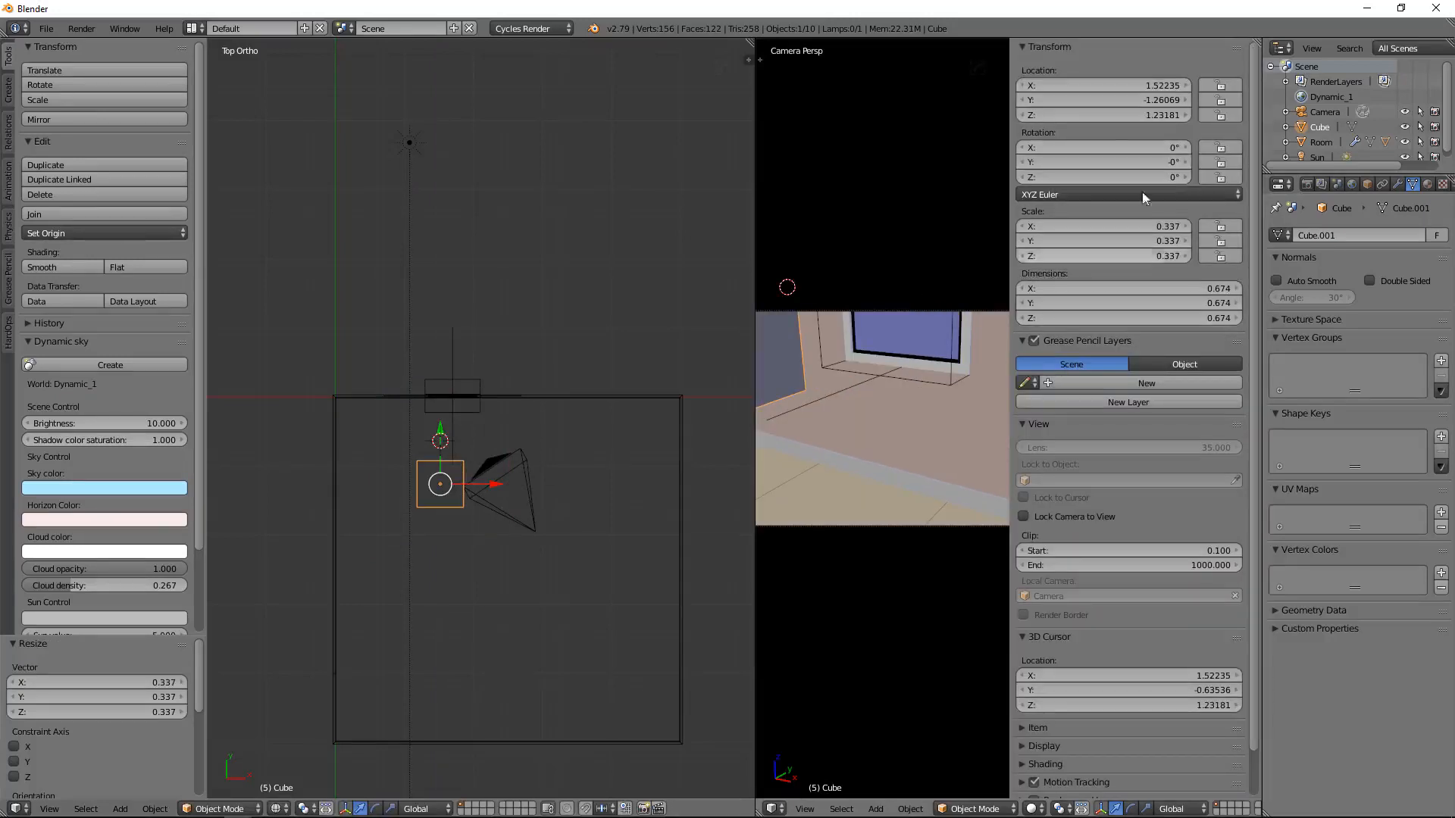
left_click(1123, 85)
type("2")
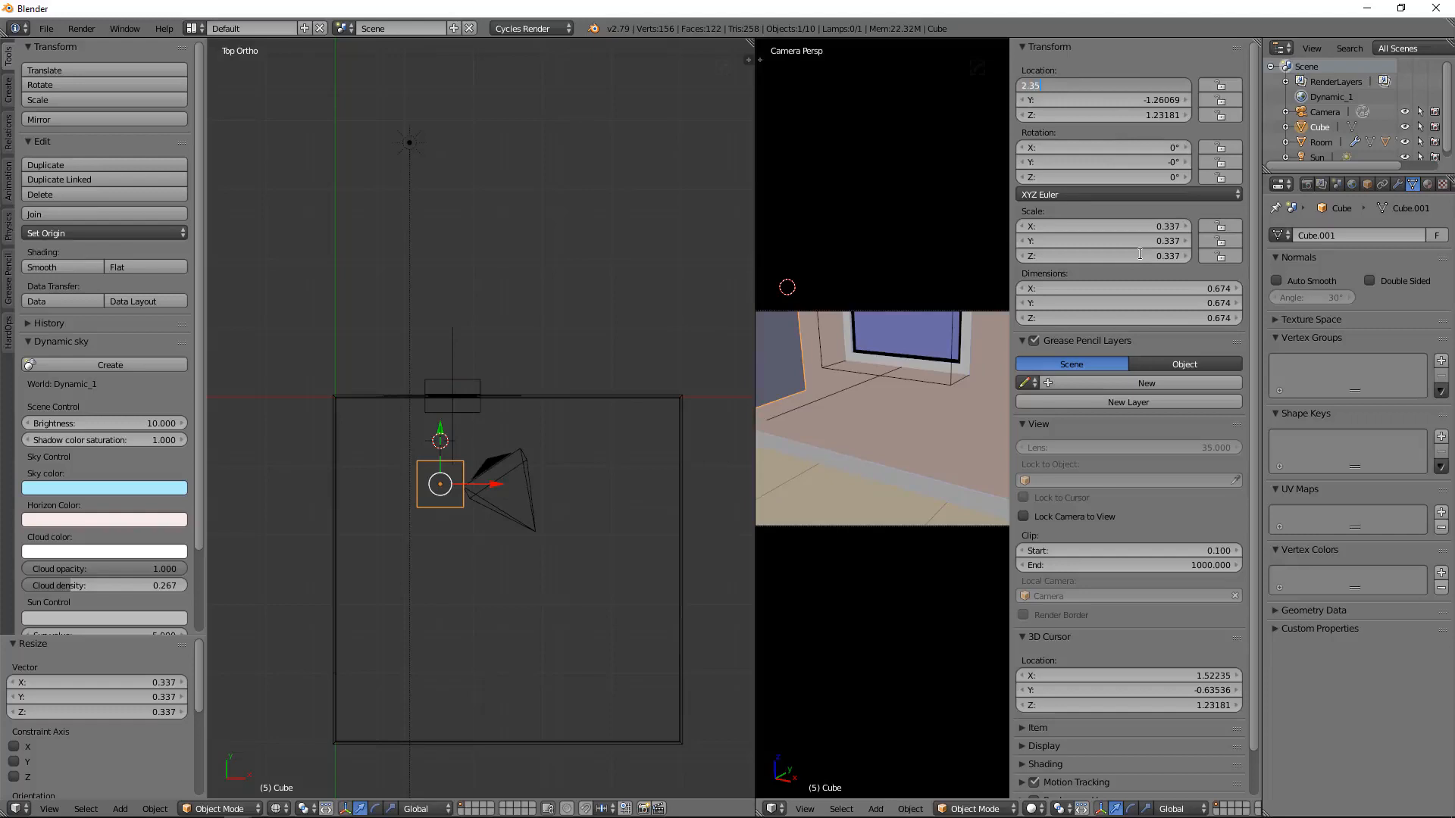
type(".35")
key("Tab")
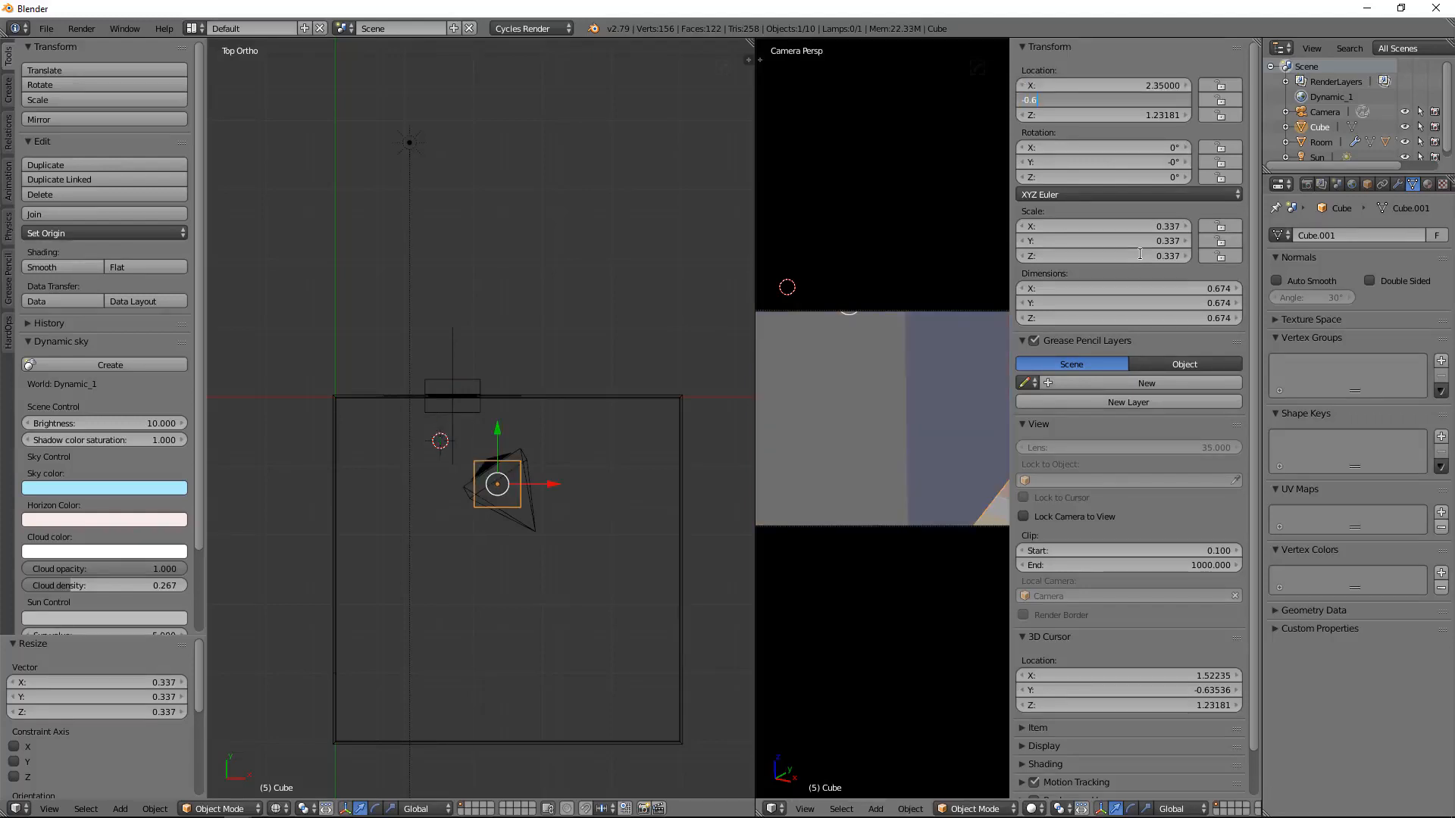
key("Tab")
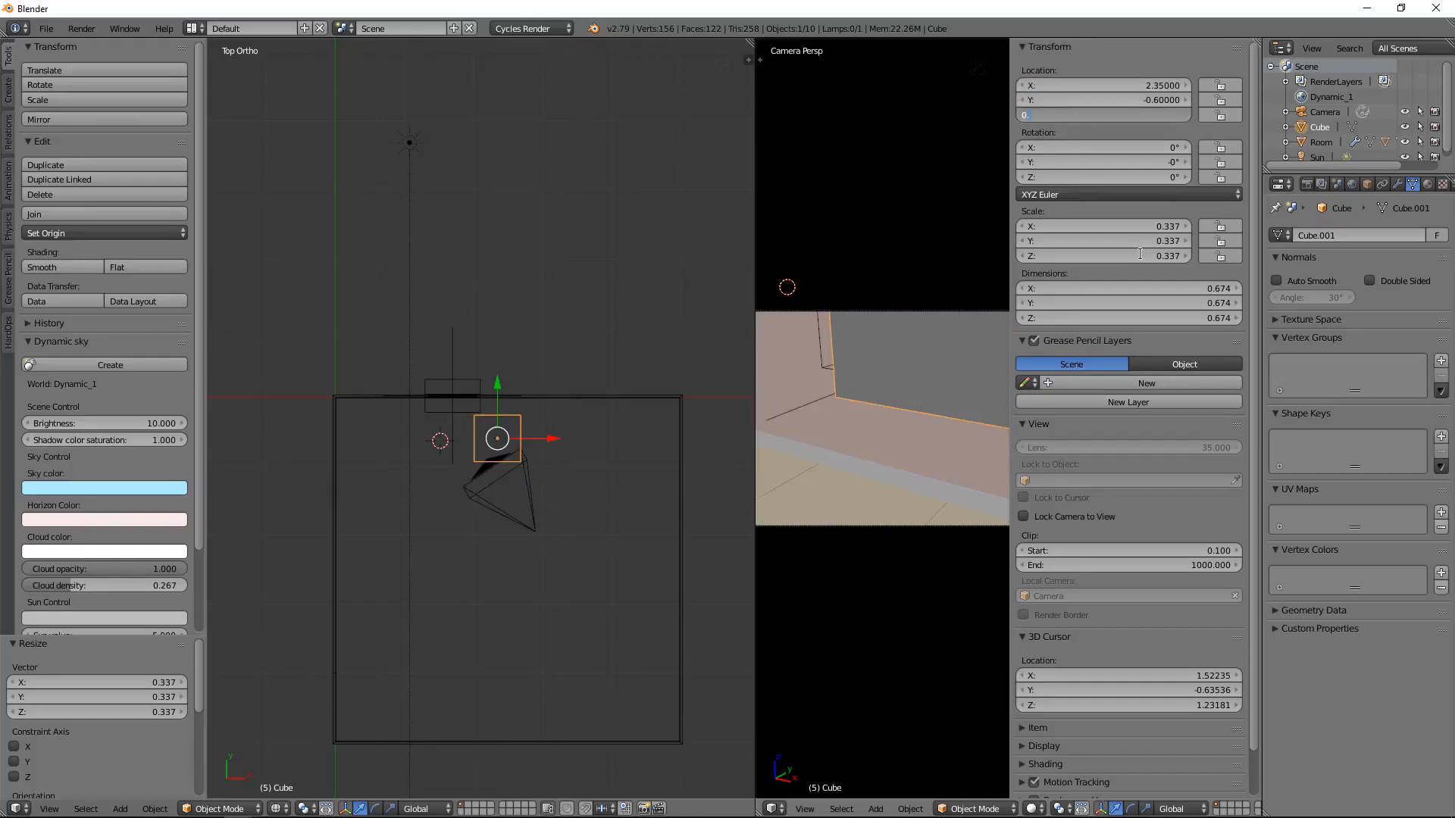
key("Return")
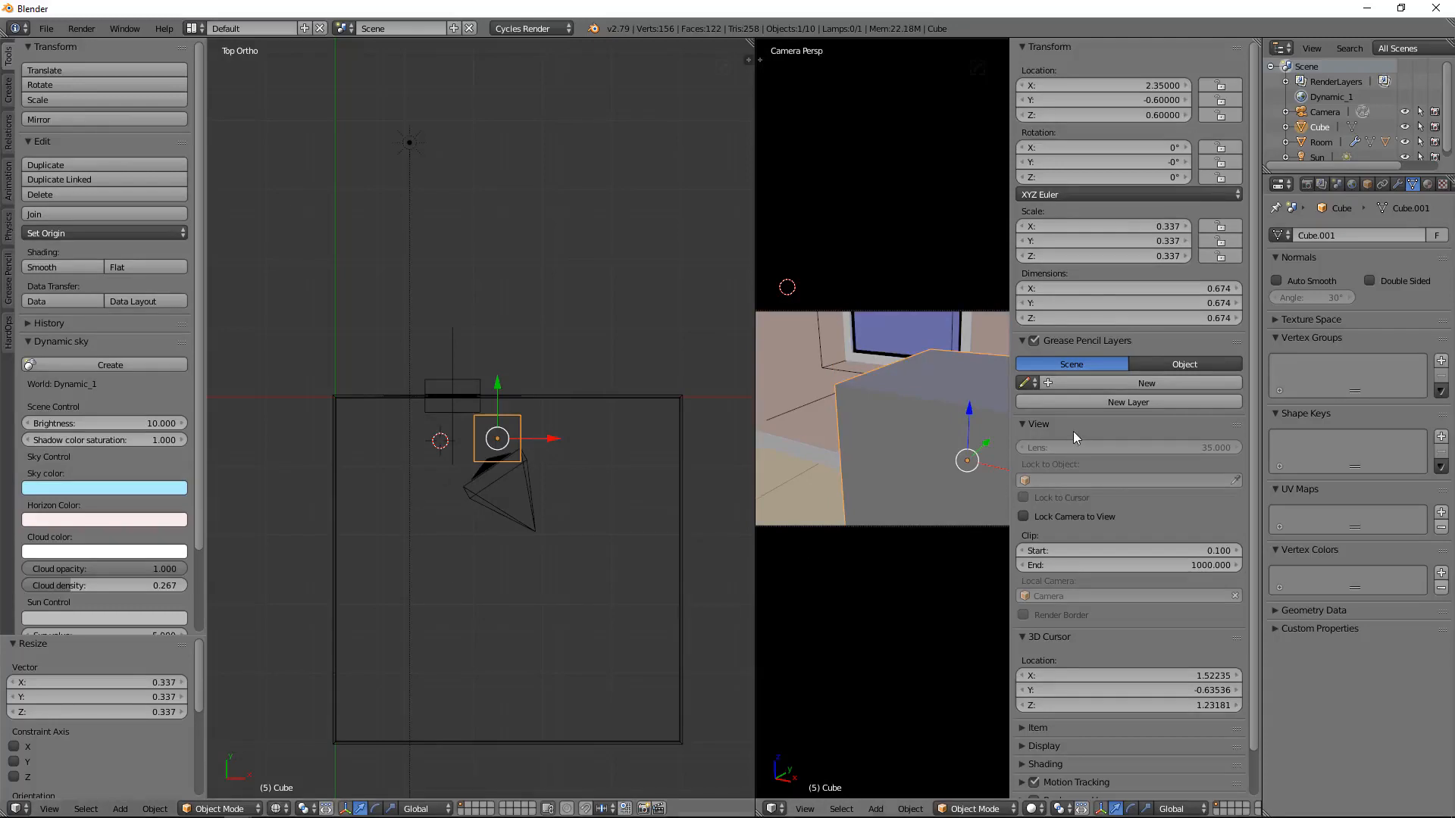
Set the cube's dimensions to X 2, Y 1.2 and Z 0.15 to form a flat slab.
left_click(1191, 289)
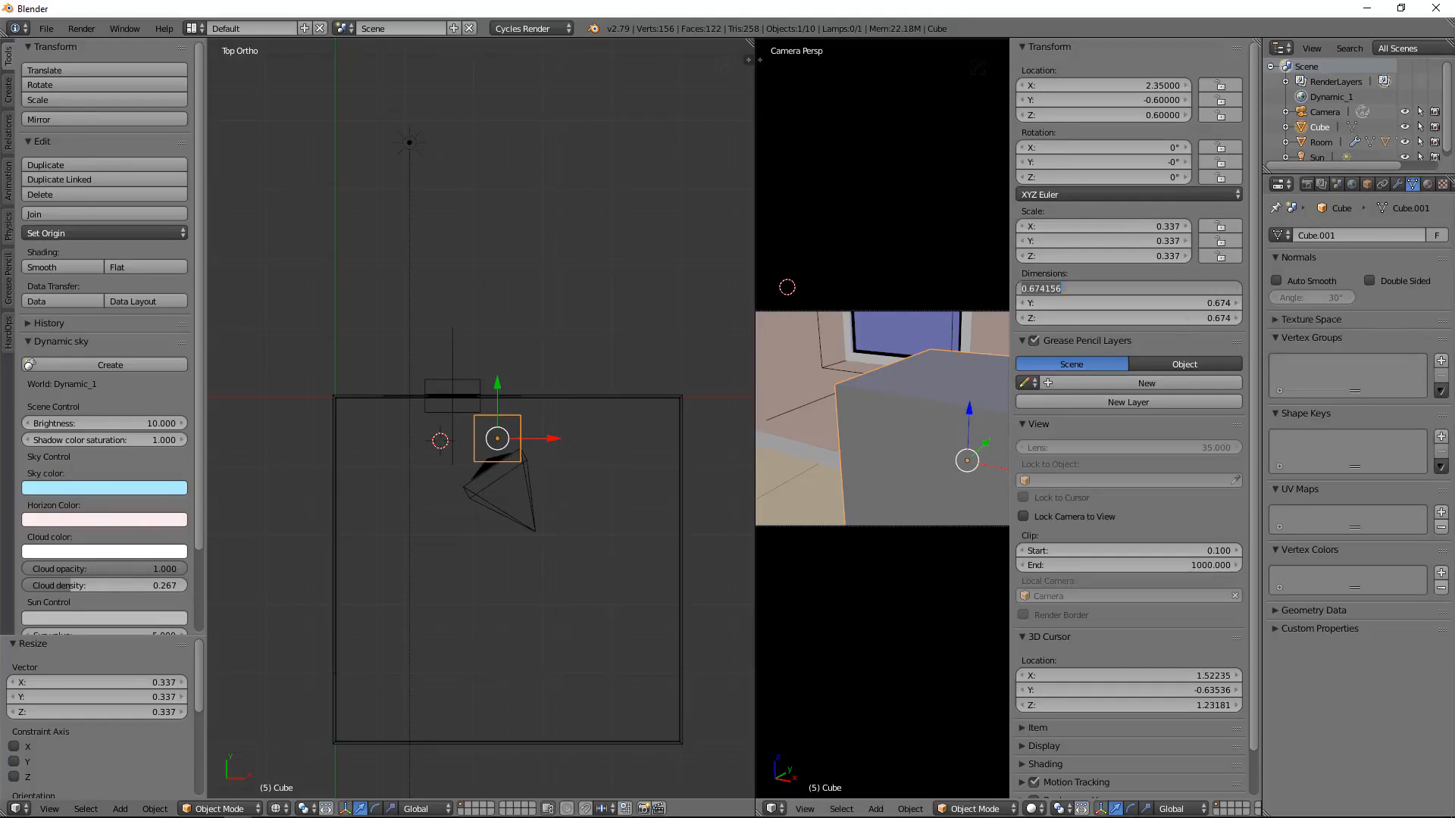
type("2")
key("Tab")
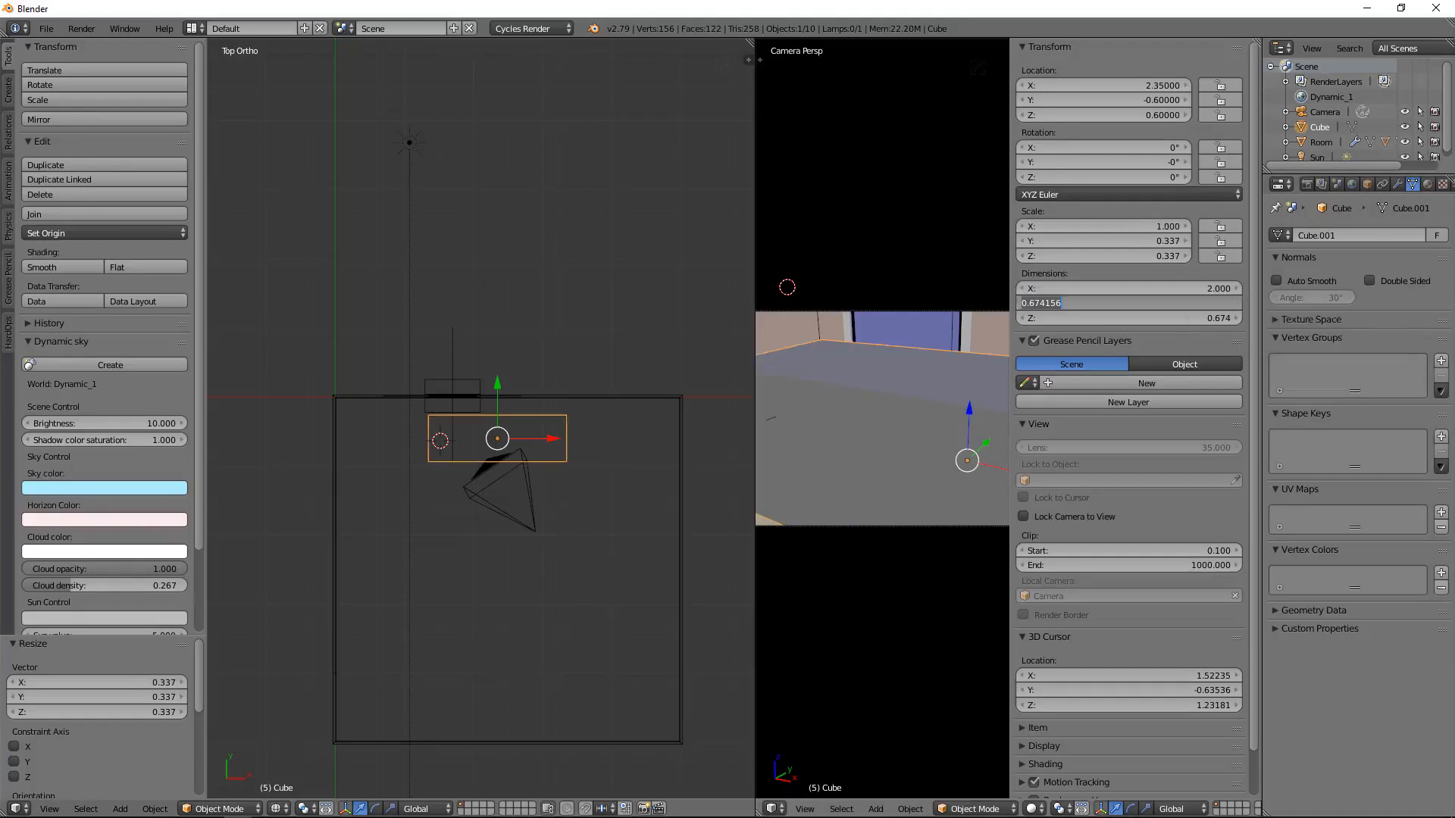
type("1.2")
key("Tab")
type("0.1")
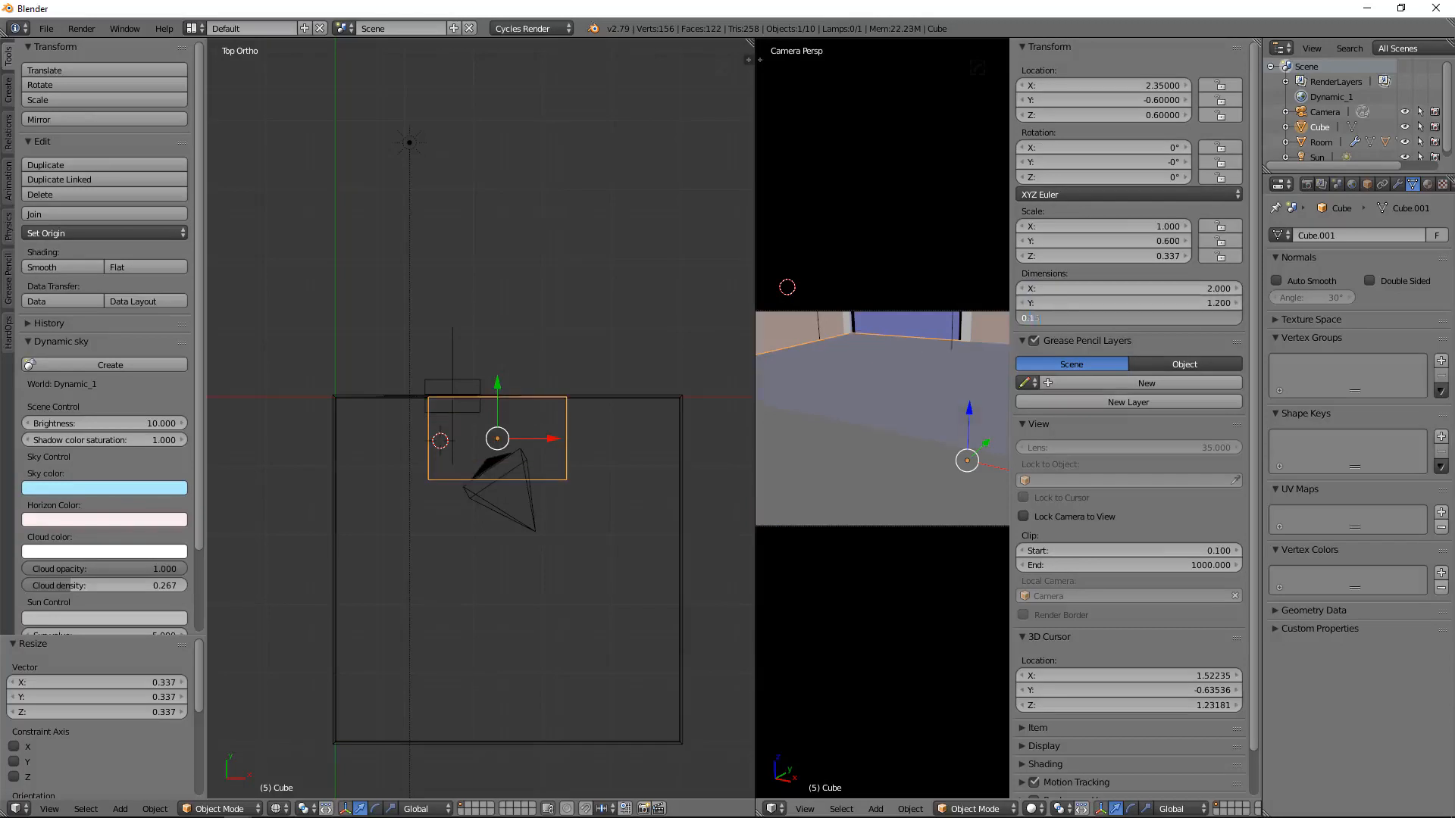
type("5")
key("Return")
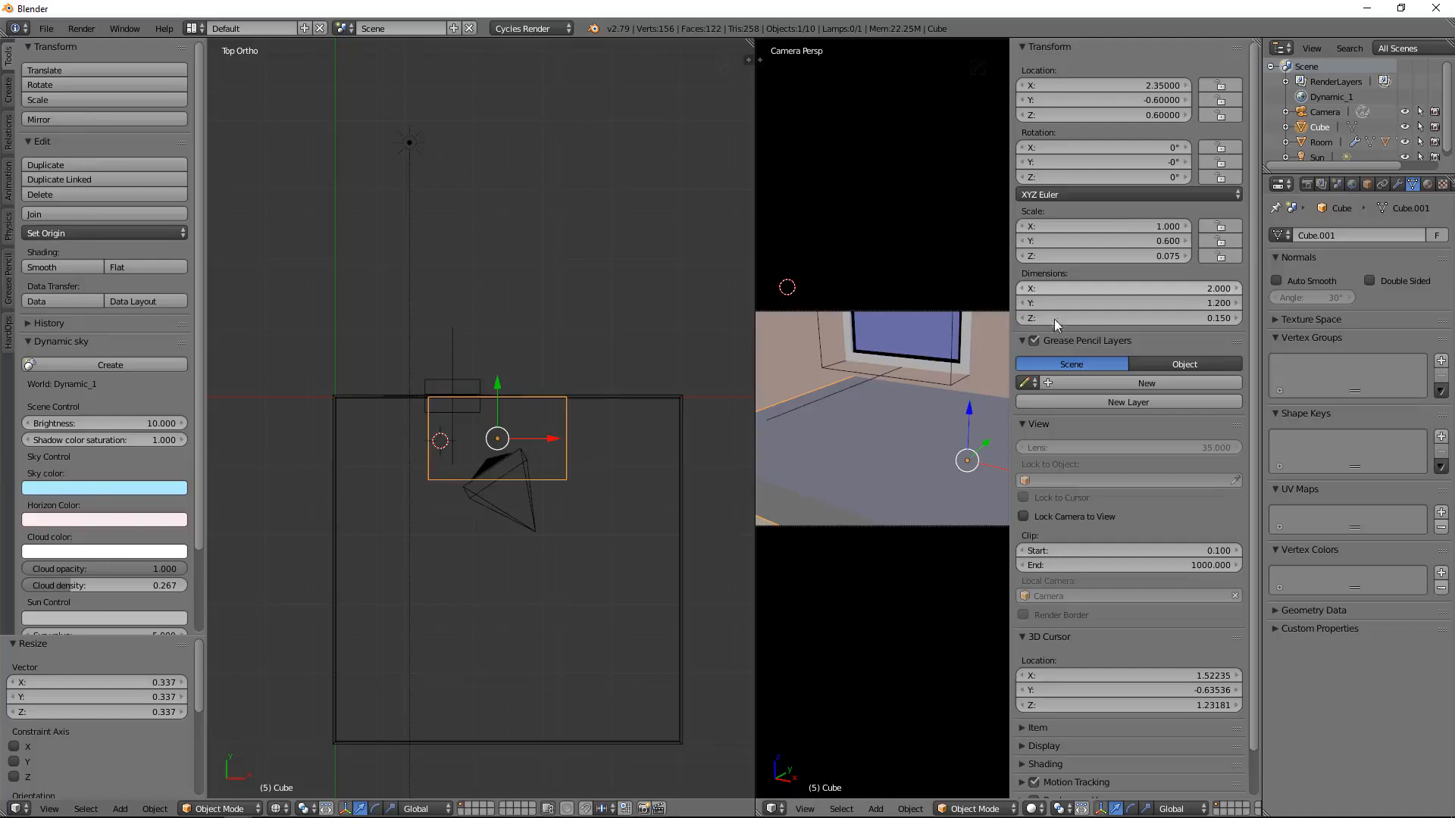
scroll(935, 417, "down", 3)
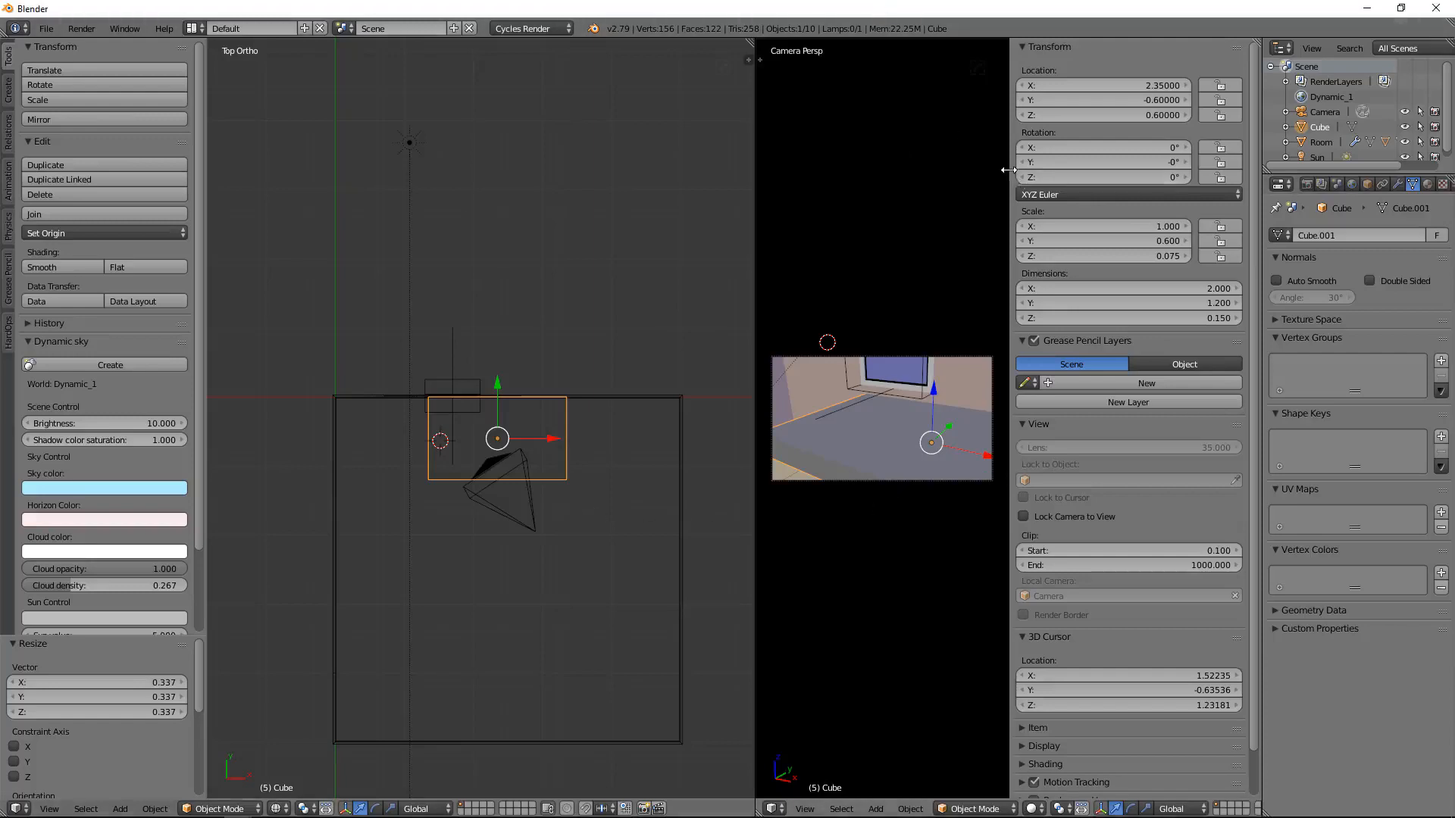
Thin the slab by scaling it along global Z by about -0.285.
left_click_drag(1009, 170, 1222, 169)
scroll(650, 462, "up", 7)
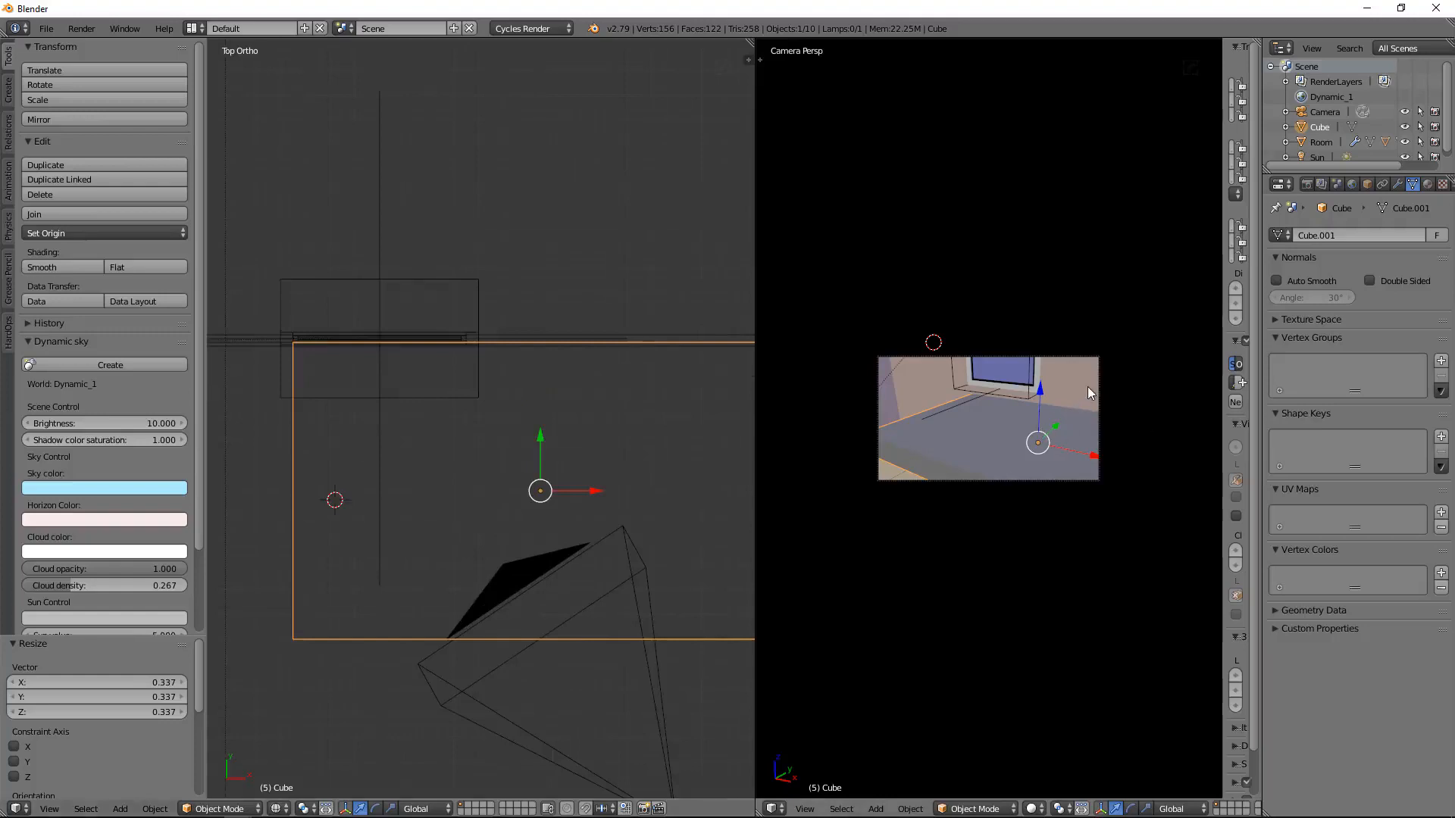
key("s")
key("z")
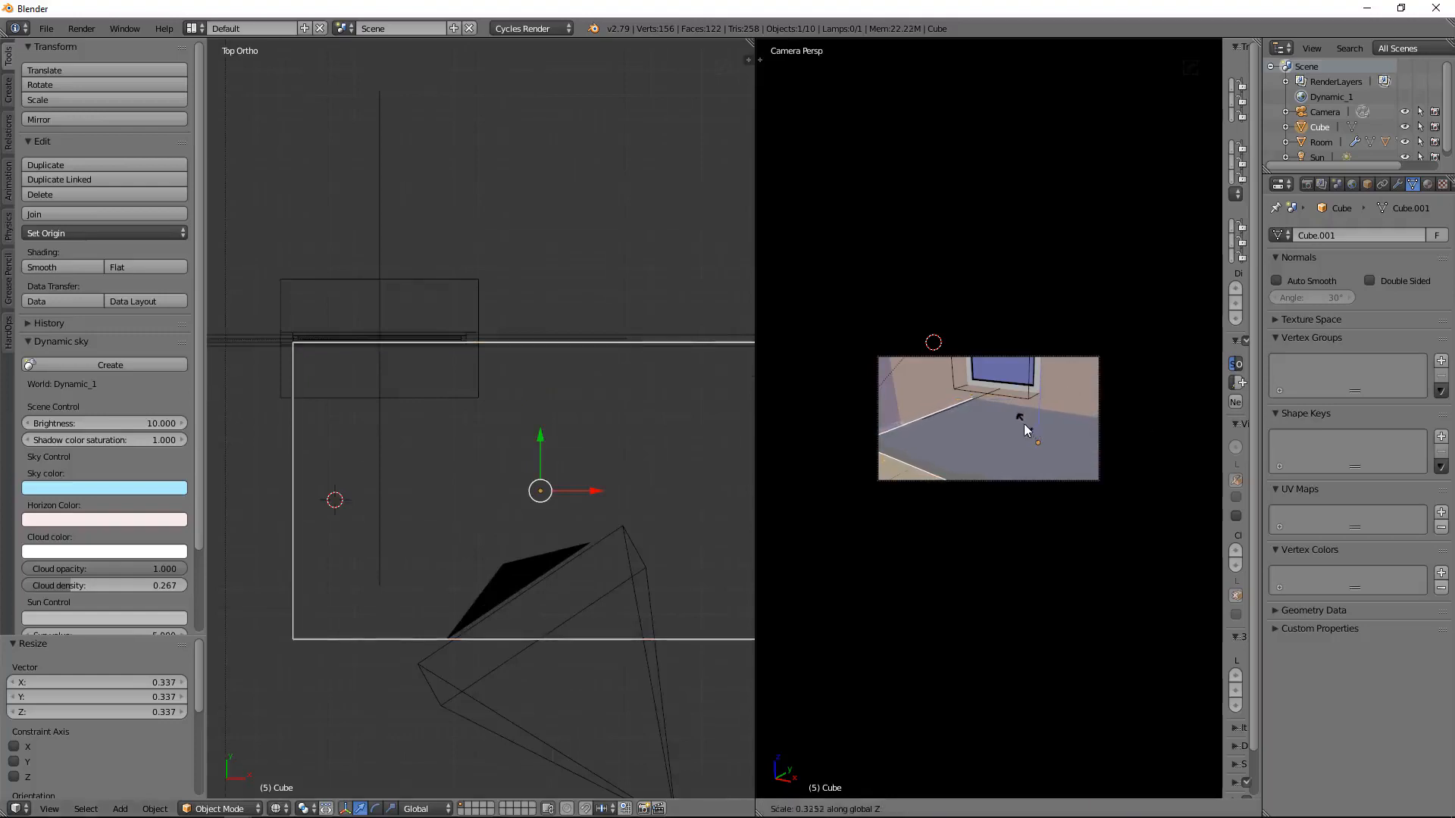
left_click(1021, 429)
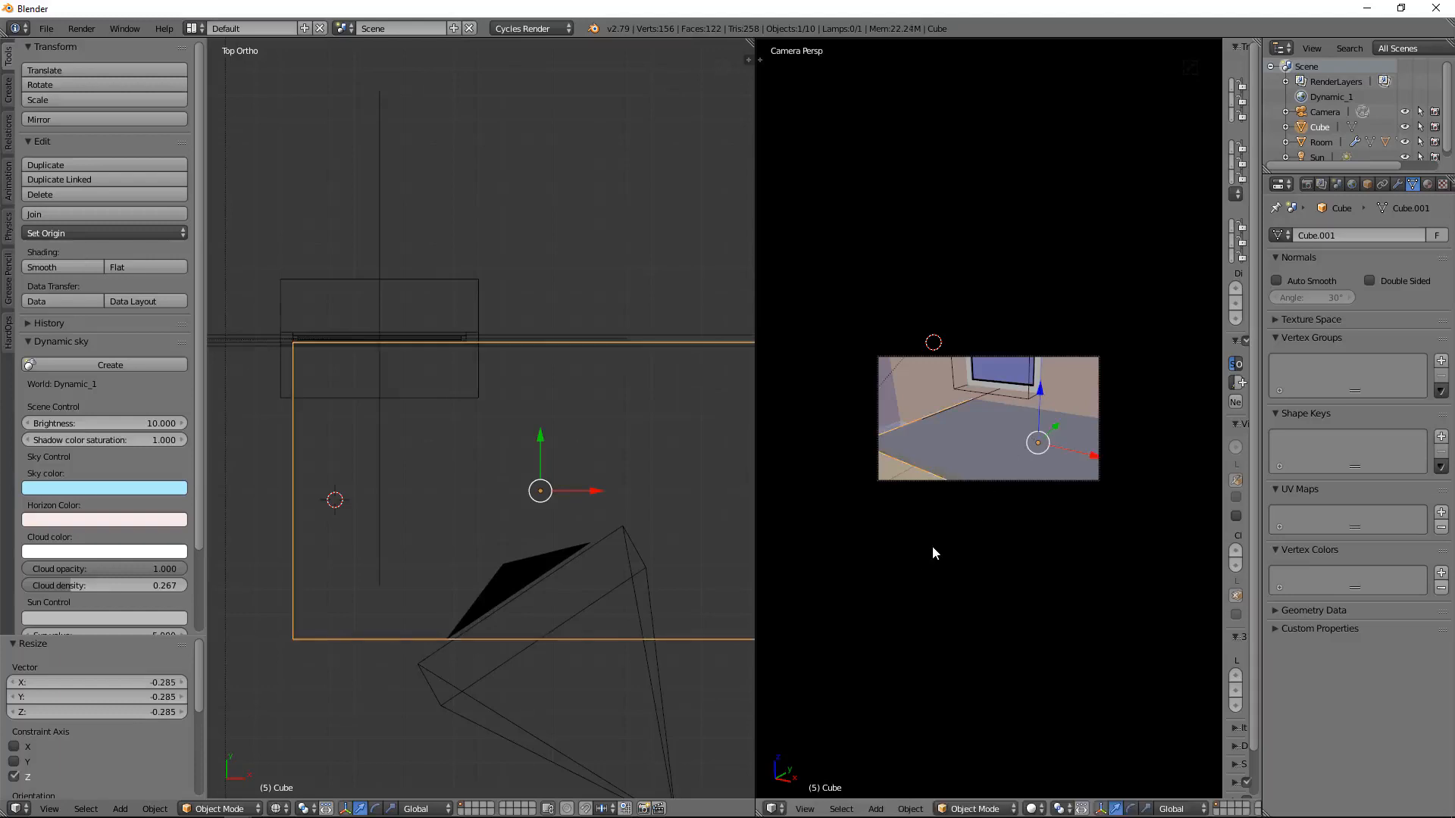
Hide the properties sidebar in the camera view and widen that viewport for a closer look at the slab and room corner.
key("ctrl+Up")
key("ctrl+Up")
scroll(908, 582, "up", 1)
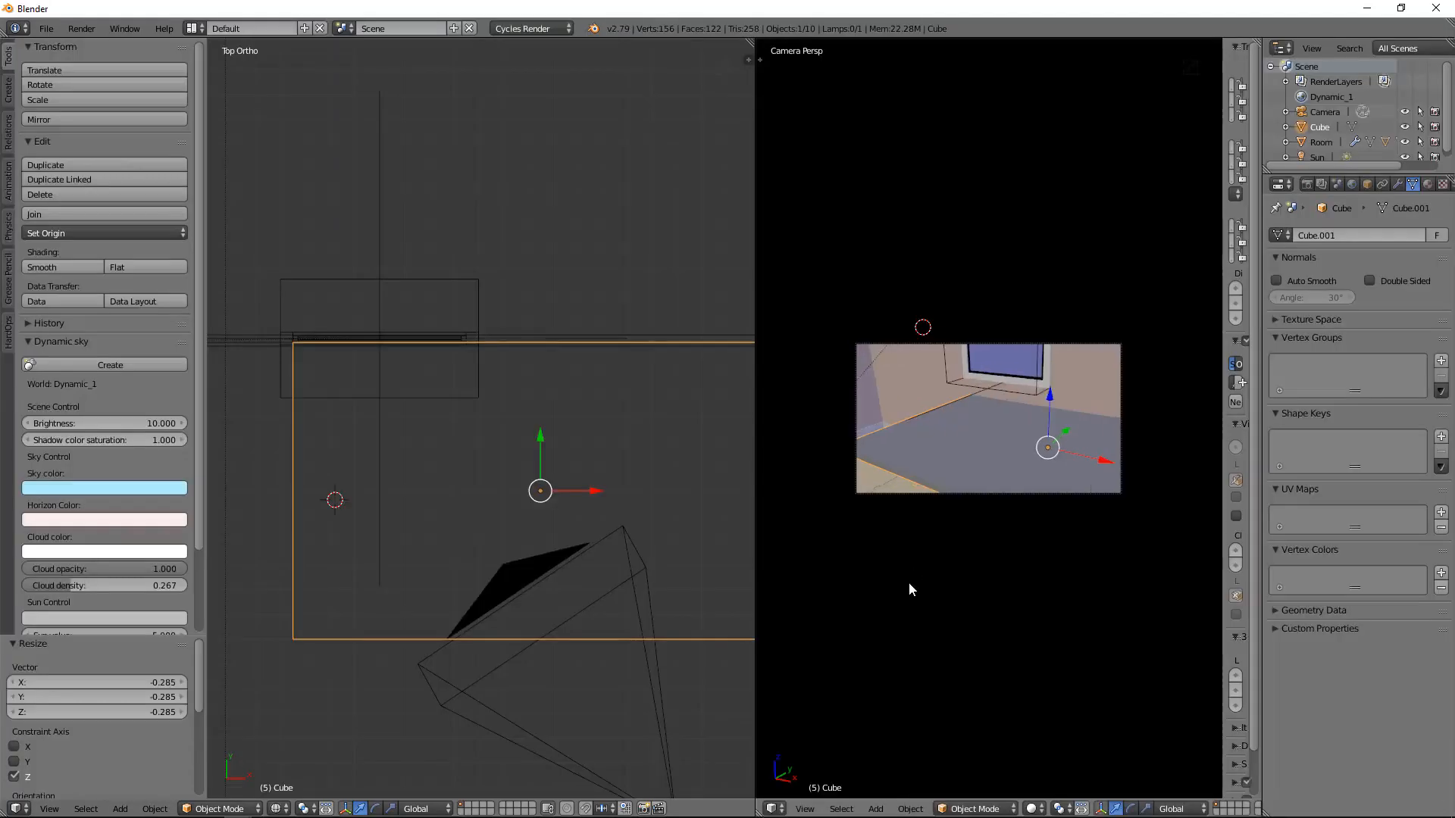
key("n")
scroll(1040, 584, "up", 5)
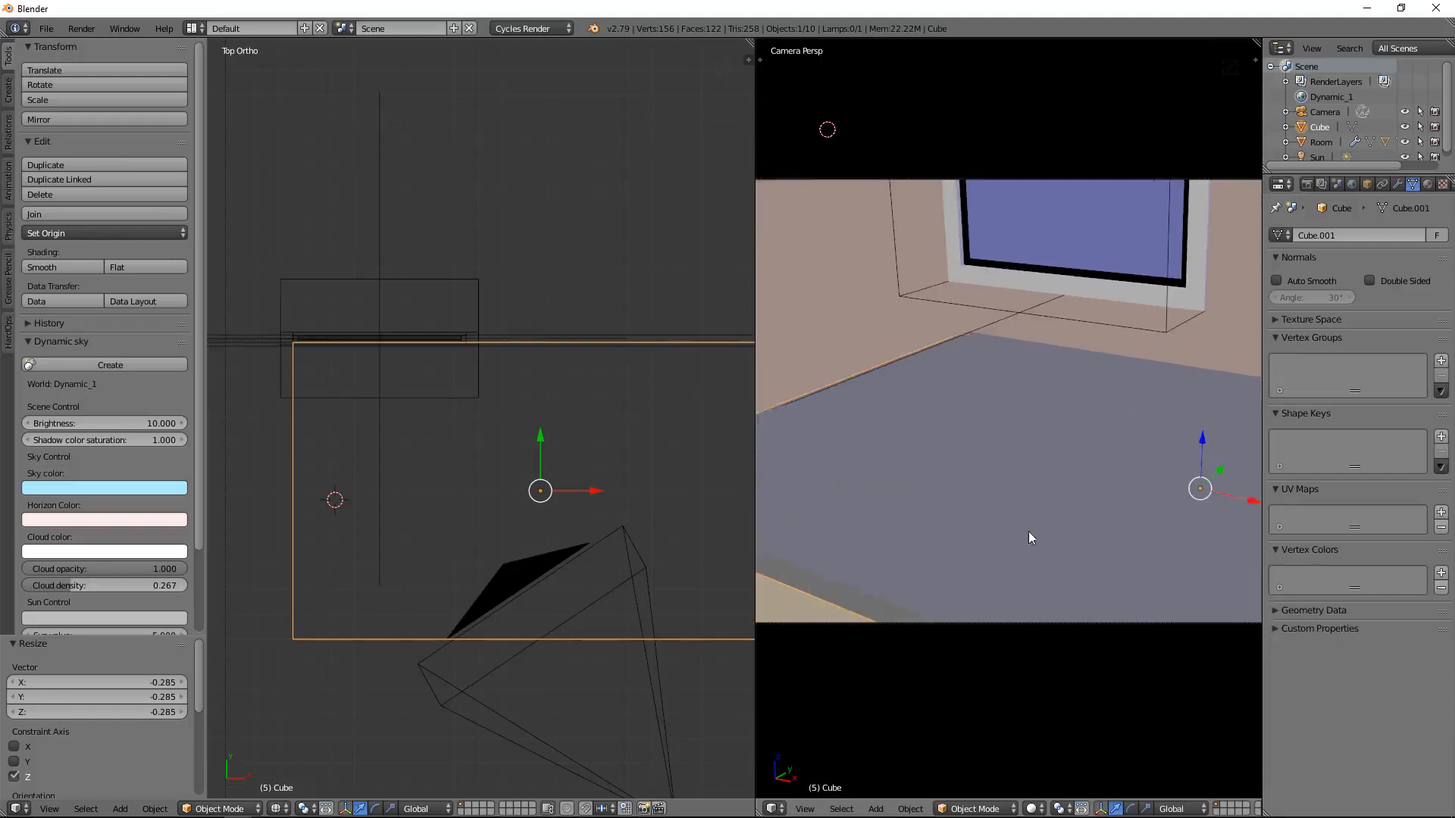
middle_click_drag(1029, 530, 1175, 447, "shift")
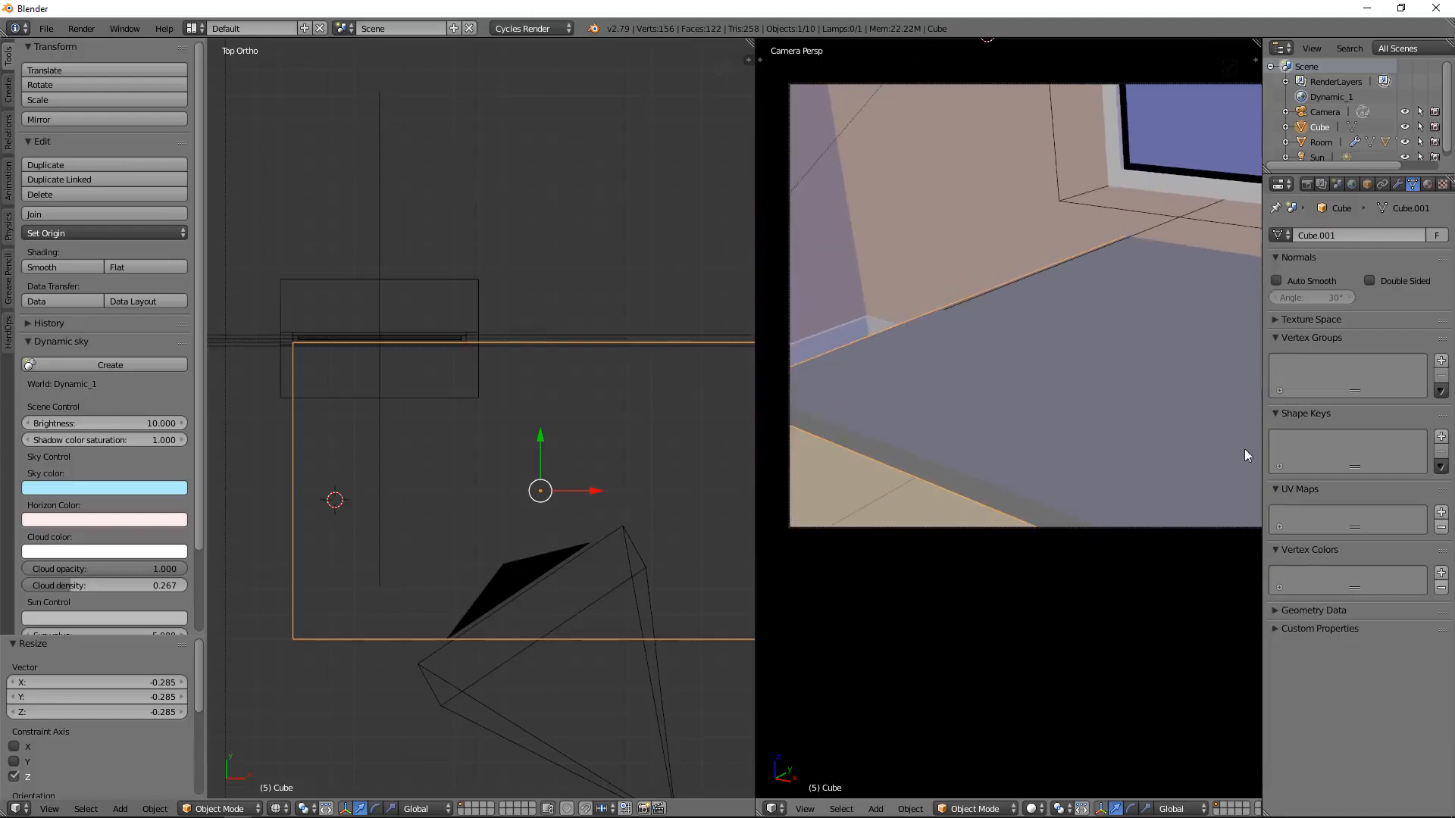
left_click_drag(1263, 449, 1401, 448)
scroll(1129, 512, "down", 1)
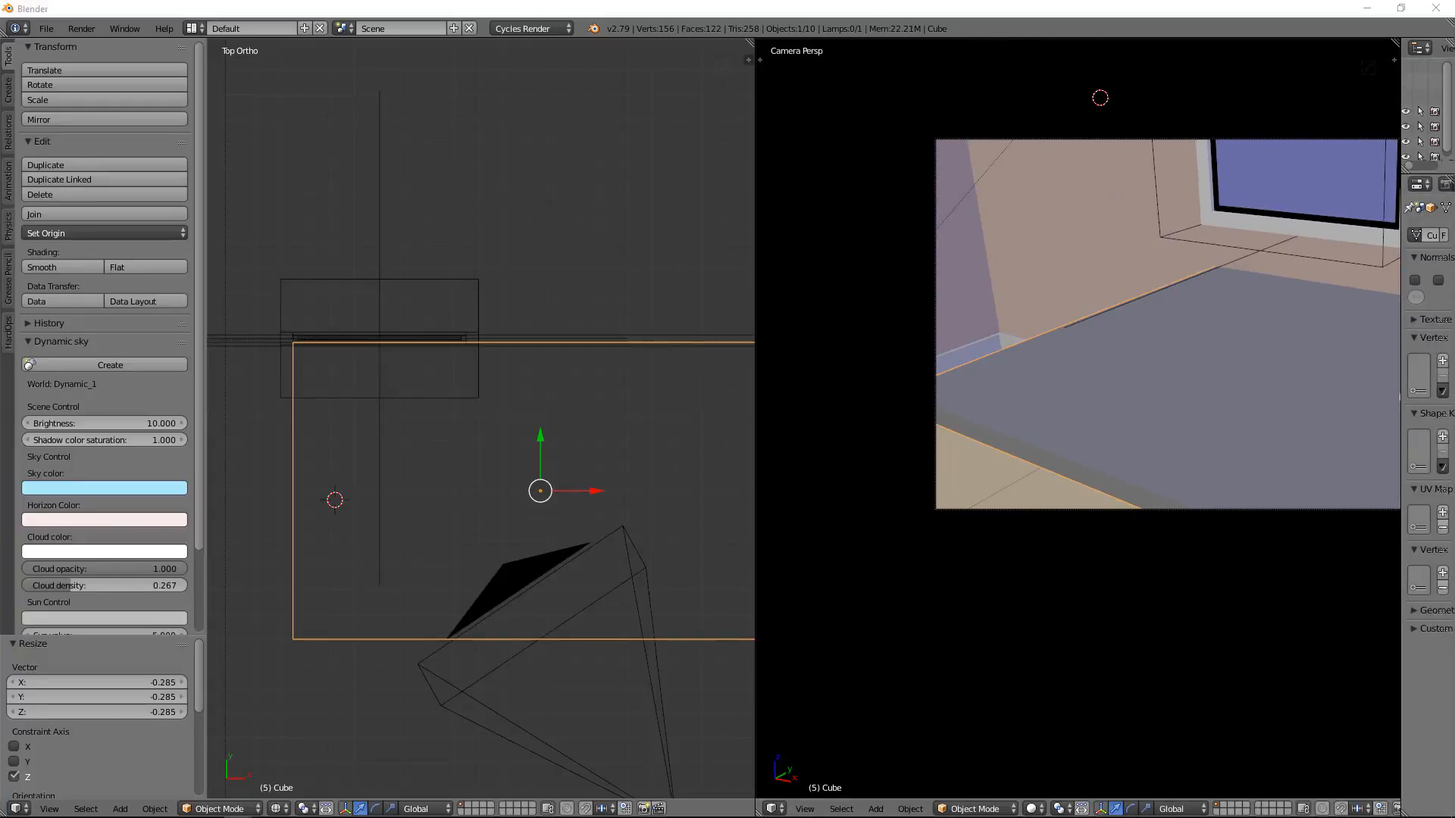
Try to box-select the slab's edges in Edit Mode from the front view, using edge selection.
right_click(1020, 455)
right_click(1038, 447)
key("Tab")
key("Tab")
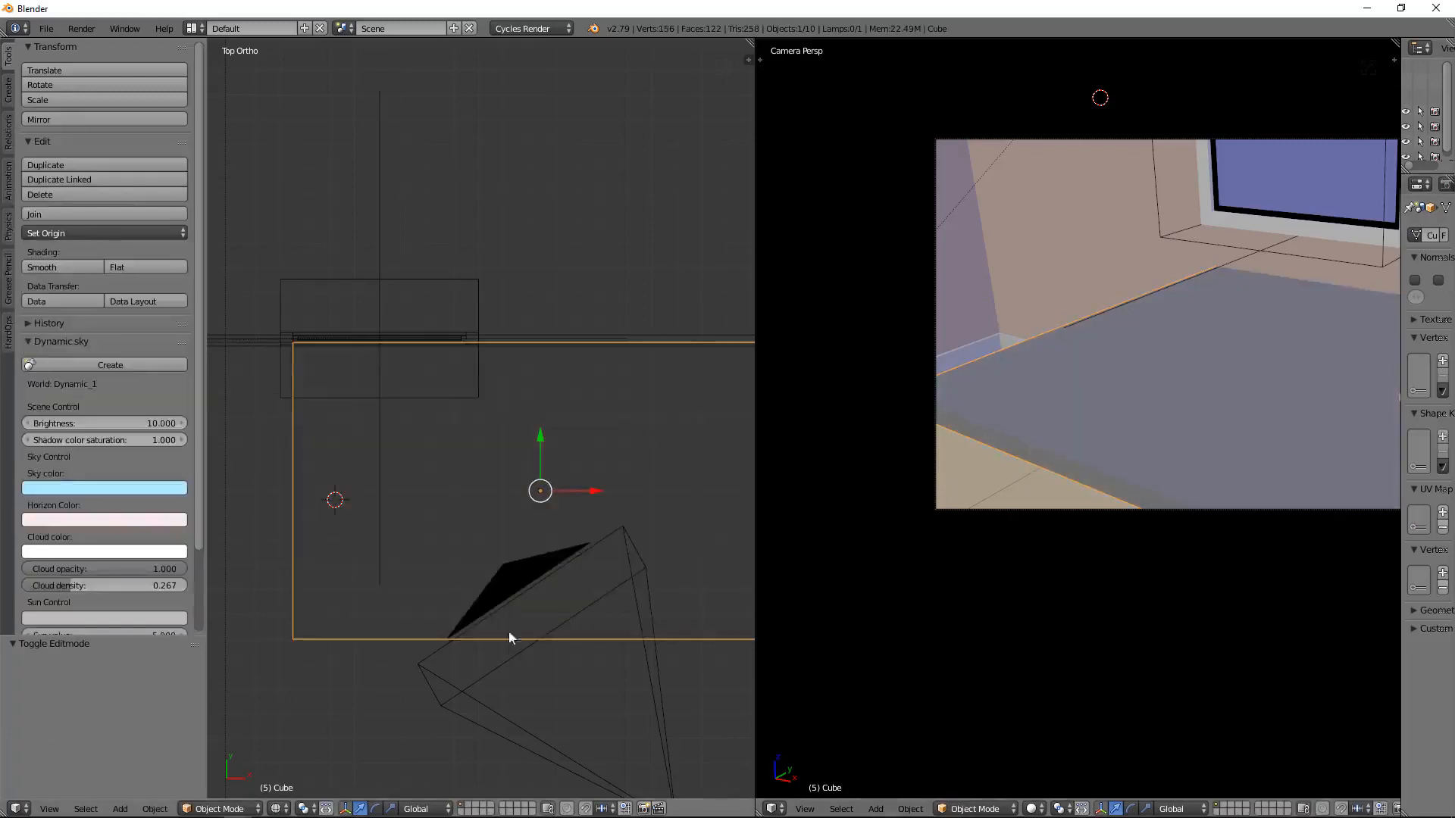
key("KP_1")
key("Tab")
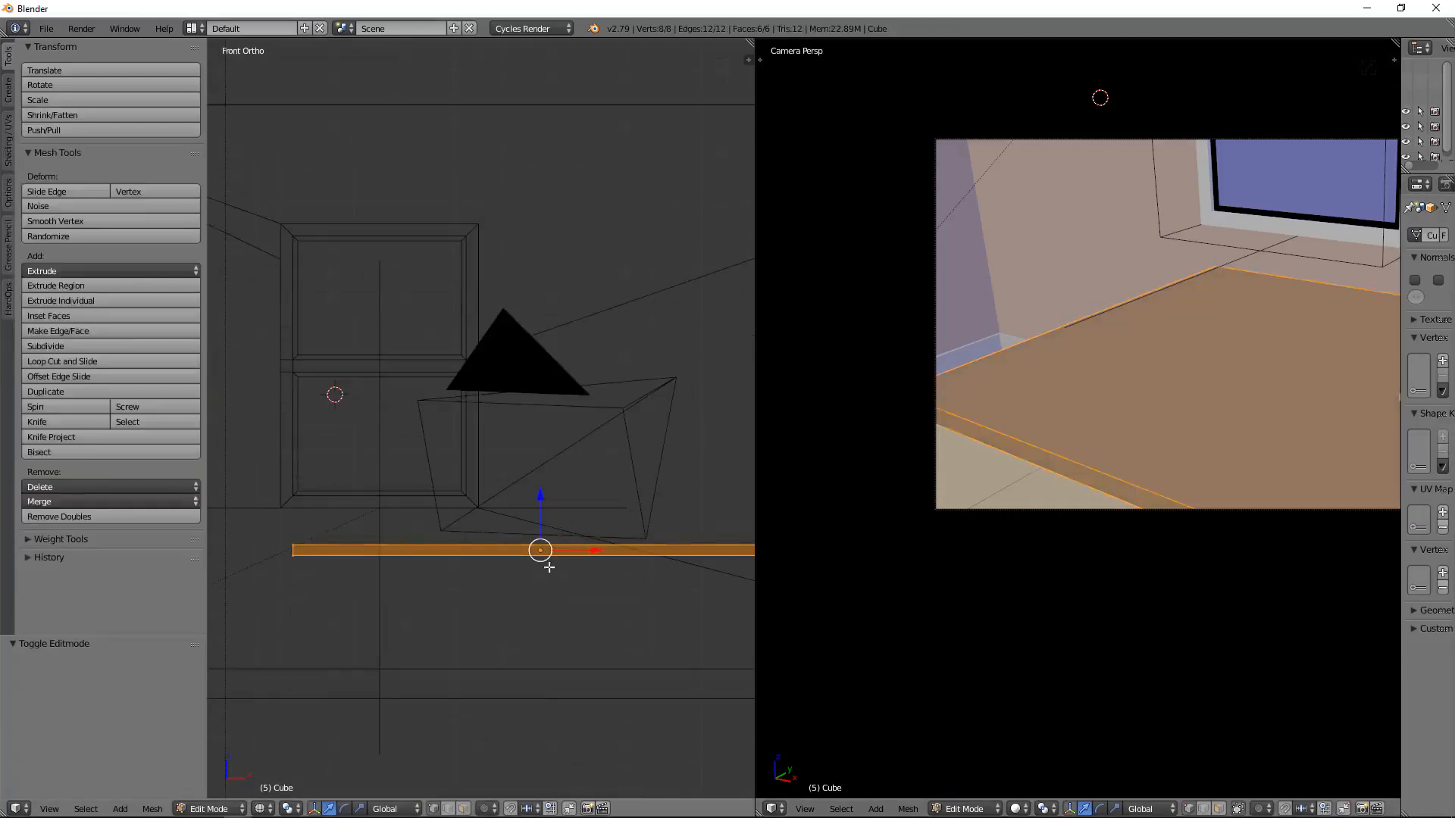
key("a")
key("b")
key("Escape")
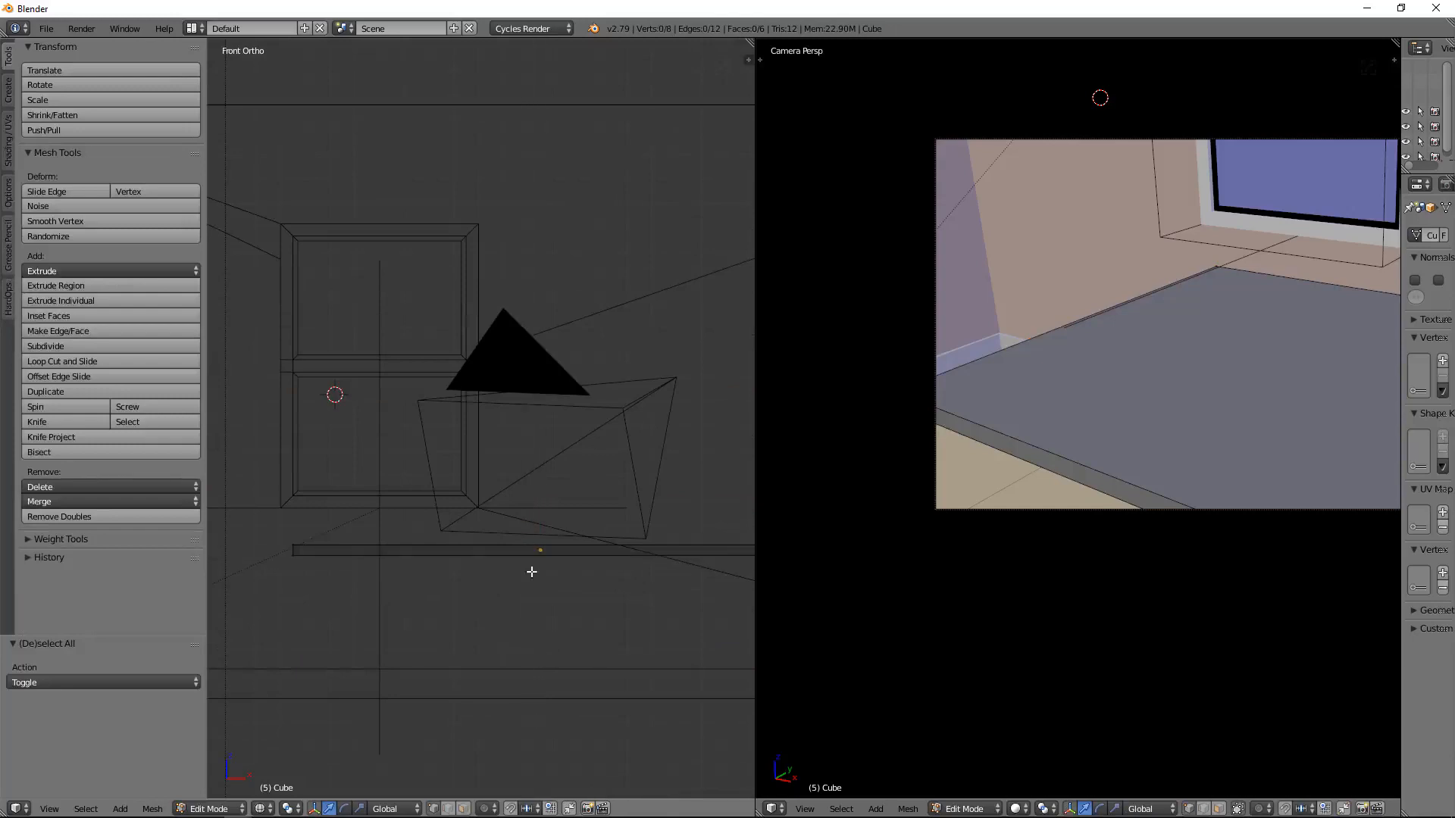
left_click(531, 549)
key("b")
key("Escape")
left_click(453, 809)
key("b")
left_click_drag(577, 570, 541, 515)
key("a")
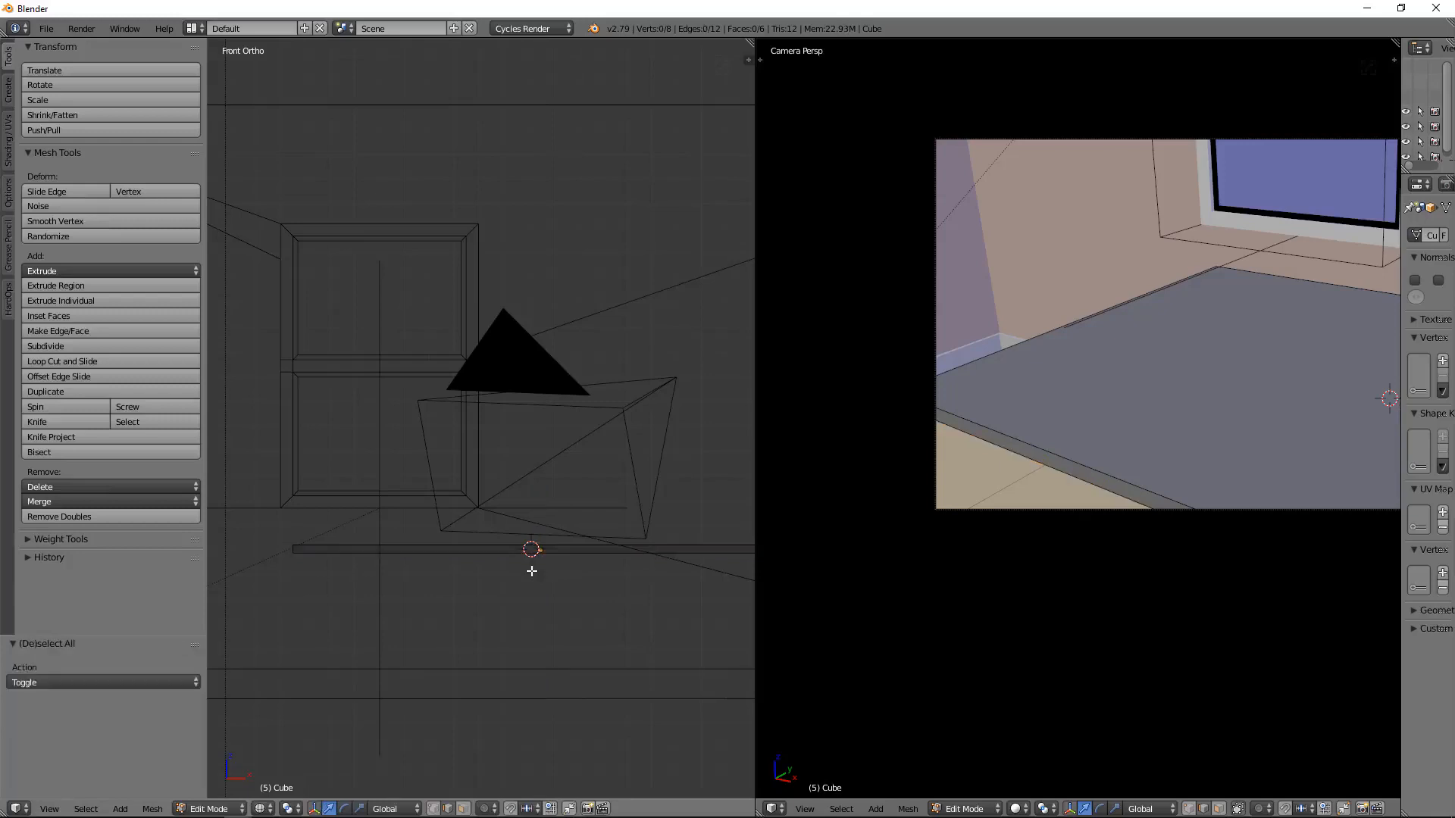
Apply the slab's rotation and scale in Object Mode.
key("Tab")
key("ctrl+a")
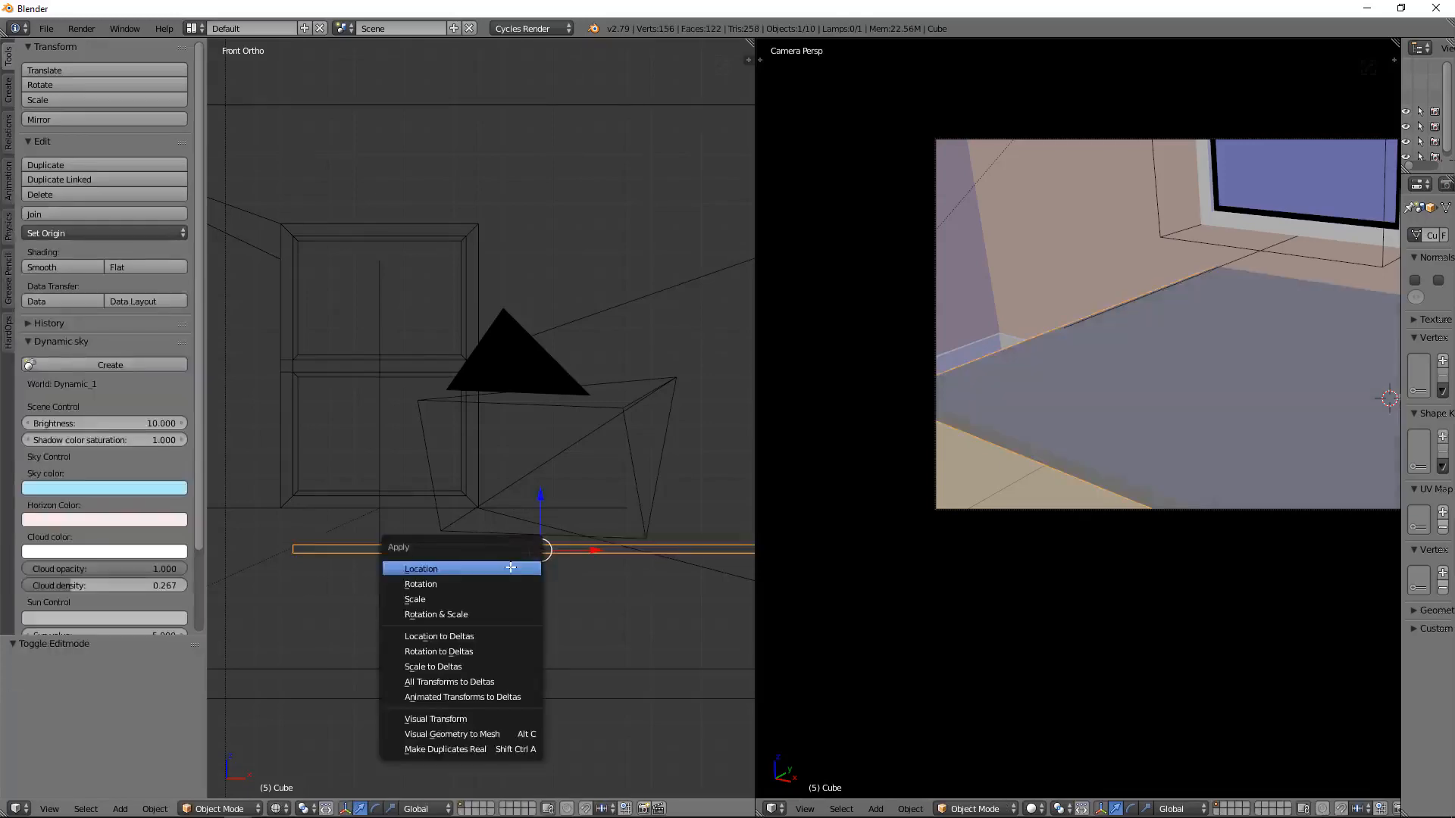
left_click(506, 612)
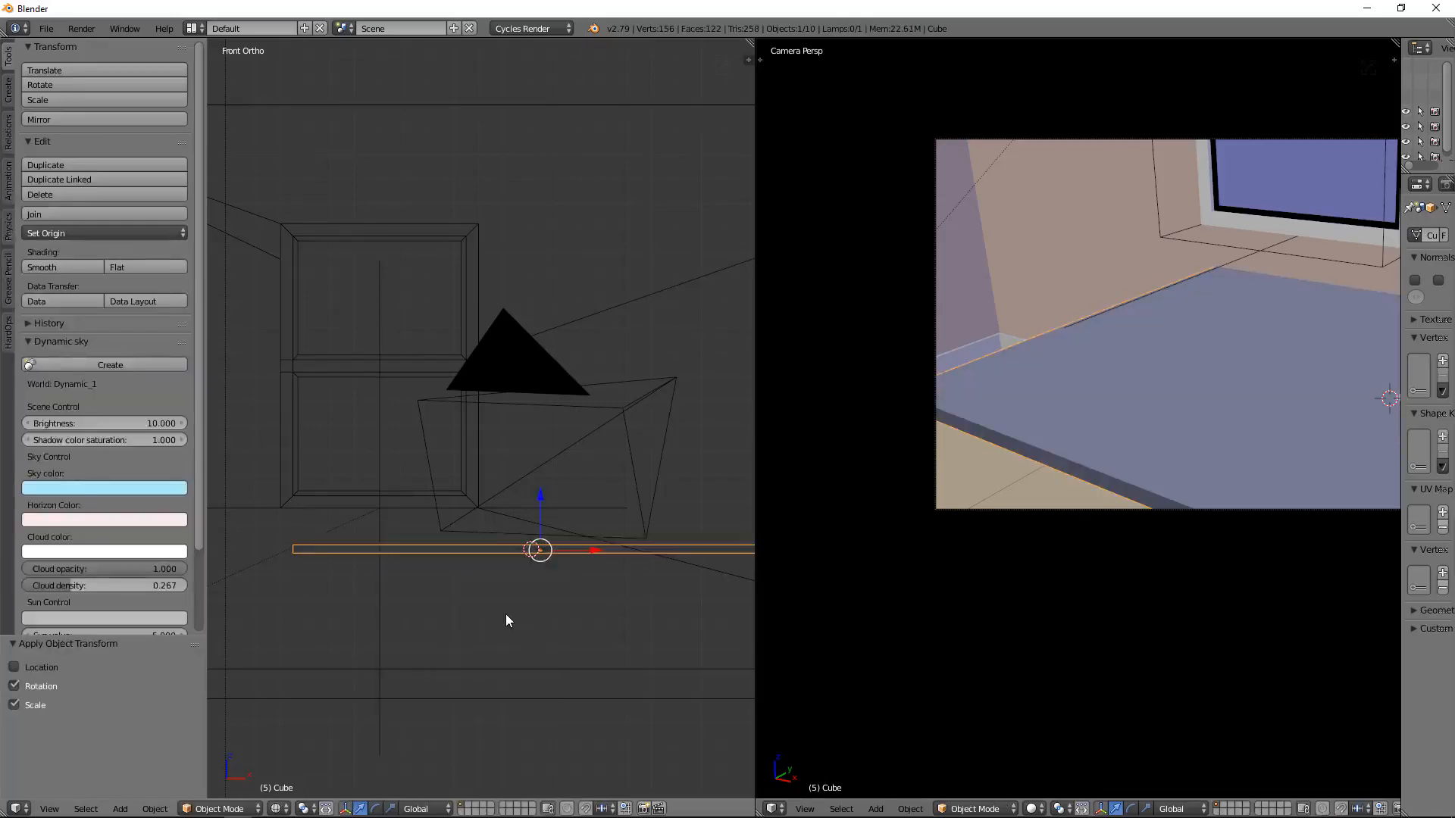
Select the slab's entire mesh and recalculate its normals to be consistent, facing outward.
key("Tab")
key("a")
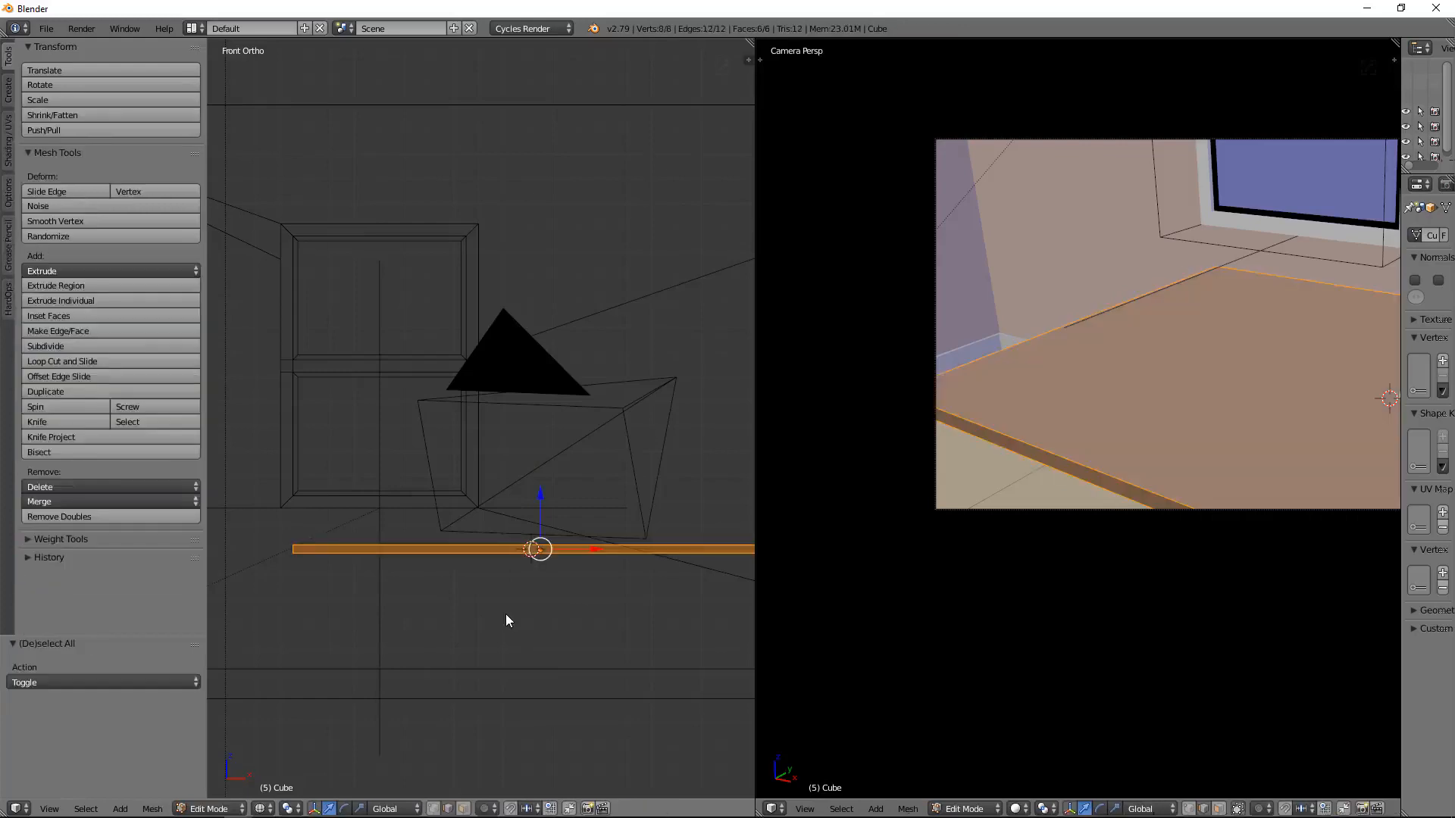
key("Tab")
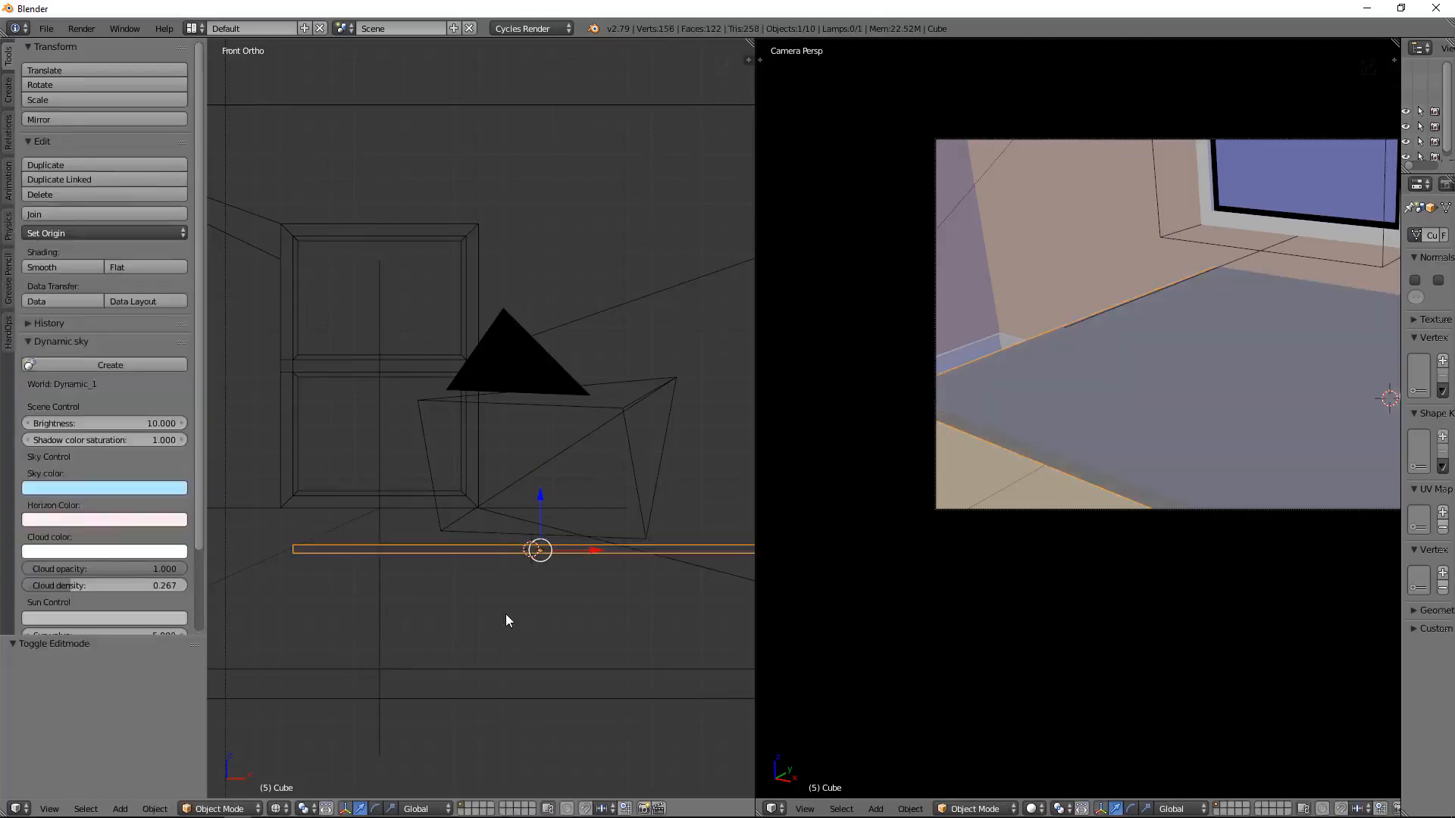
key("Tab")
key("ctrl+n")
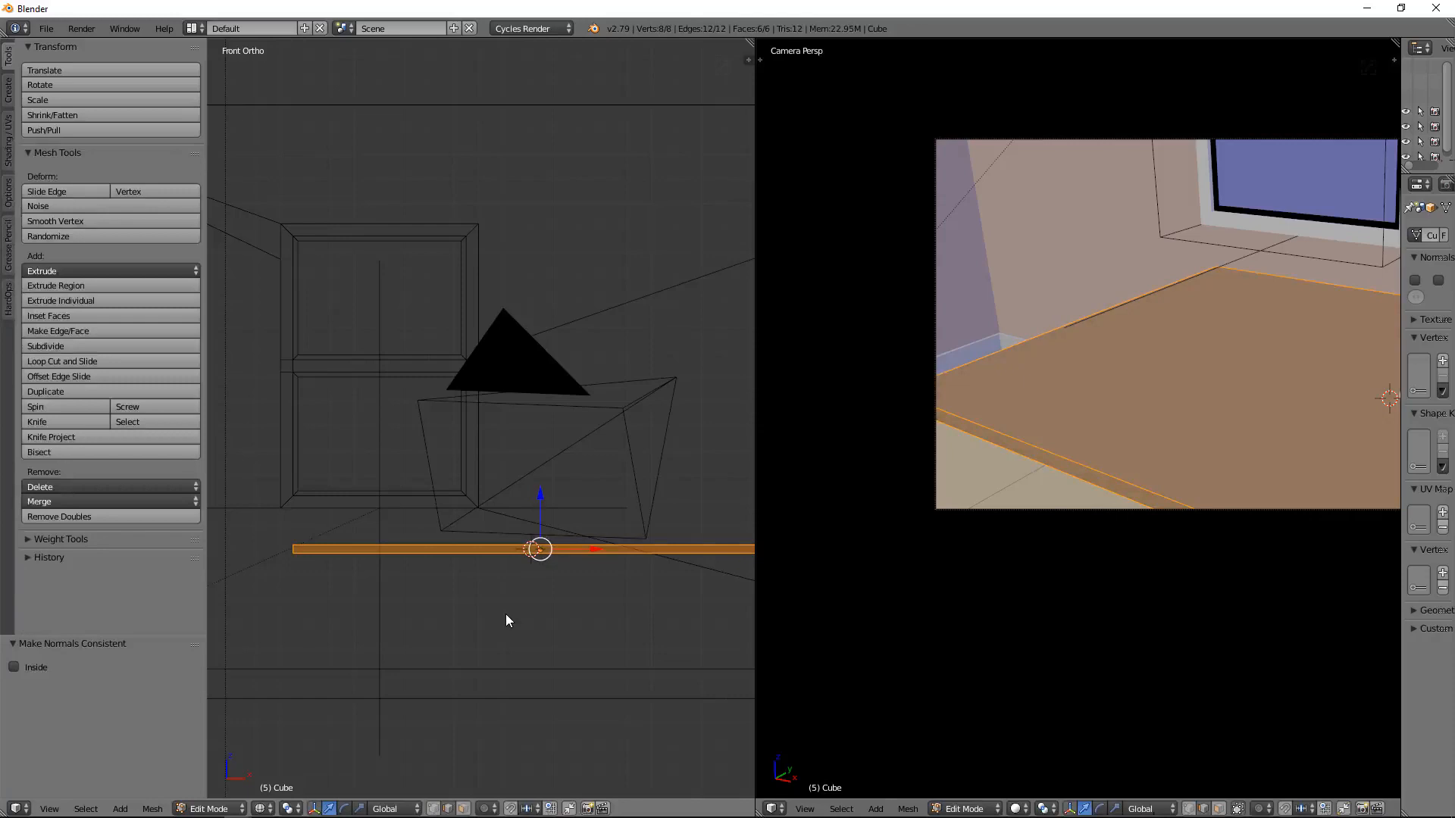
key("Tab")
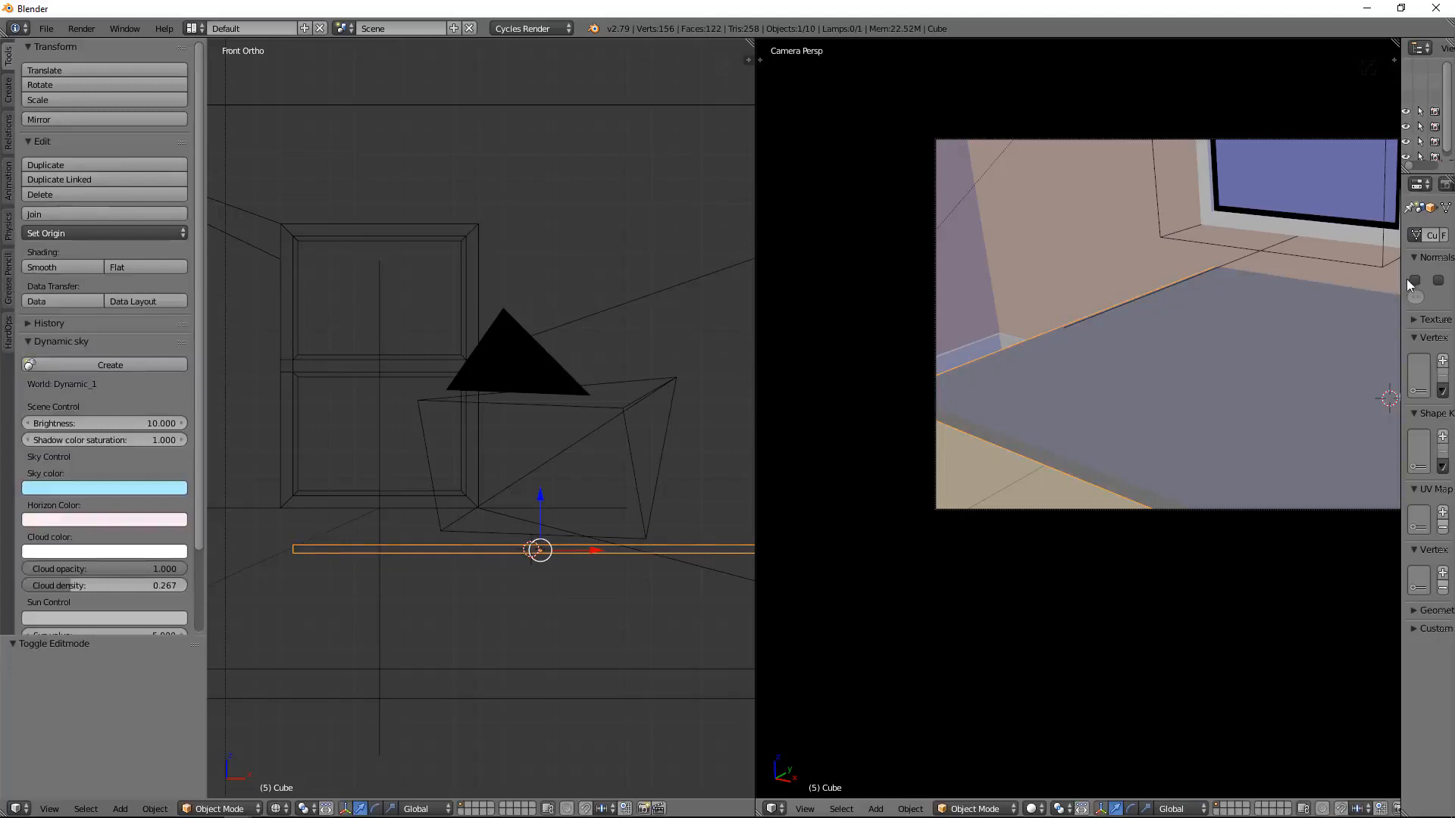
Switch the slab's mesh editing to face selection, try selecting the bottom face from an orbited view, and clear the selection.
key("KP_7")
key("Tab")
middle_click_drag(561, 484, 555, 332)
left_click(463, 808)
right_click(514, 459)
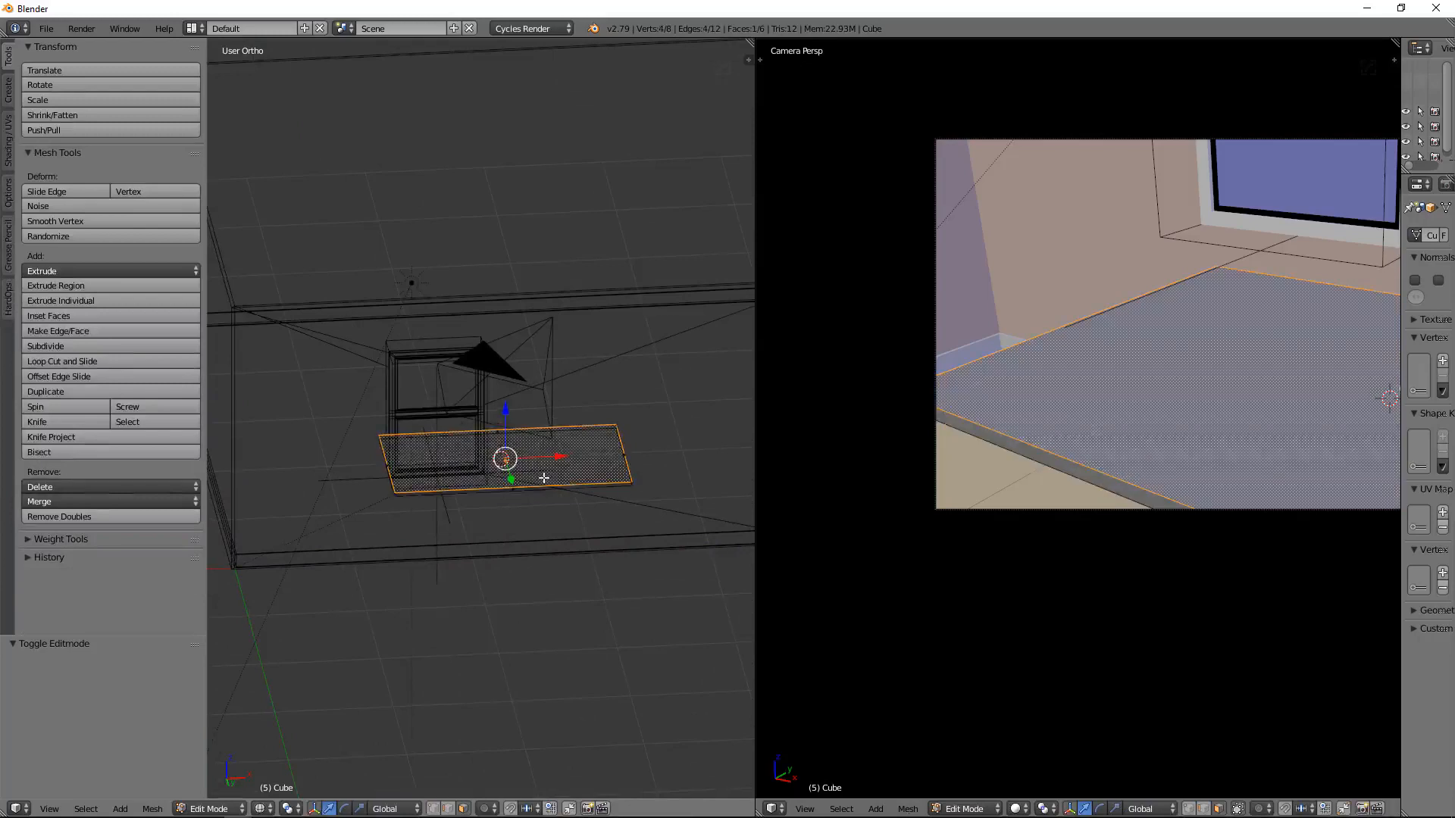
right_click(544, 478)
right_click(516, 468)
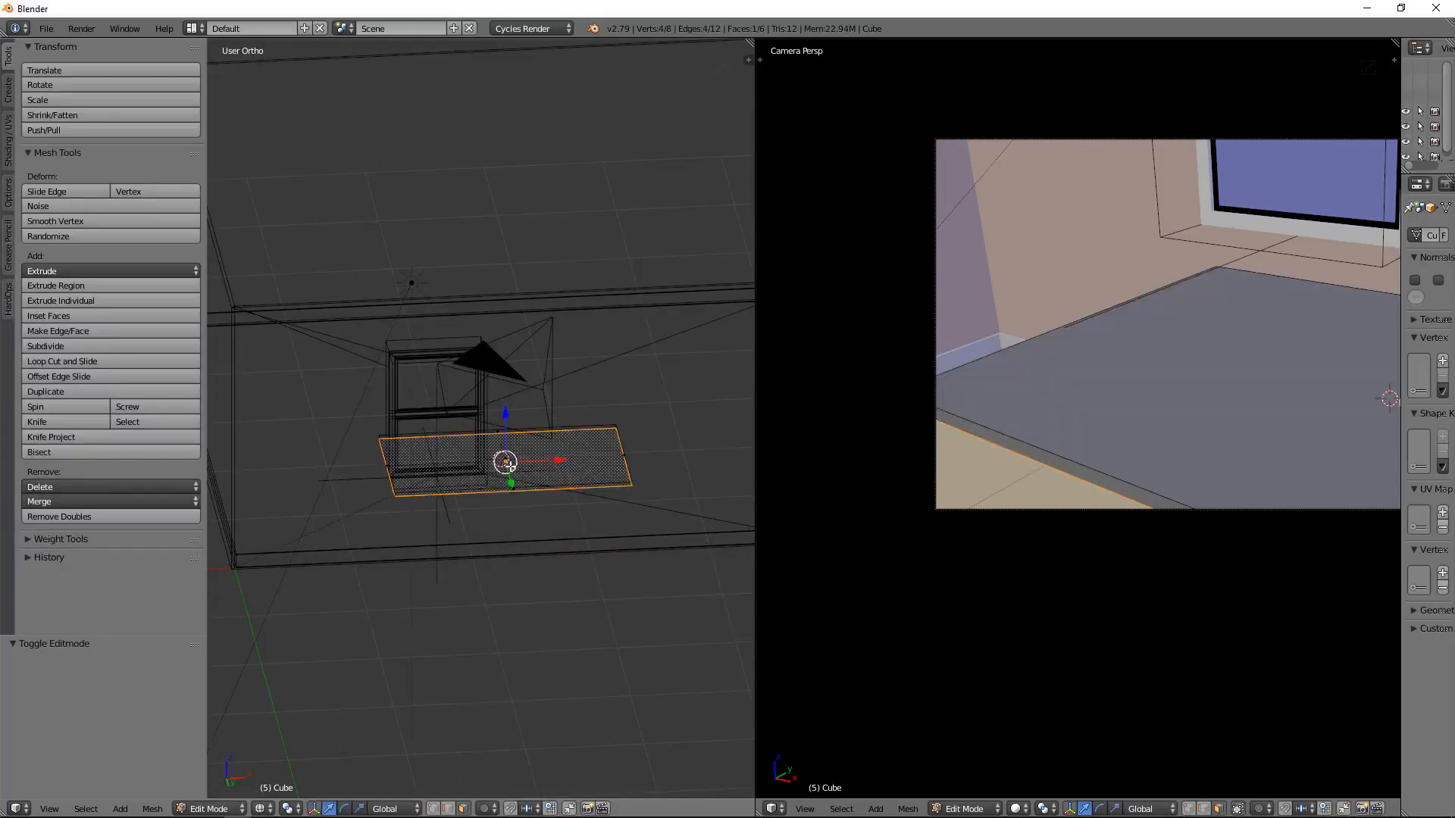
key("a")
Reapply the slab's rotation and scale in Object Mode and return to mesh editing.
key("Tab")
key("ctrl+a")
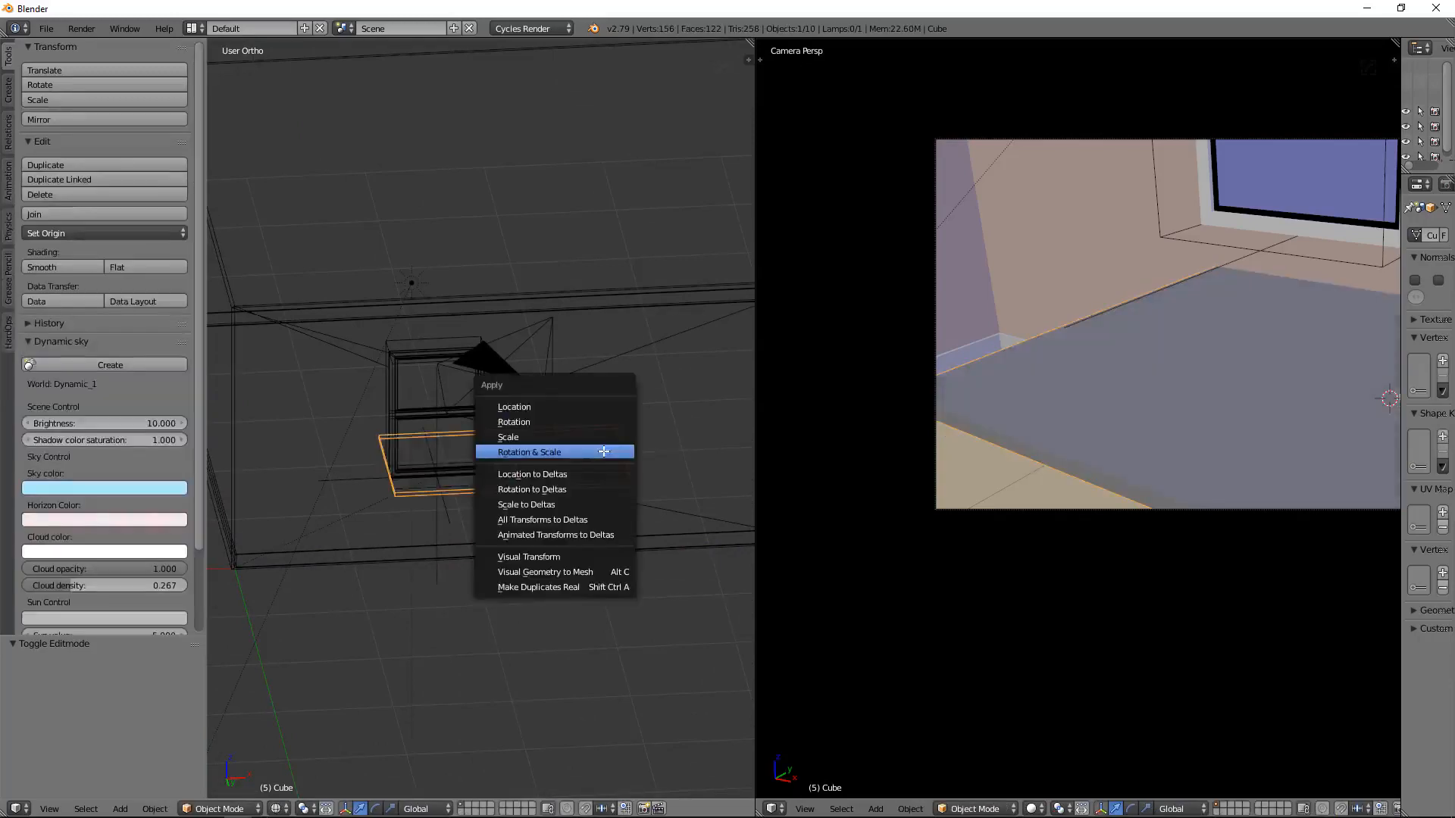
left_click(603, 452)
key("Tab")
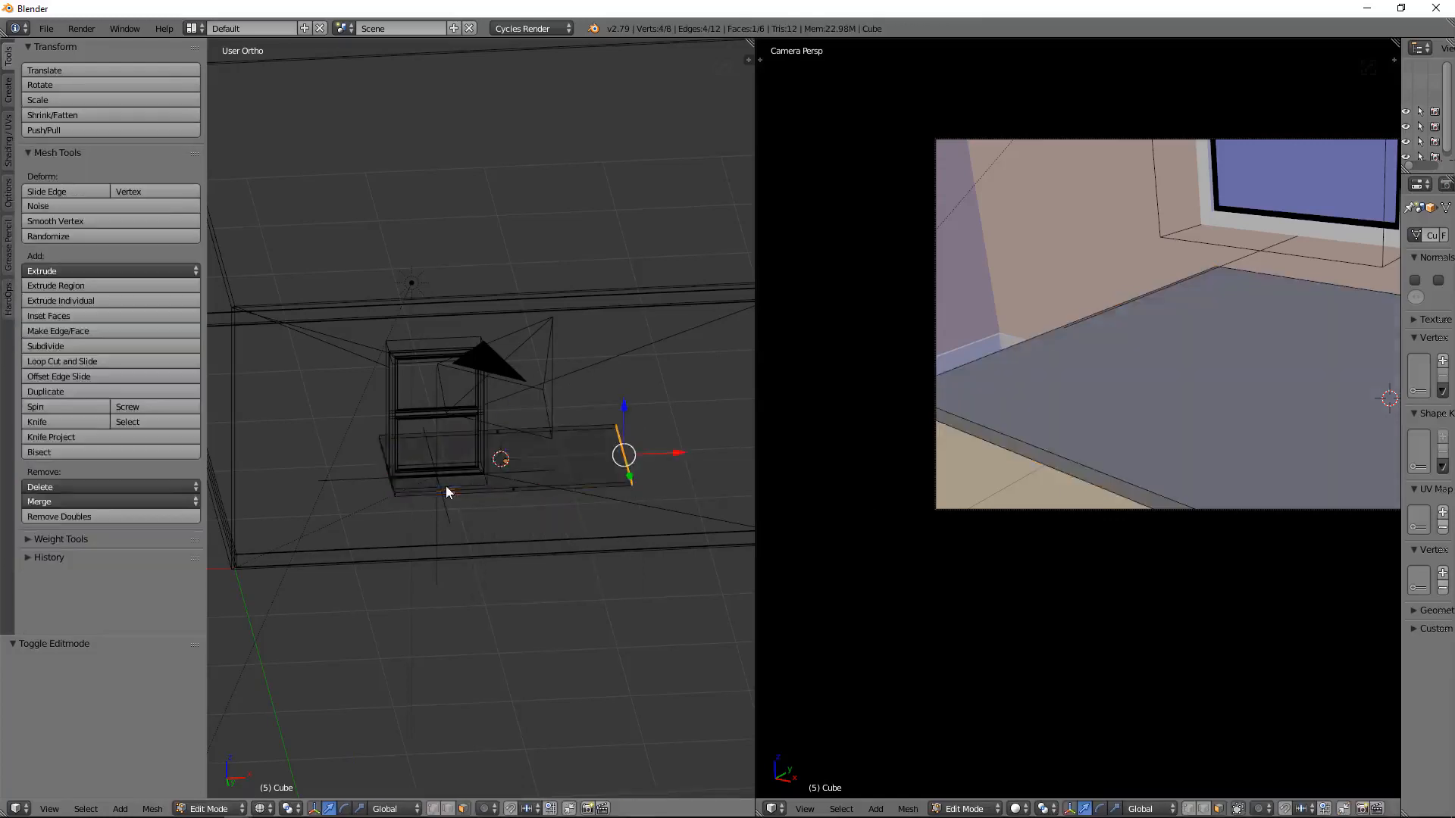
Select the slab's bottom face and inset it by about 0.047 in the top view.
right_click(505, 465)
middle_click_drag(505, 466, 502, 475)
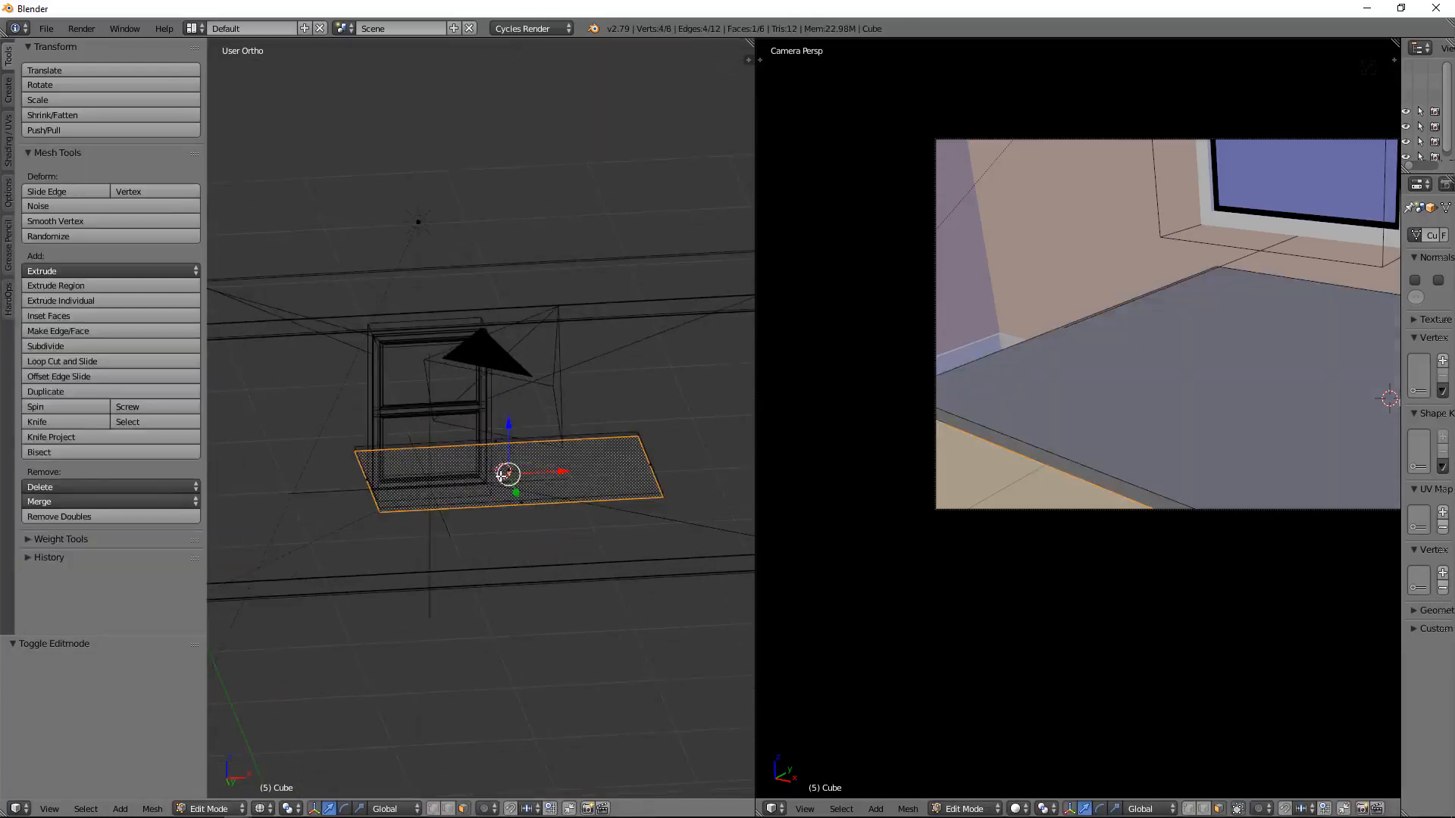
key("KP_7")
scroll(504, 489, "down", 1)
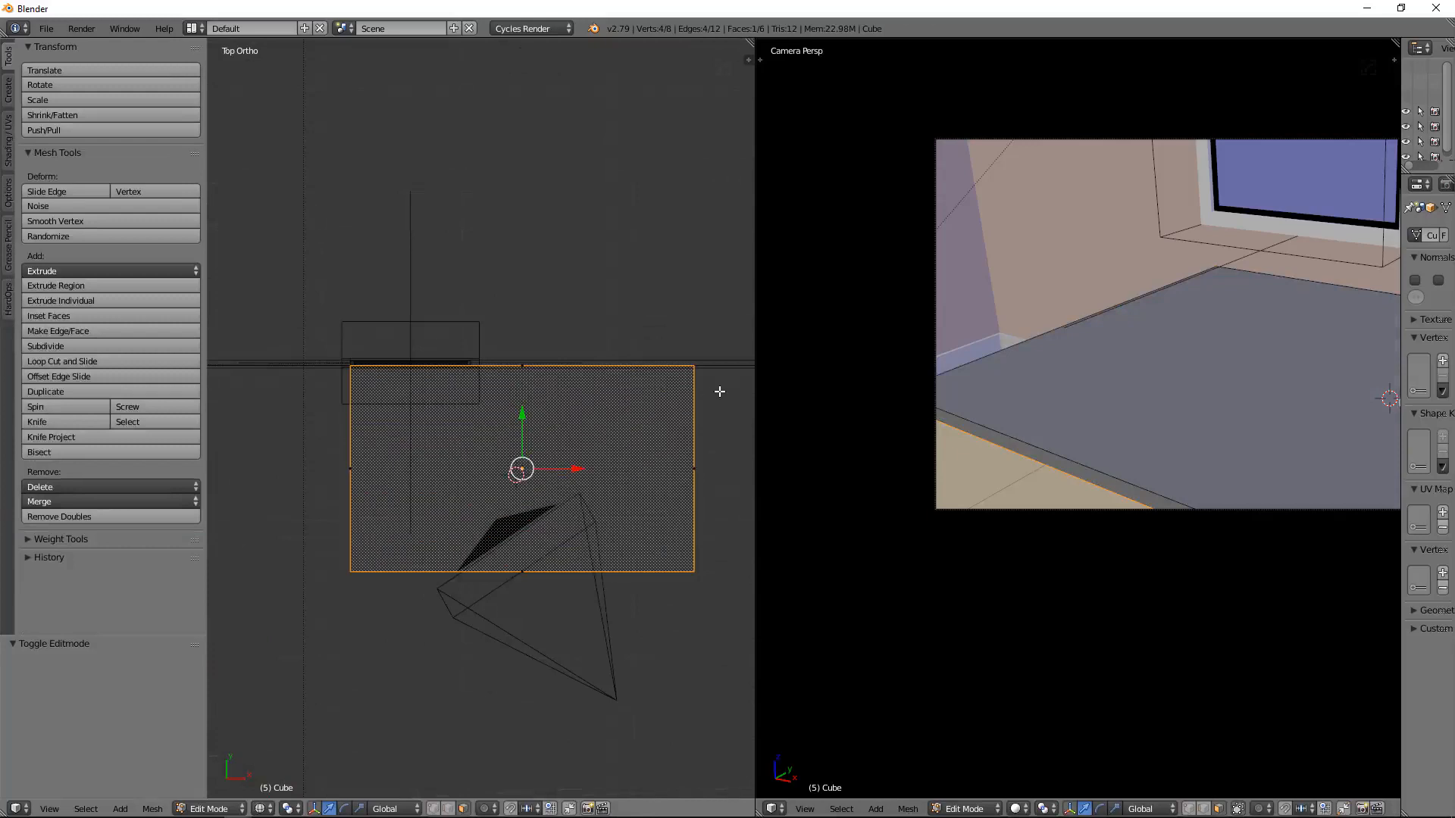
key("i")
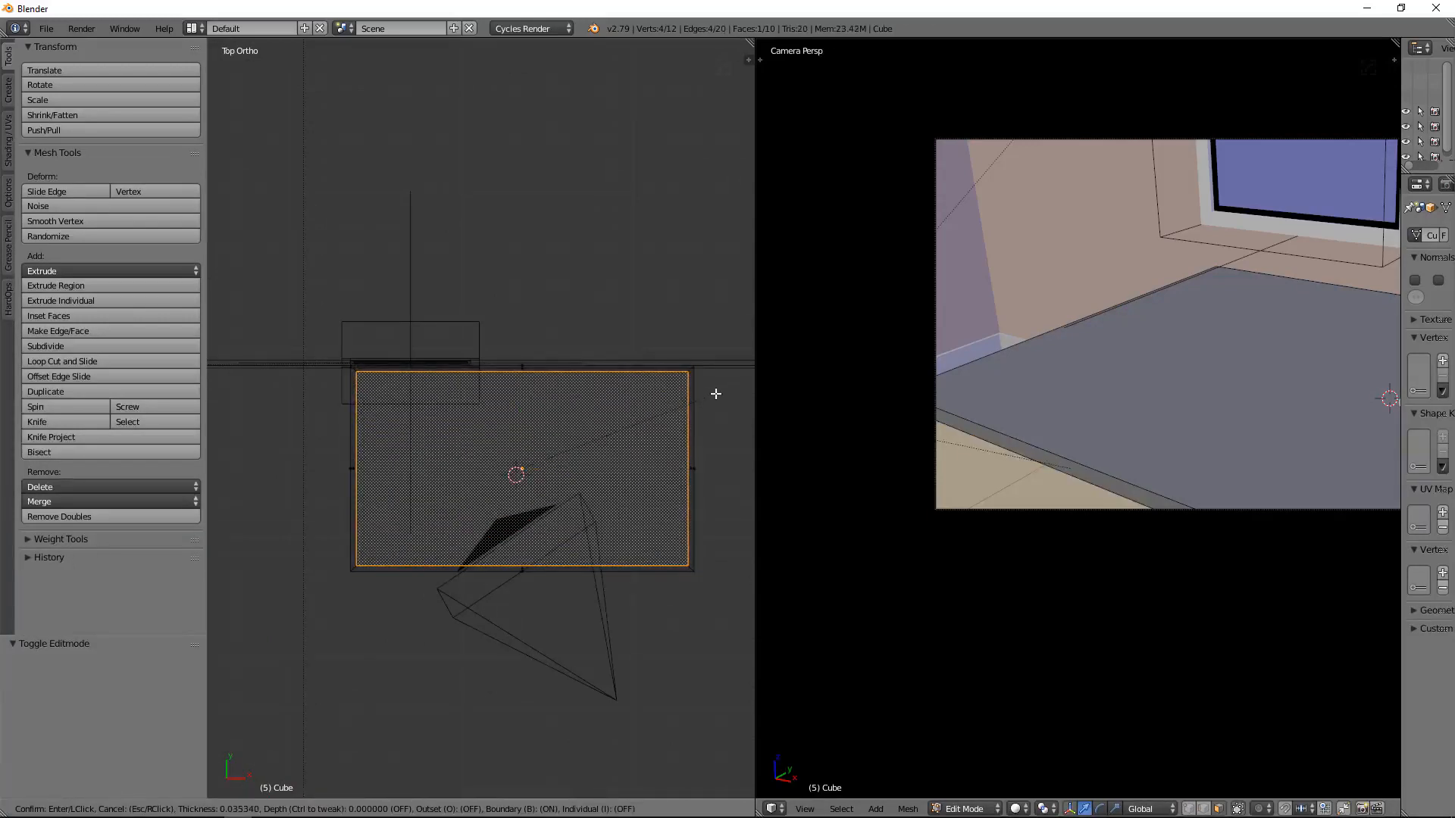
left_click(712, 393)
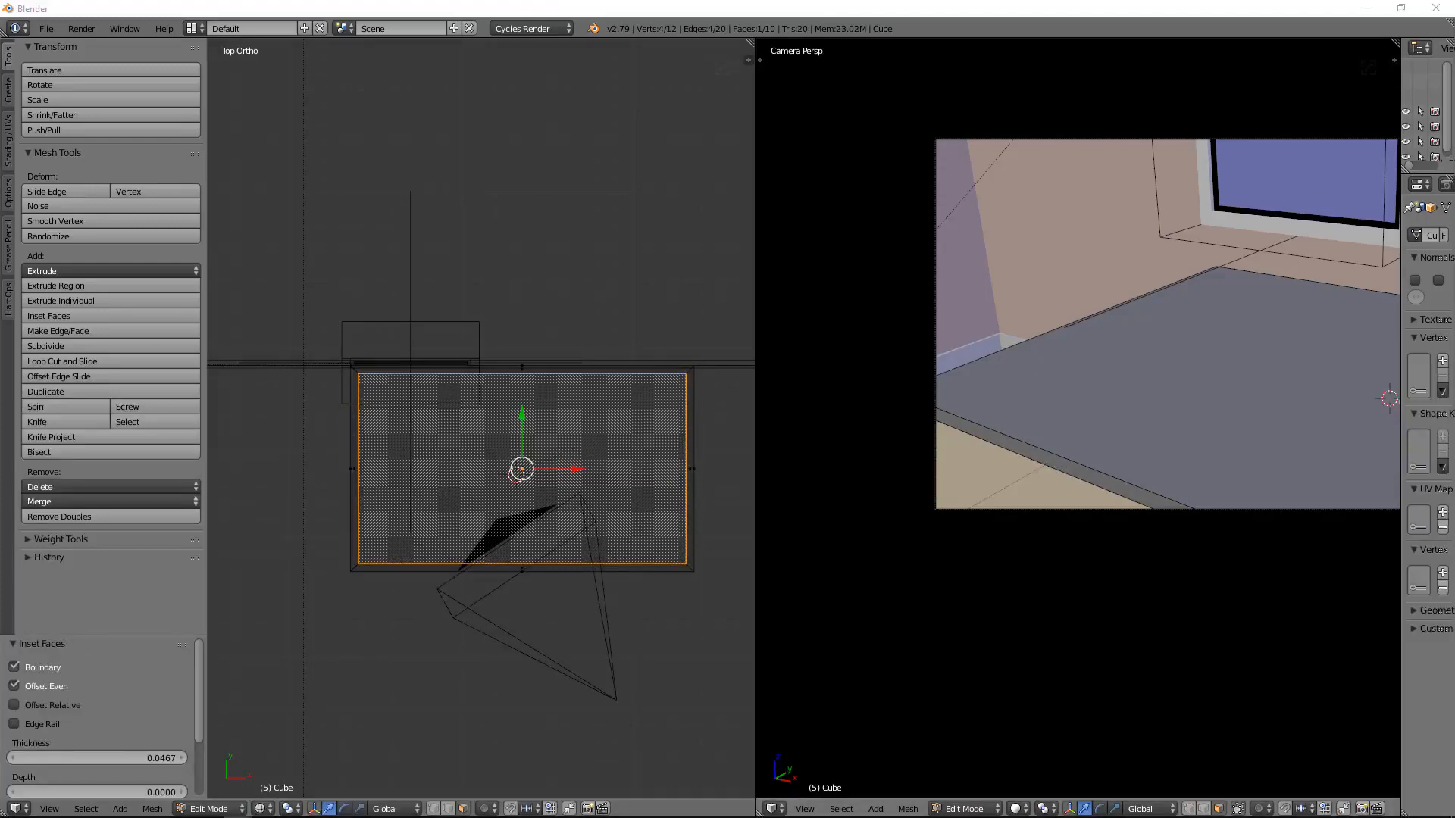
Scale the inset bottom face down slightly to about 0.991.
scroll(504, 497, "up", 1)
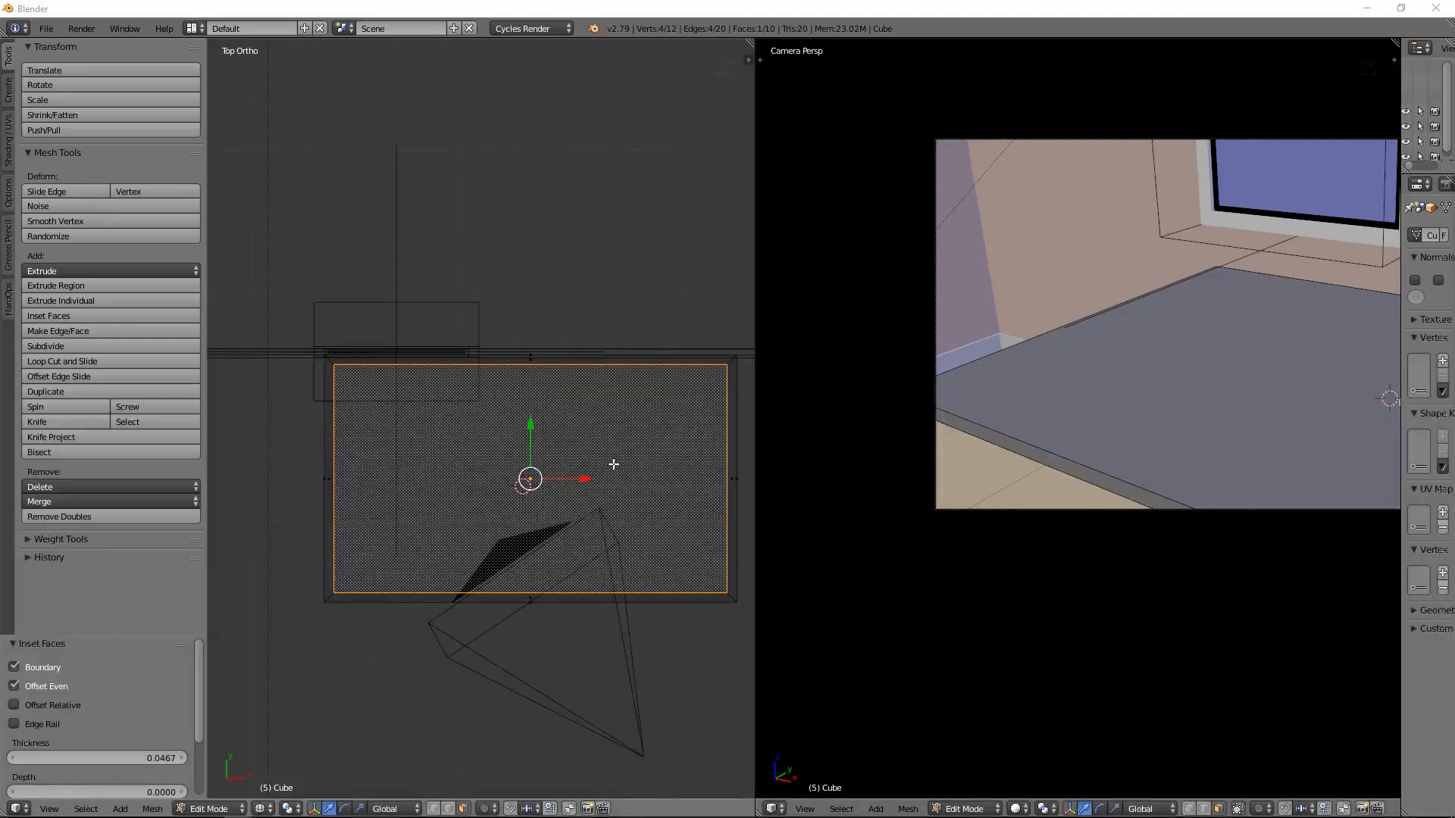
key("s")
right_click(531, 435)
key("s")
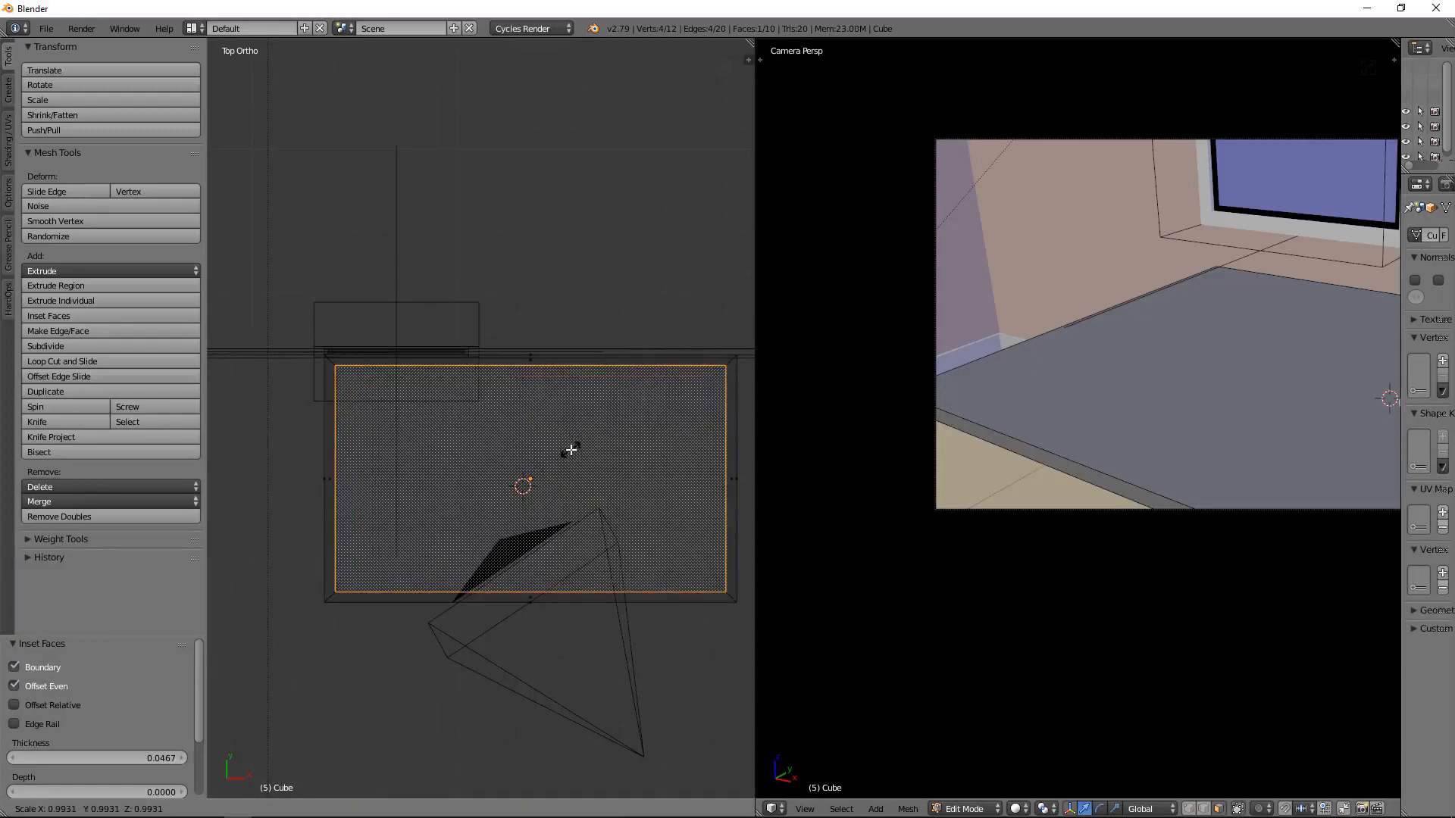
left_click(570, 450)
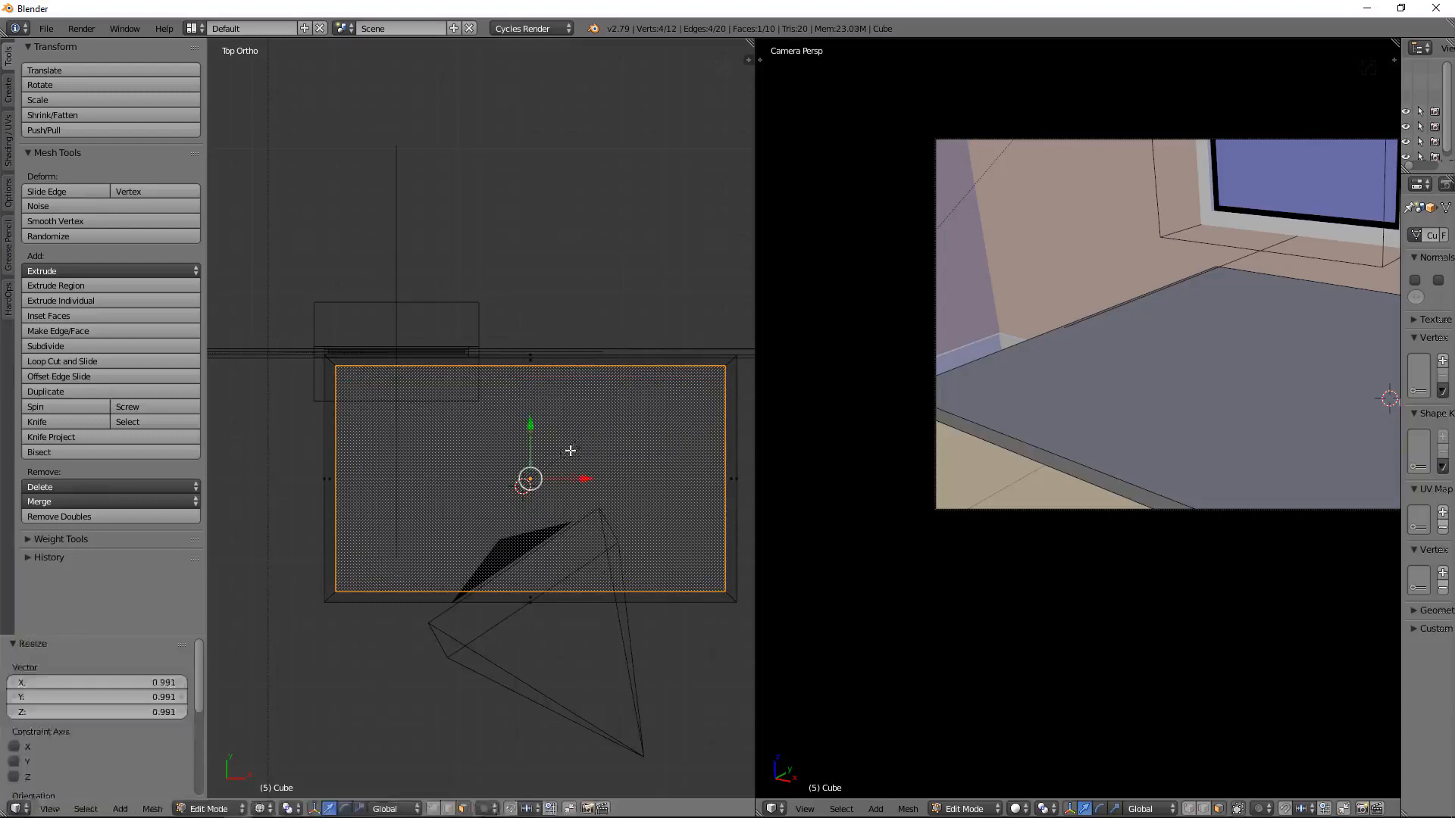
Extrude the inset bottom face downward by about 0.099 to form a frame under the slab.
middle_click_drag(539, 634, 525, 442)
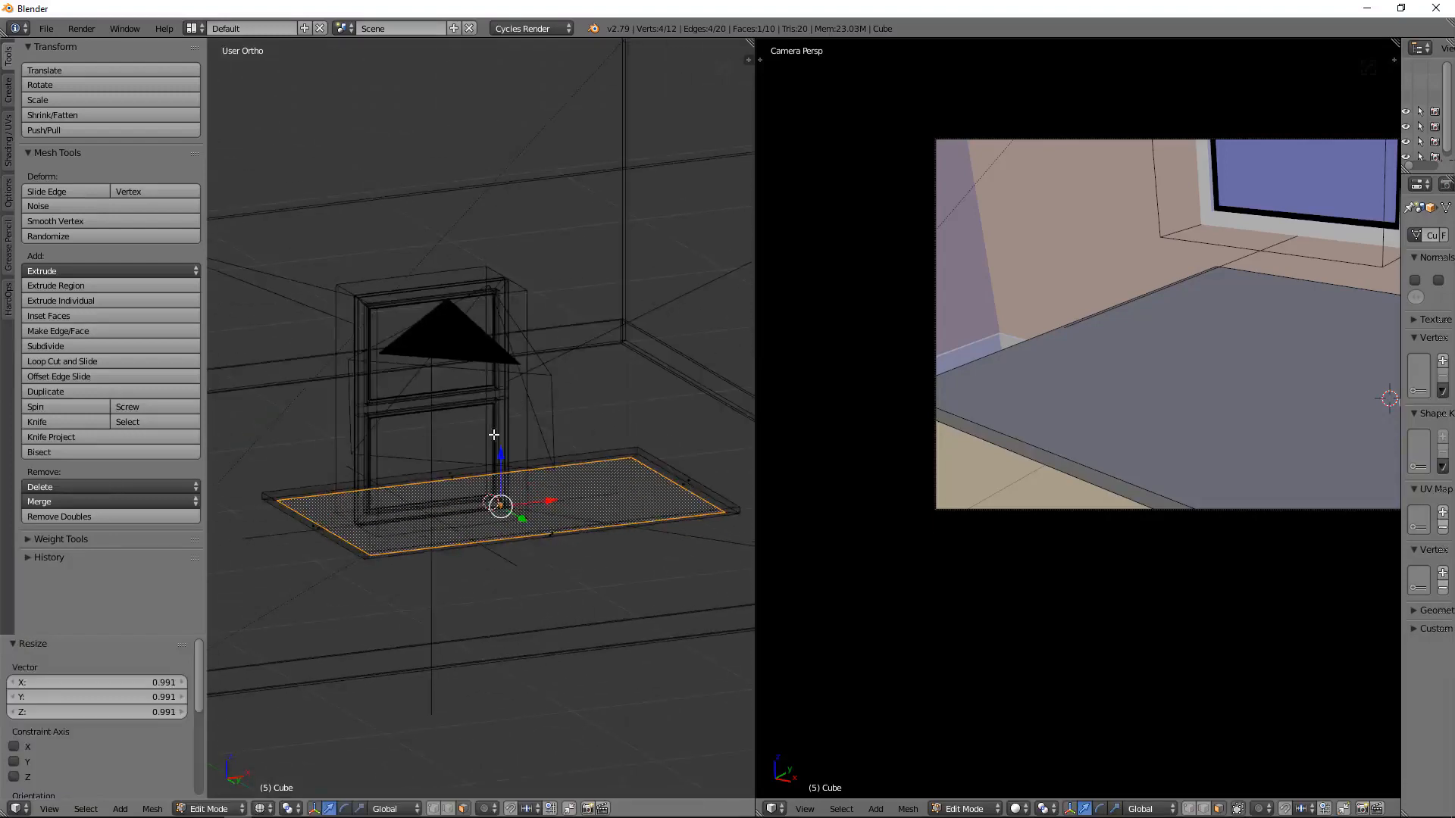
key("e")
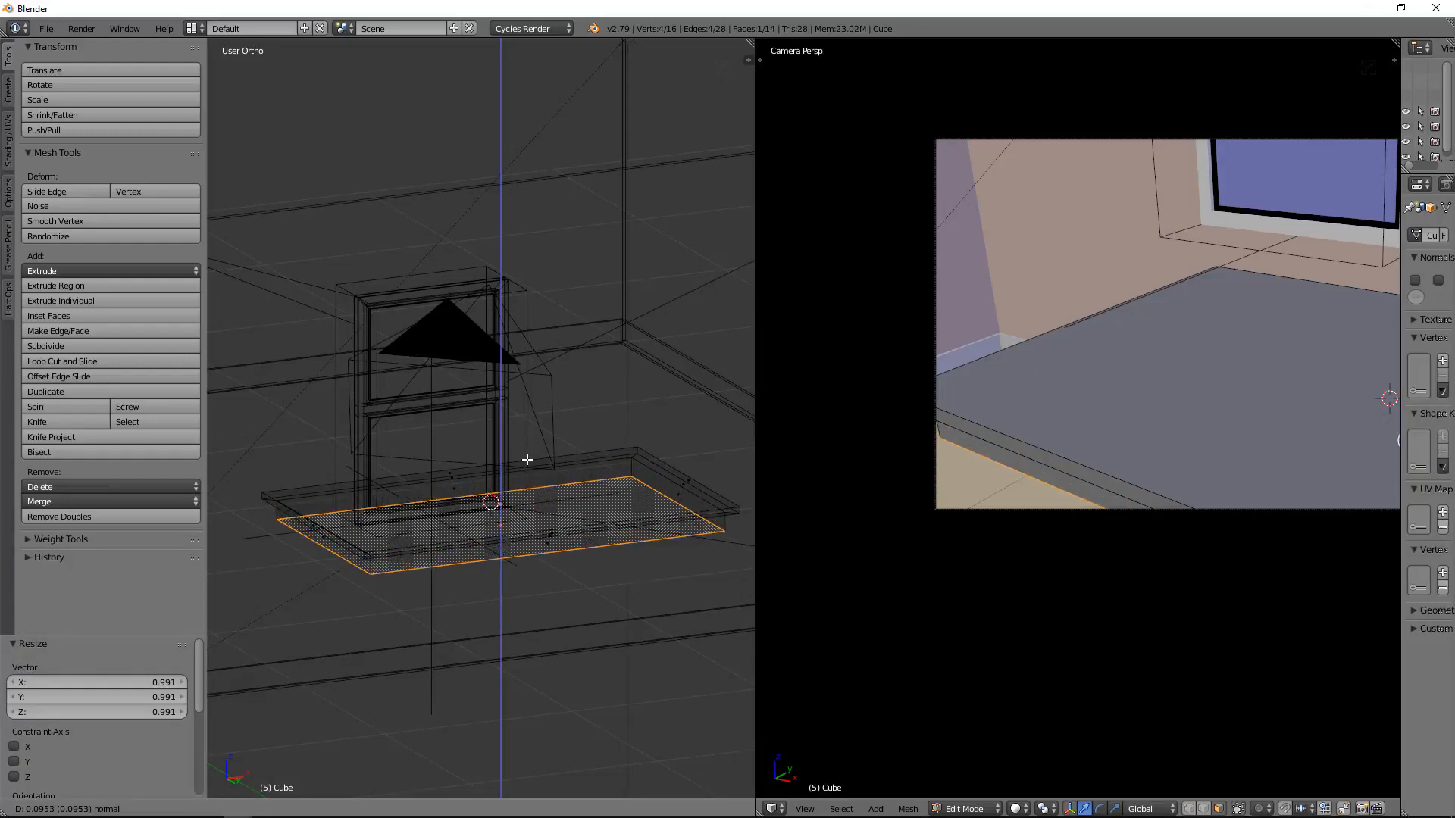
left_click(527, 459)
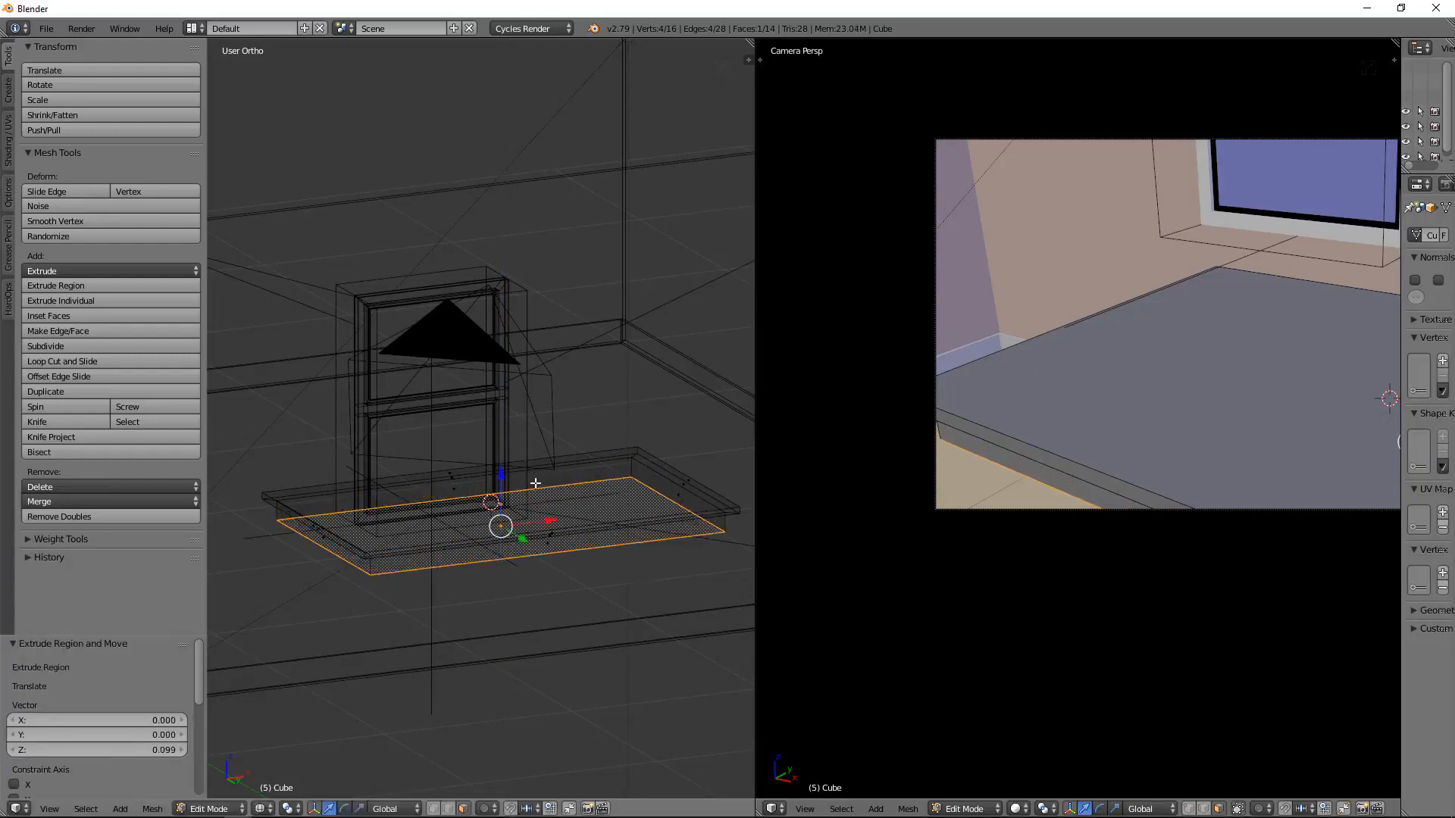
Inset the extruded bottom face by about 0.032 and return to Object Mode to view the slab from the side.
key("i")
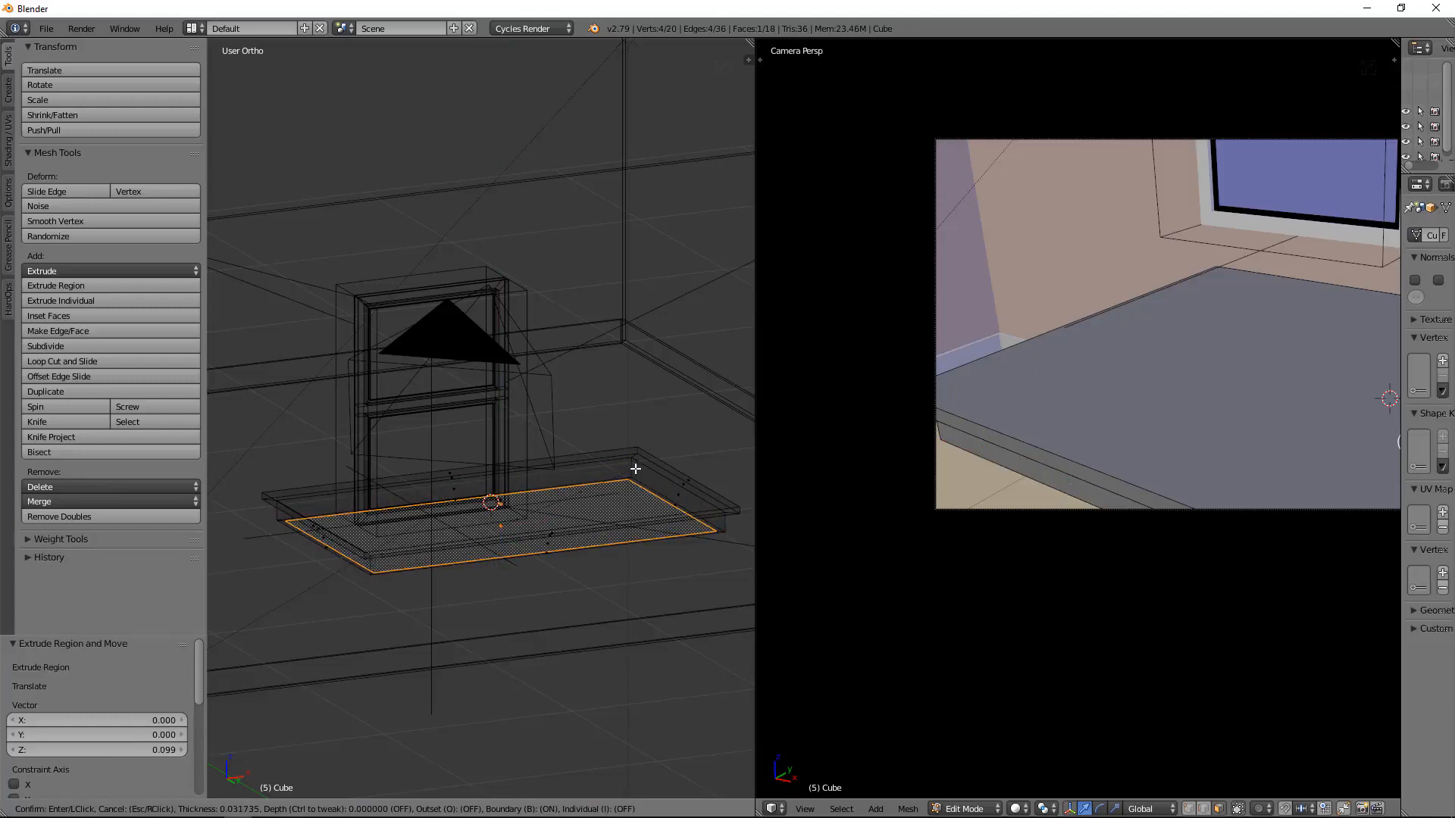
left_click(626, 469)
key("KP_7")
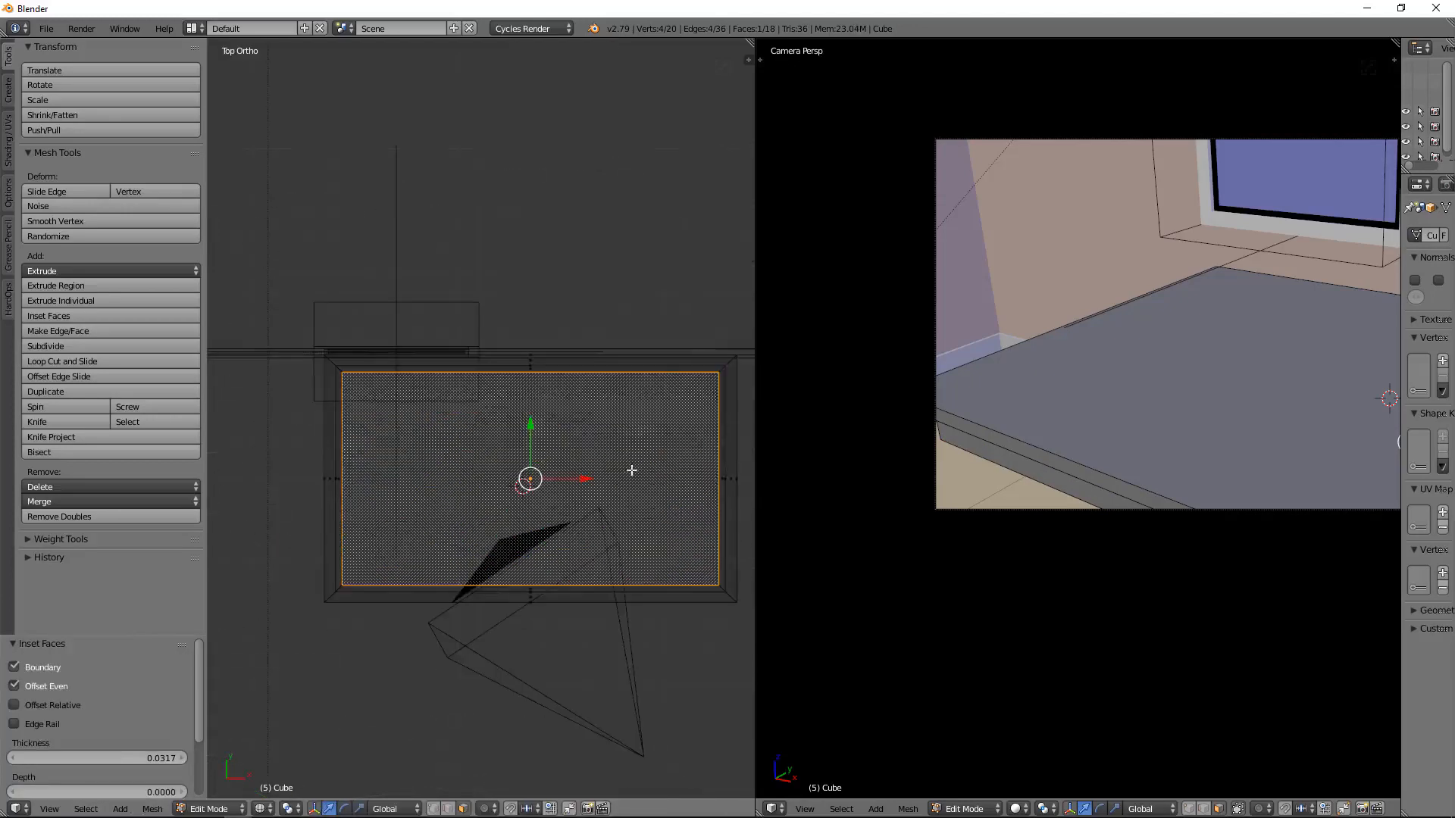
key("Tab")
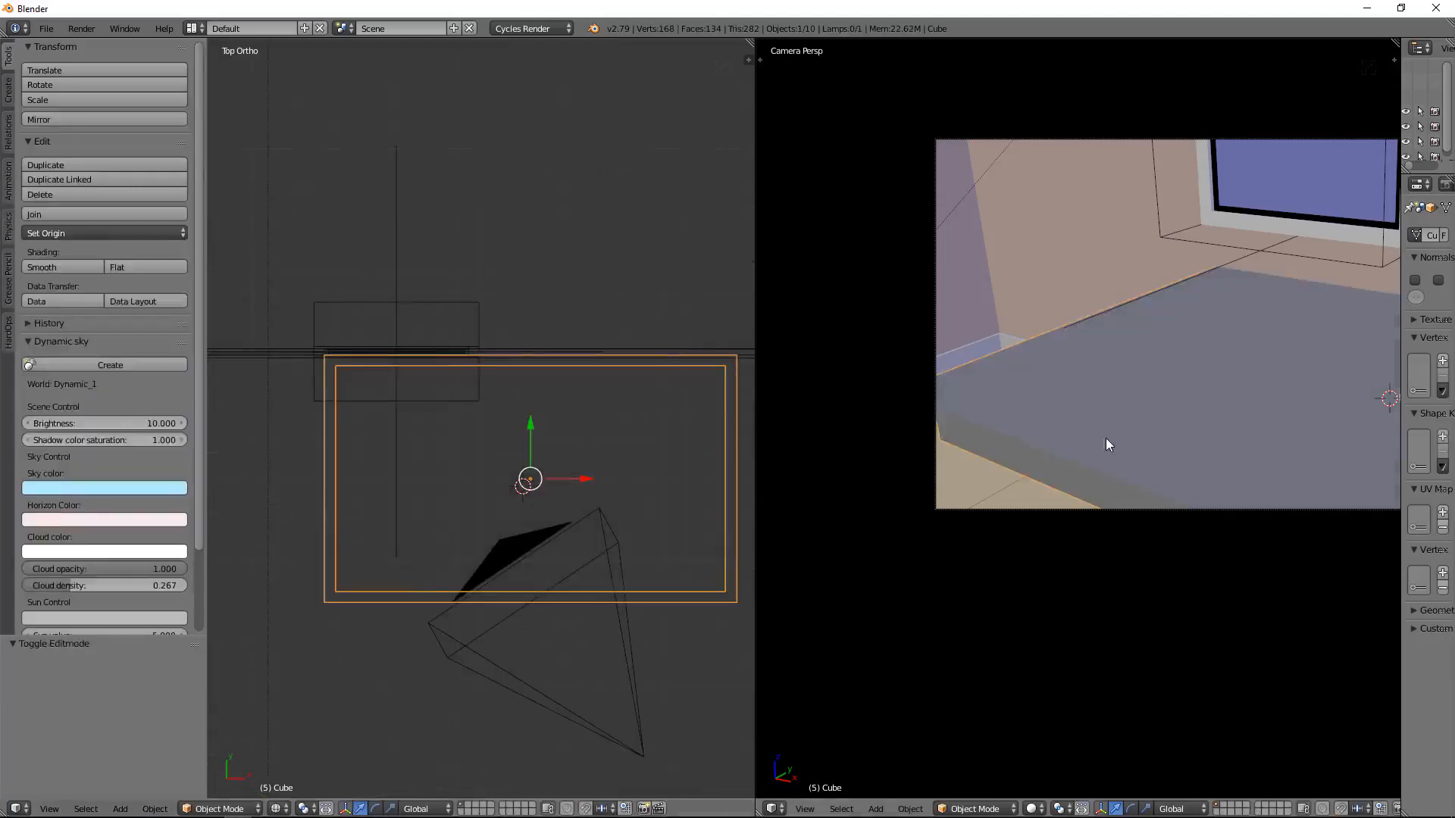
middle_click_drag(568, 520, 500, 512)
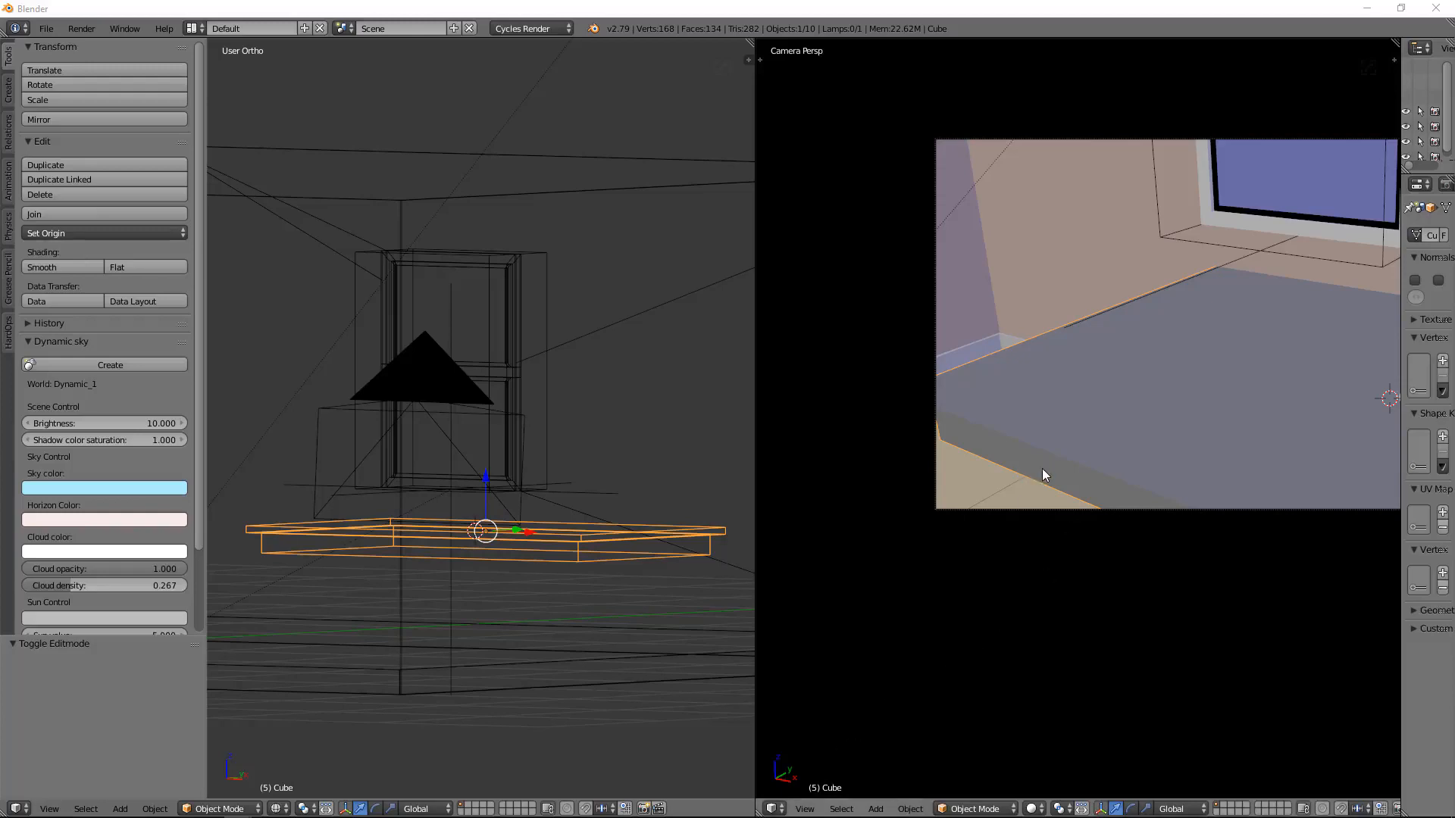
Select the table slab and check its location and dimensions in the transform properties.
right_click(1066, 441)
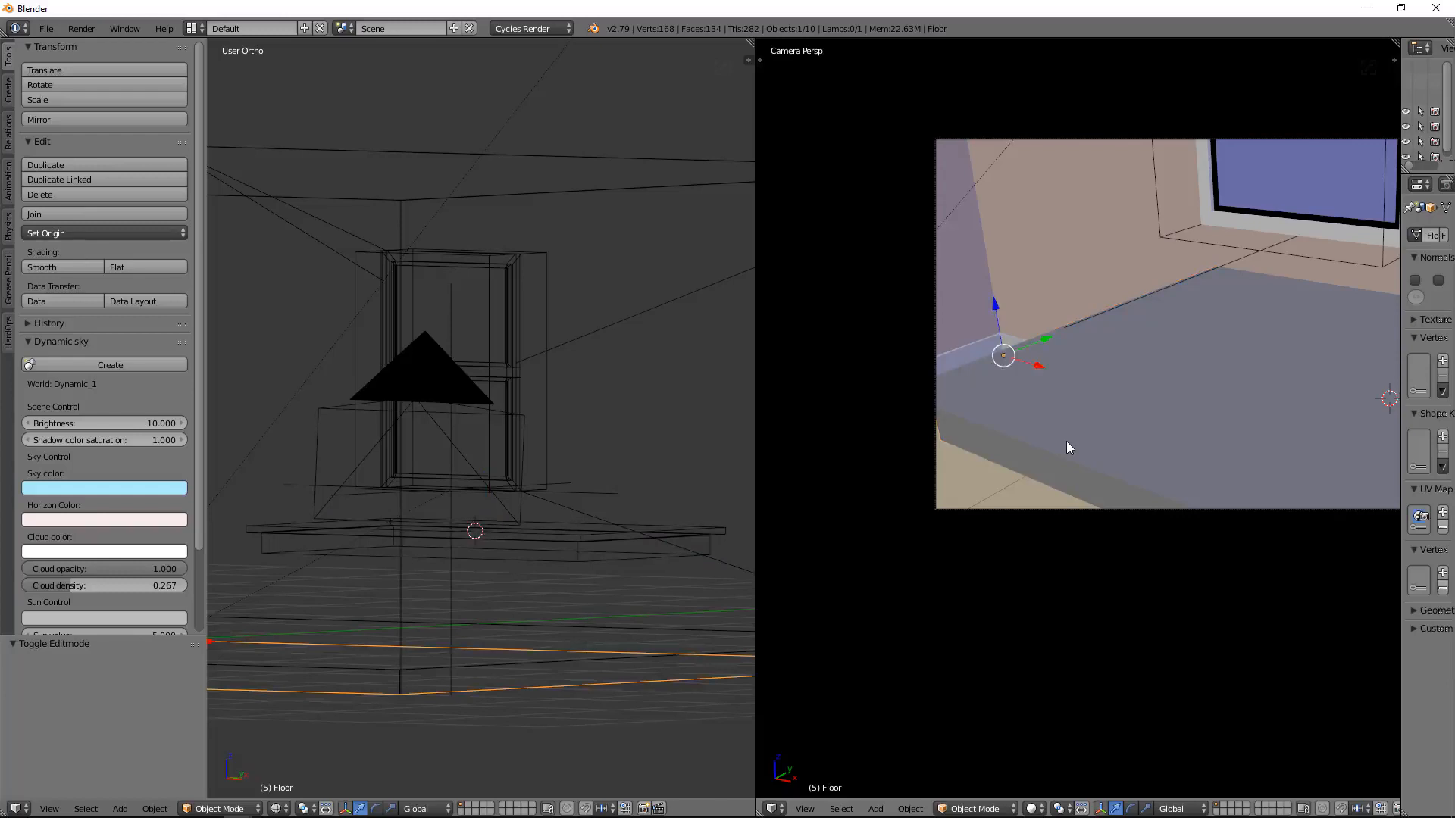
right_click(1066, 385)
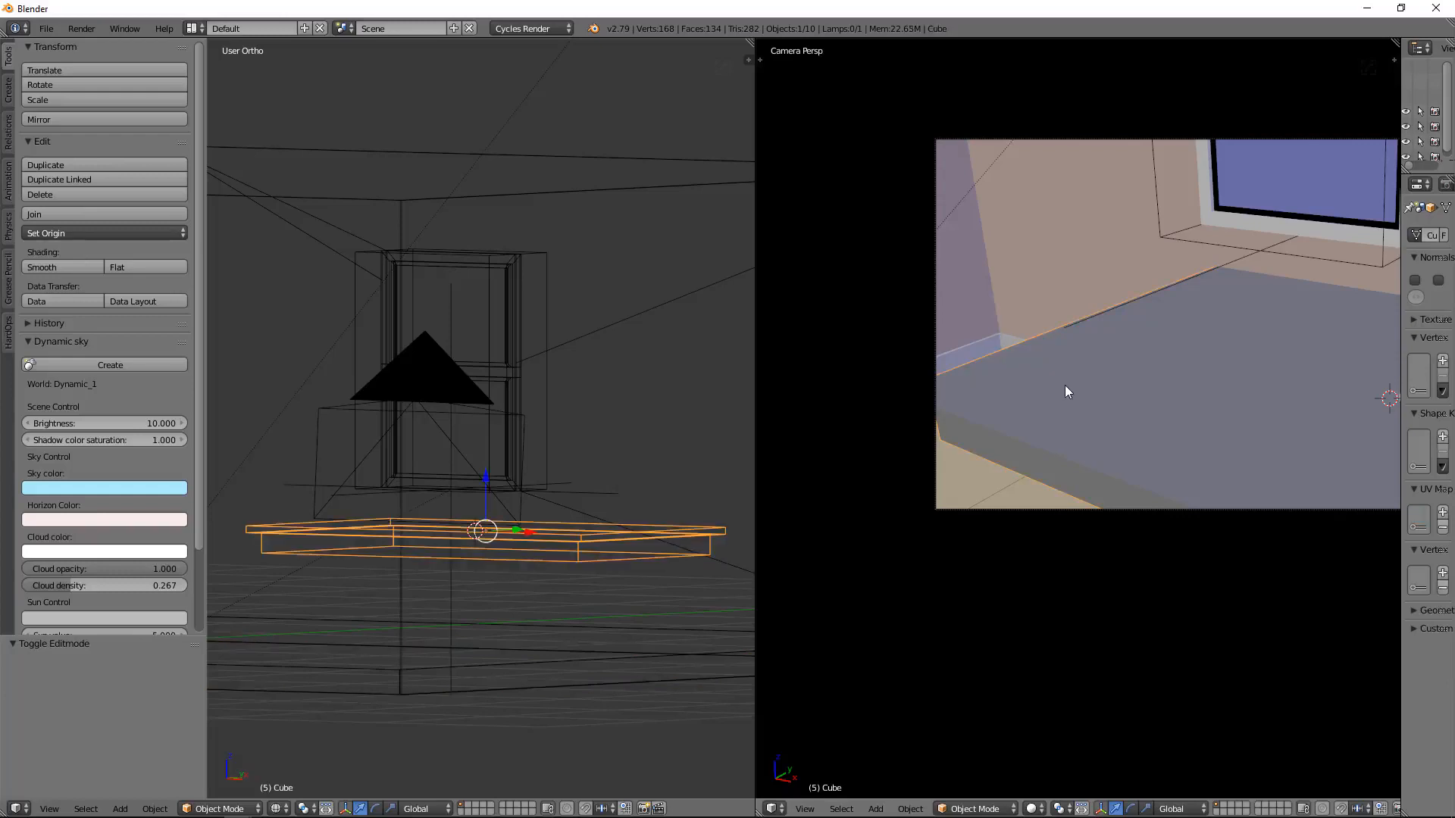
key("n")
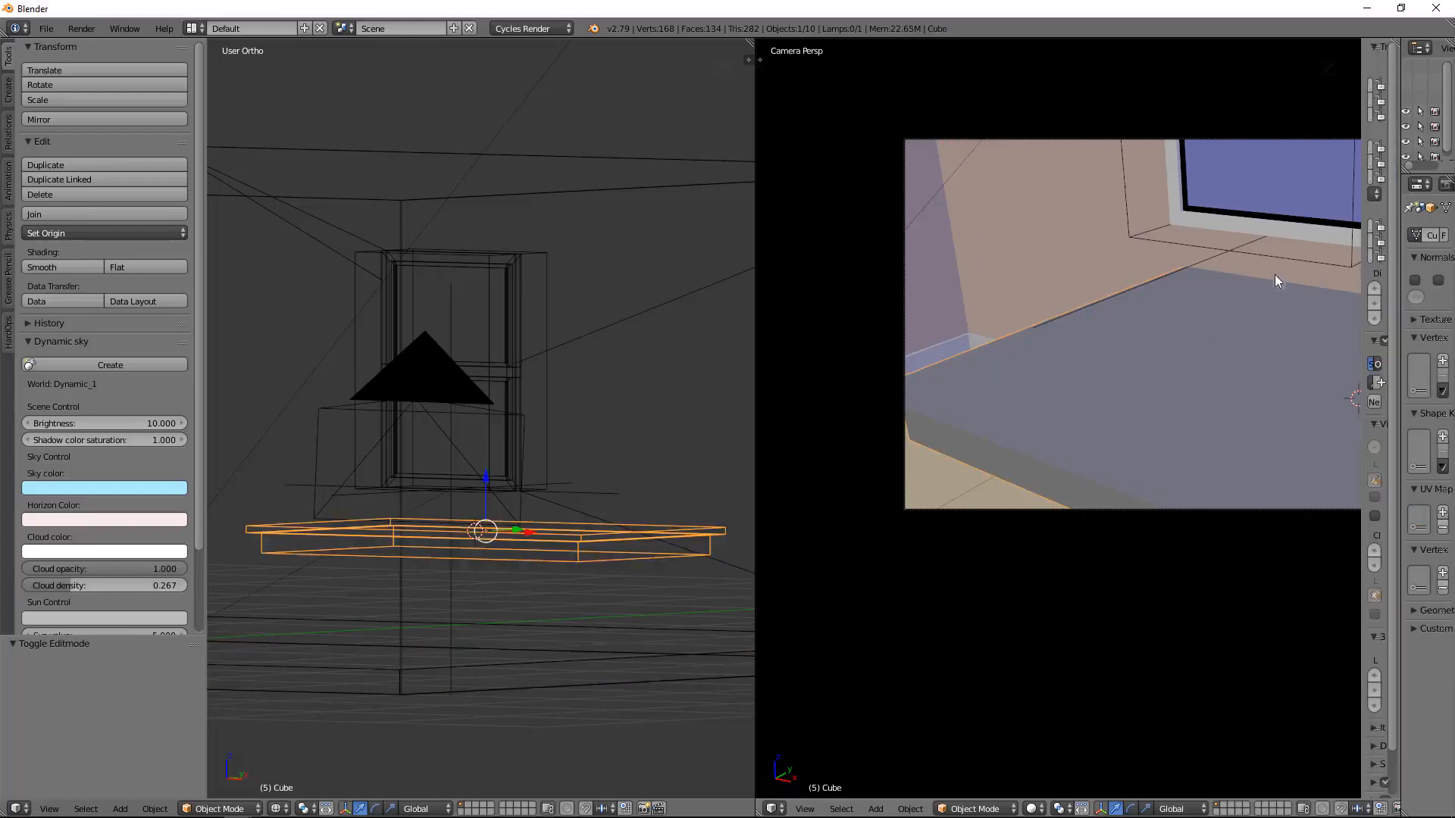
left_click_drag(1364, 229, 1165, 261)
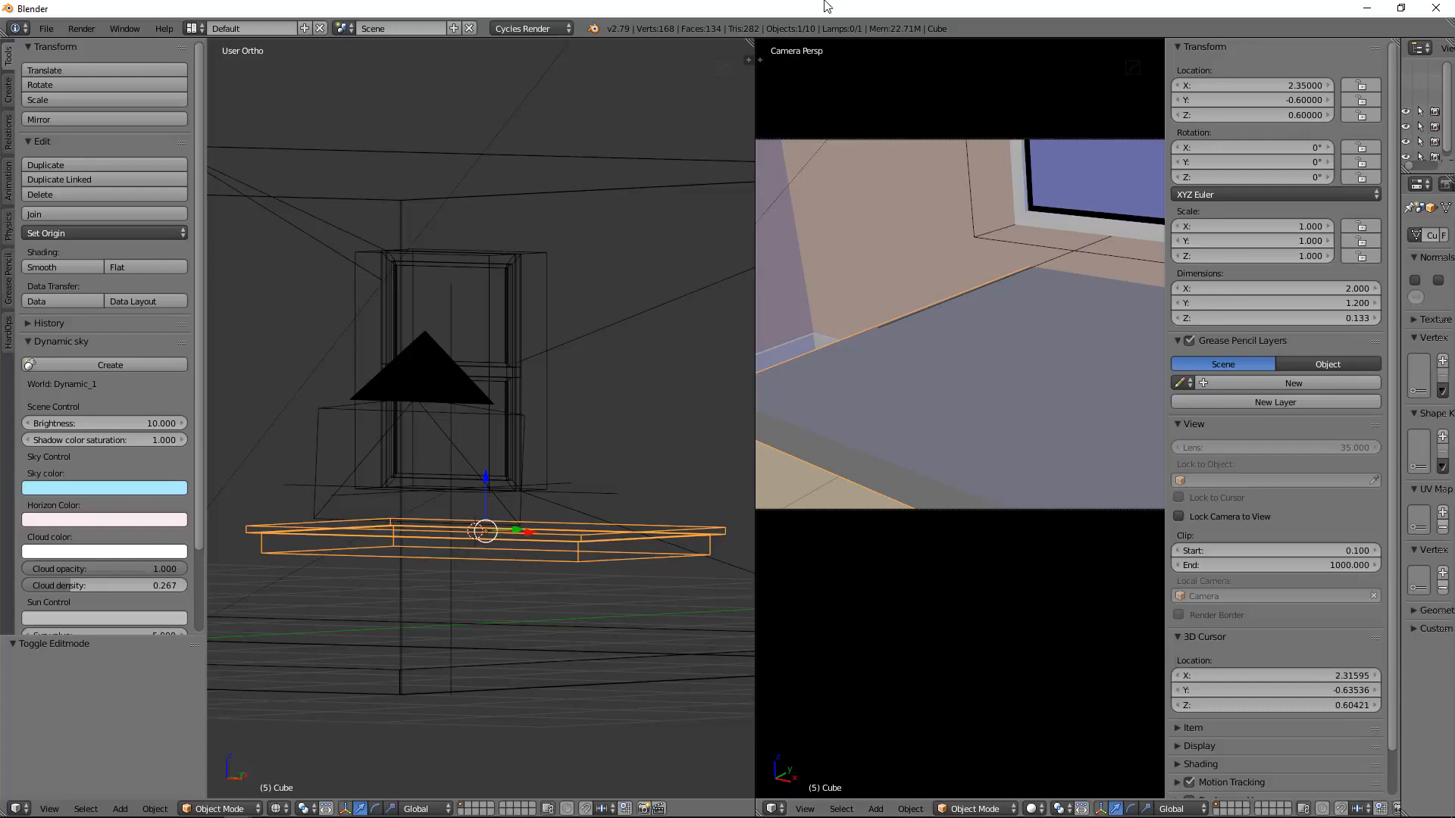
key("n")
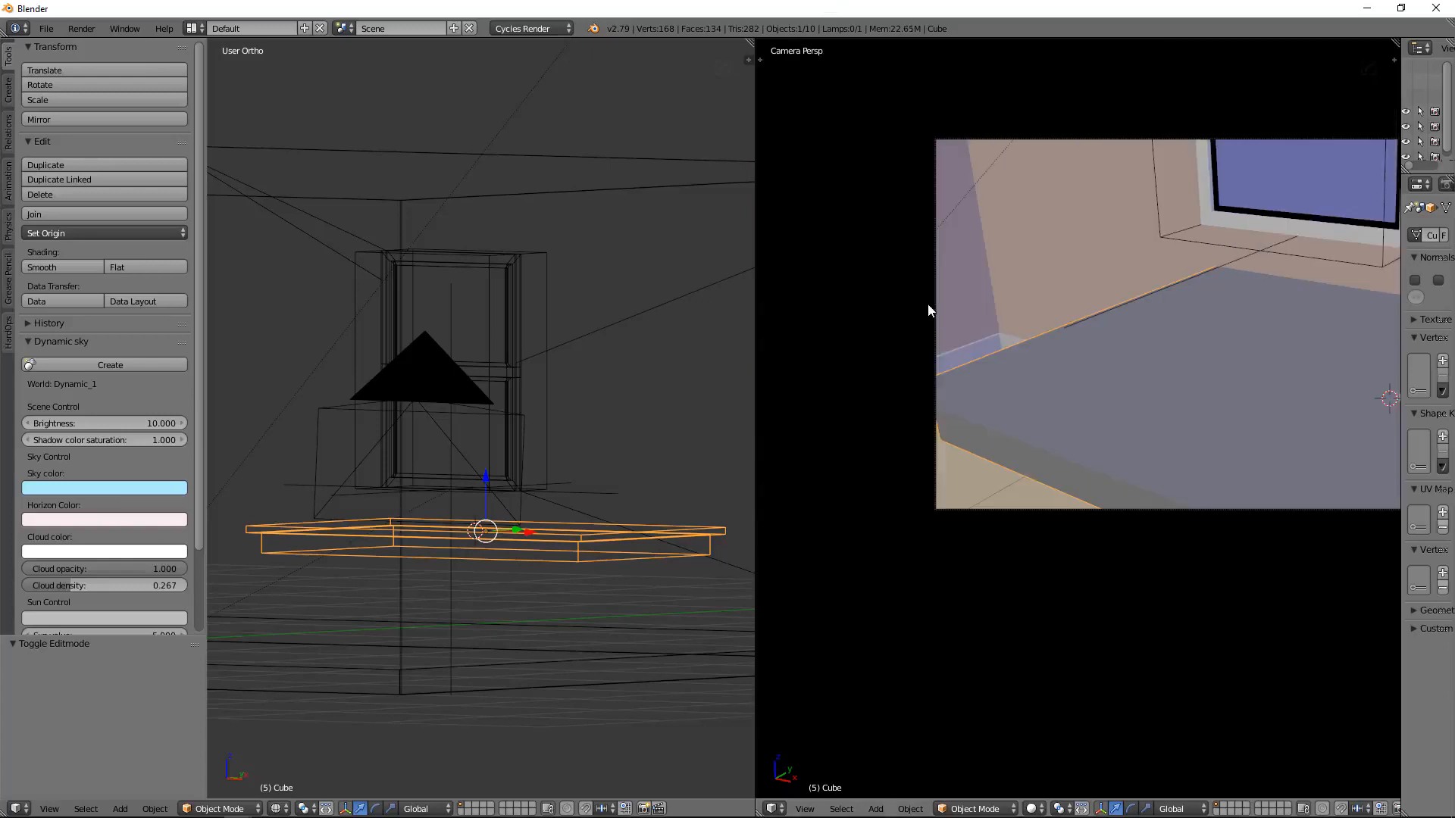
Inspect the table slab's mesh in Edit Mode, then return to Object Mode and view it from above.
right_click(1175, 413)
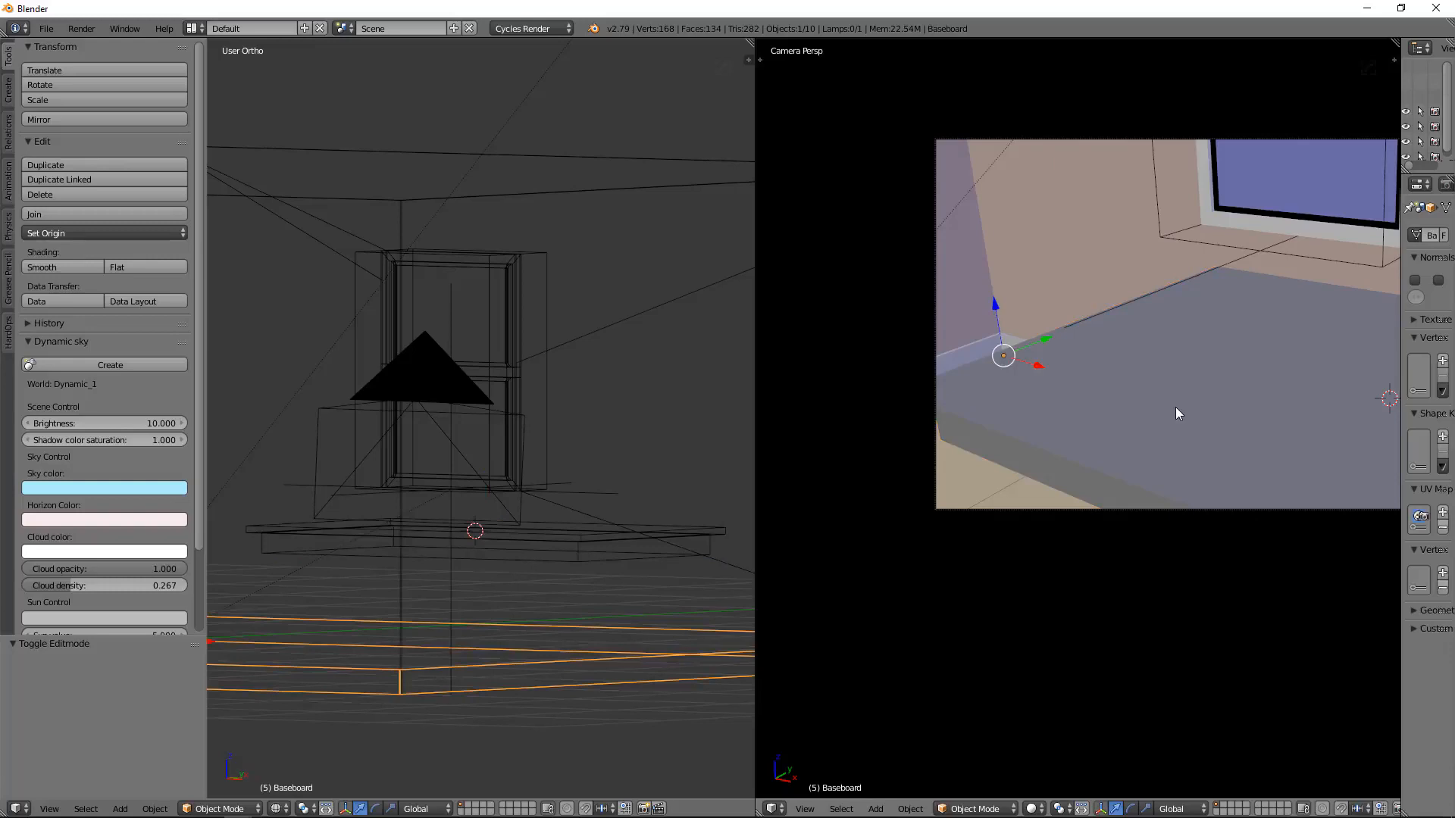
key("Tab")
key("Tab")
right_click(1035, 431)
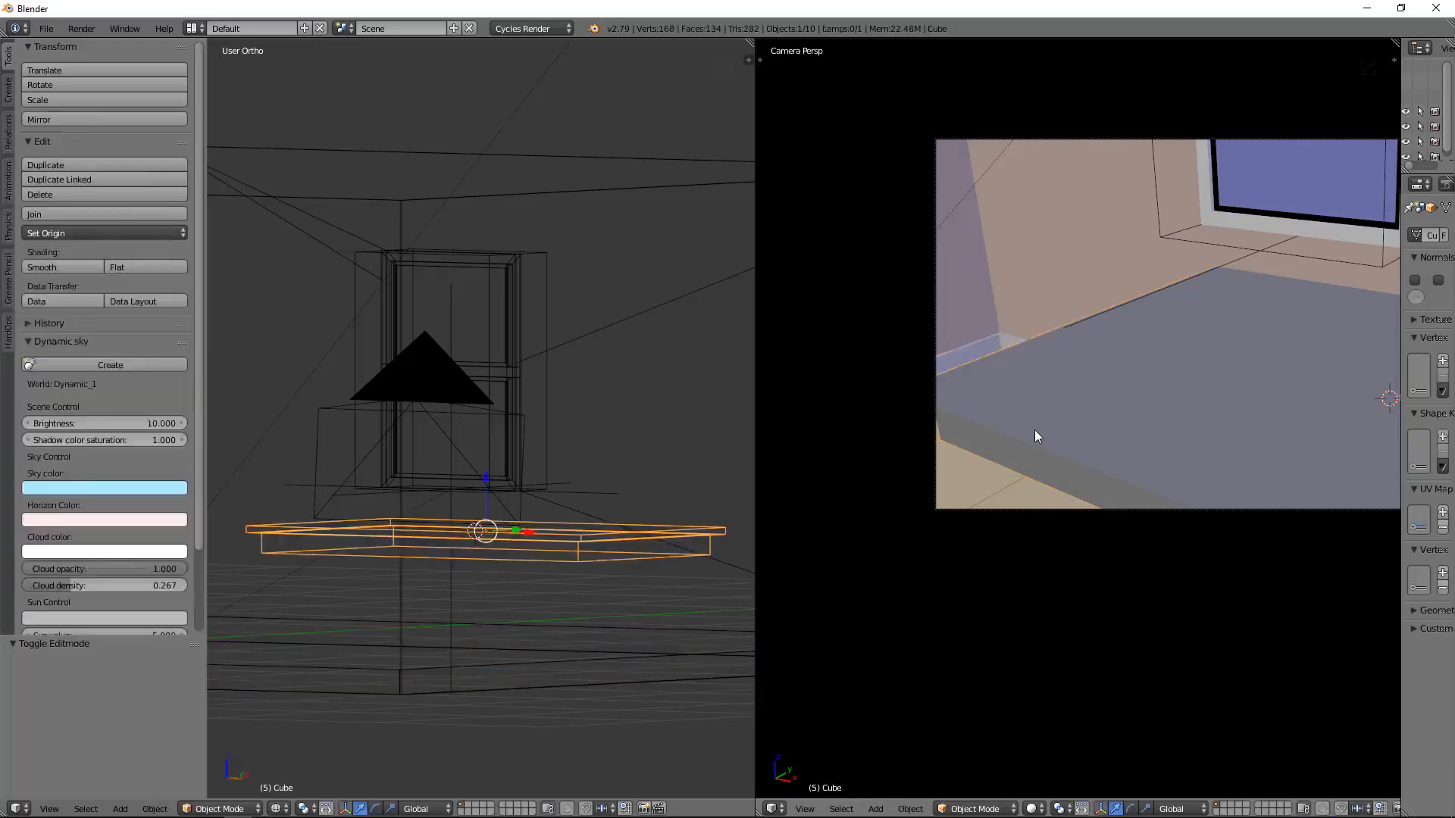
key("Tab")
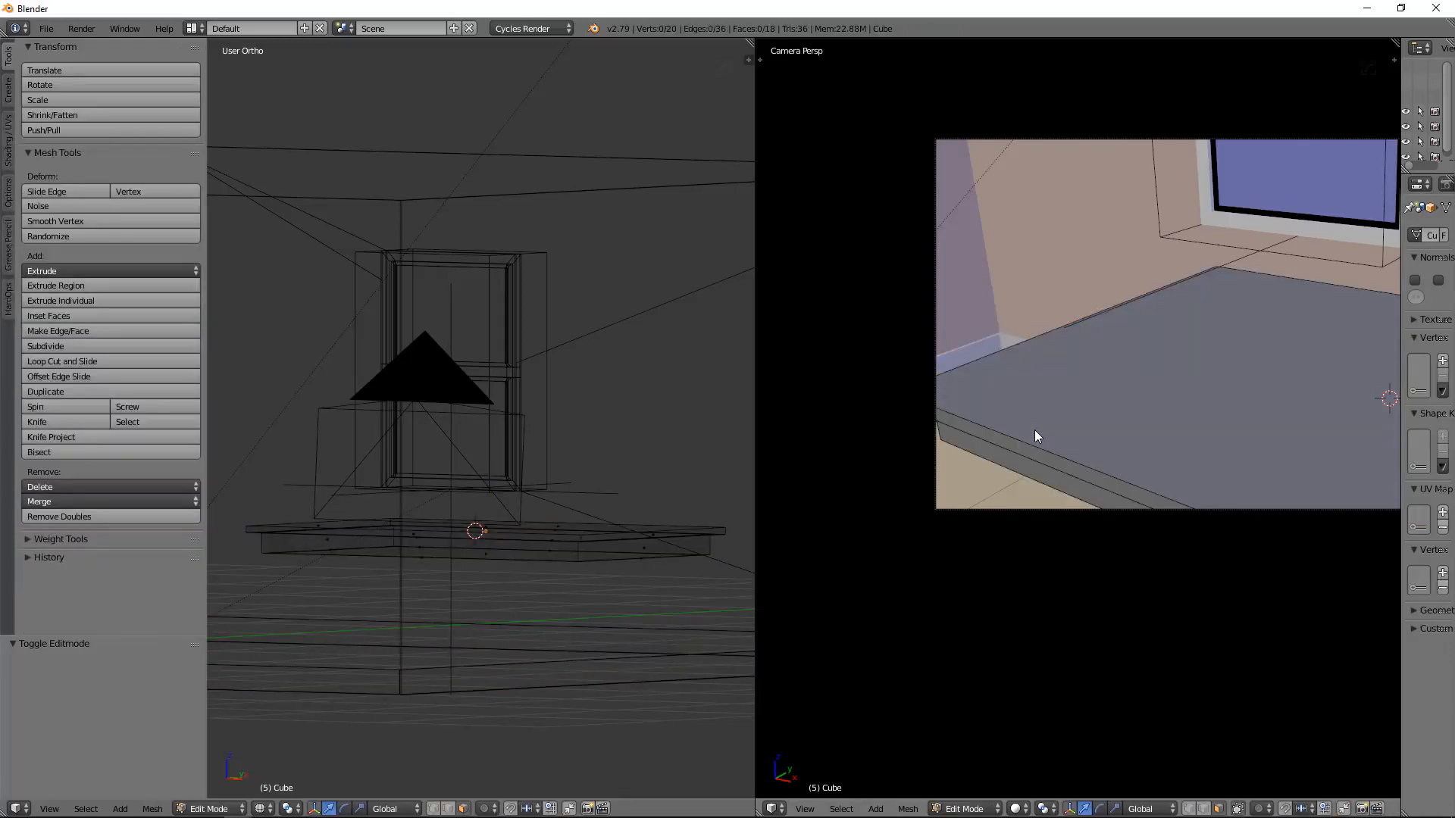
key("Tab")
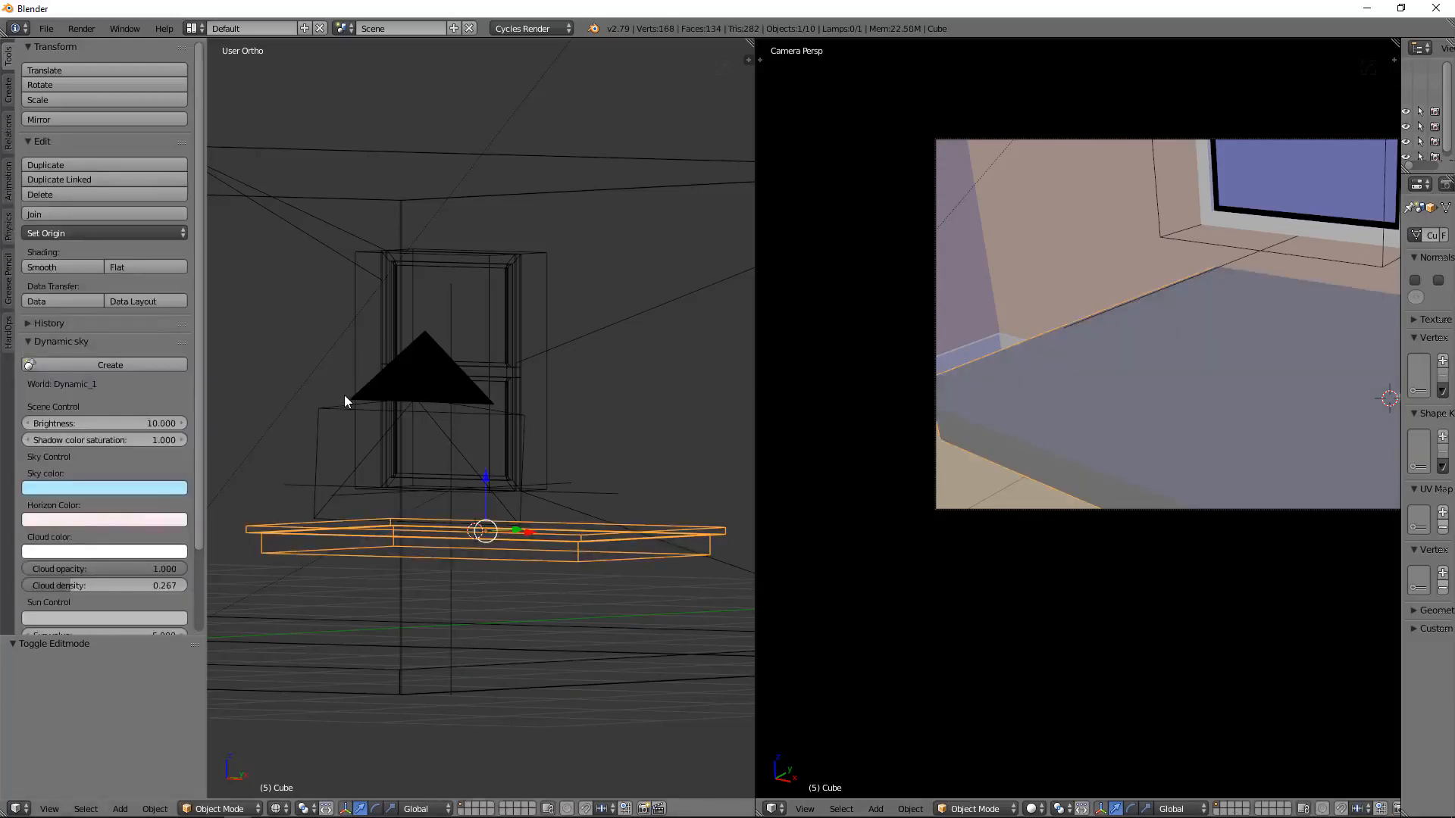
key("KP_7")
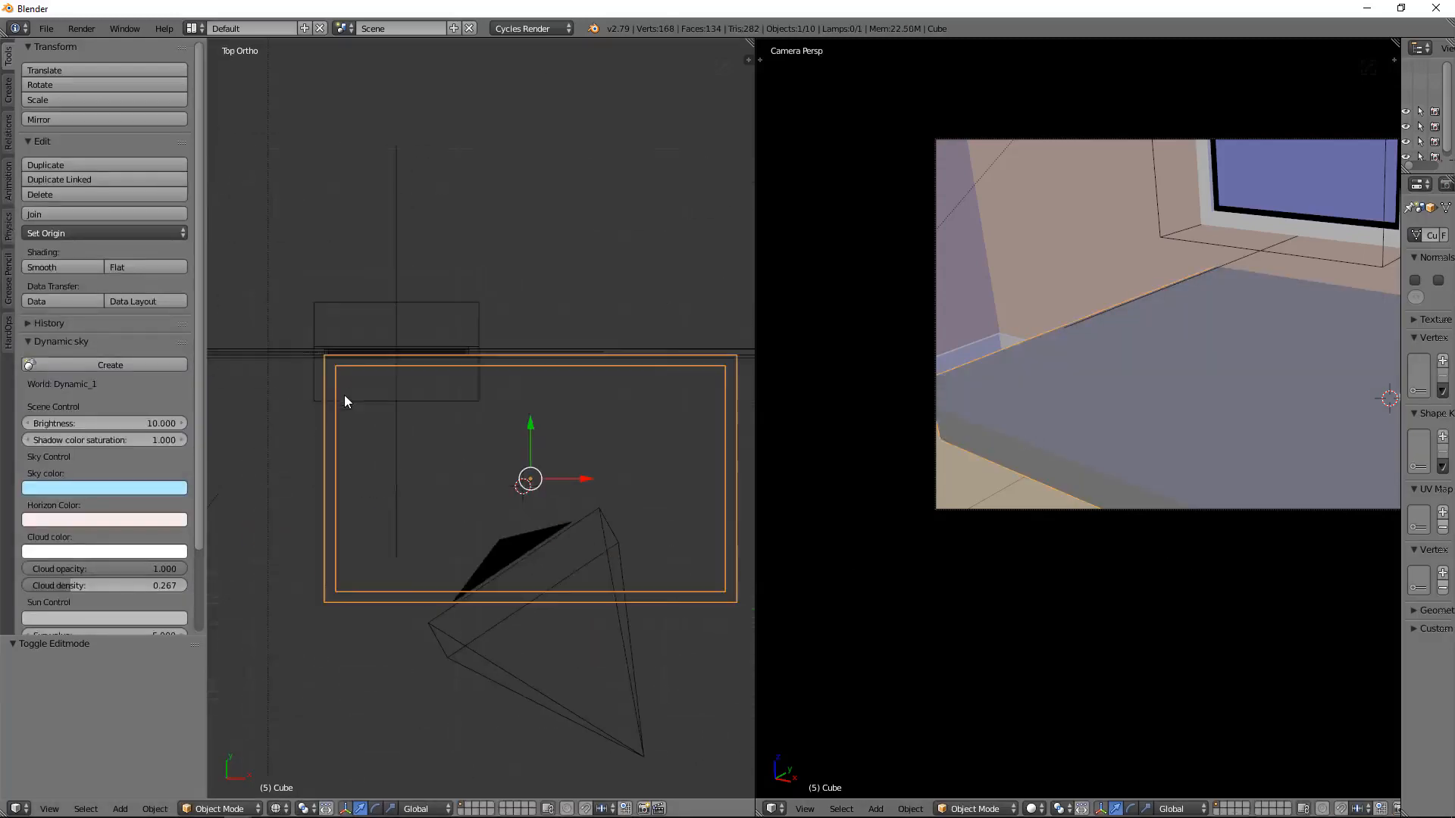
right_click(1147, 355)
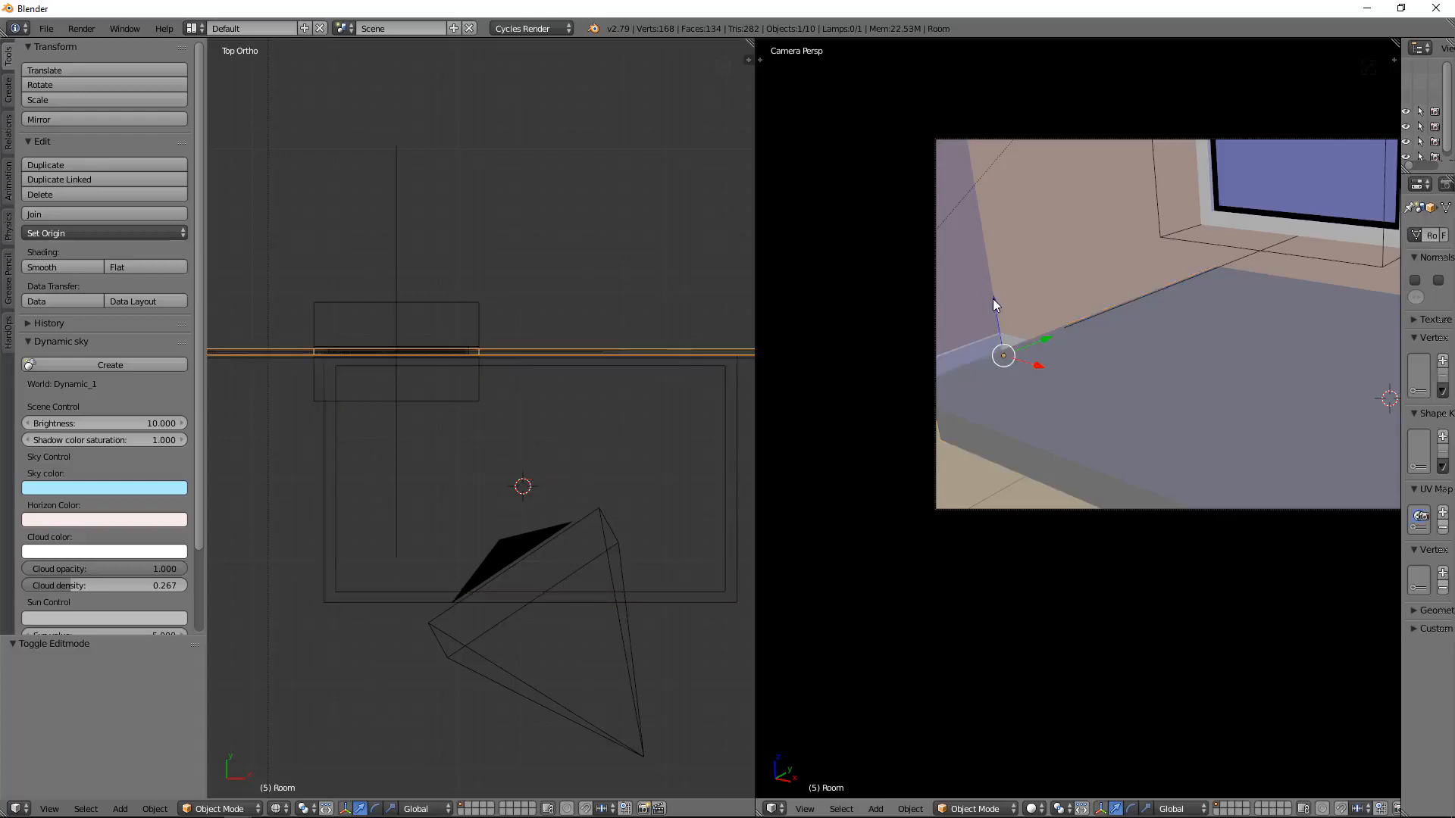
left_click_drag(992, 299, 994, 306)
key("ctrl+z")
key("ctrl+z")
right_click(1002, 282)
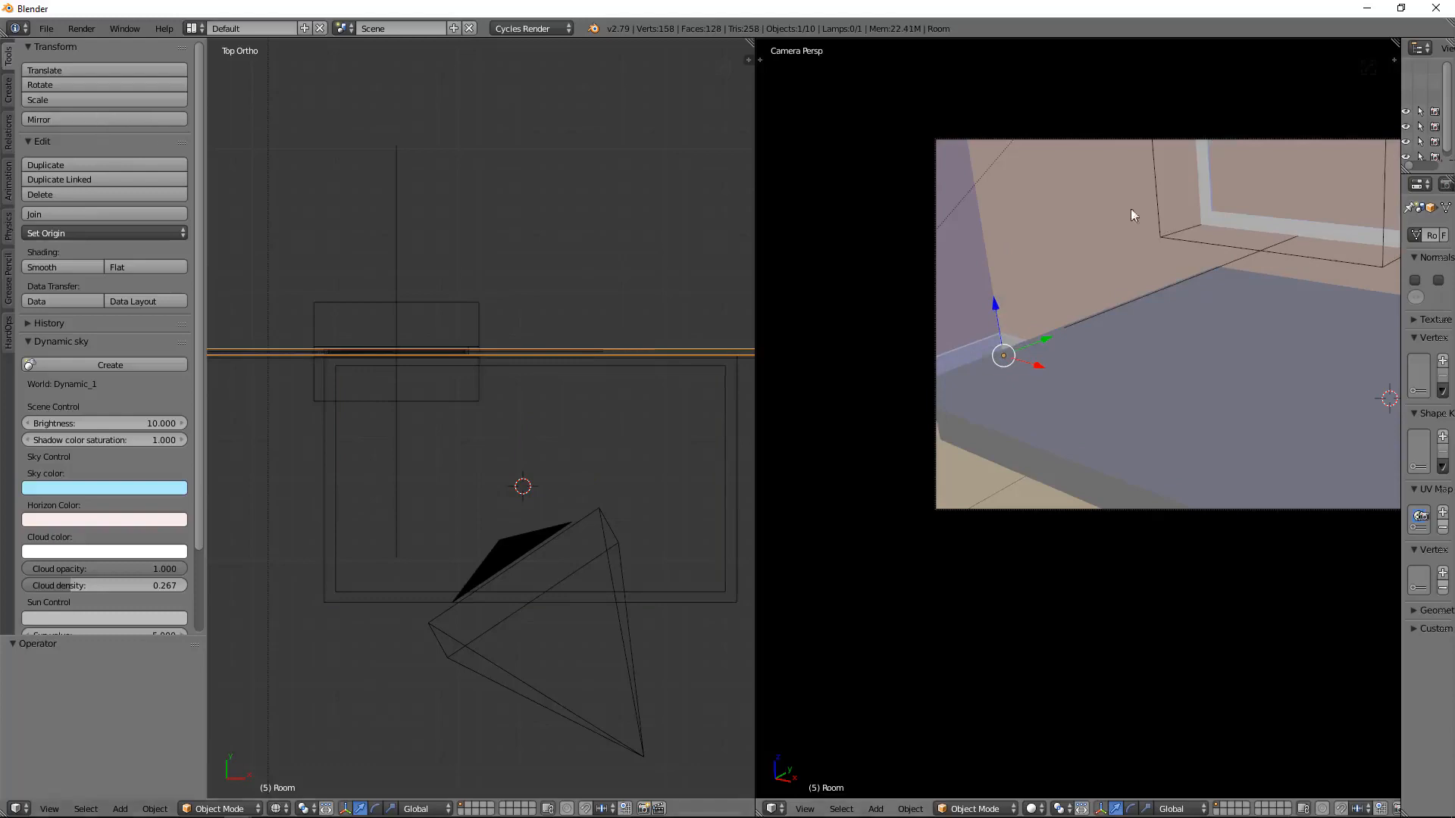
Display the Archimesh creation tools and reselect the table slab.
left_click(8, 90)
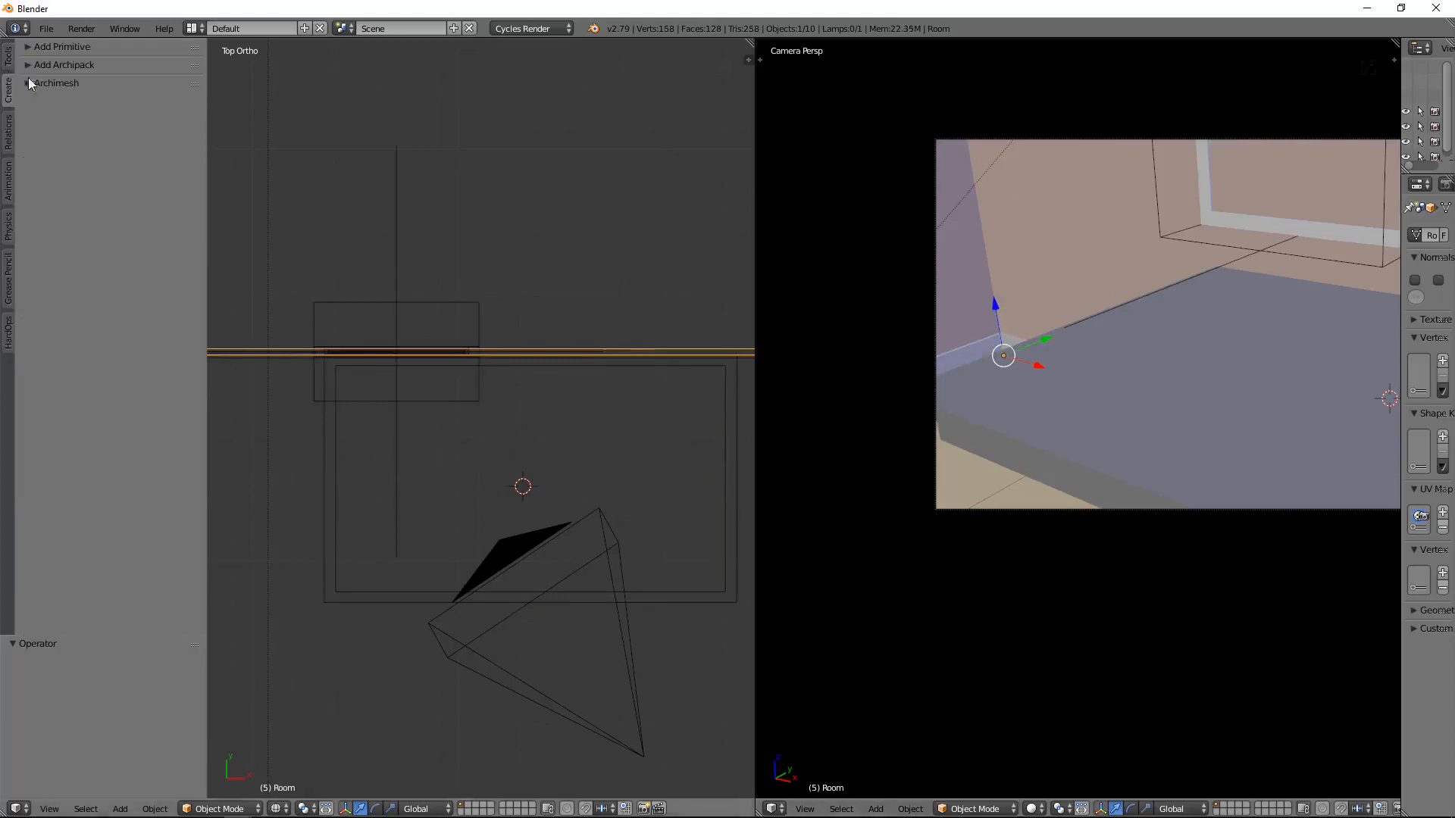
left_click(45, 65)
left_click(26, 67)
left_click(24, 82)
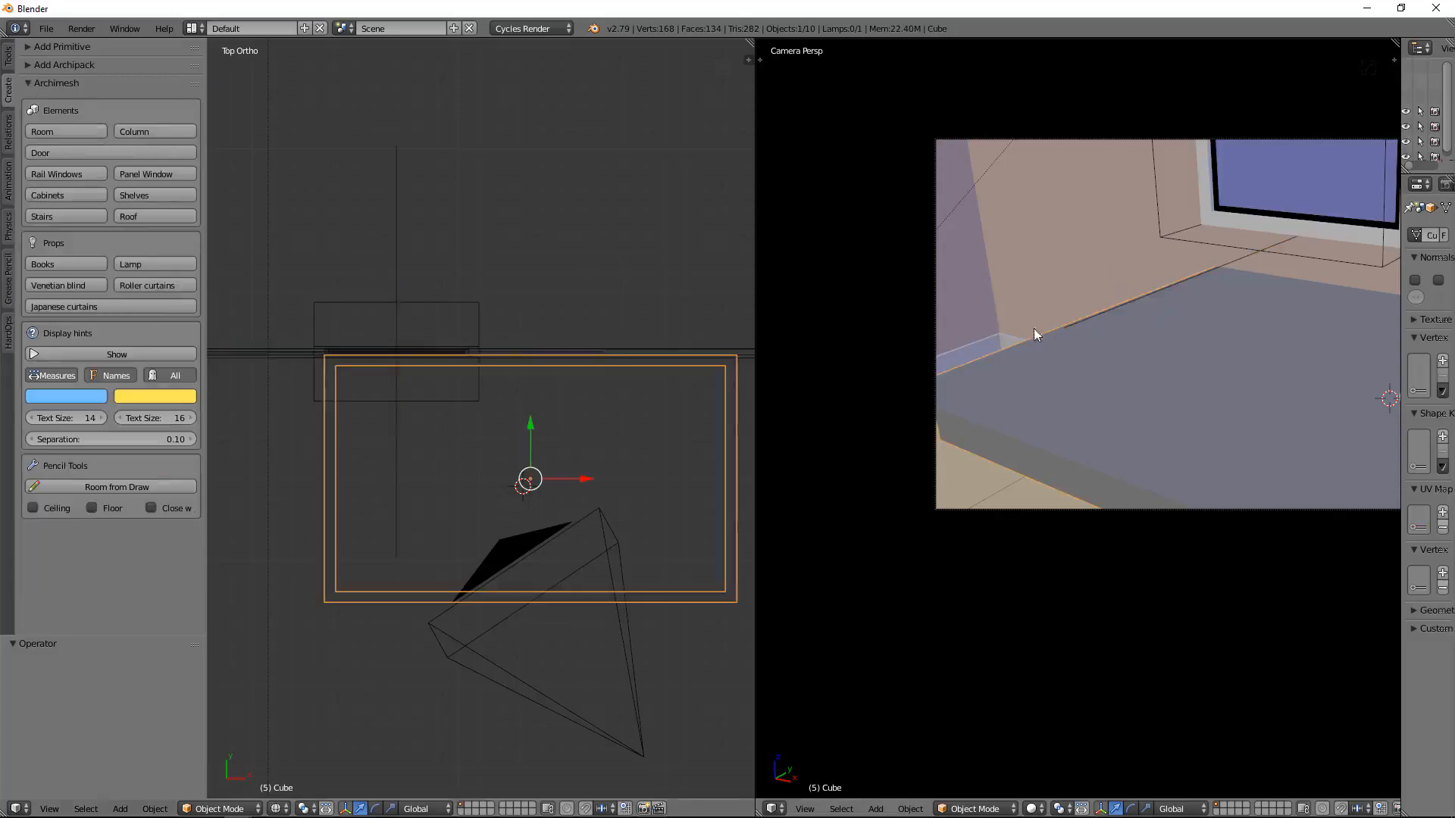
Lower the table slab by about 0.038 along the Z axis and deselect it.
scroll(1046, 411, "down", 3)
key("g")
key("z")
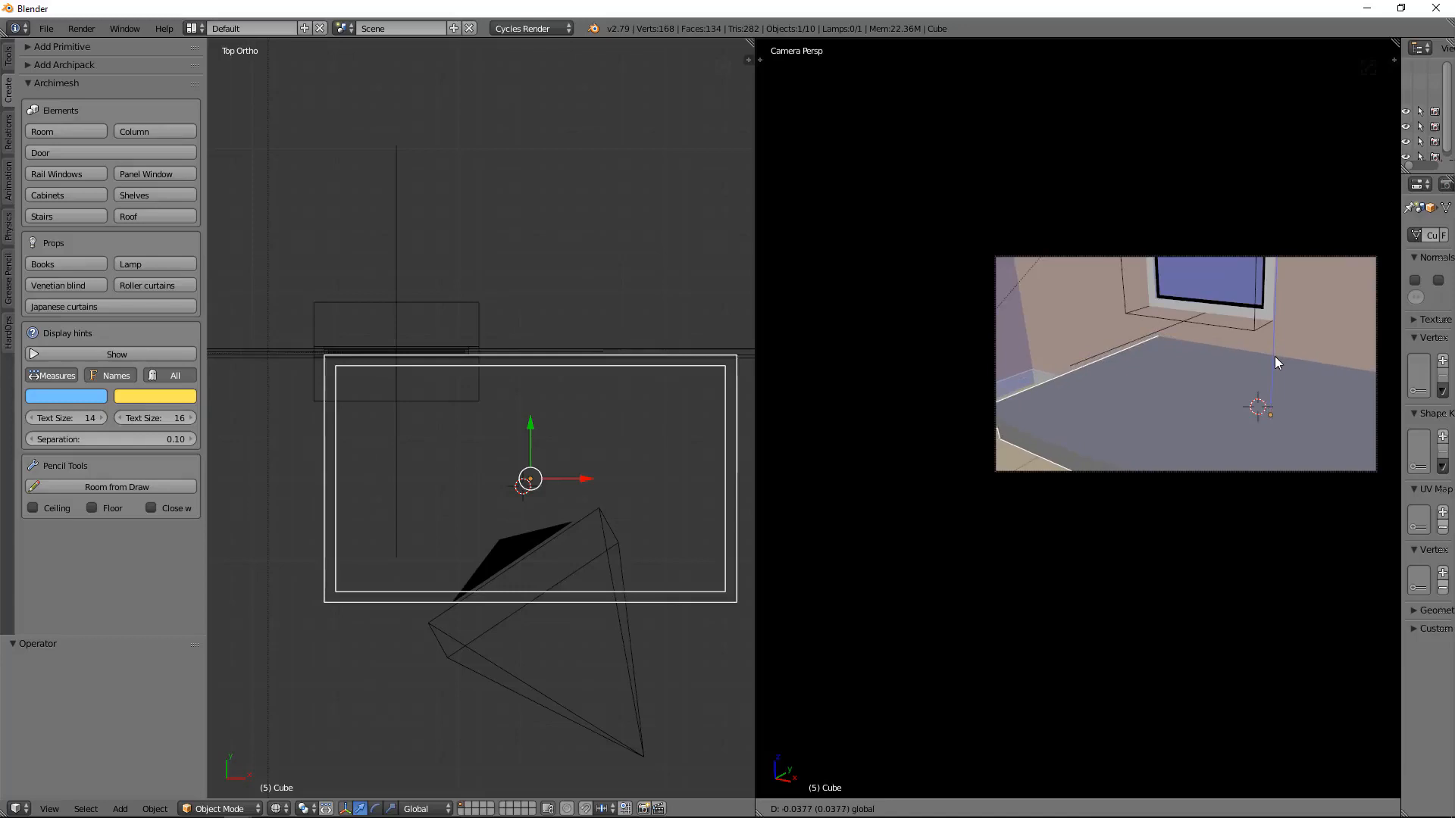
left_click(1274, 356)
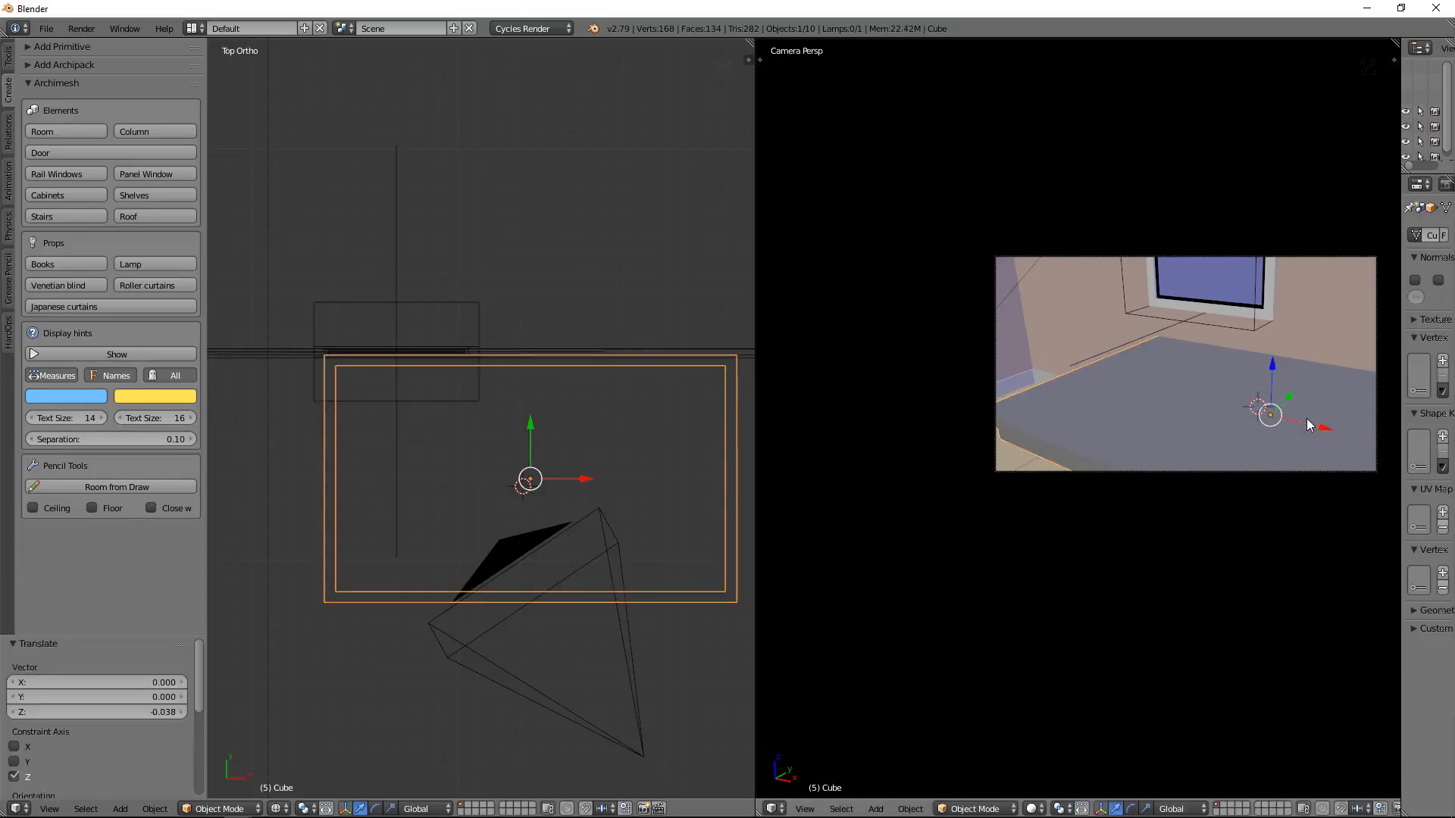
scroll(1172, 441, "up", 2)
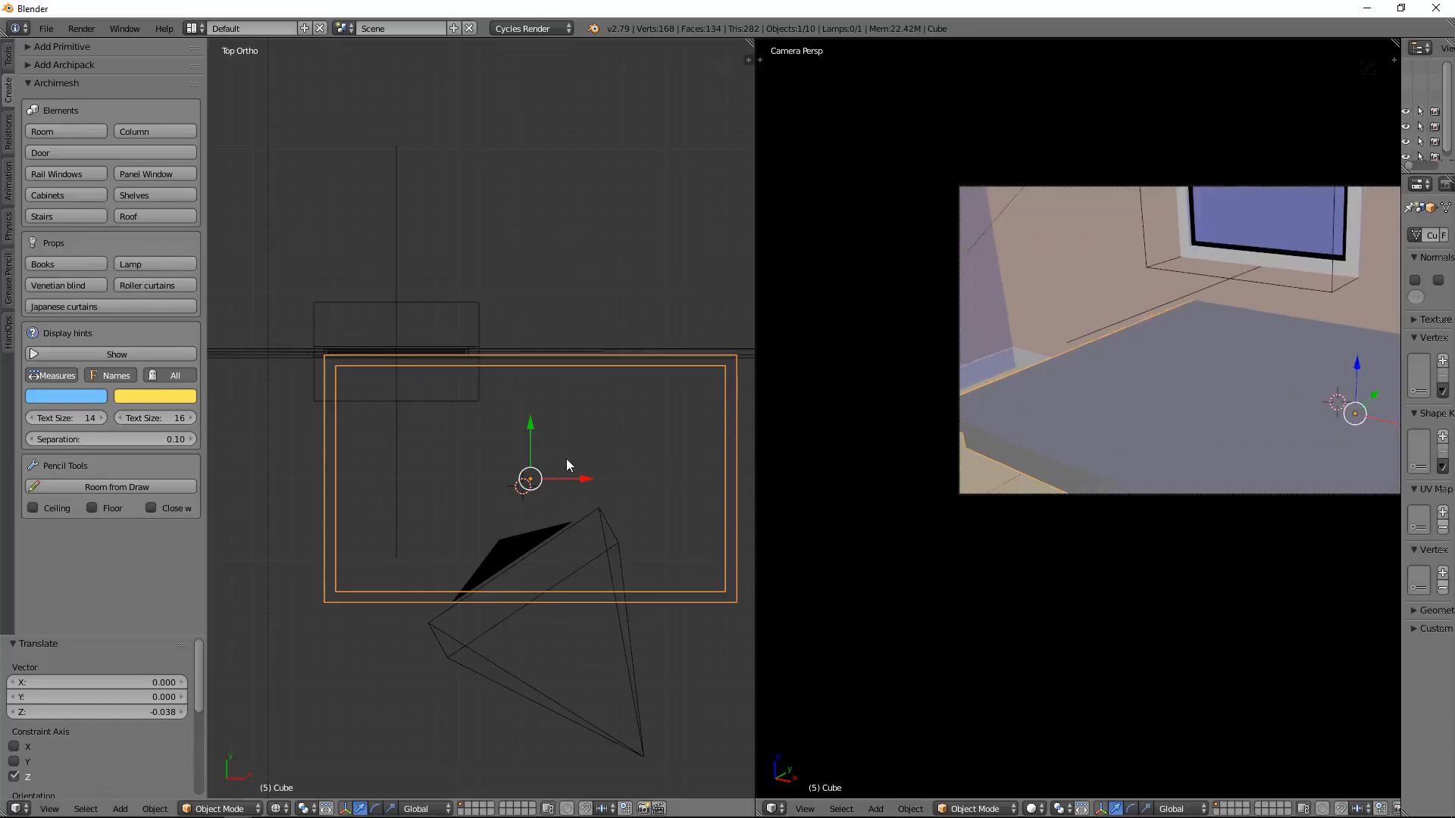
key("a")
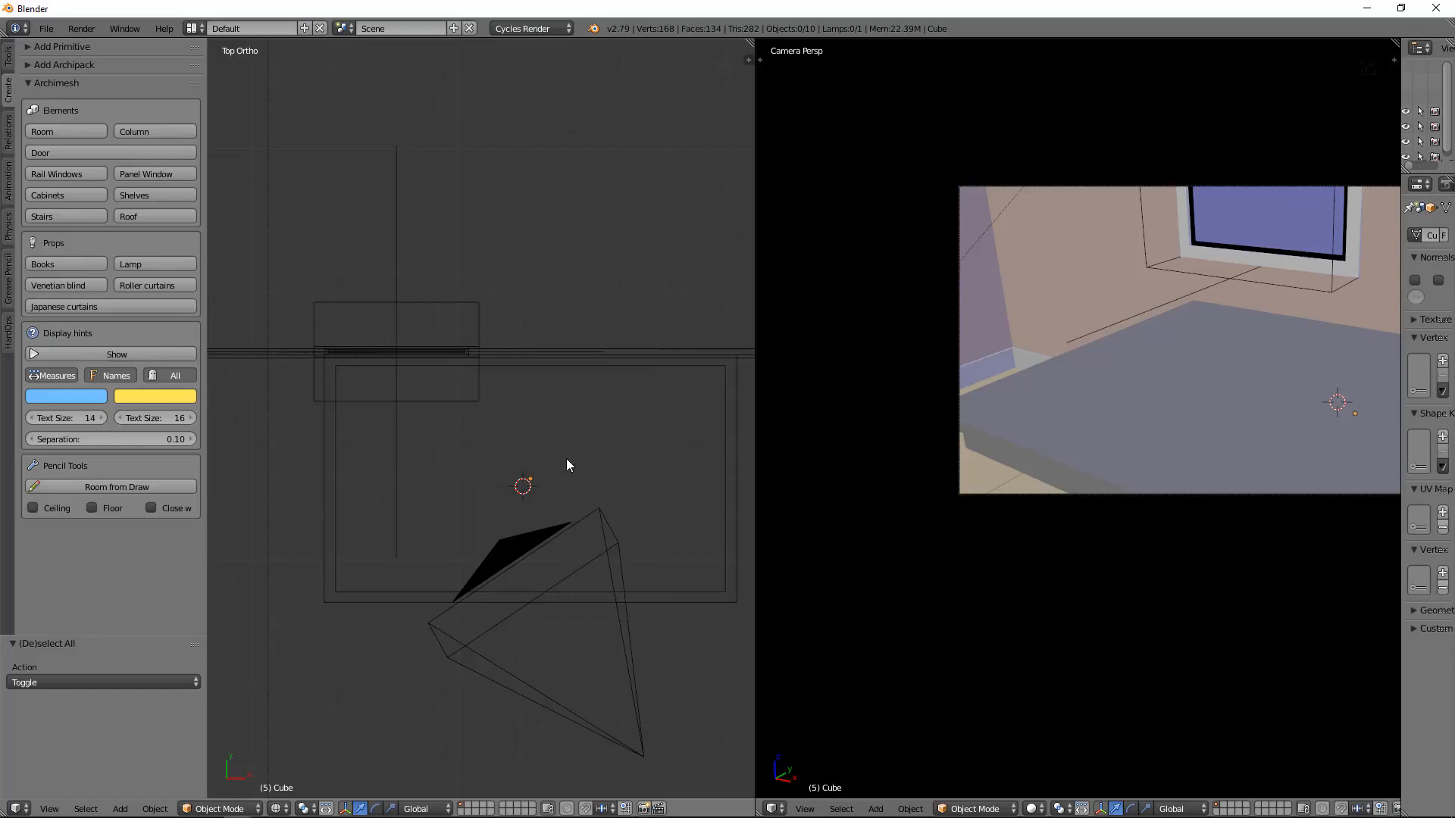
Sharpen the table slab with HardOps at 30° sharpness and a 60° auto smooth angle, cancelling the oversized bevel width adjustment.
right_click(974, 442)
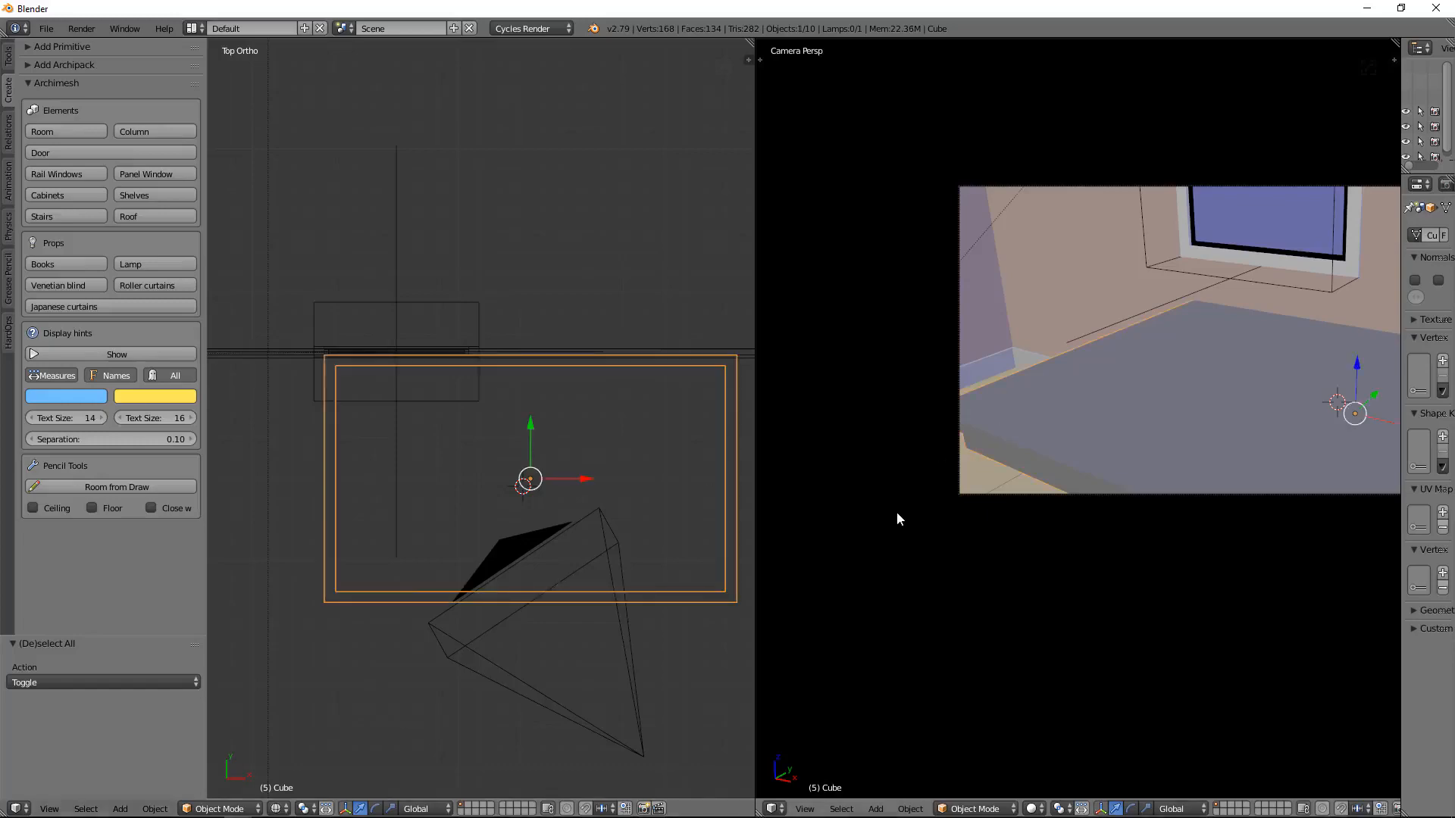
key("q")
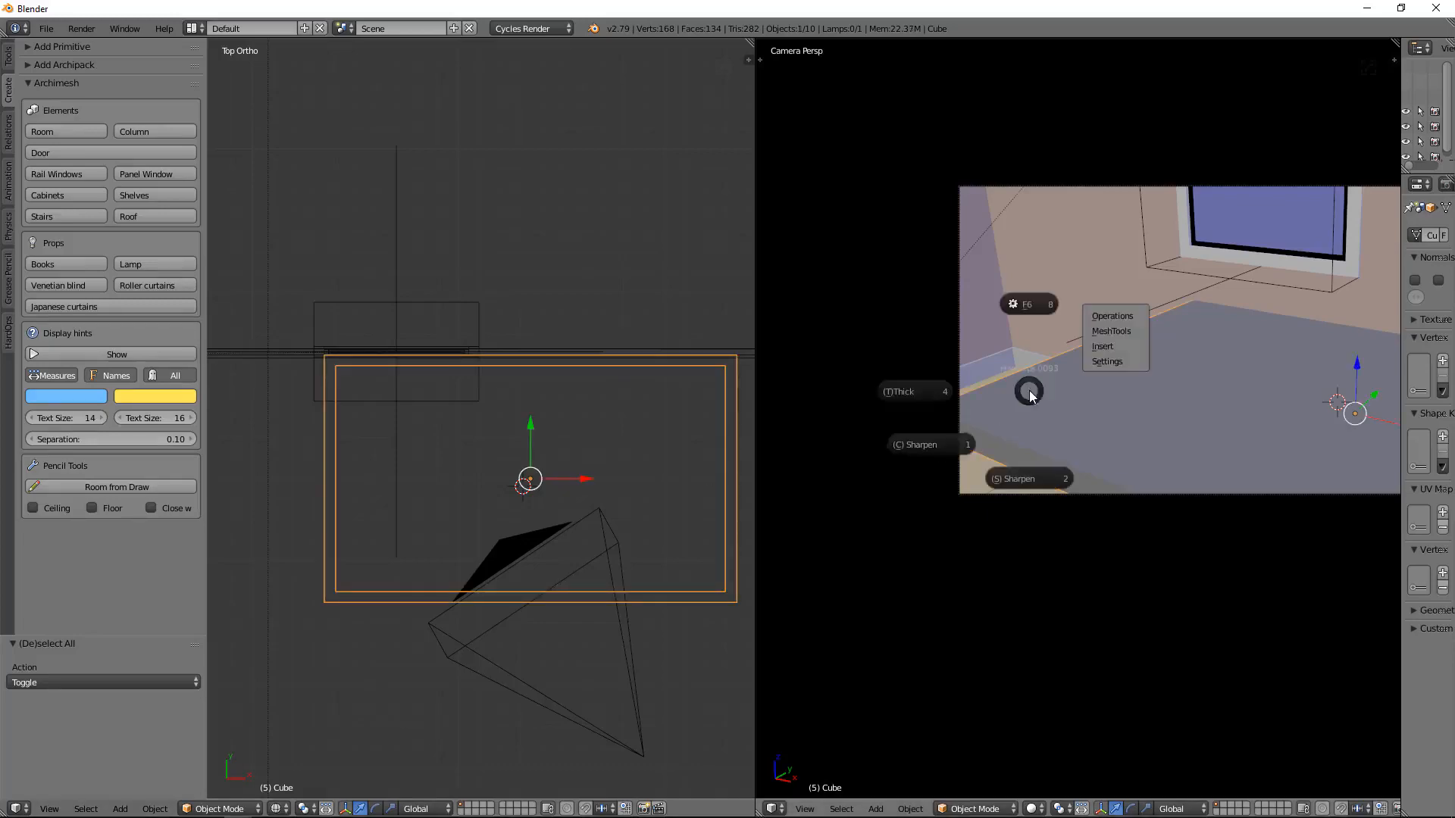
left_click(953, 448)
key("q")
left_click(1004, 514)
left_click(1078, 446)
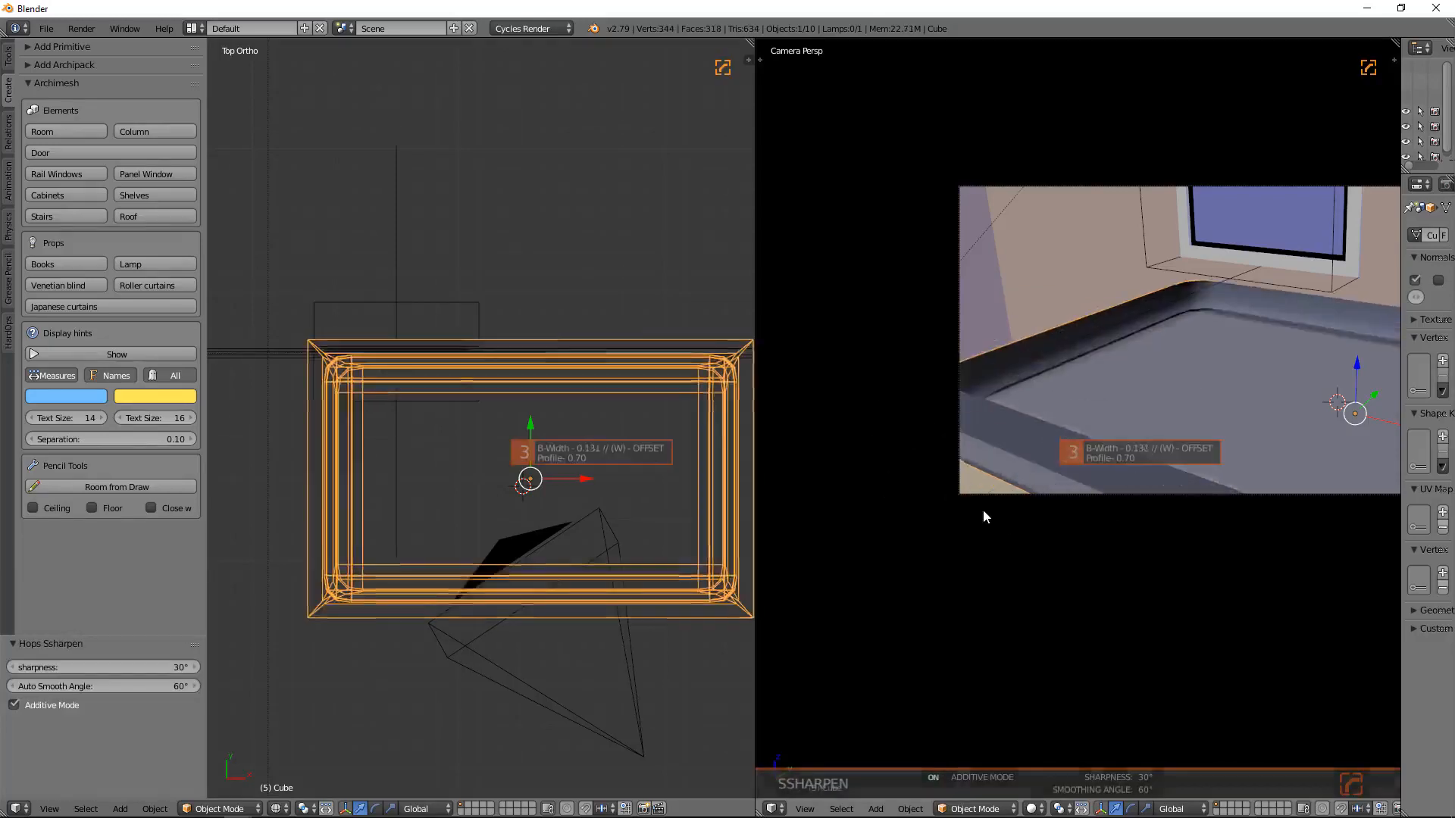
right_click(989, 485)
Adjust the table slab's HardOps bevel width to about 0.003 and deselect the slab.
key("q")
left_click(920, 533)
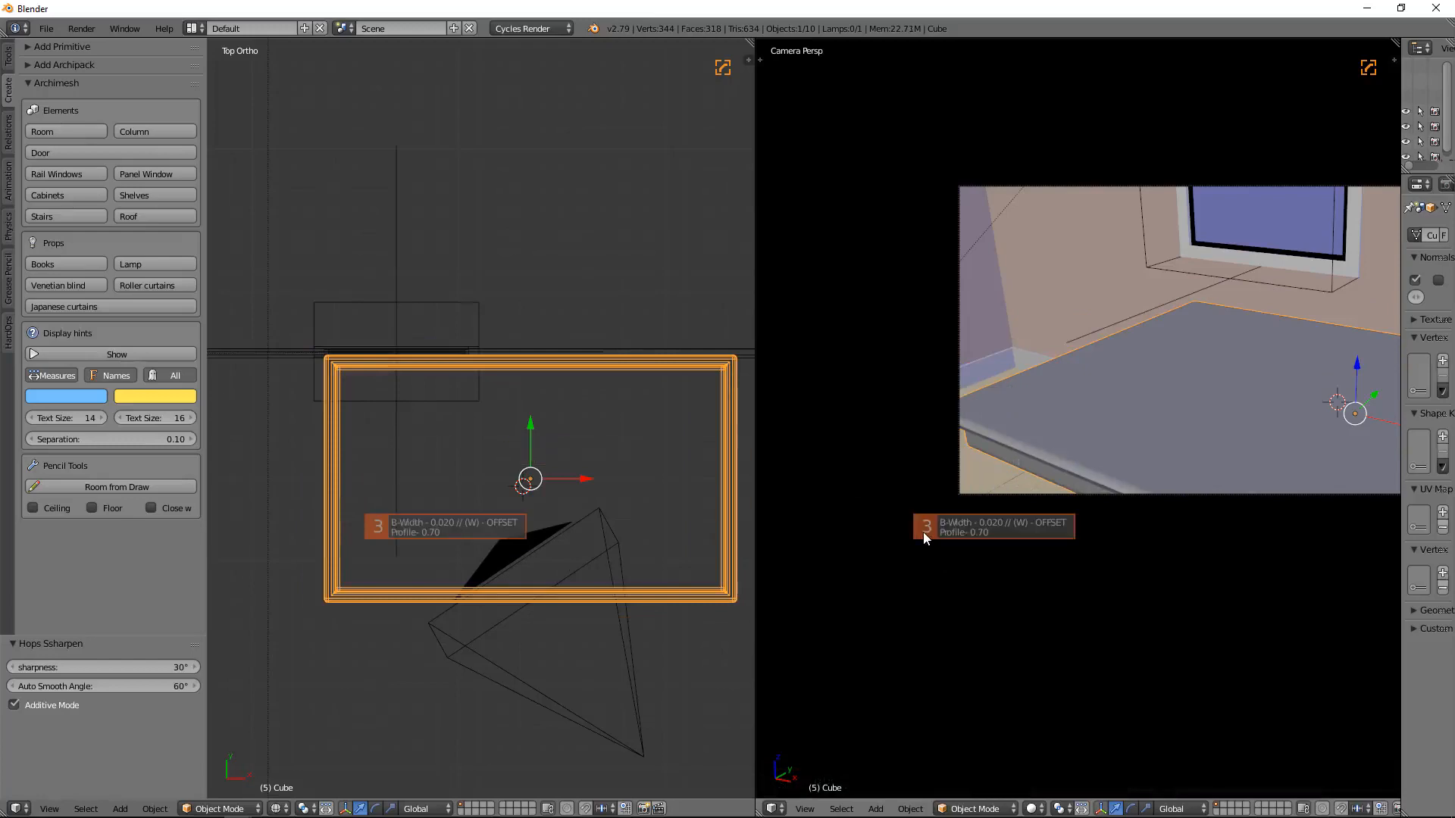
left_click(1048, 500)
scroll(1019, 519, "up", 6)
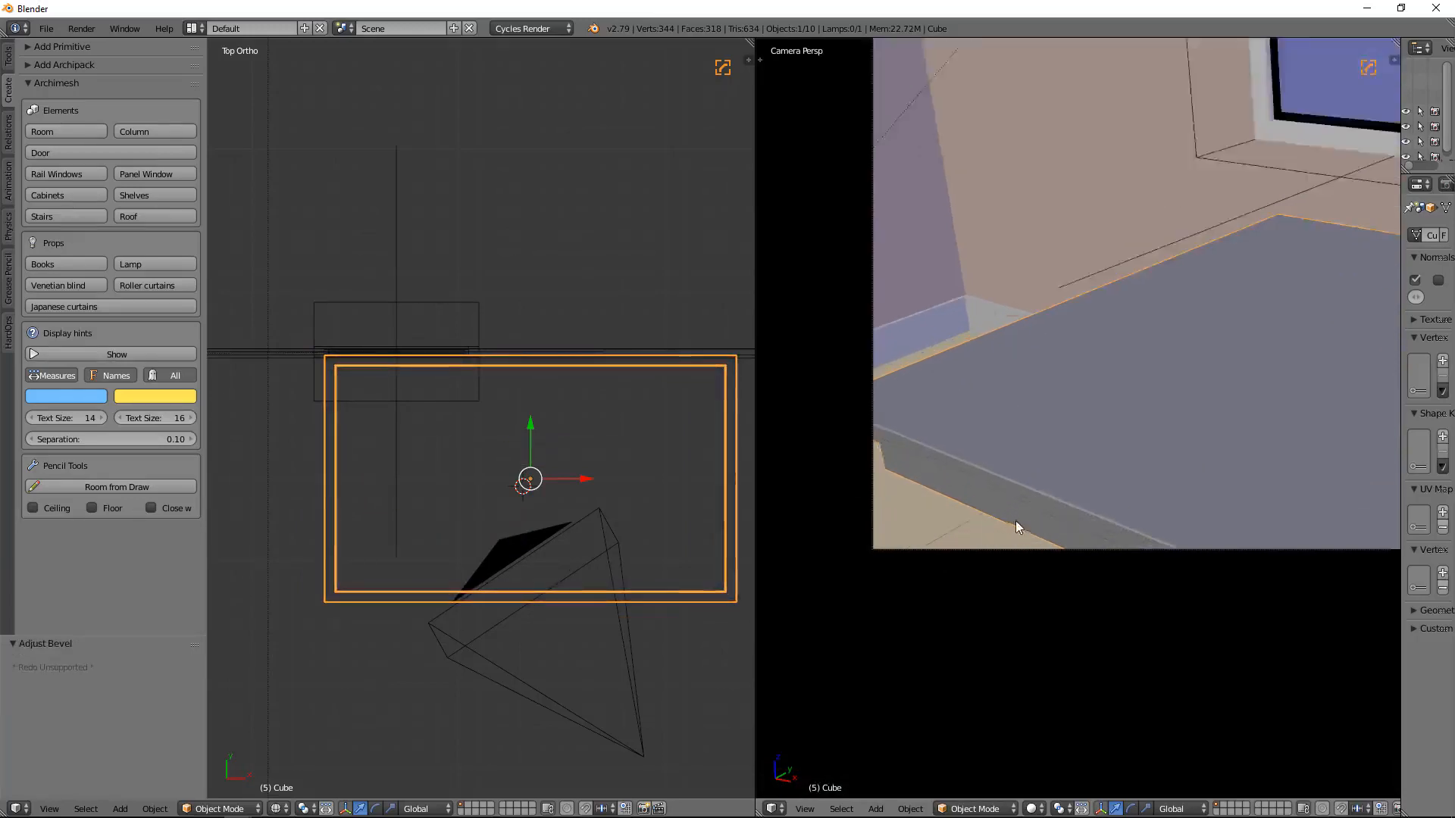
middle_click_drag(989, 519, 1032, 448, "shift")
key("q")
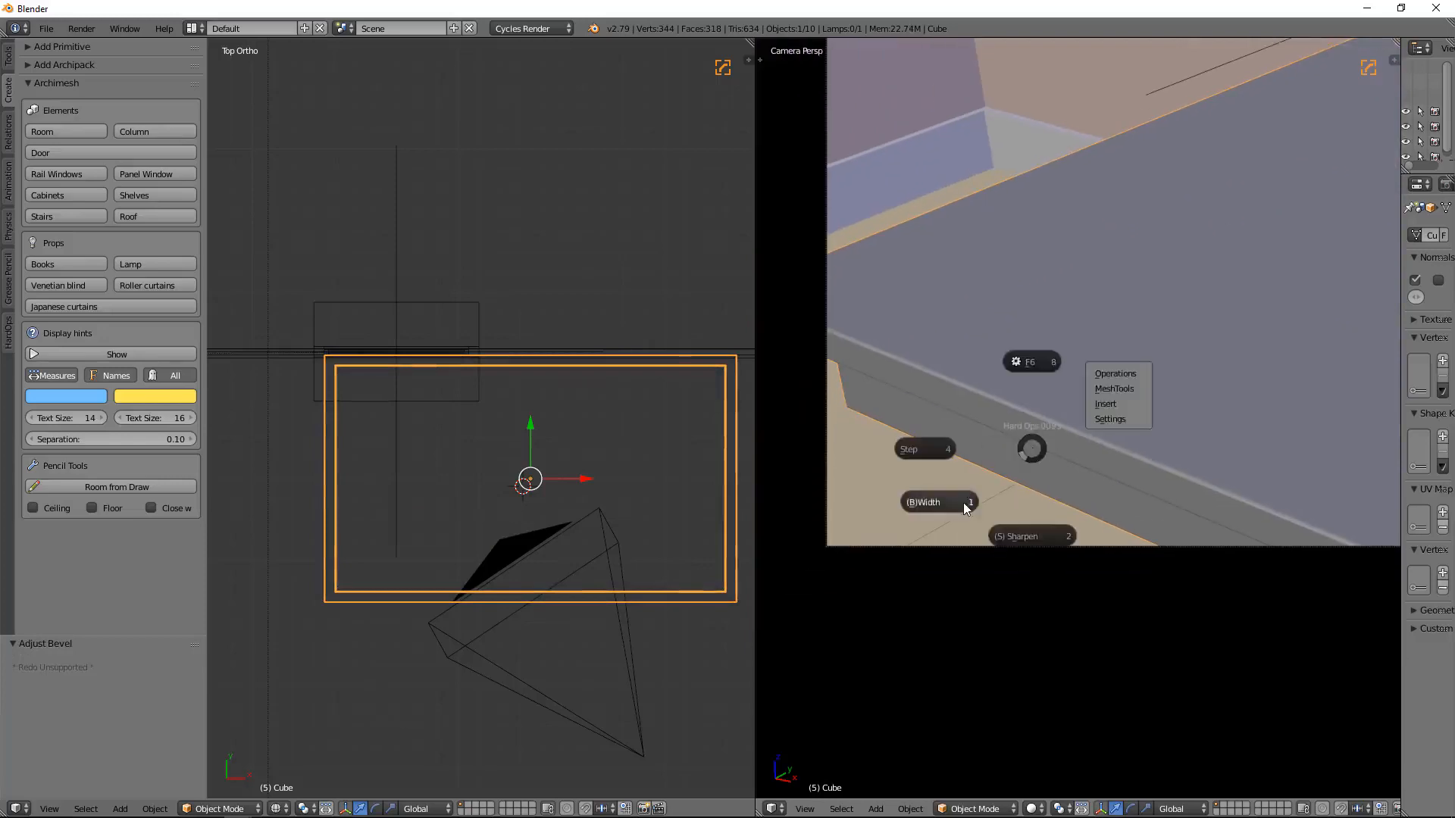
left_click(962, 503)
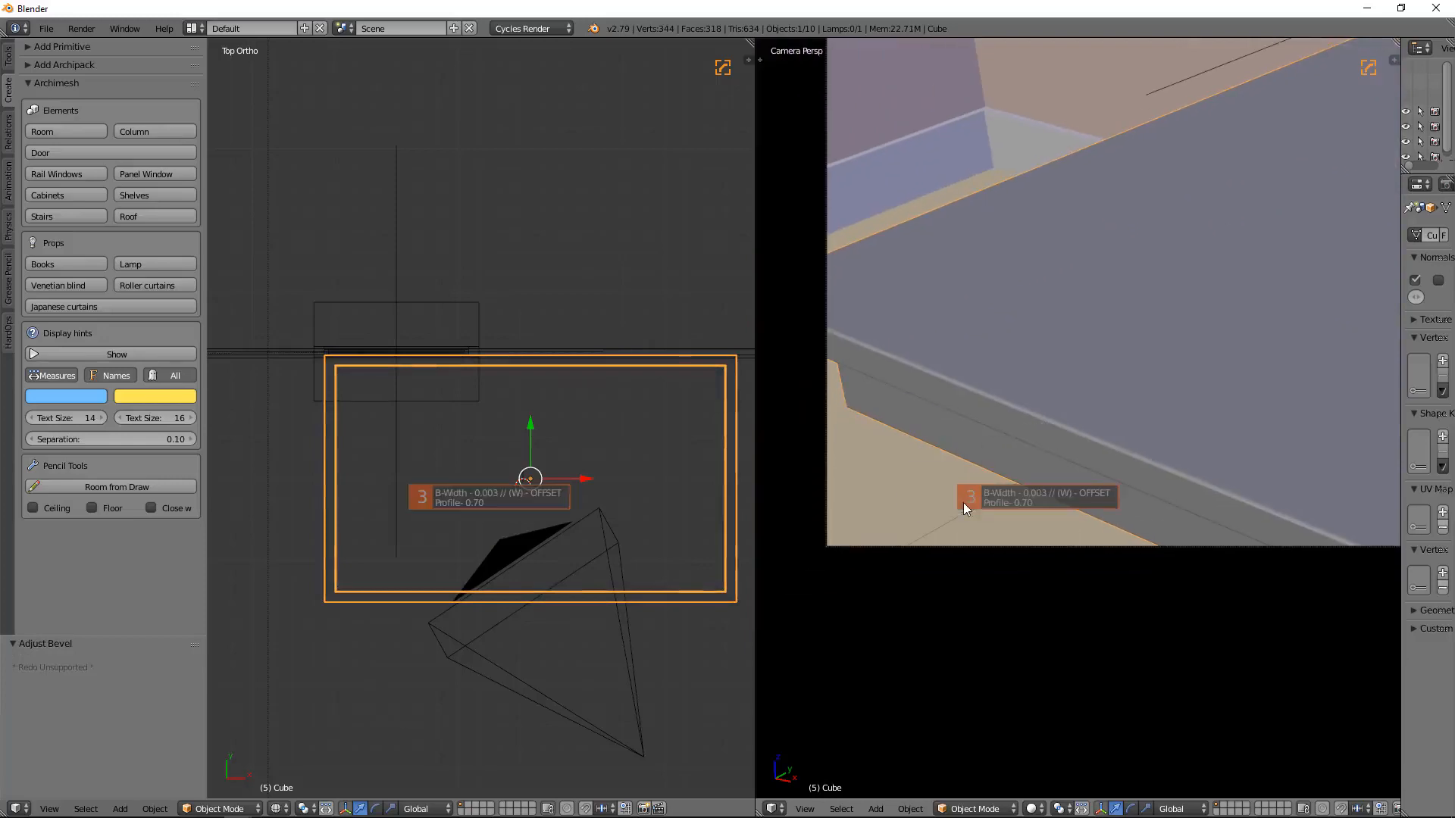
left_click(988, 478)
key("a")
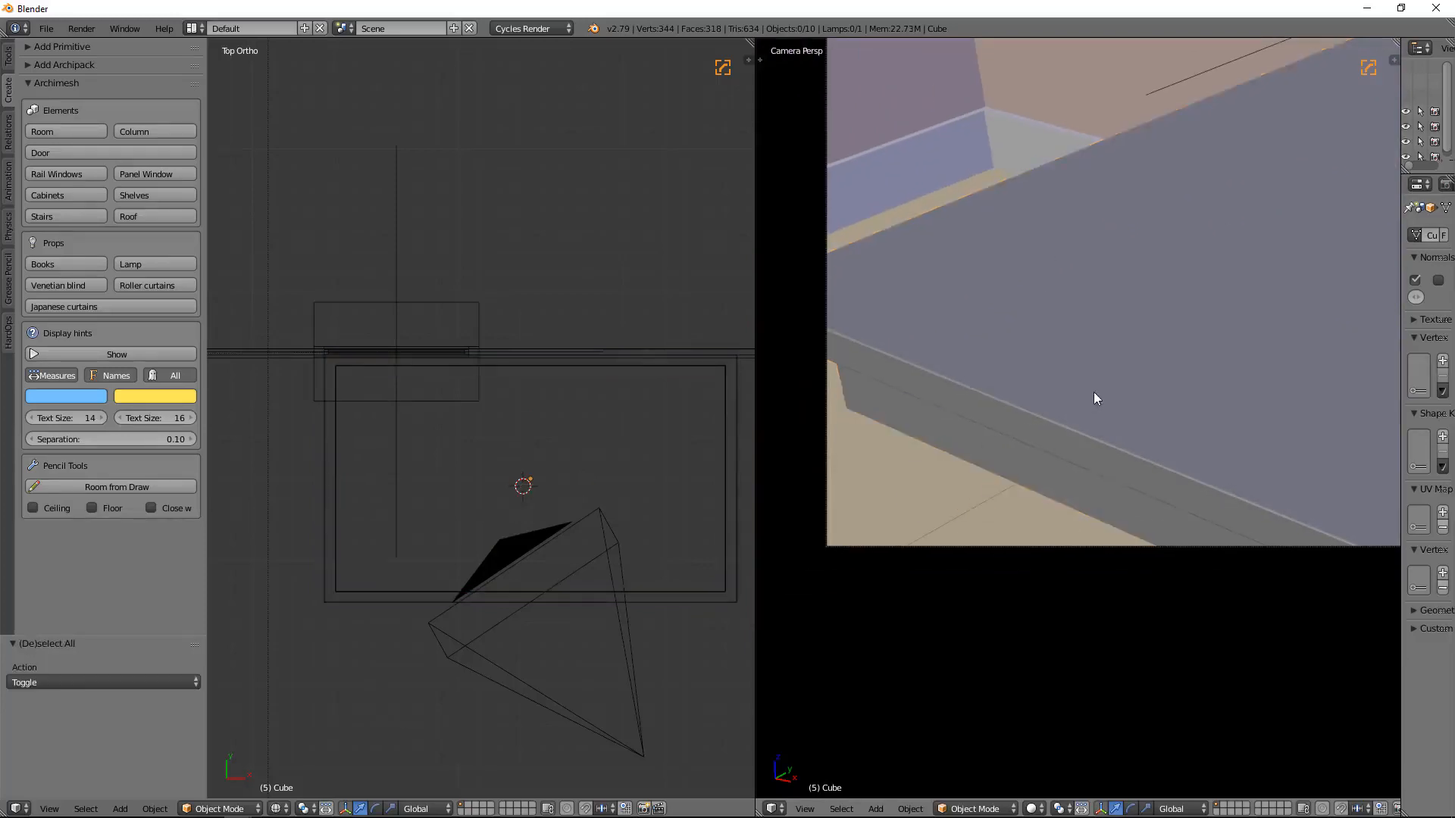
Enter Edit Mode on the table slab, show its properties and collapse the Grease Pencil Layers, 3D Cursor, Transform and View sections.
scroll(1096, 388, "down", 6)
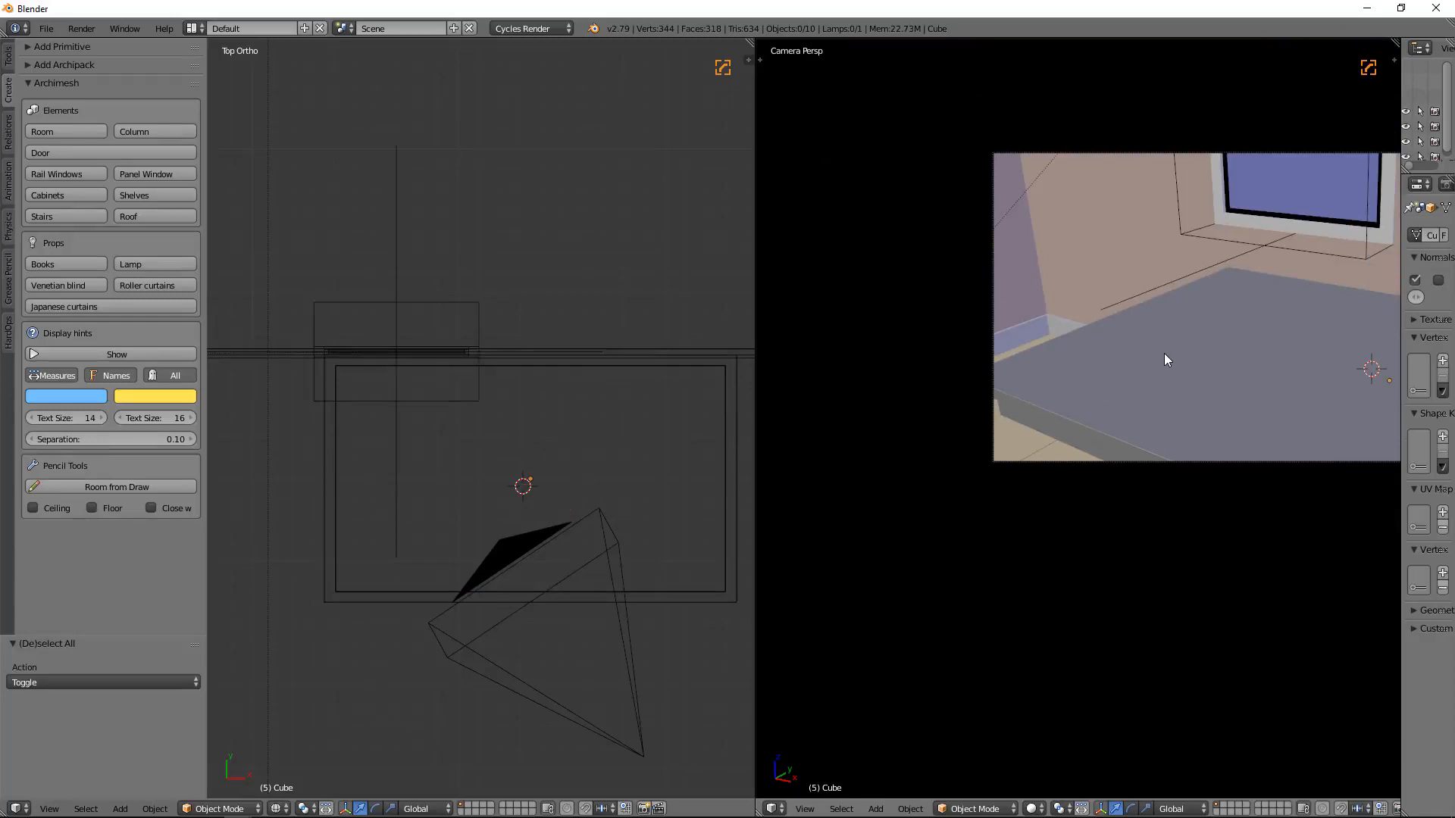
key("n")
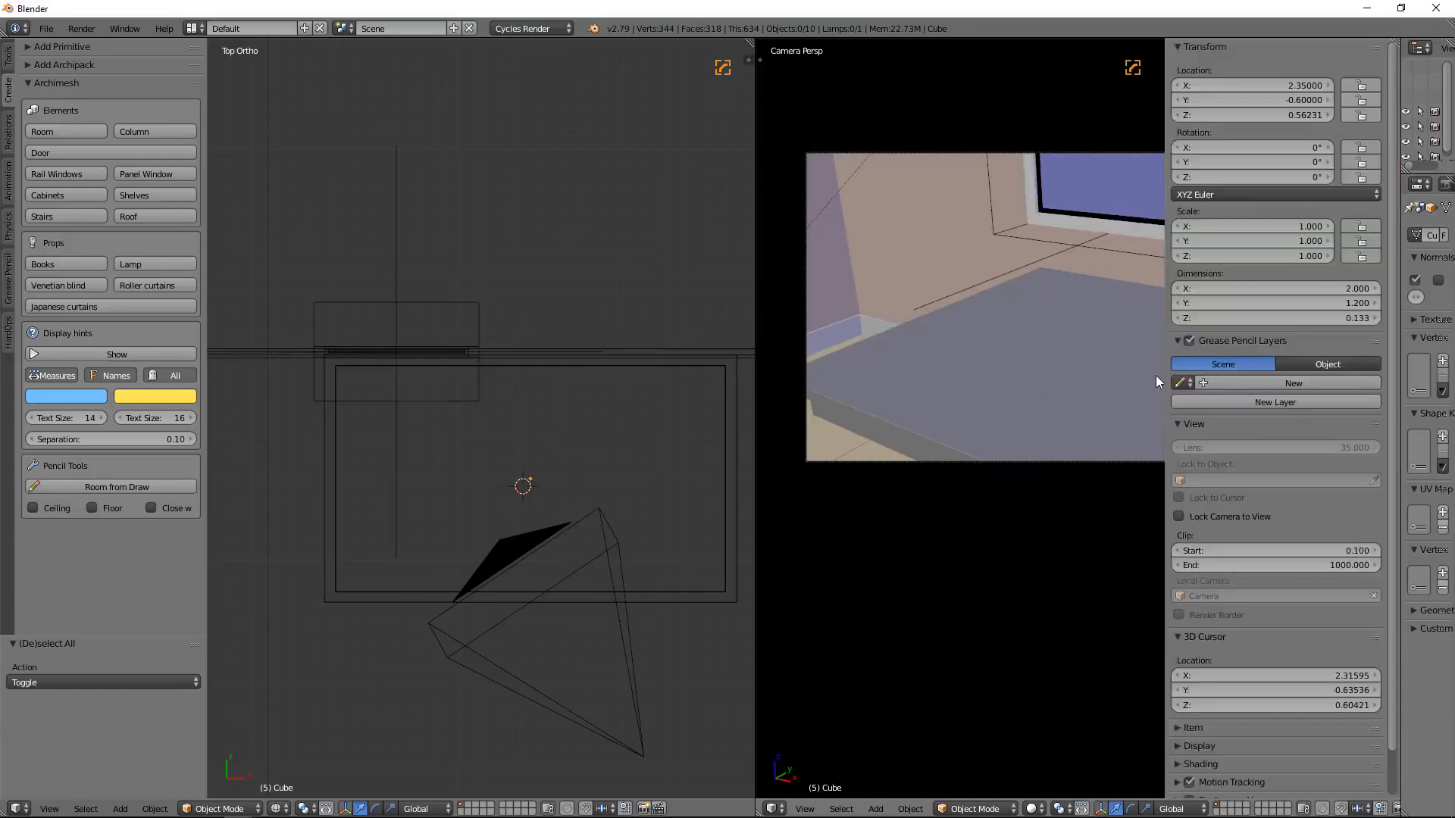
scroll(1156, 375, "up", 3)
scroll(977, 371, "down", 2)
right_click(950, 347)
key("Tab")
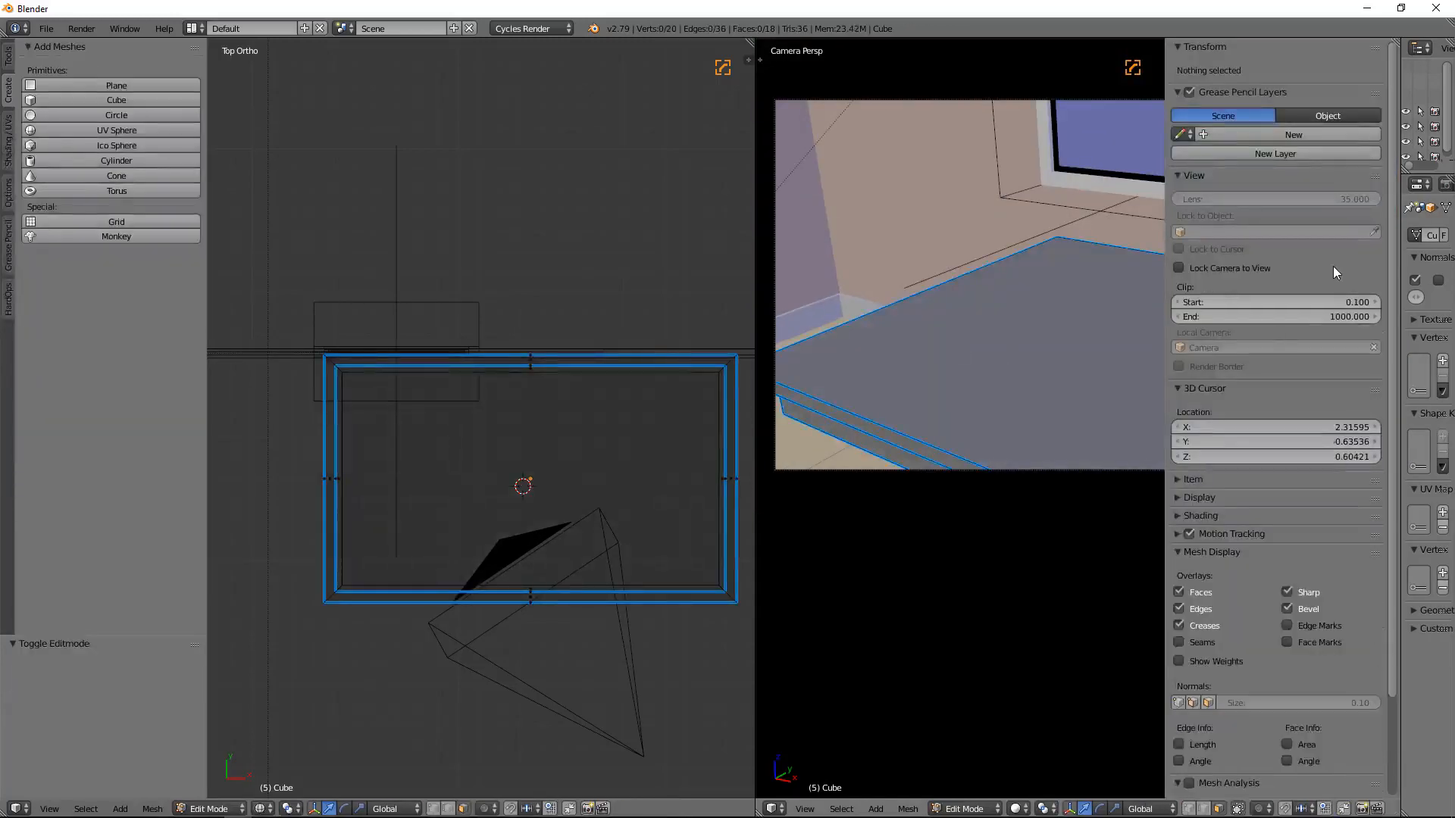
left_click(1177, 91)
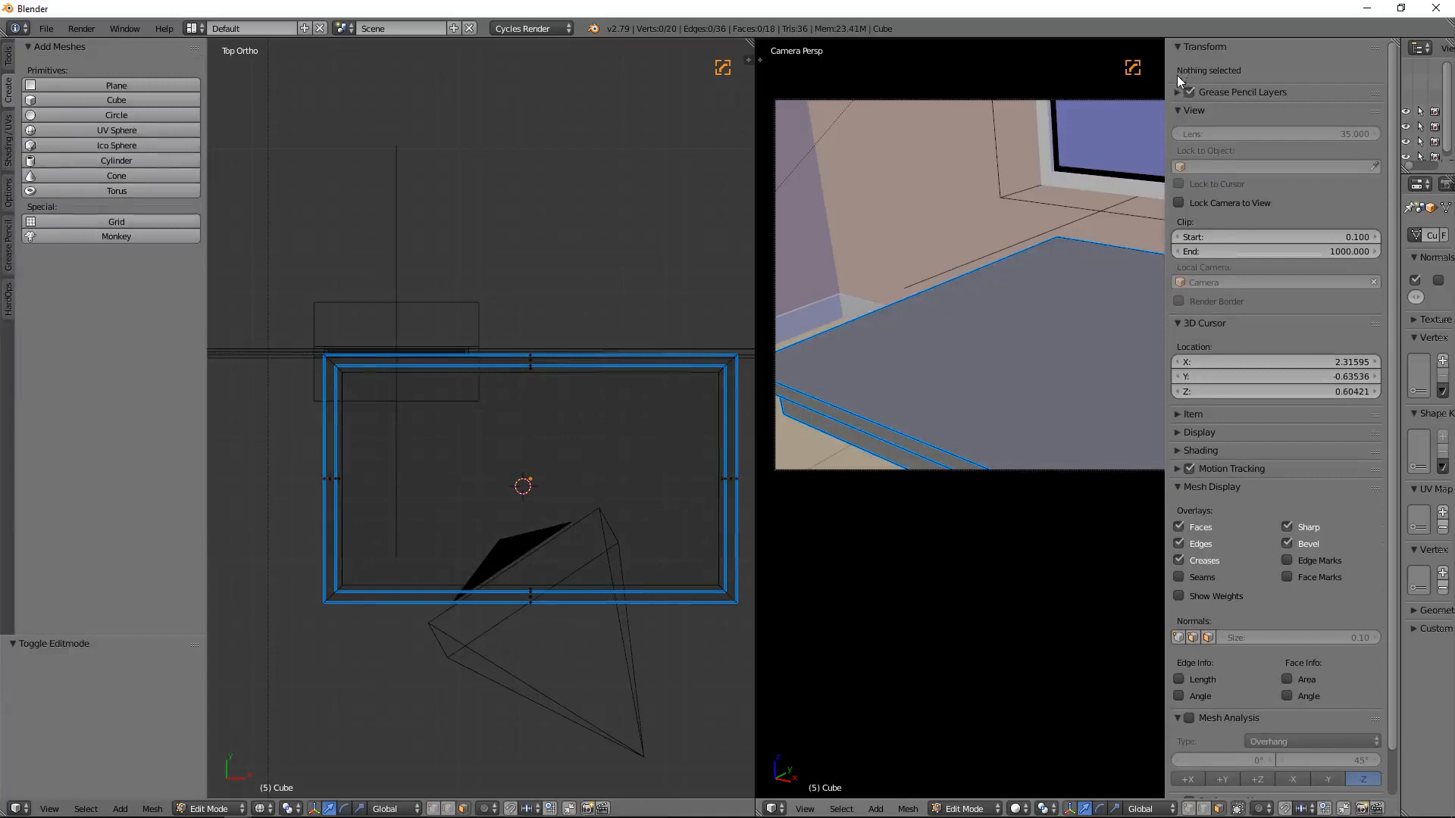
left_click(1178, 324)
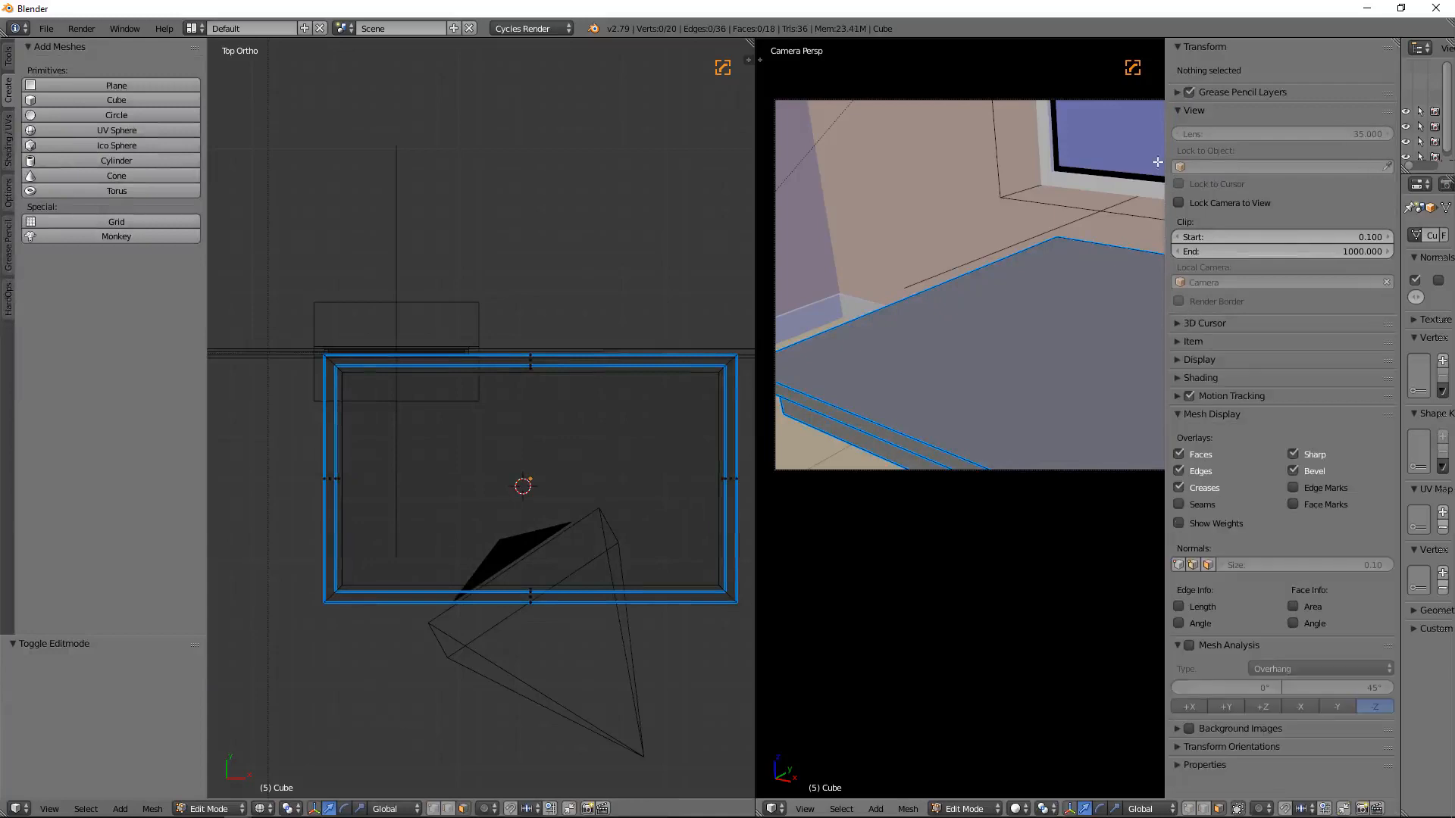
left_click(1178, 47)
left_click(1177, 83)
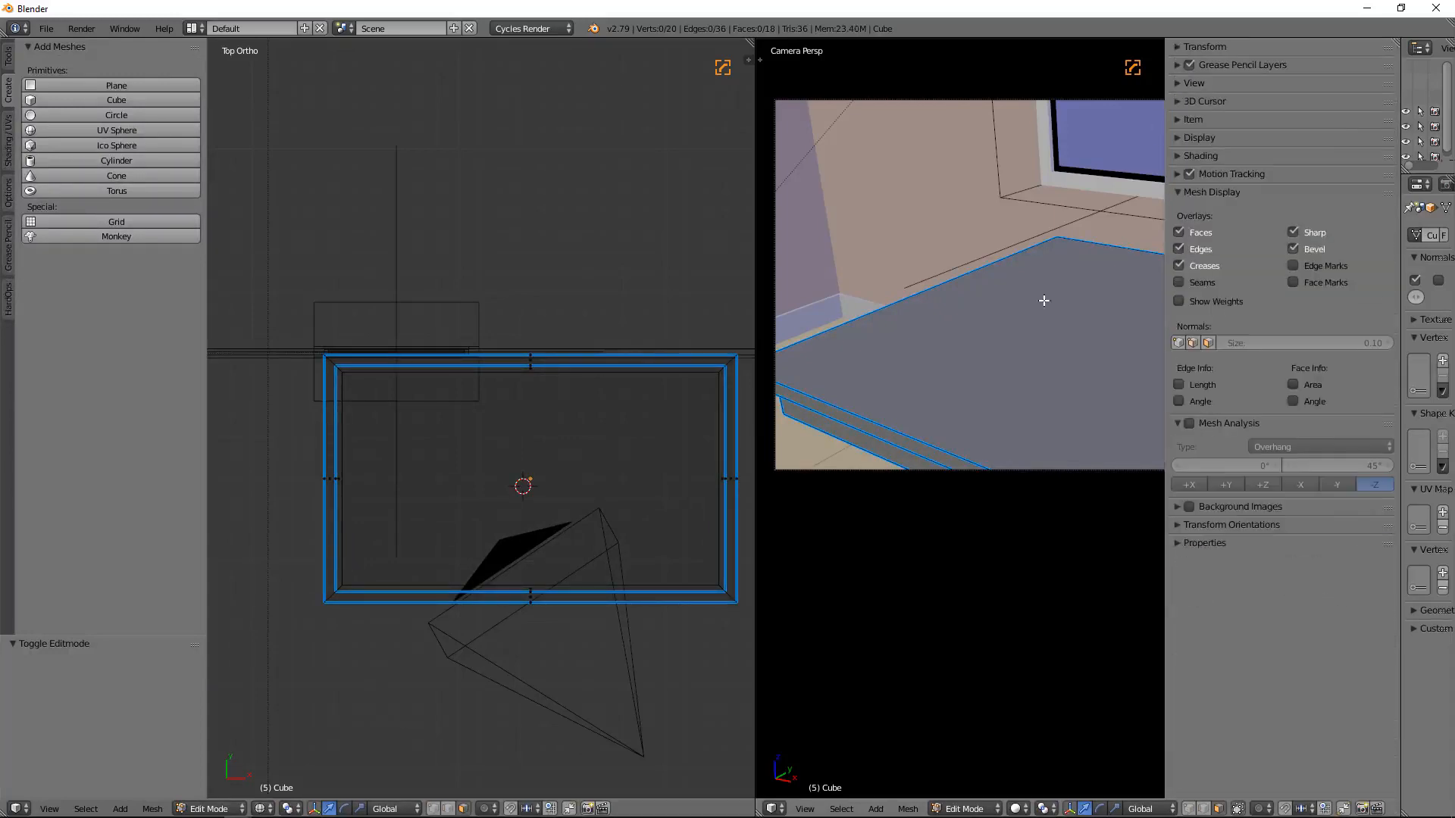
Select the slab's short upper edge on the minus X side and examine its bevel weight and the mesh's texture space settings.
right_click(919, 292)
left_click(1175, 81)
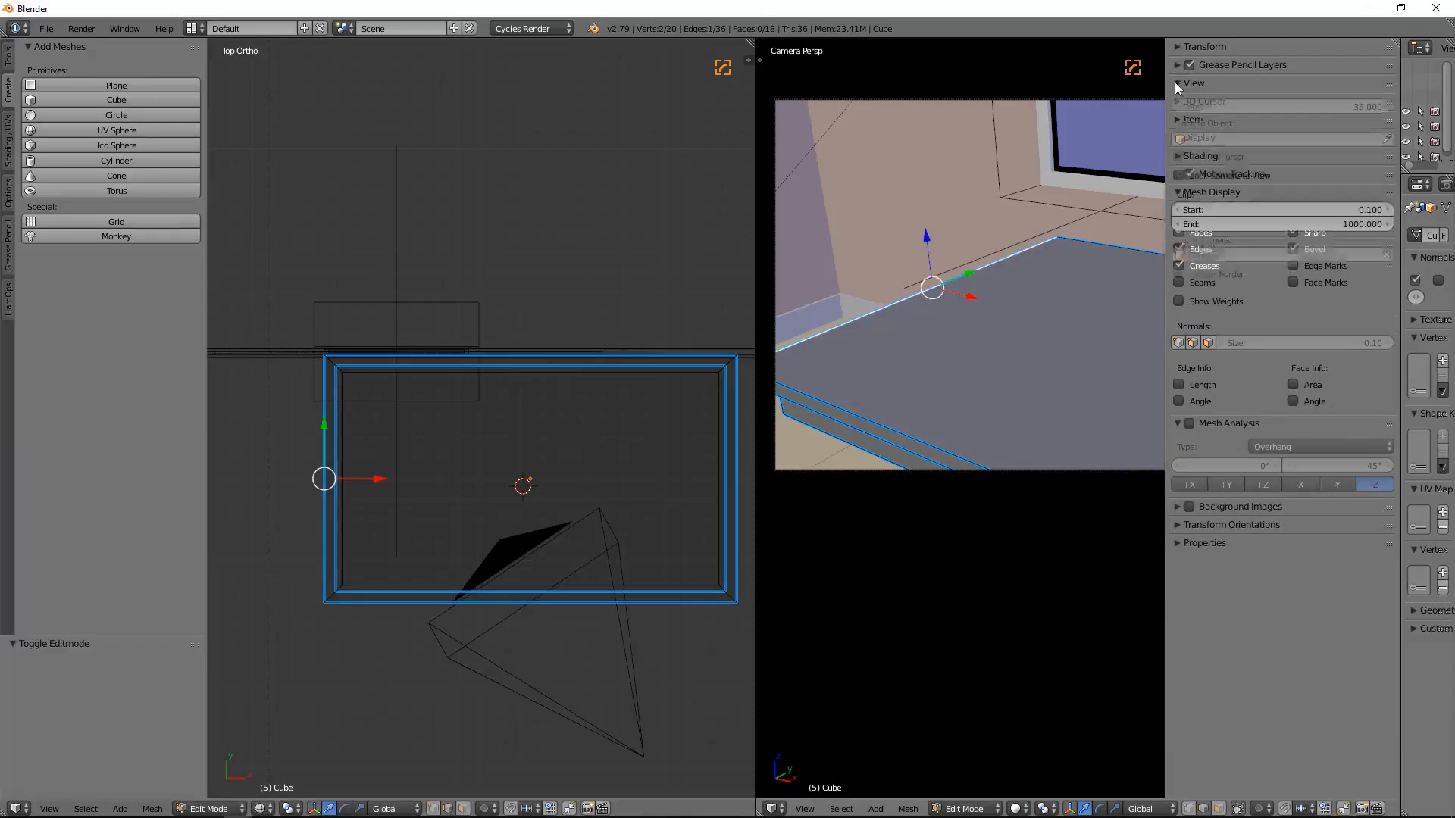
left_click(1172, 77)
left_click(1175, 47)
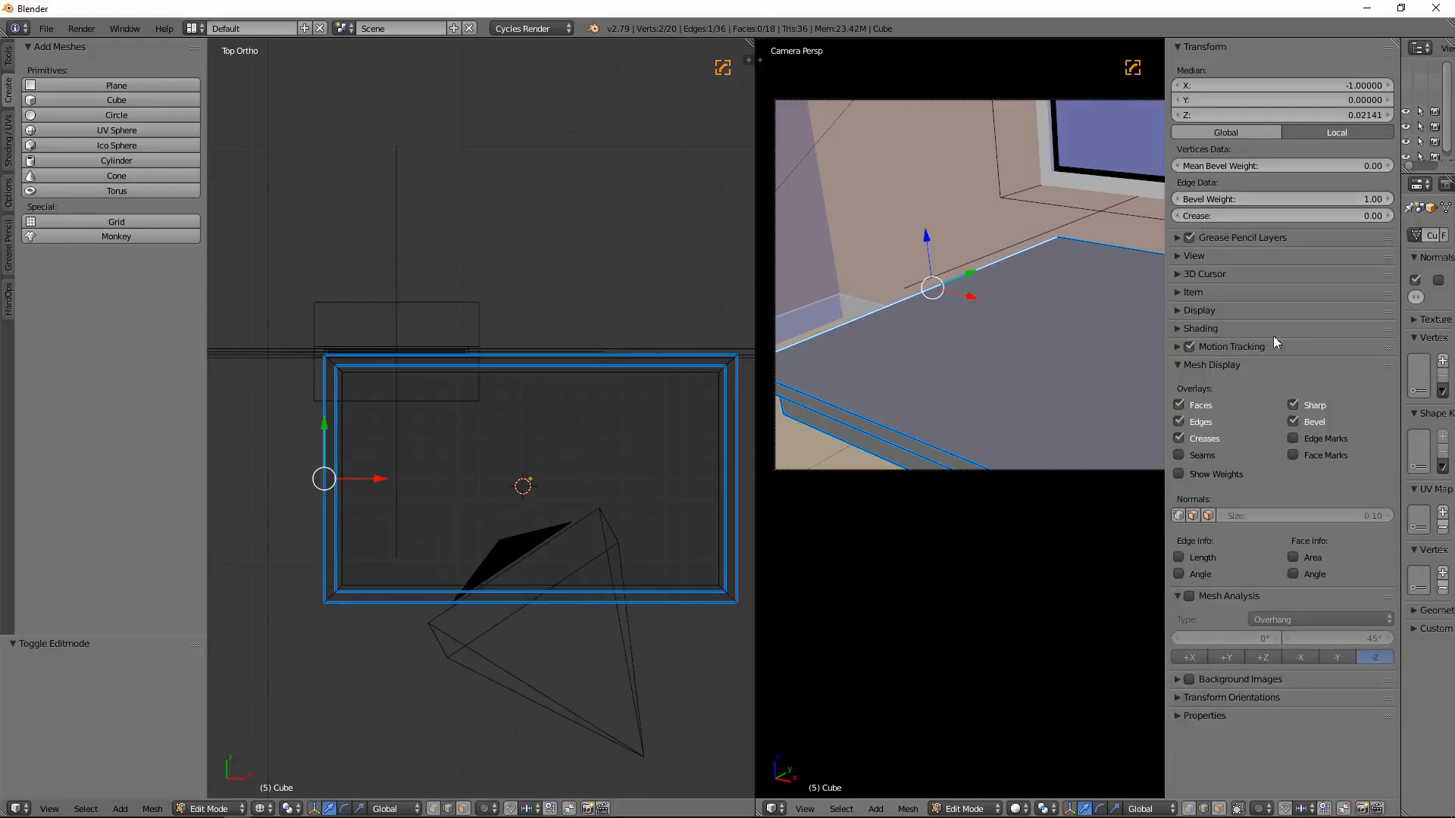
left_click(1415, 319)
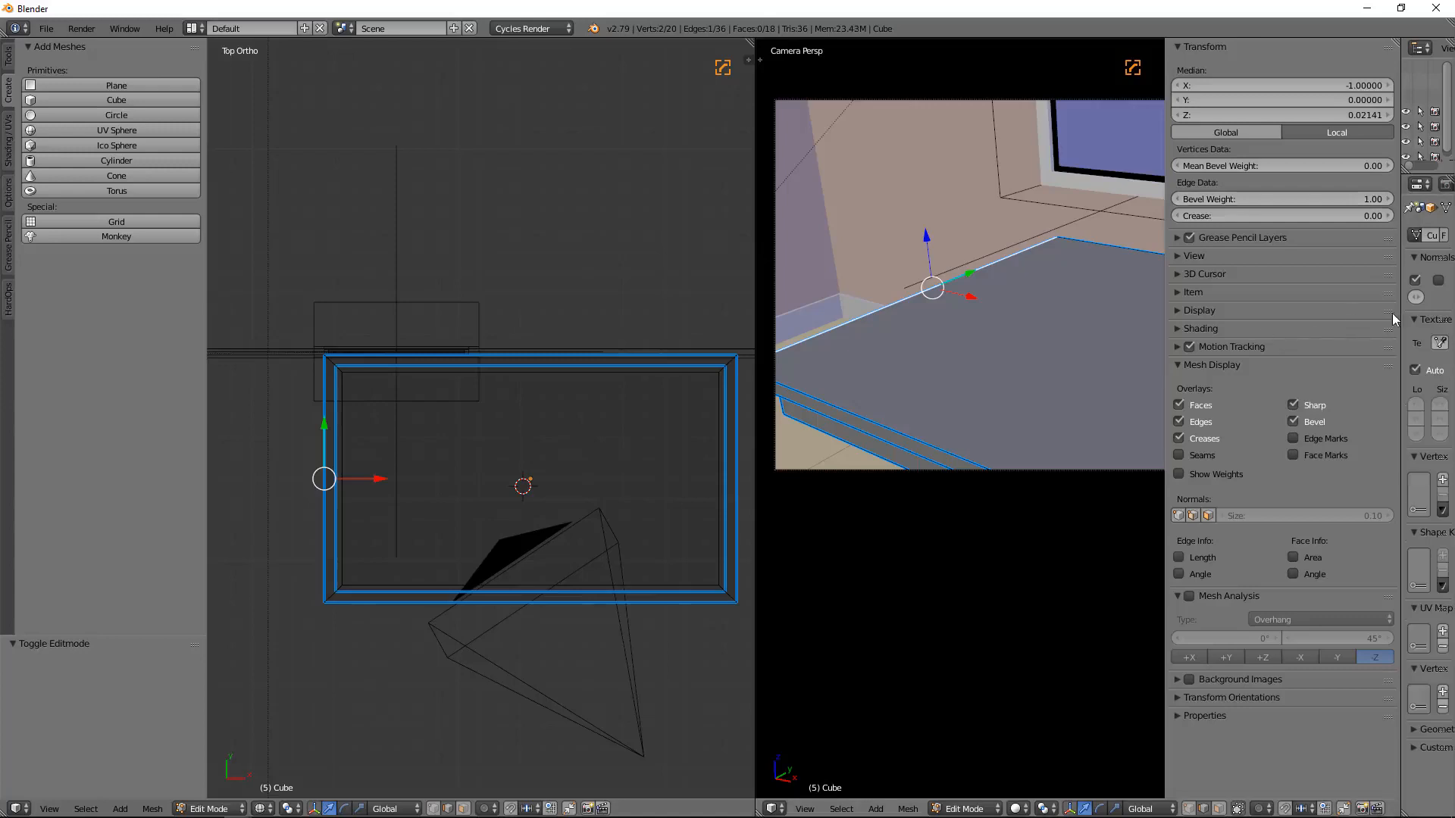
Examine the table slab's Bevel modifier settings, hide the 3D view's properties region and deselect the slab's edge.
left_click_drag(1401, 311, 1104, 311)
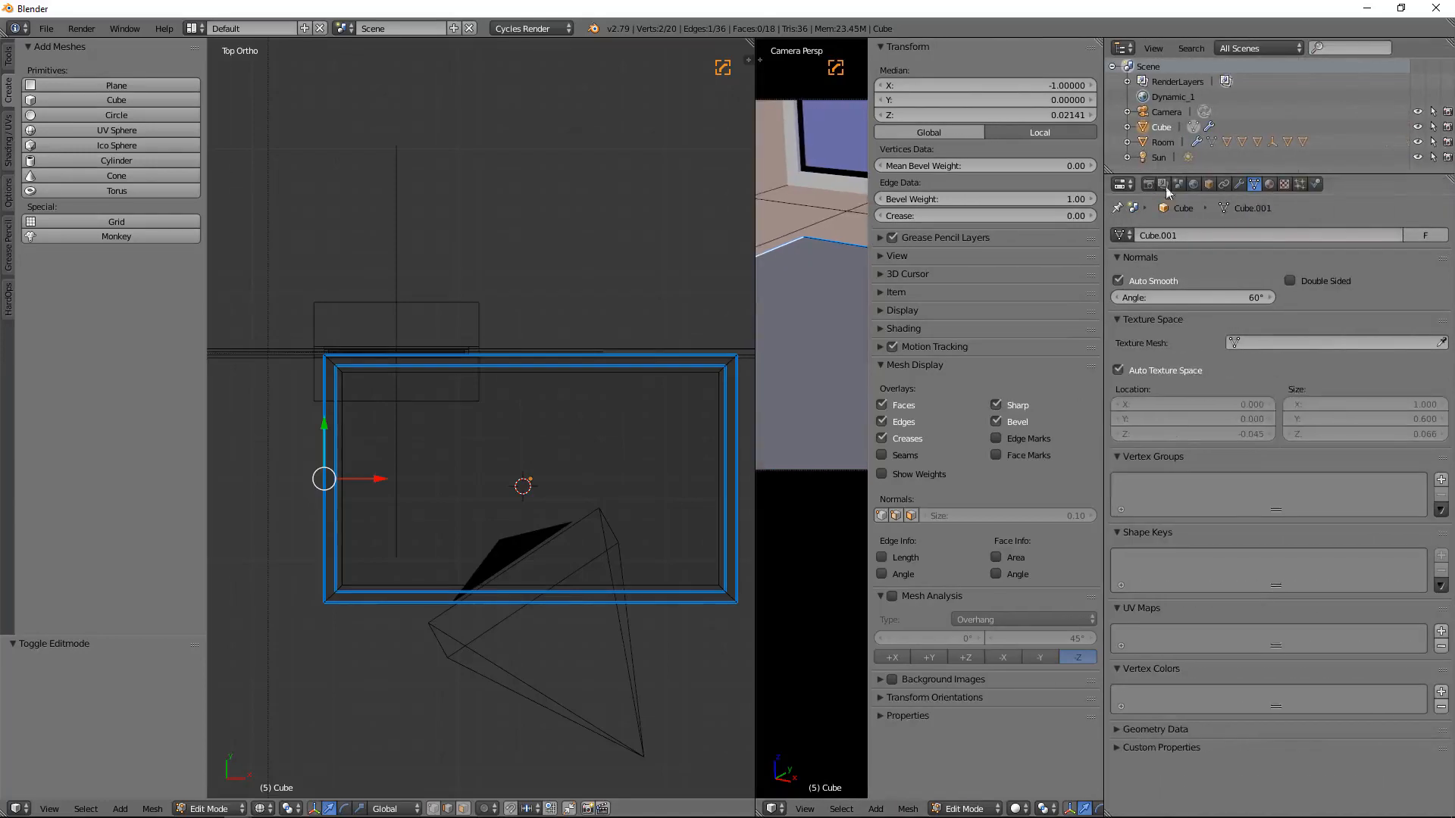
left_click(1241, 184)
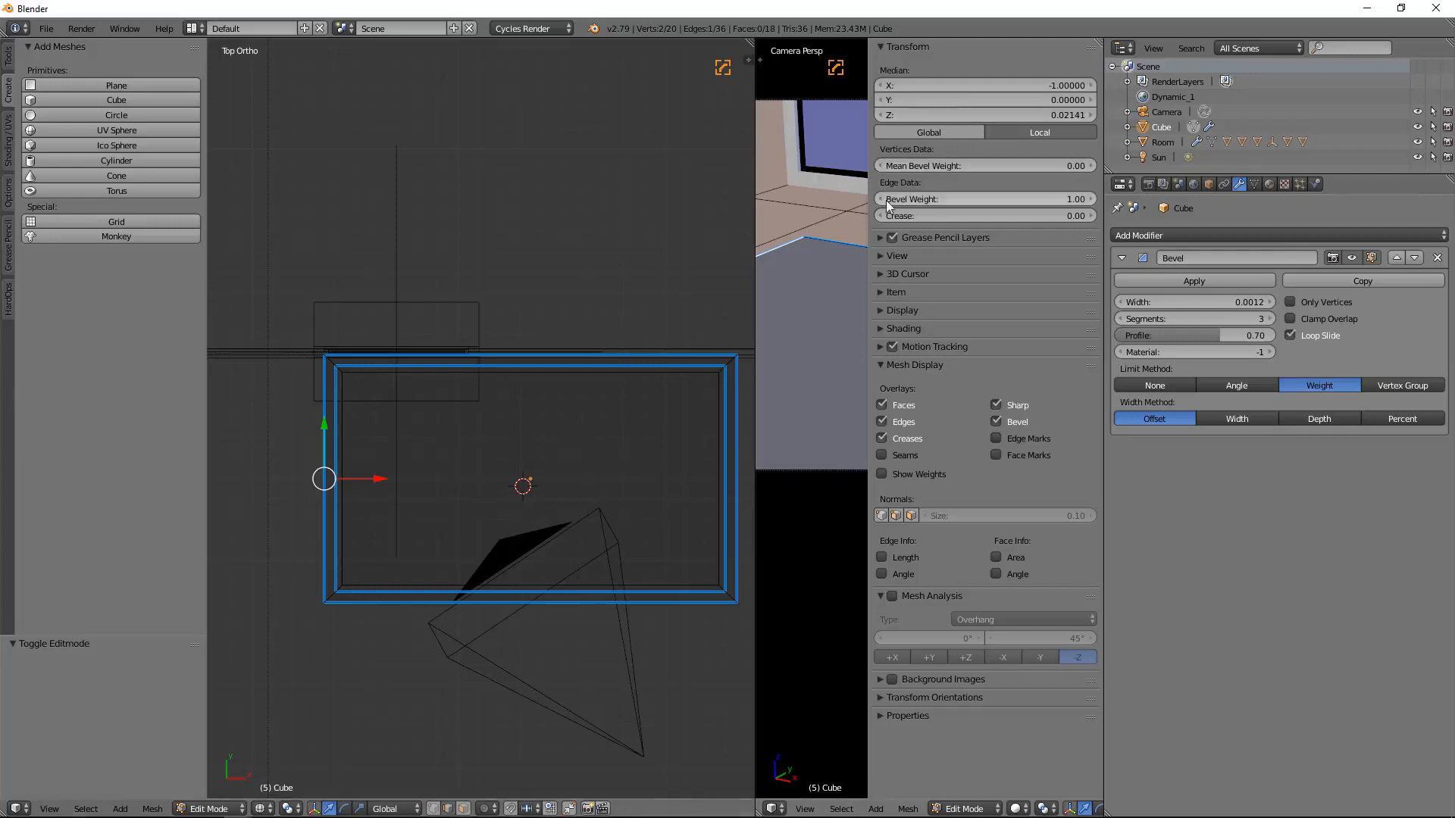
key("n")
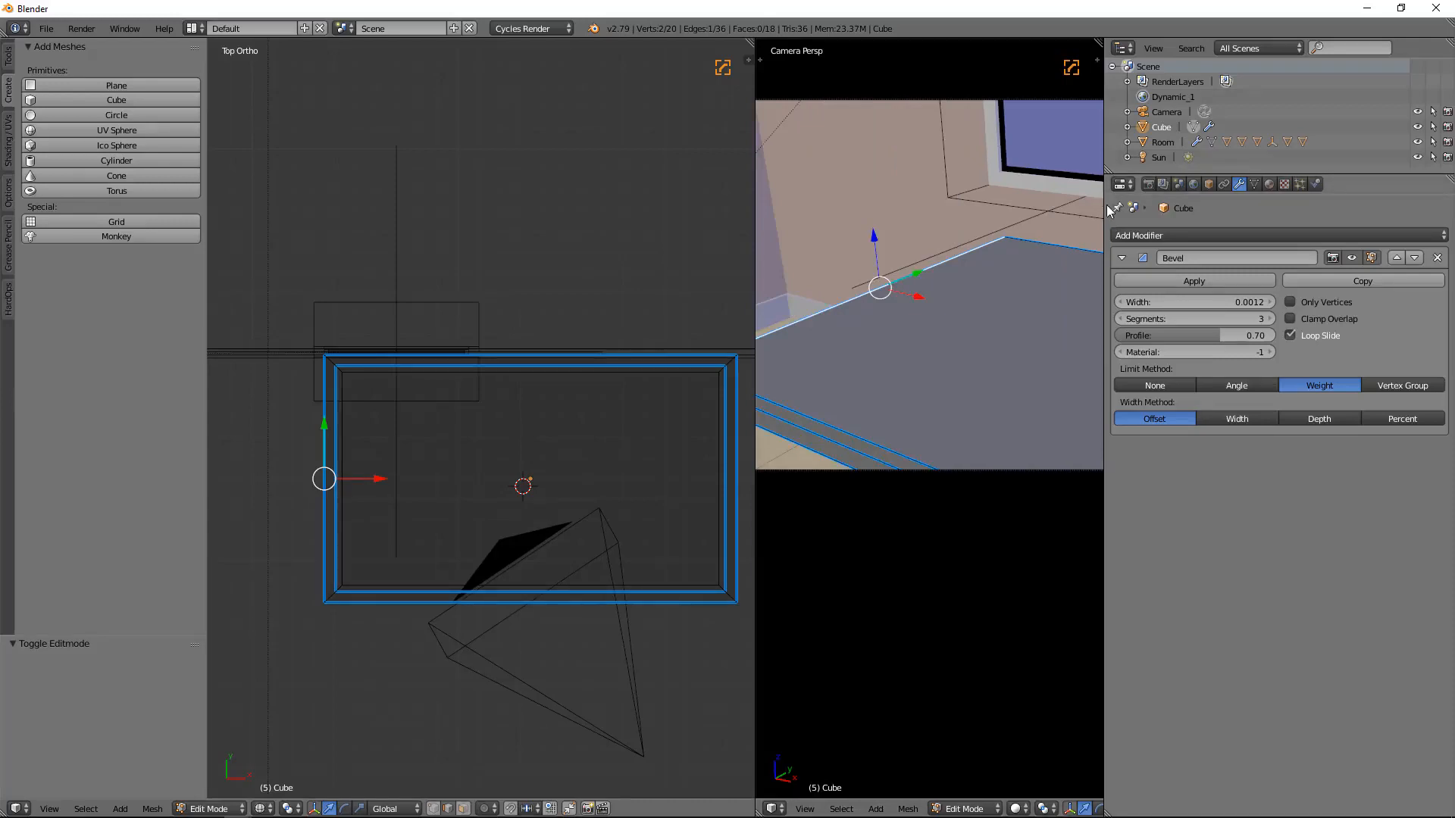
left_click_drag(1103, 215, 1316, 215)
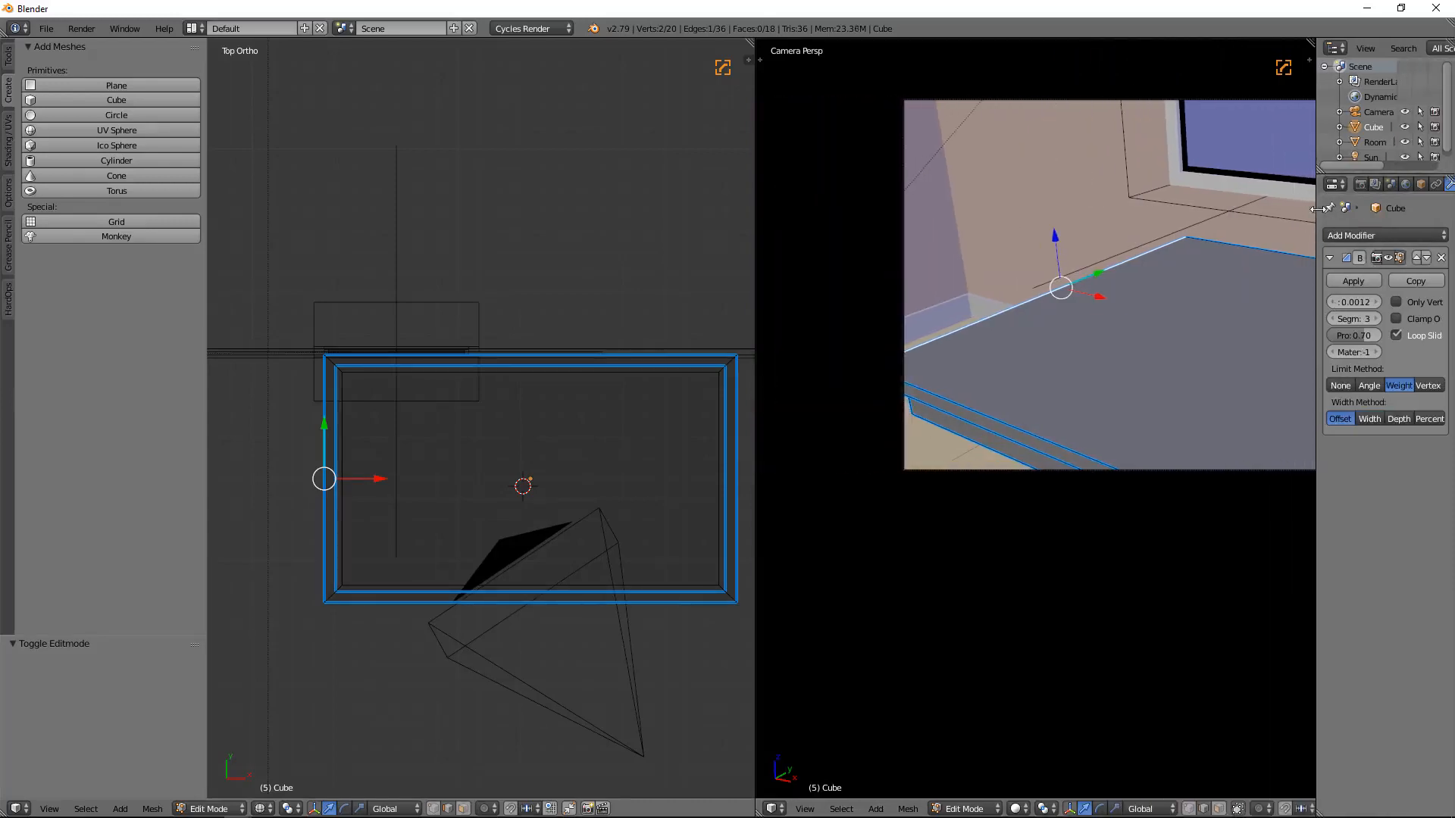
key("a")
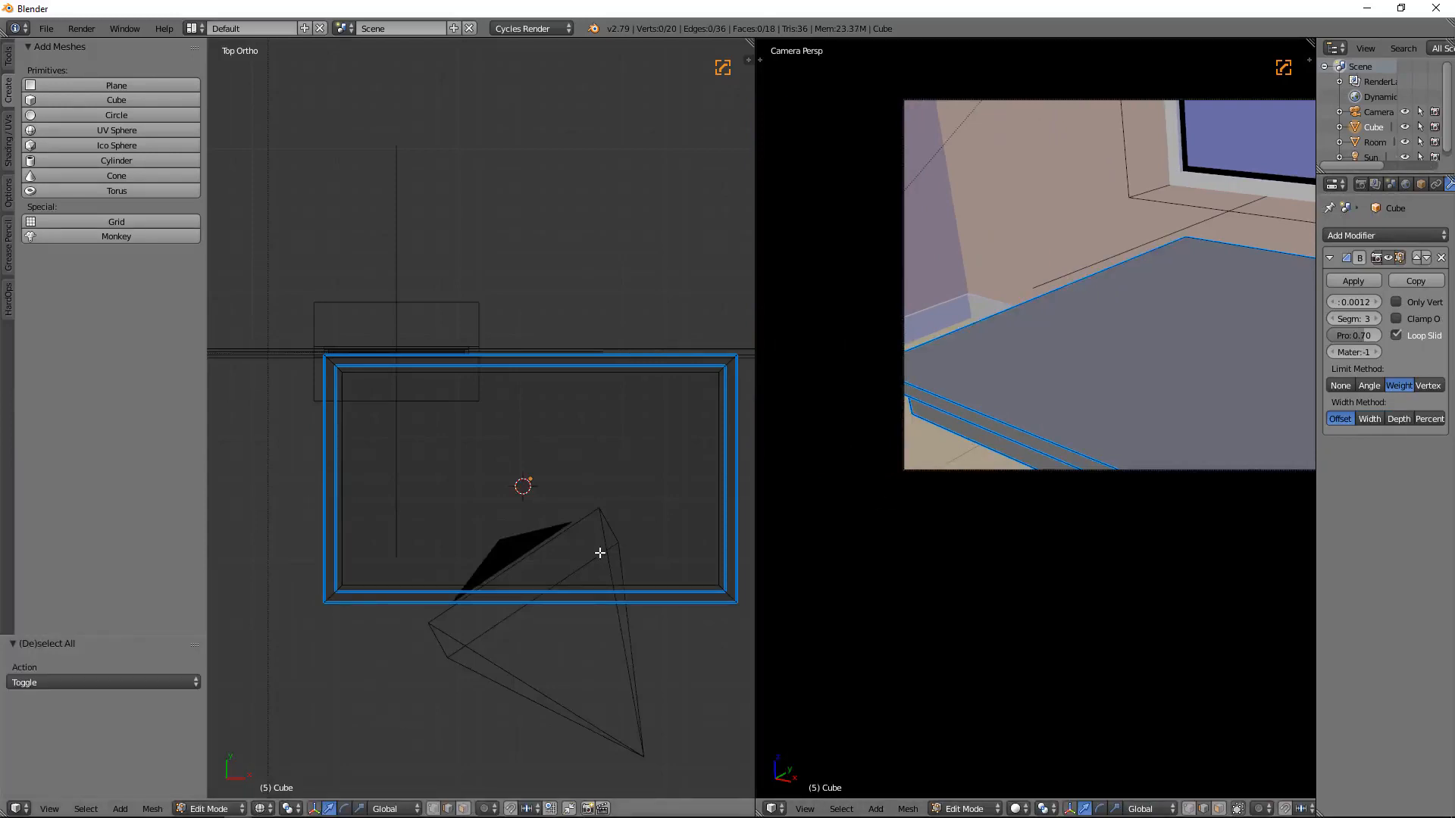
Isolate the table slab in local view with solid shading, seen from below, and enter Edit Mode.
key("Tab")
key("KP_Divide")
key("z")
mouse_move(584, 556)
middle_mouse_down()
mouse_move(581, 354)
mouse_move(538, 390)
mouse_move(526, 377)
mouse_move(477, 432)
mouse_move(370, 791)
middle_mouse_up()
key("Tab")
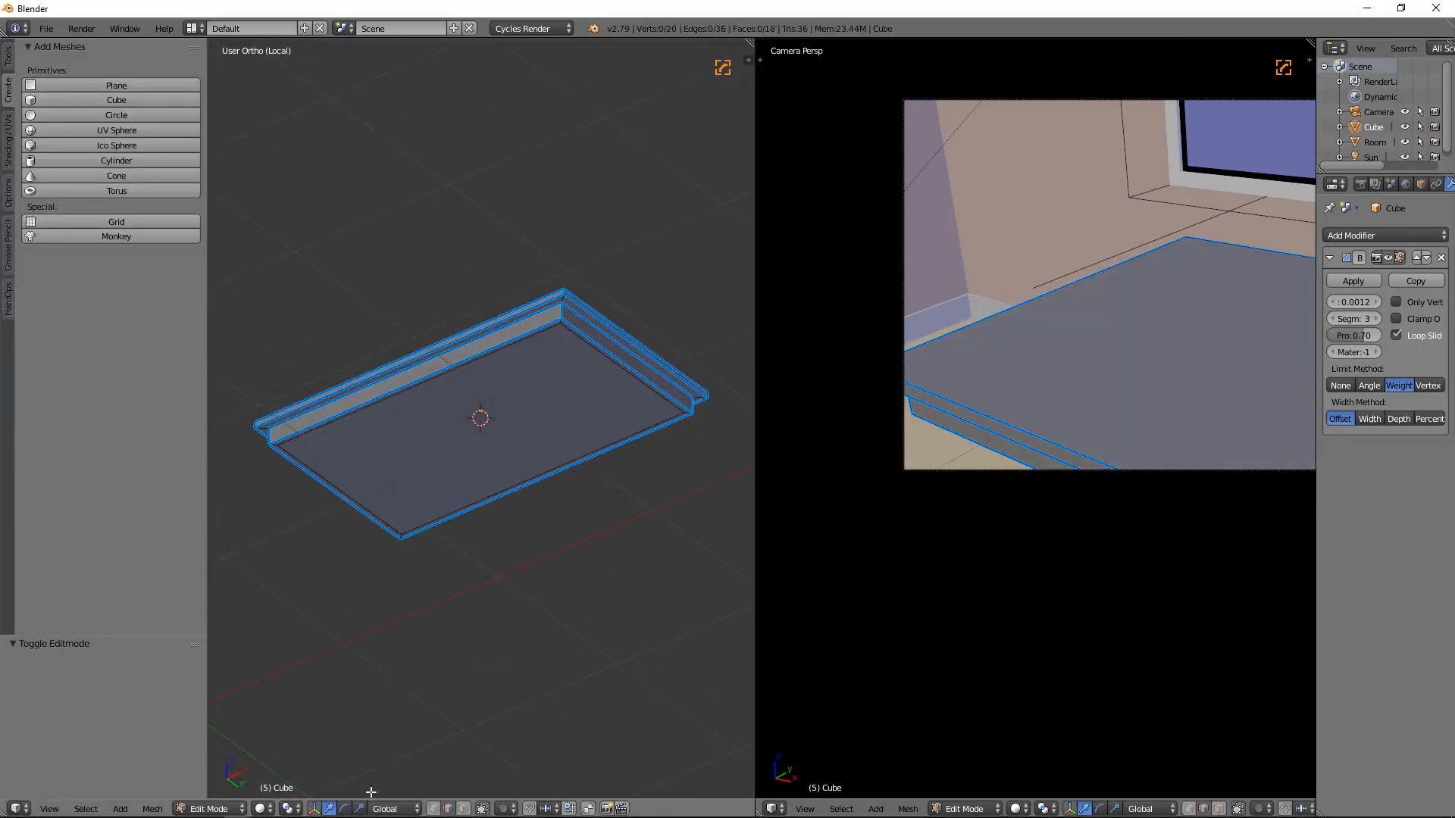
Select the slab's large underside face in face select mode and extrude it about 0.05 inward to hollow the underside.
left_click(463, 809)
right_click(504, 453)
middle_click_drag(504, 453, 485, 445)
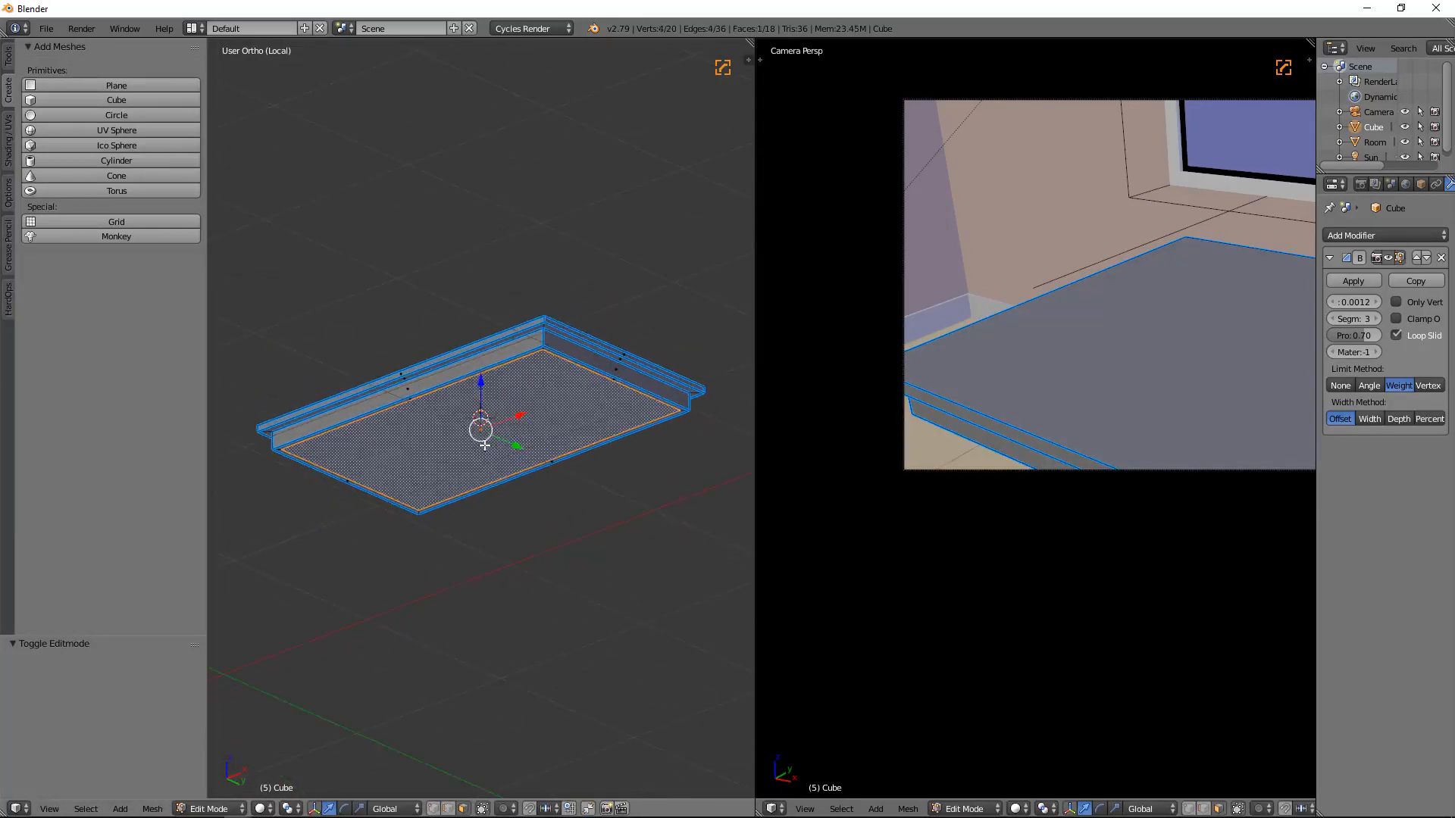
key("e")
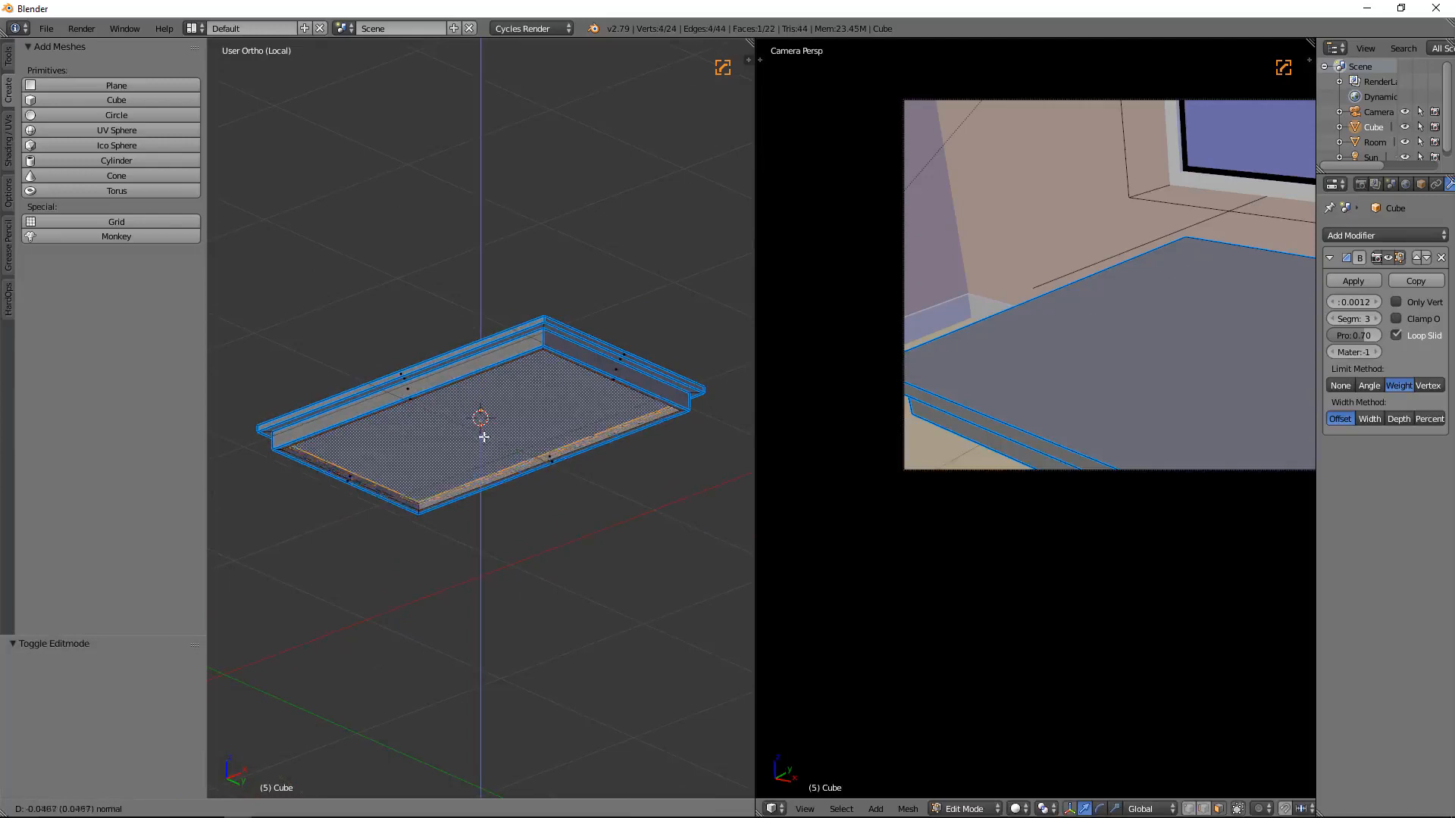
left_click(484, 437)
Return to Object Mode and sharpen the hollowed slab with HardOps at 30° sharpness and a 60° auto smooth angle.
key("Tab")
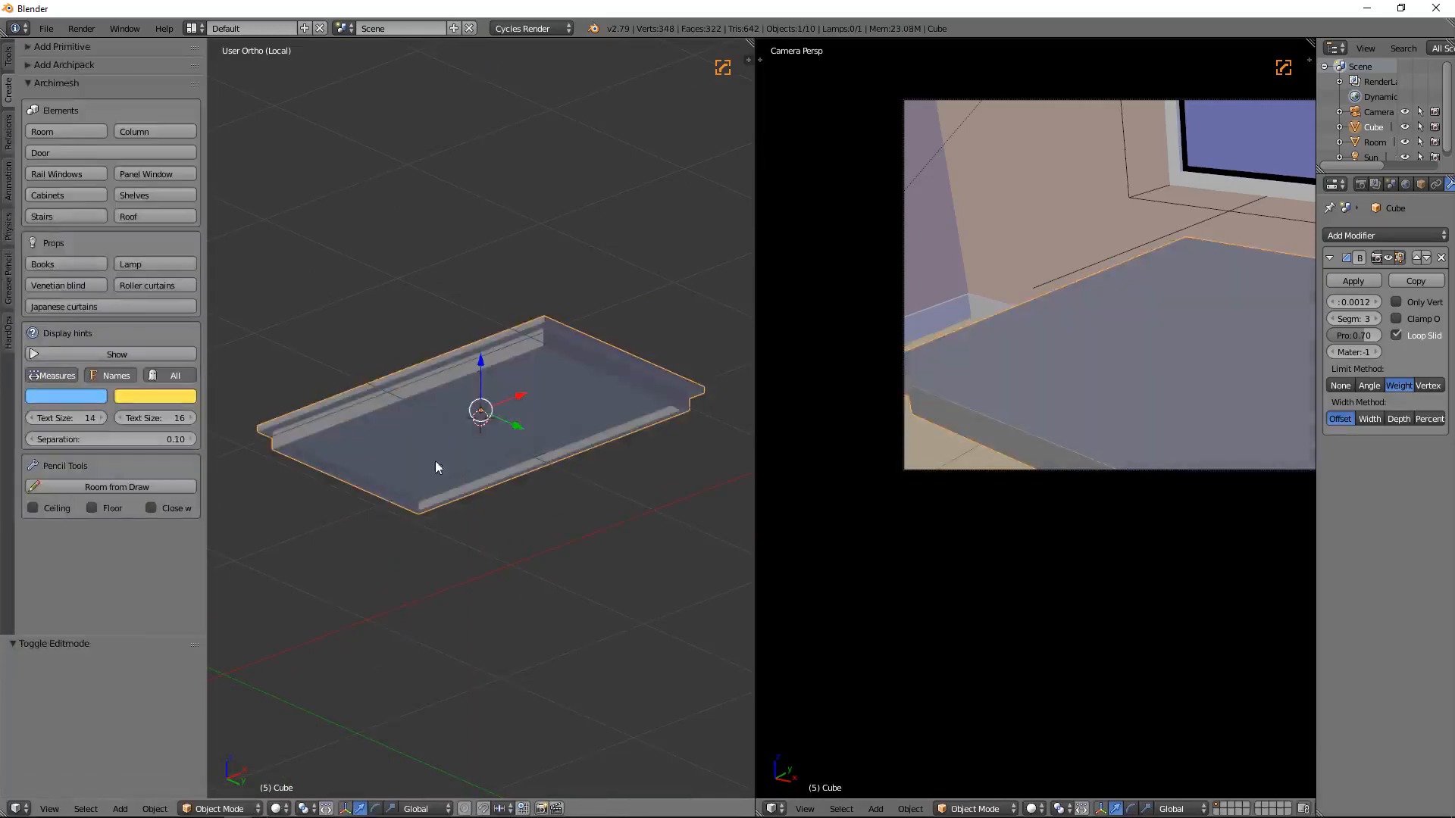
key("q")
left_click(416, 529)
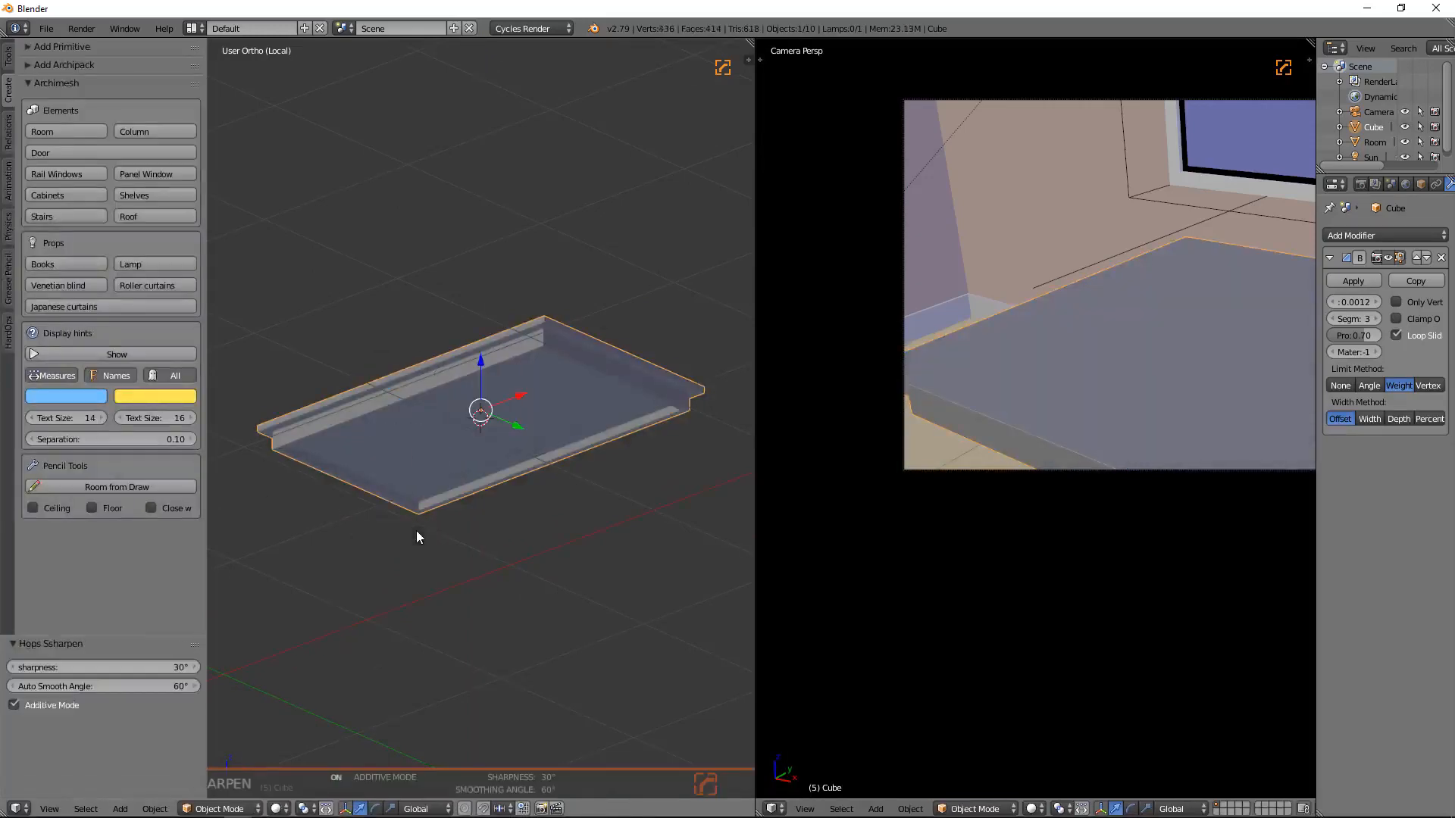
Inspect the sharpened edges of the slab's underside and set its HardOps bevel width to about 0.003.
key("Tab")
scroll(435, 484, "up", 6)
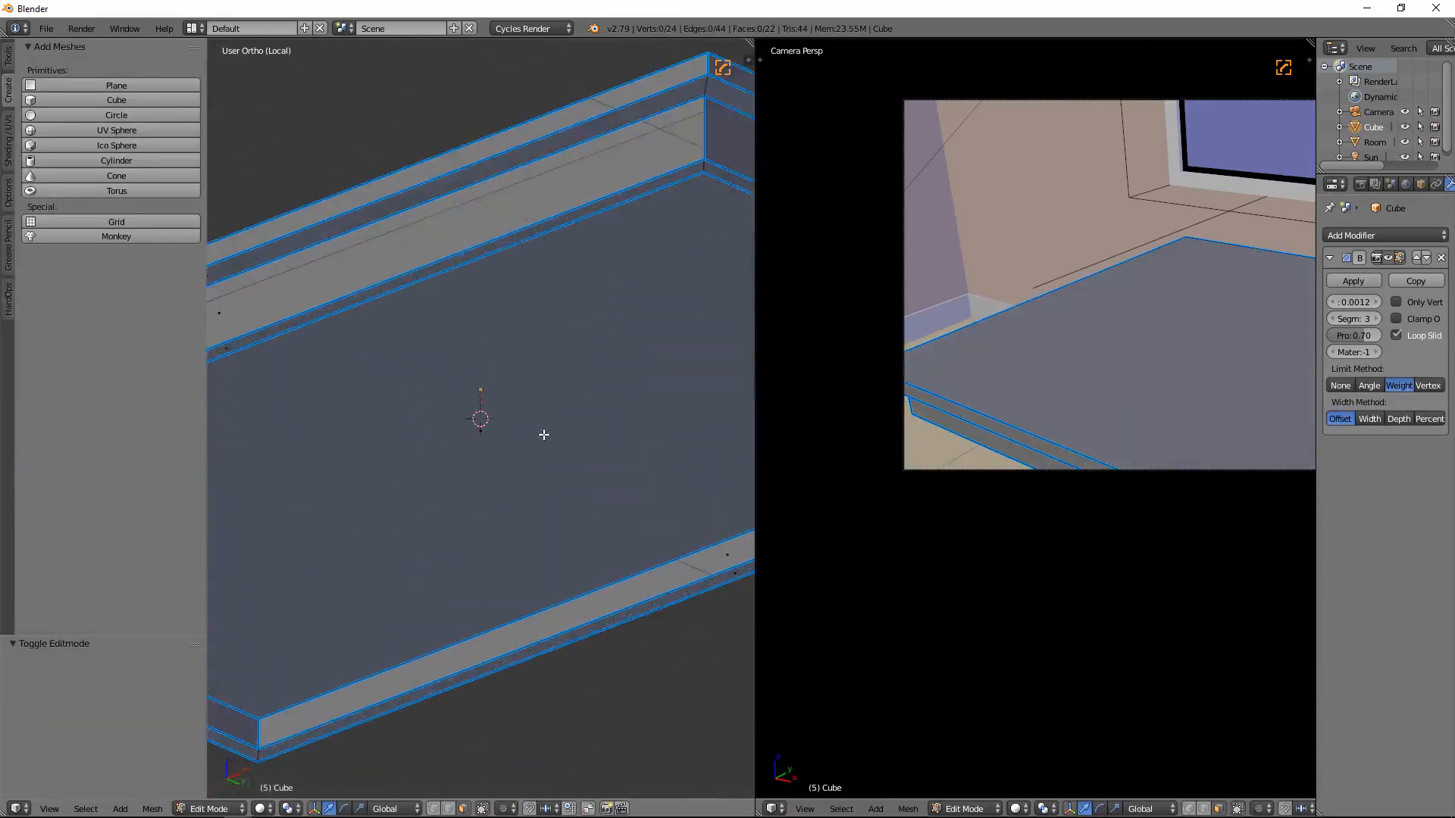
key("Tab")
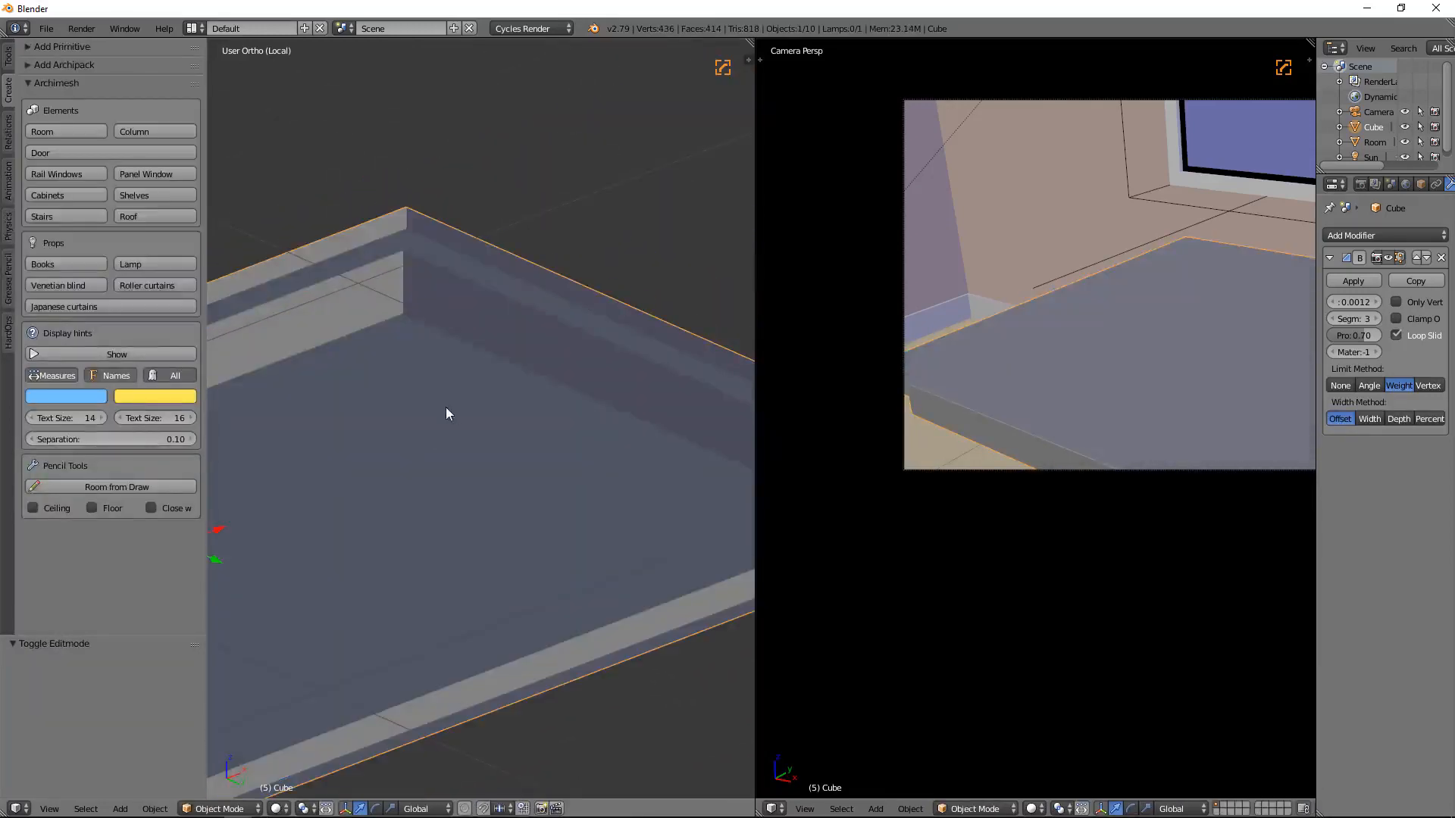
scroll(428, 386, "up", 4)
middle_click_drag(411, 366, 462, 334)
key("Tab")
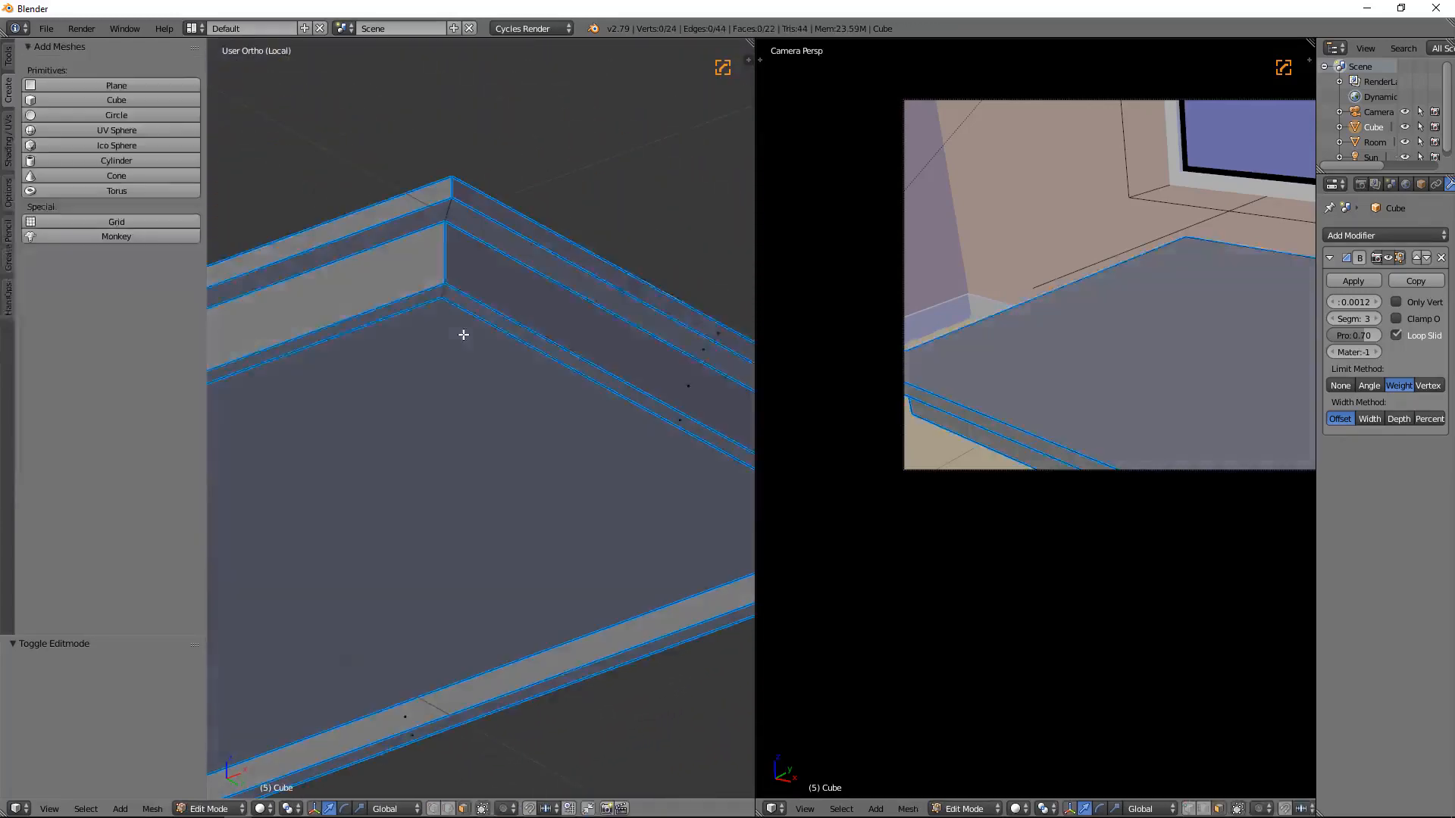
key("Tab")
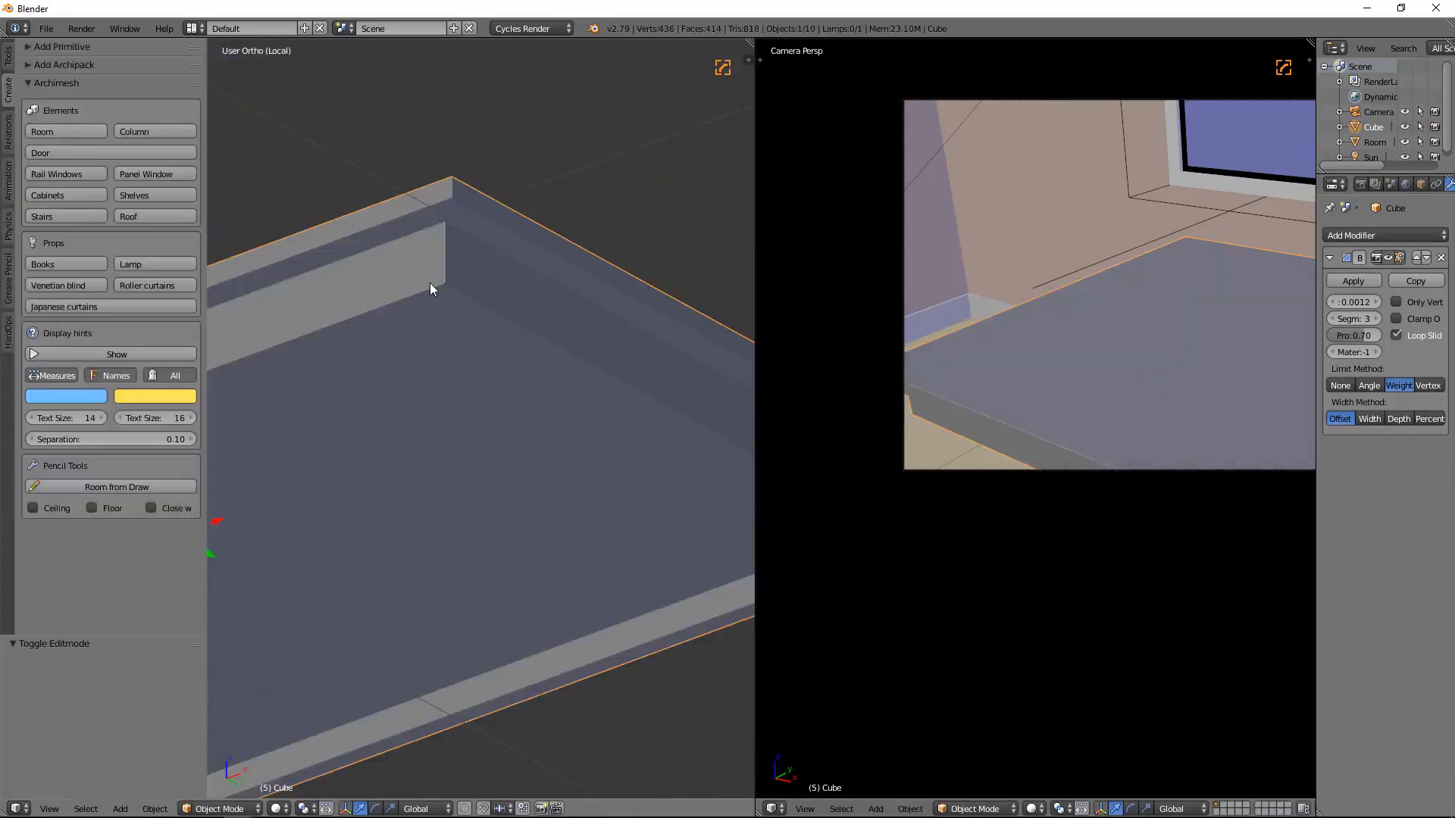
key("q")
left_click(359, 341)
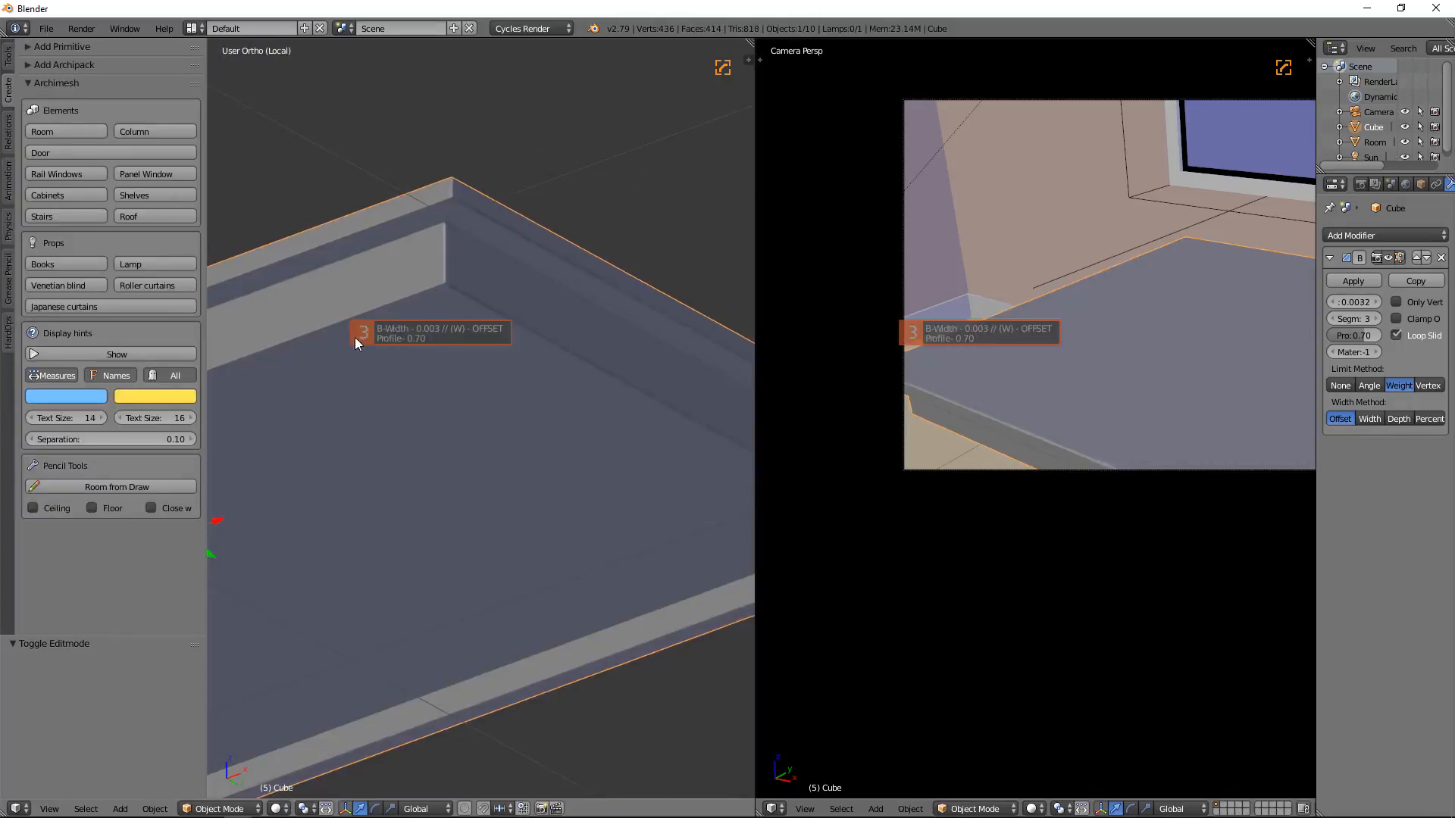
left_click(354, 338)
Apply the slab's rotation and scale and check its shape from above in solid local view.
key("ctrl+a")
left_click(355, 338)
key("KP_Divide")
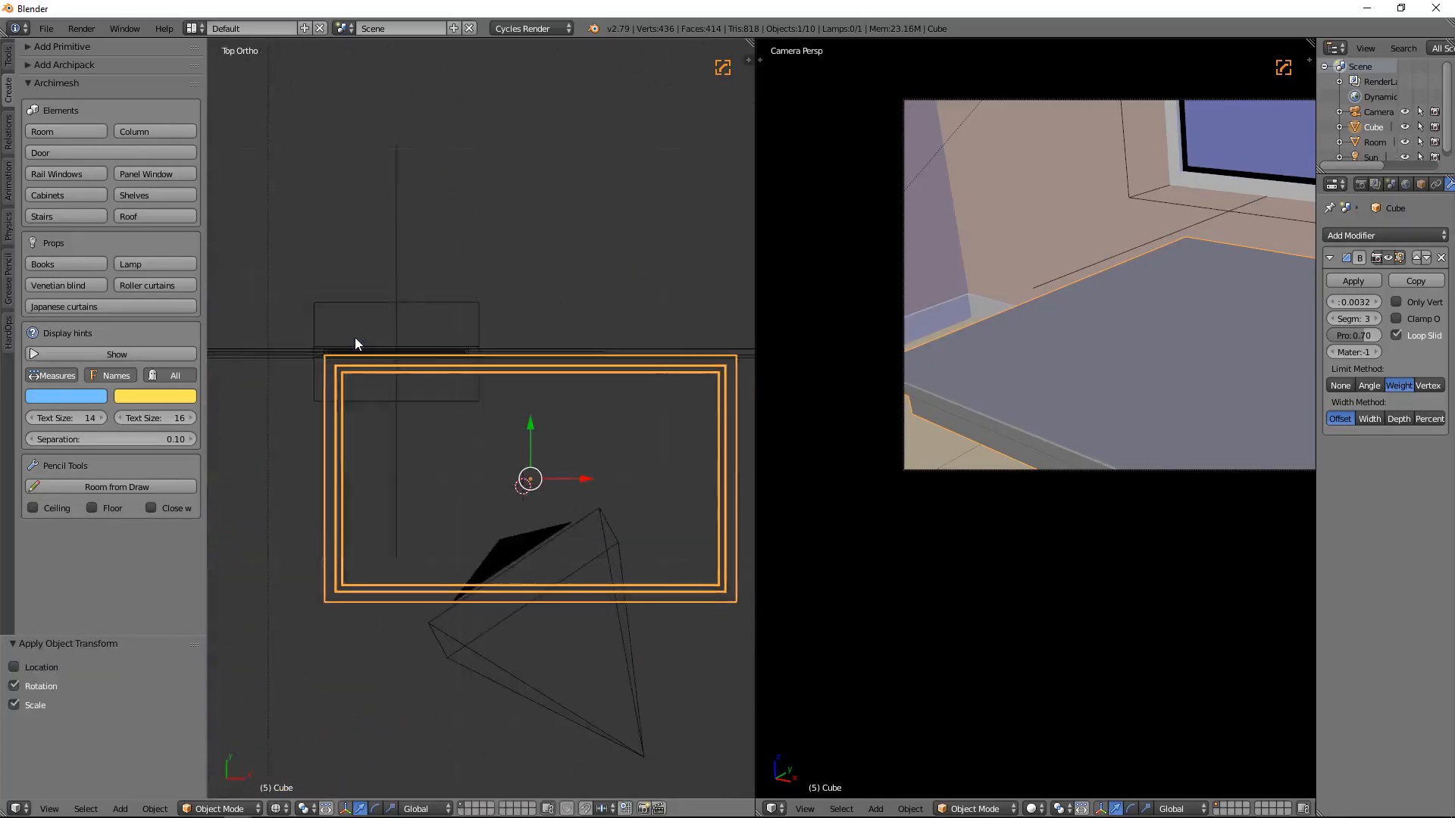
key("KP_Divide")
key("z")
middle_click_drag(436, 509, 351, 370)
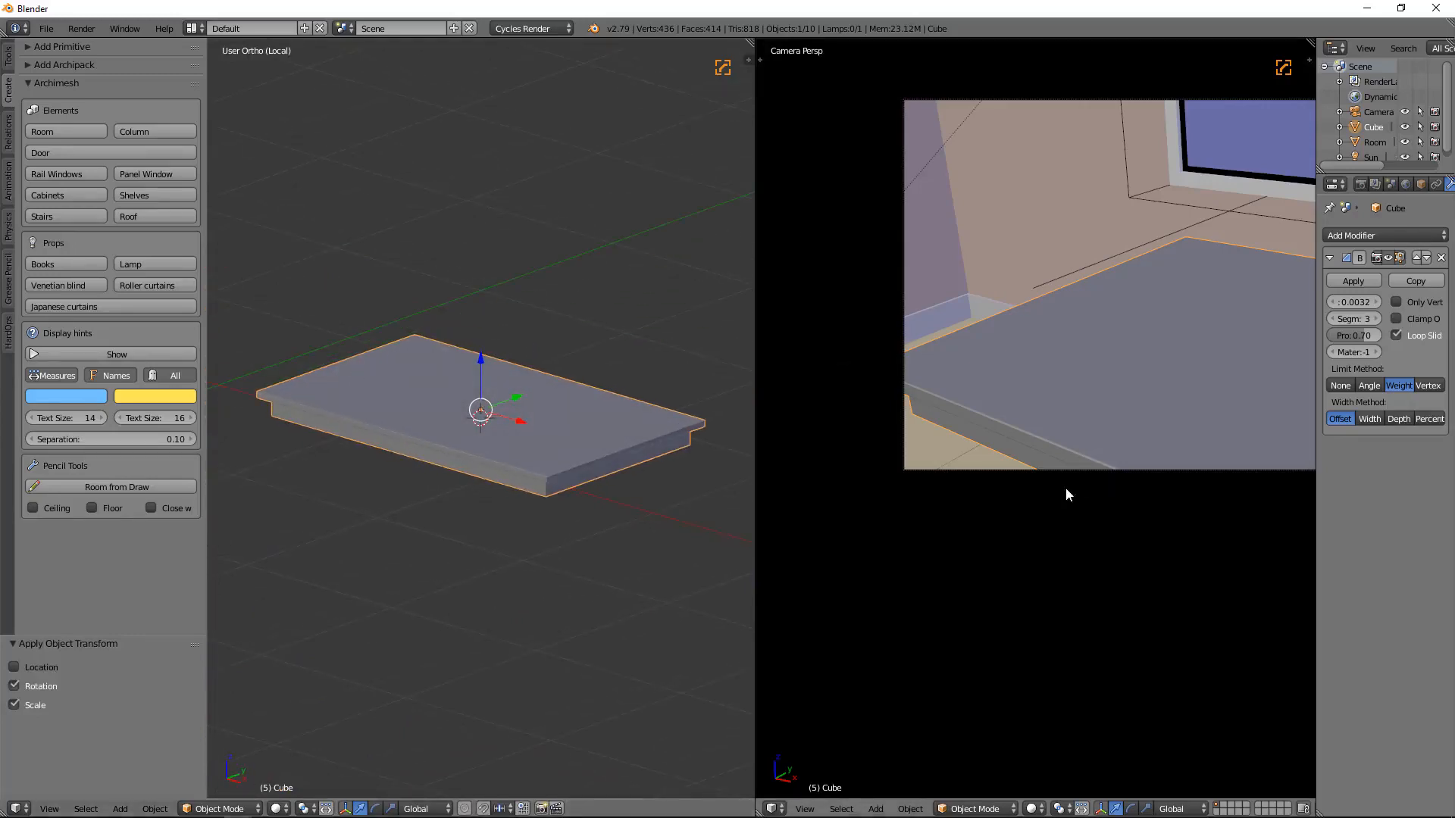
Show the whole scene in a maximized wireframe top view and add a cube inside the slab's minus X, minus Y corner.
key("KP_7")
key("ctrl+Up")
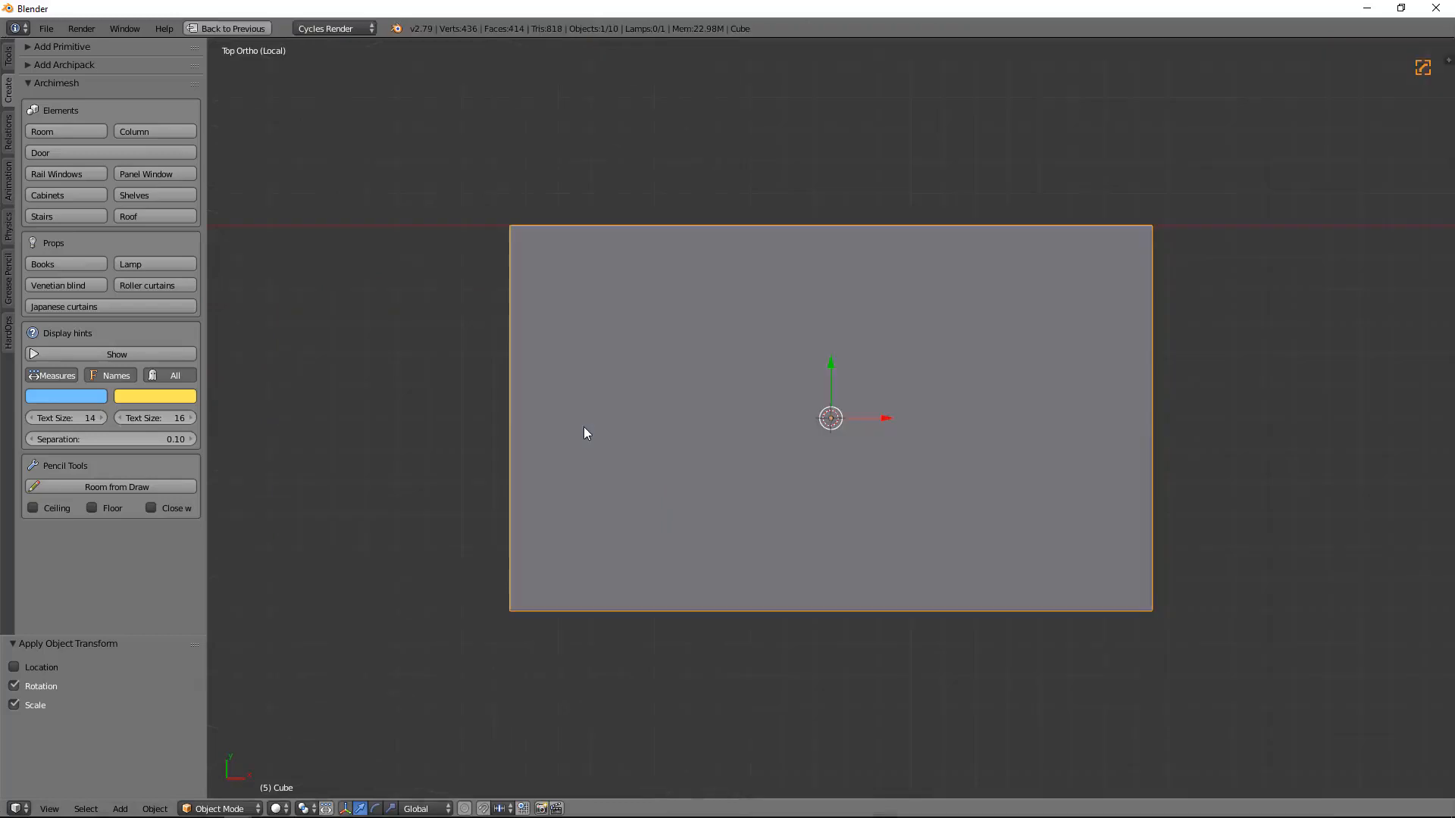
key("z")
key("KP_Divide")
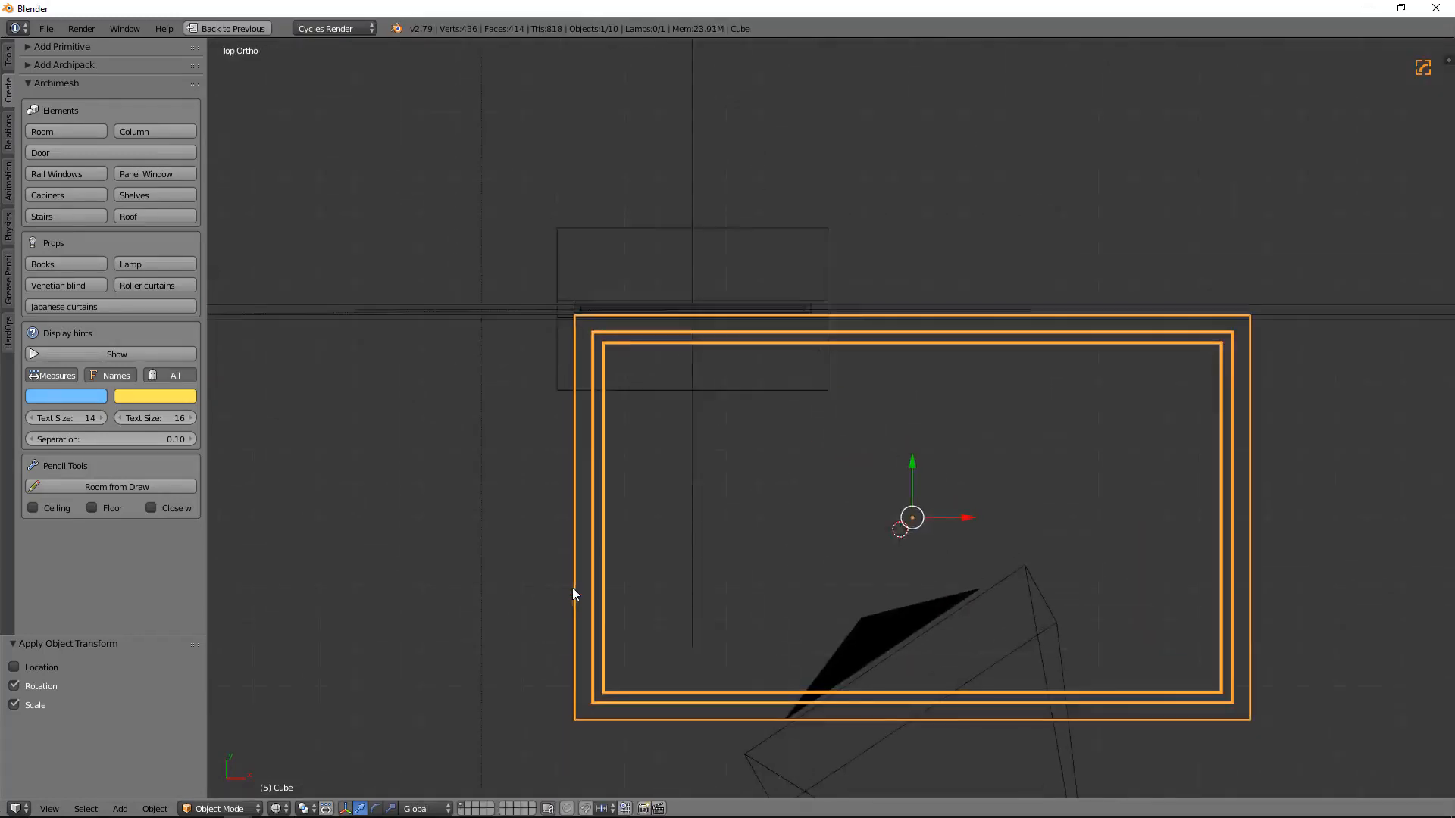
middle_click_drag(616, 598, 516, 430, "shift")
key("a")
right_click(492, 472, "shift")
key("shift+a")
mouse_move(492, 471)
left_click(644, 479)
Scale the corner cube down to leg thickness, shift it about -0.009 along Y and restore the split viewport layout.
key("s")
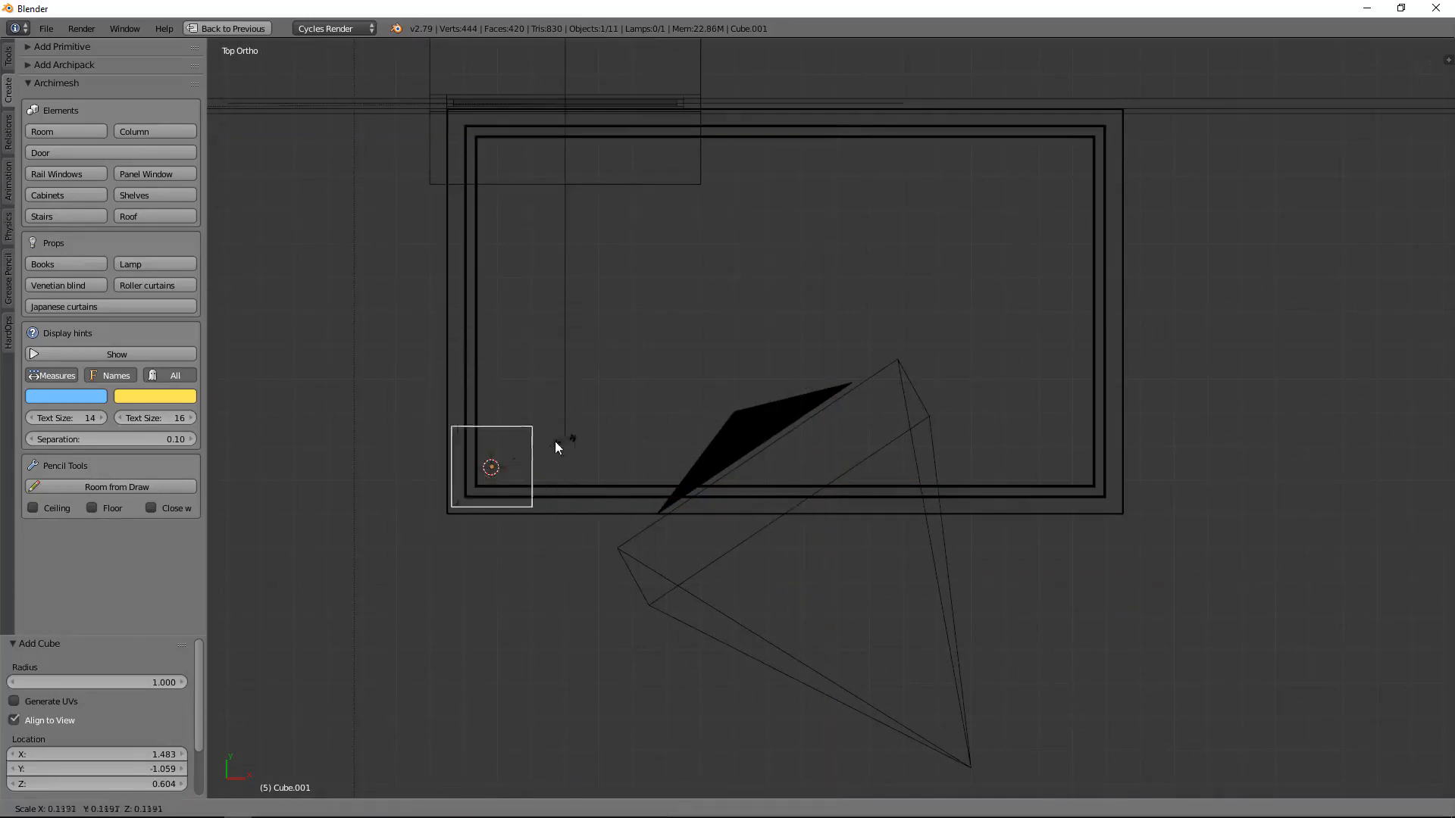
left_click(507, 452)
left_click_drag(494, 430, 496, 437)
key("KP_0")
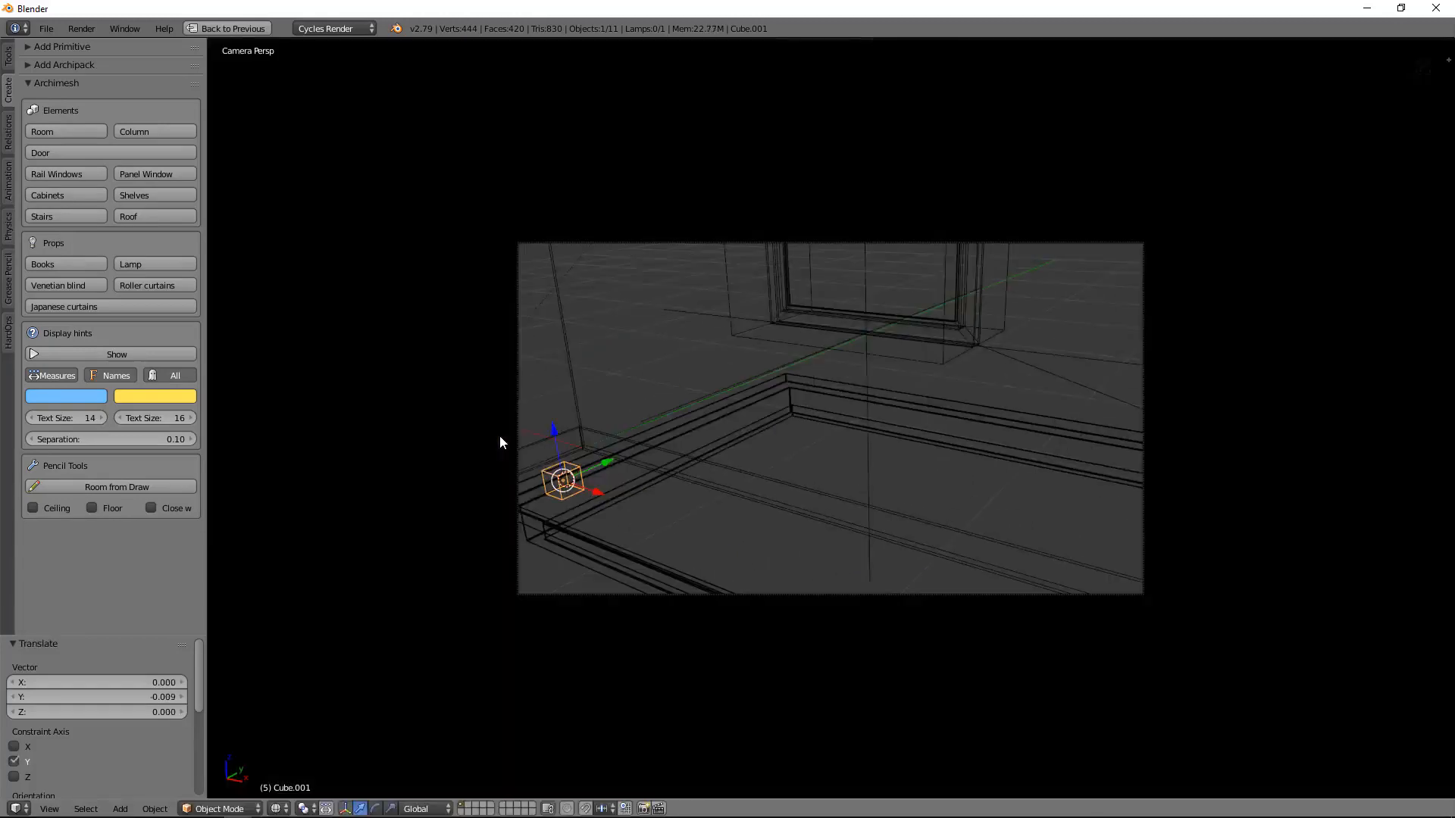
key("ctrl+Up")
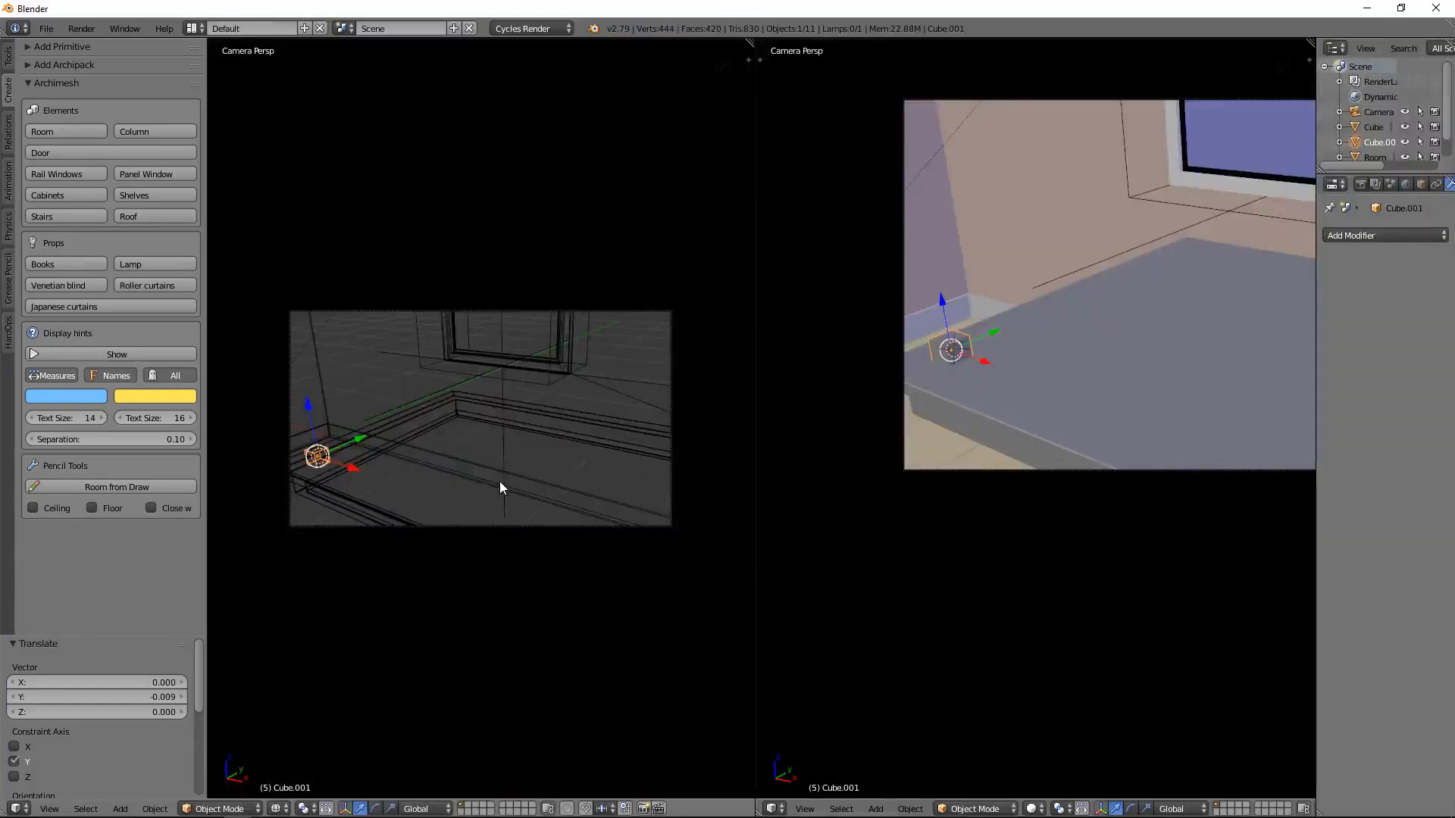
Move the small cube down about 0.145 along Z in front view, under the slab, and fine-tune its X position.
key("KP_1")
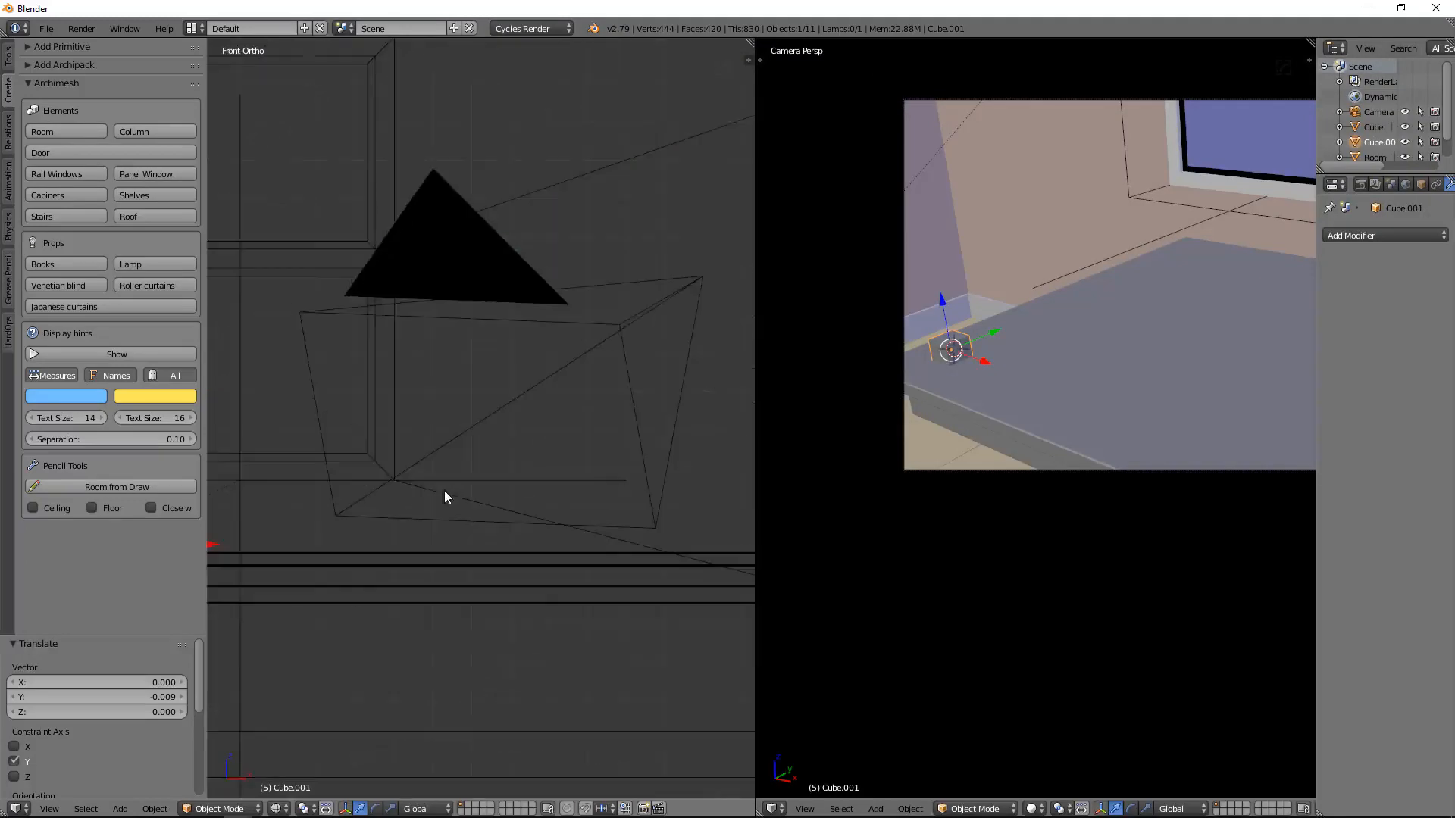
middle_click_drag(249, 543, 598, 298, "shift")
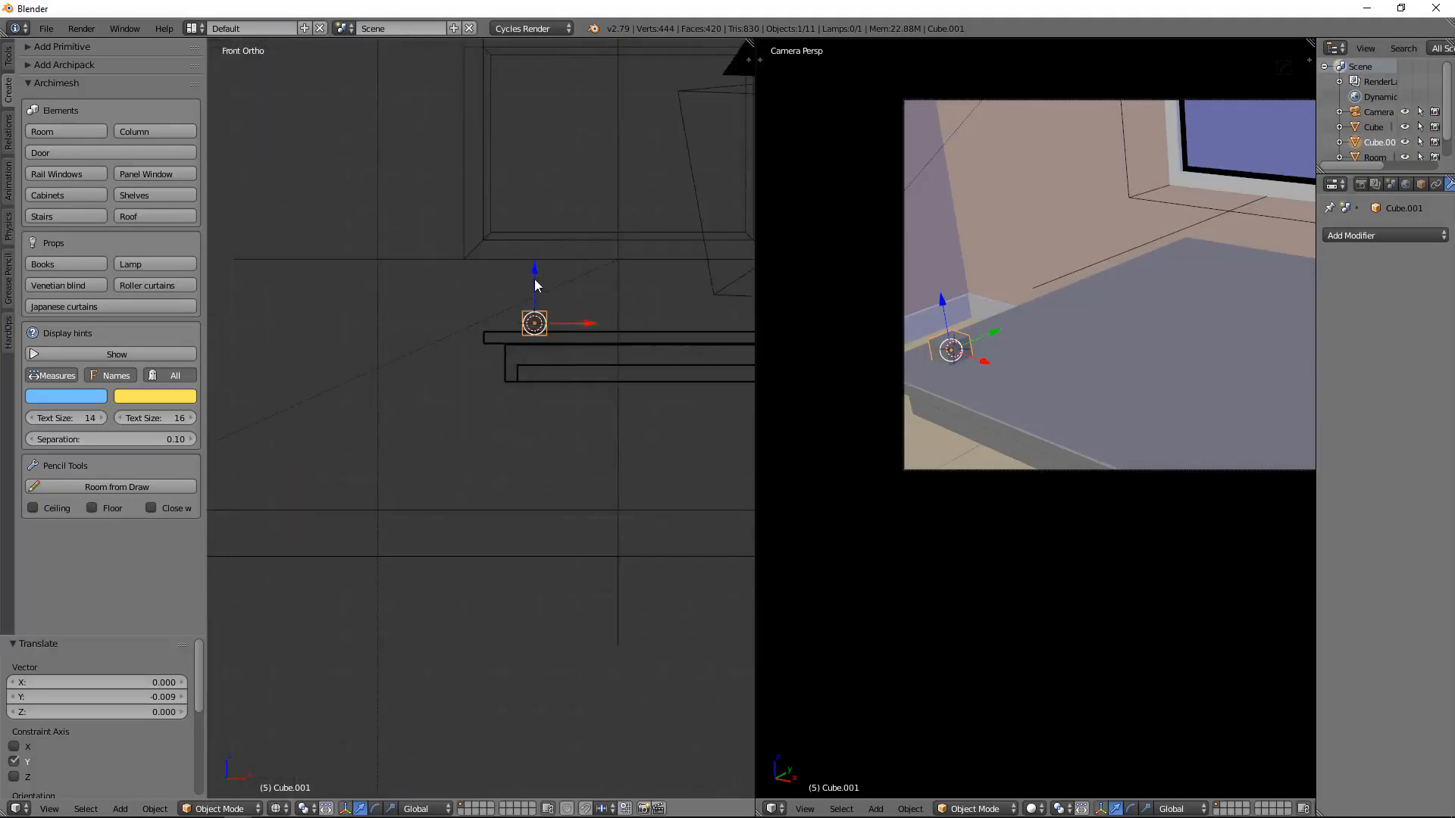
key("g")
key("z")
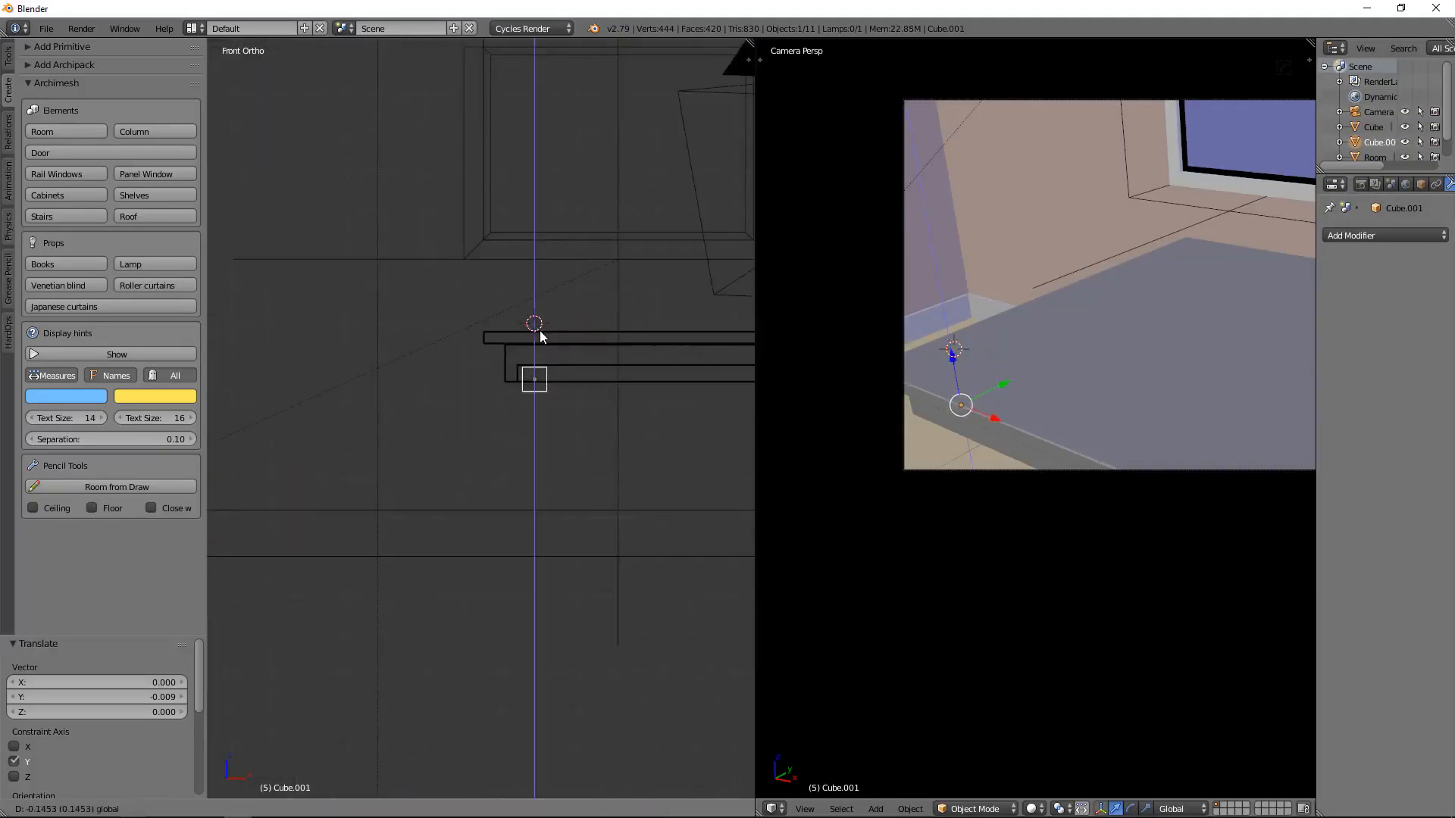
left_click_drag(540, 332, 540, 332)
left_click_drag(575, 379, 574, 379)
Lower the cube's bottom face along Z to floor level to form a table leg, and deselect the leg.
key("Tab")
right_click(534, 389)
key("g")
key("z")
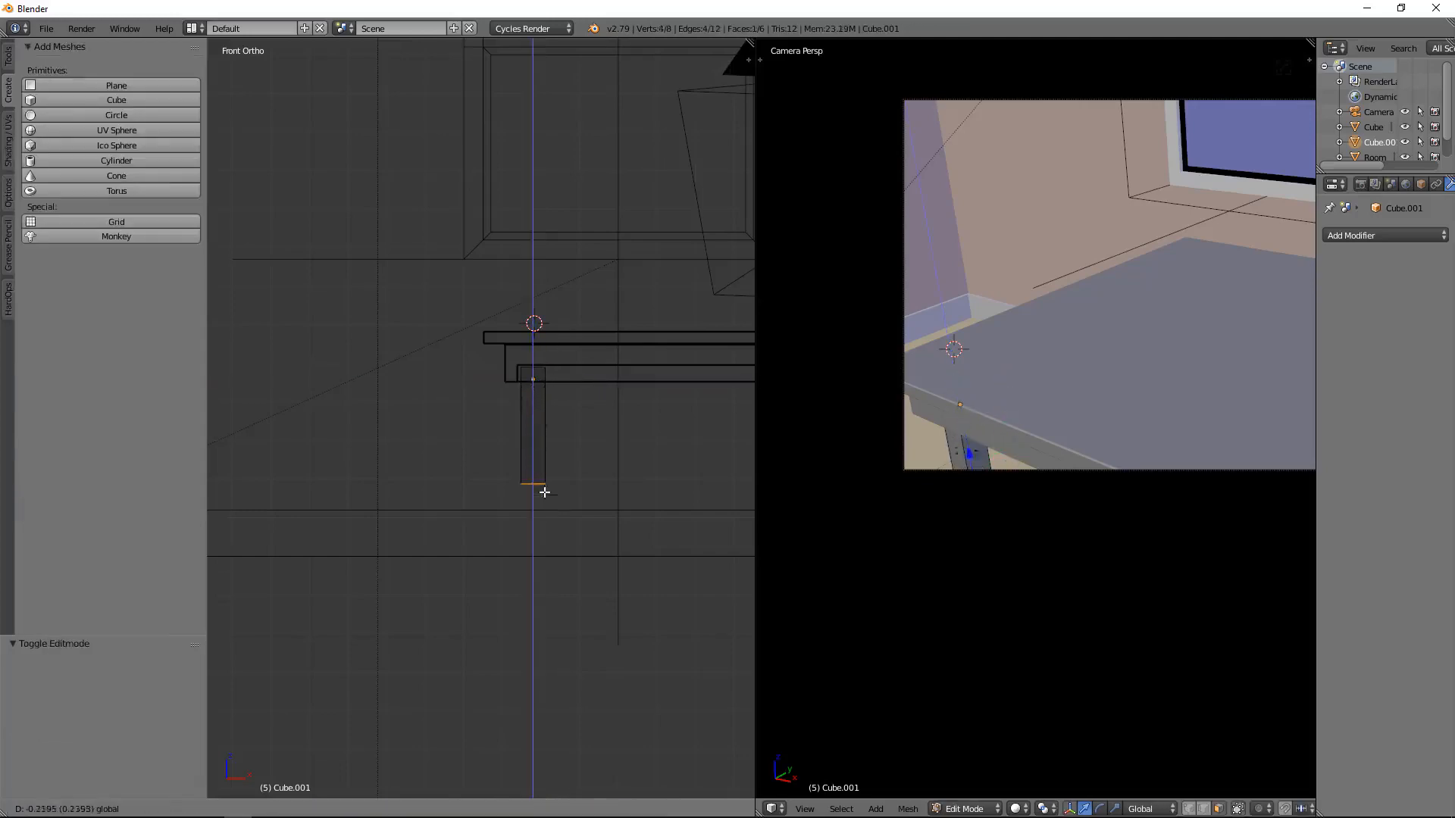
left_click(549, 526)
key("Tab")
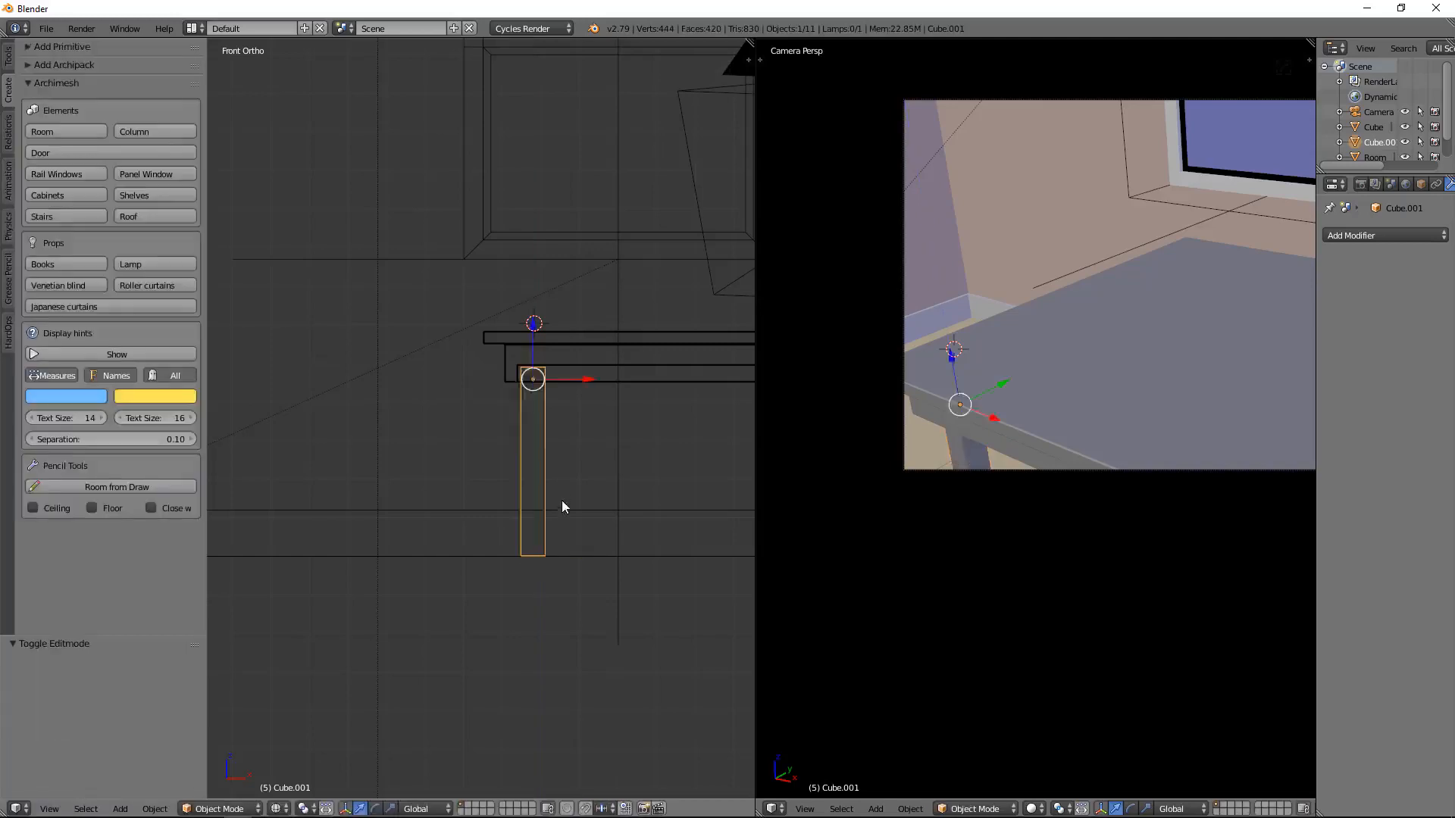
key("a")
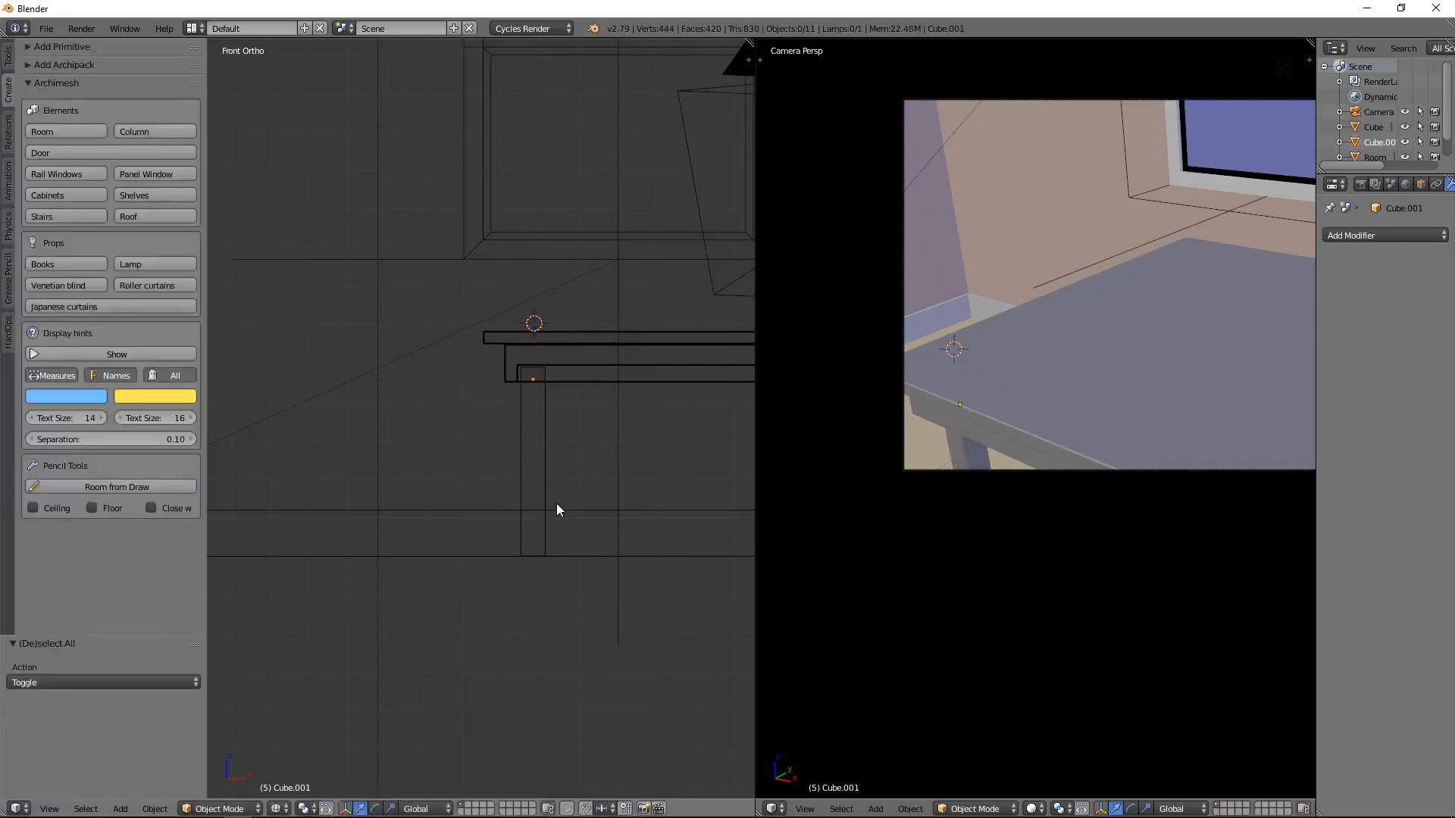
Rotate the camera 1.93° about the global Z axis to reframe the table and window, and deselect it.
scroll(548, 487, "down", 6)
right_click(720, 276)
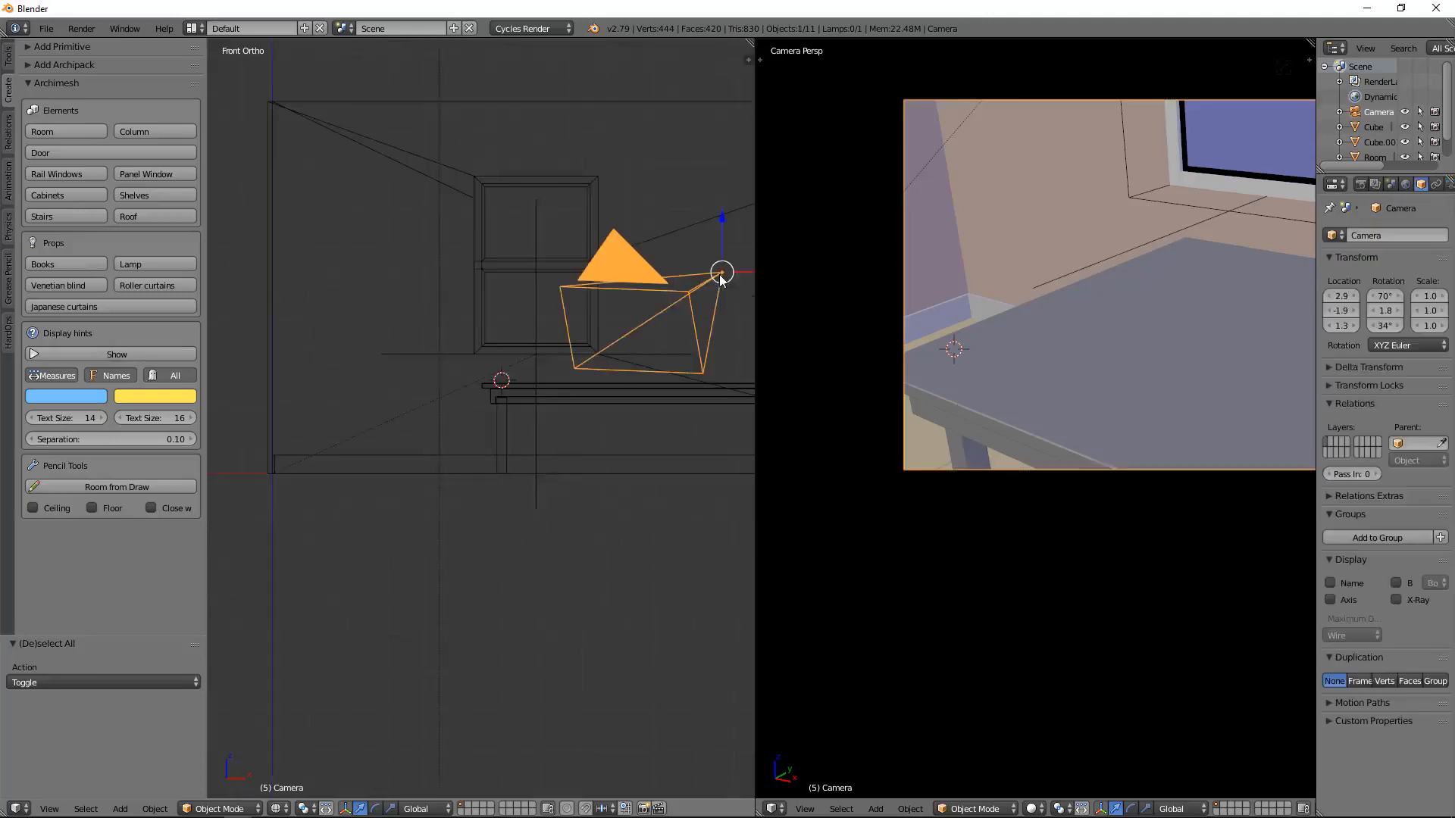
key("r")
key("z")
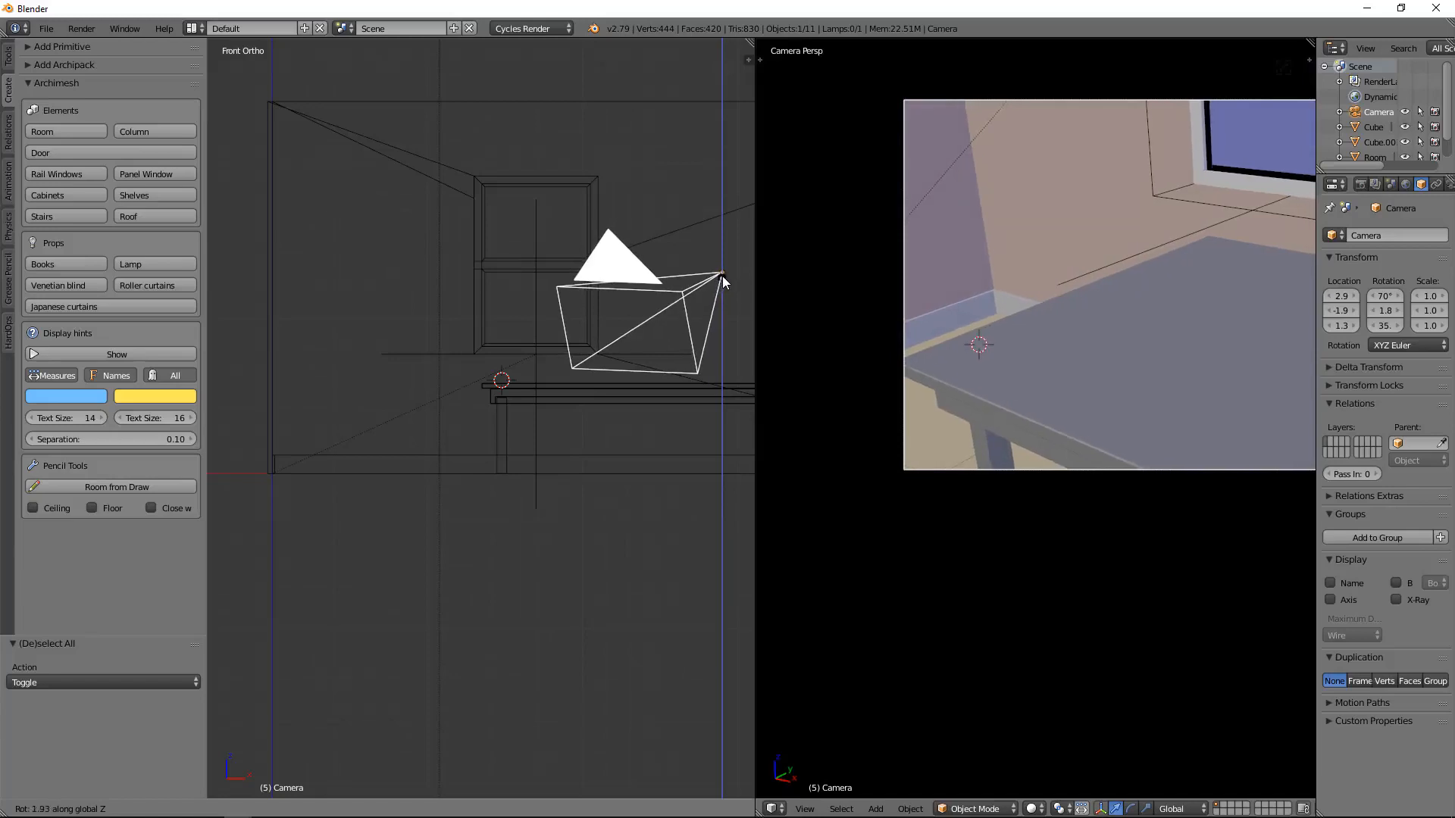
left_click(721, 276)
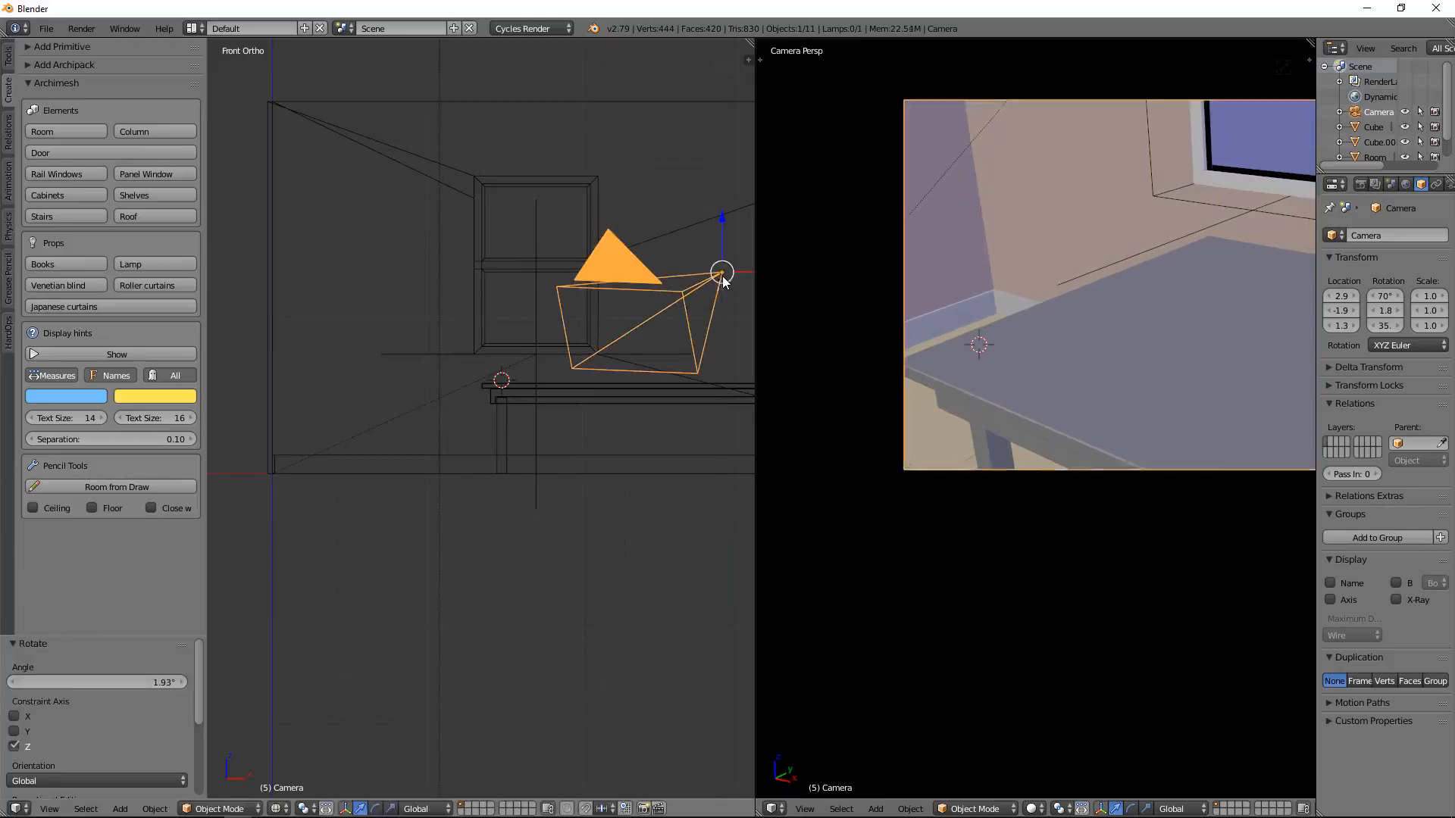
scroll(1043, 347, "down", 1)
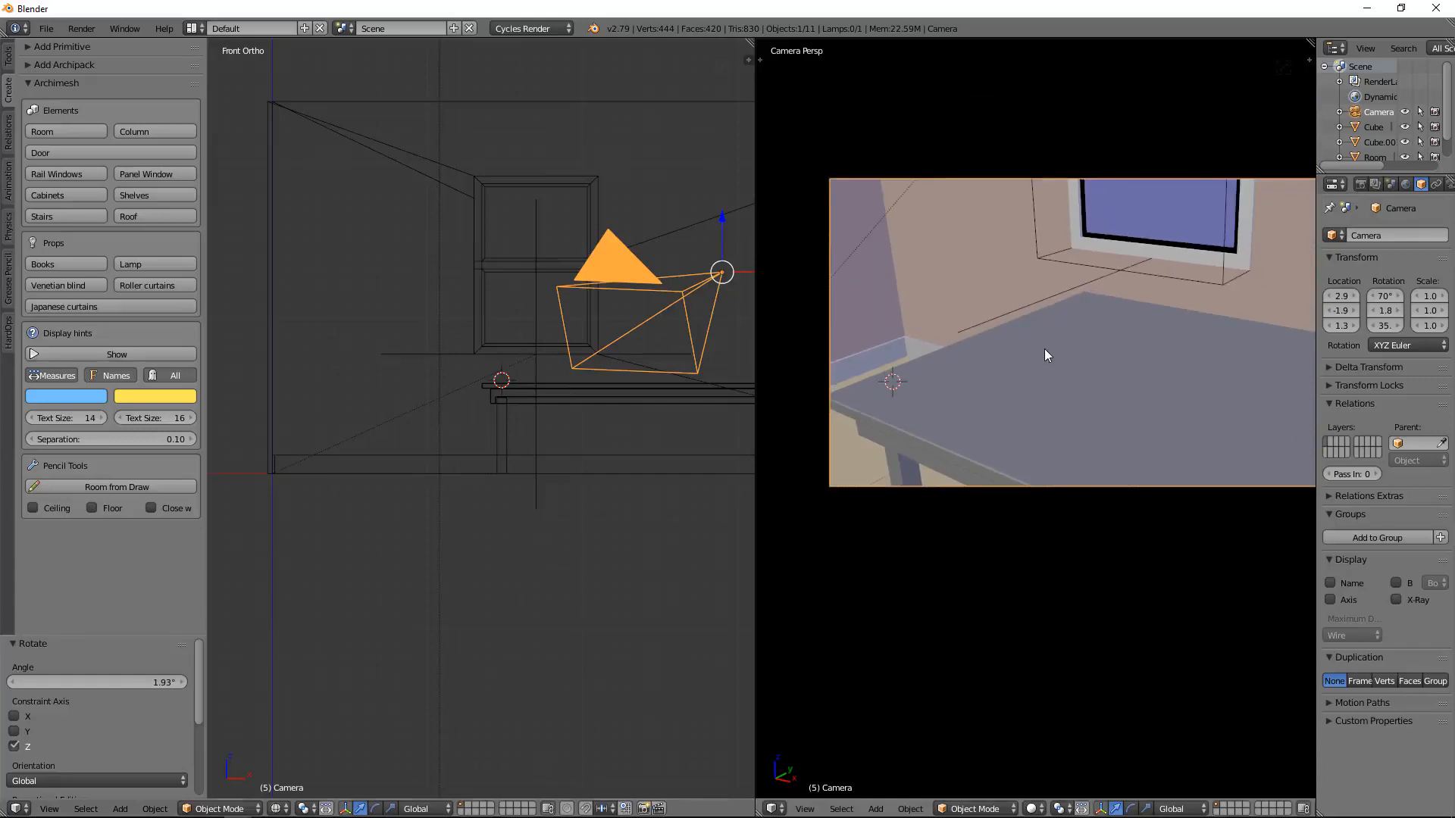
key("a")
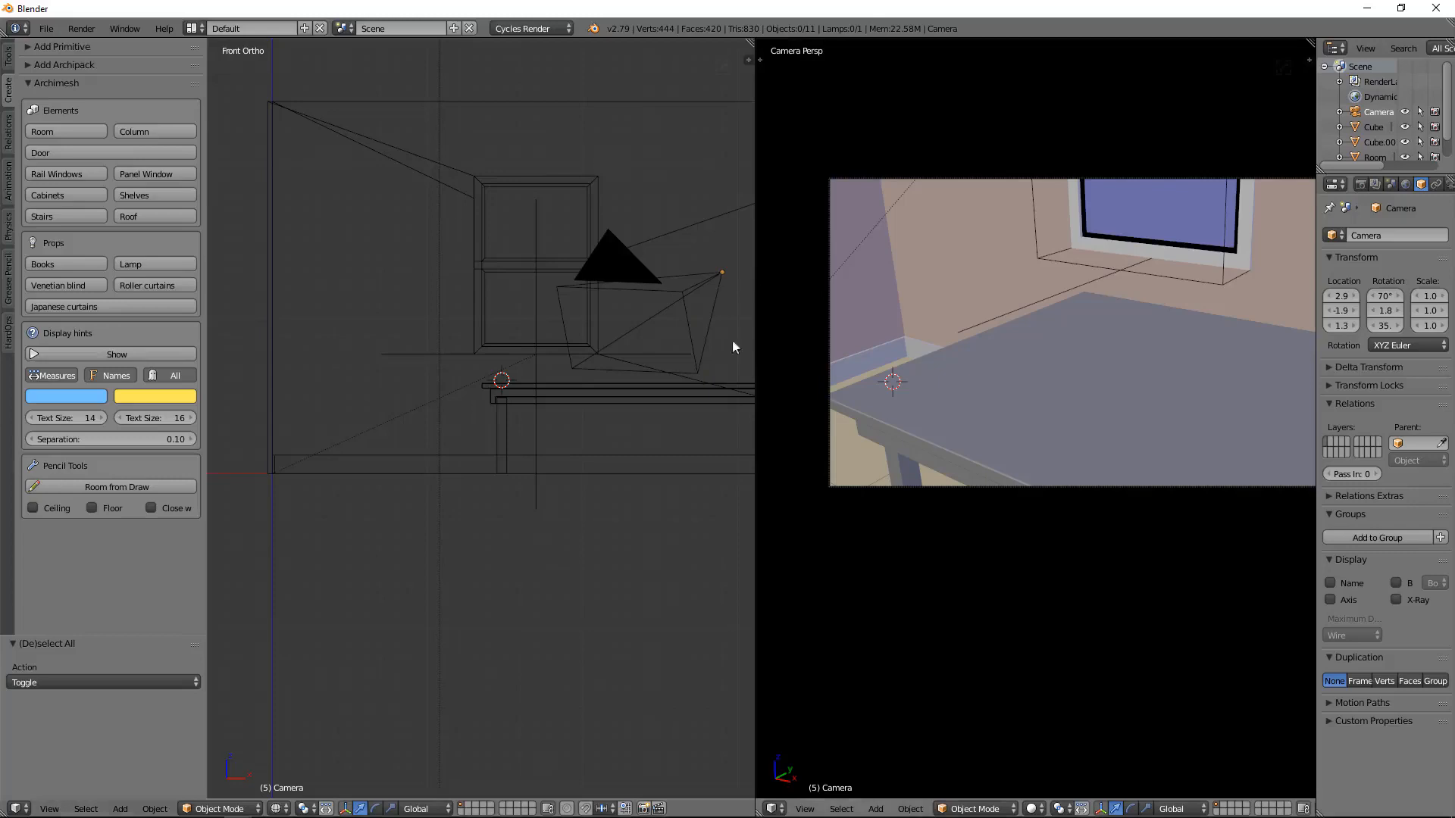
Start saving the scene under a new name and create a folder named tuto_lowpoly on the Desktop.
left_click(46, 29)
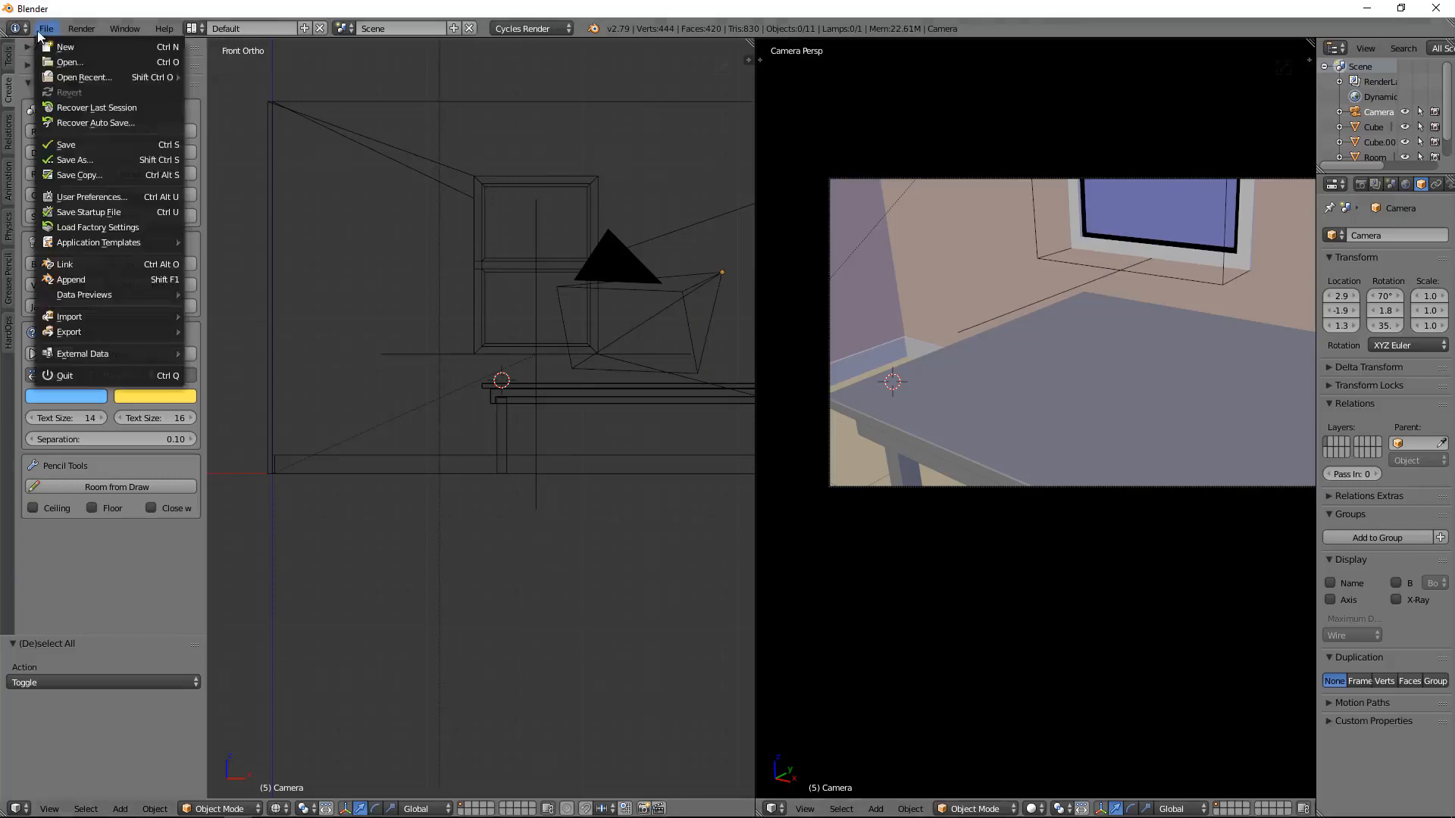
left_click(122, 159)
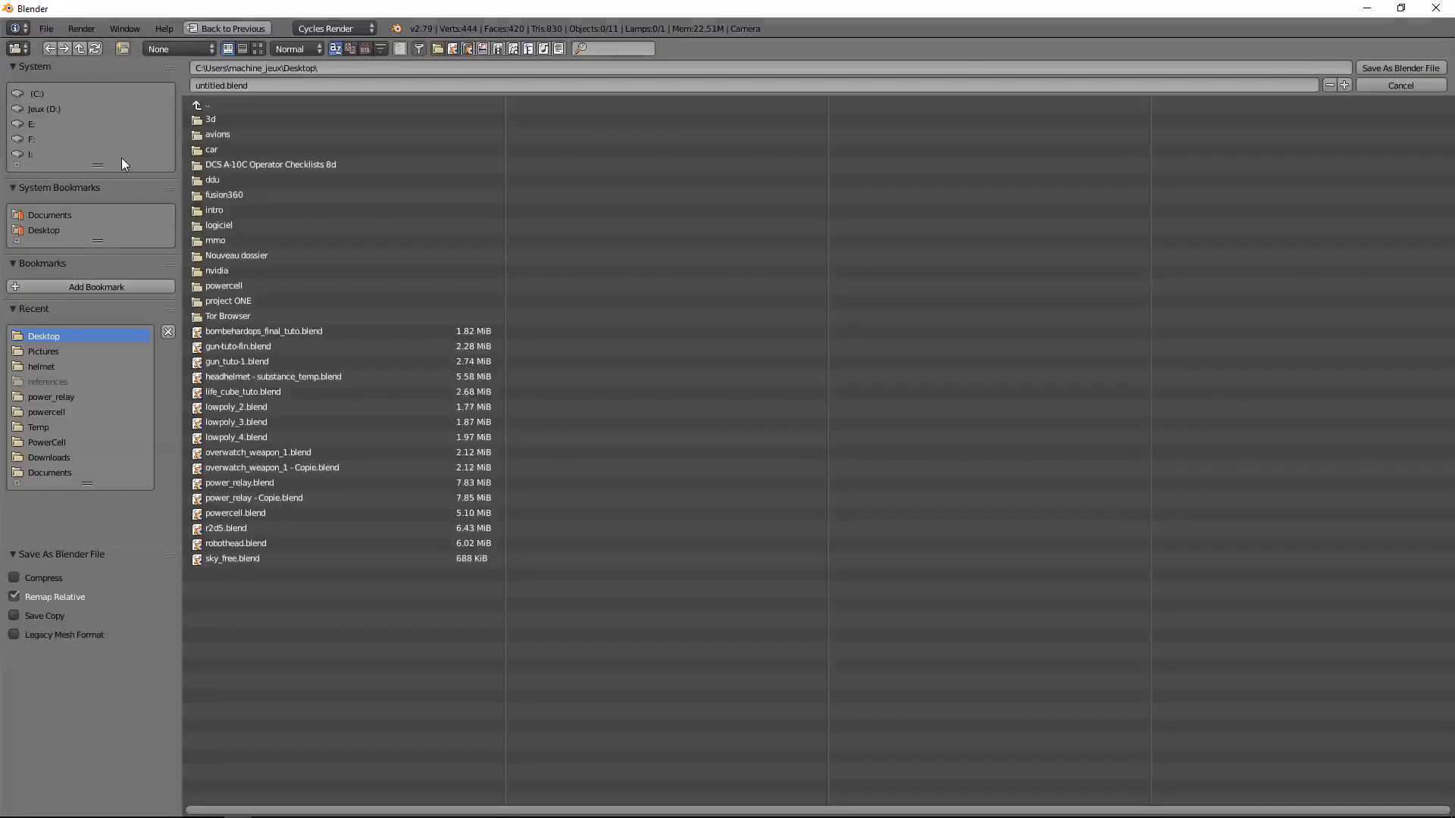
left_click(215, 87)
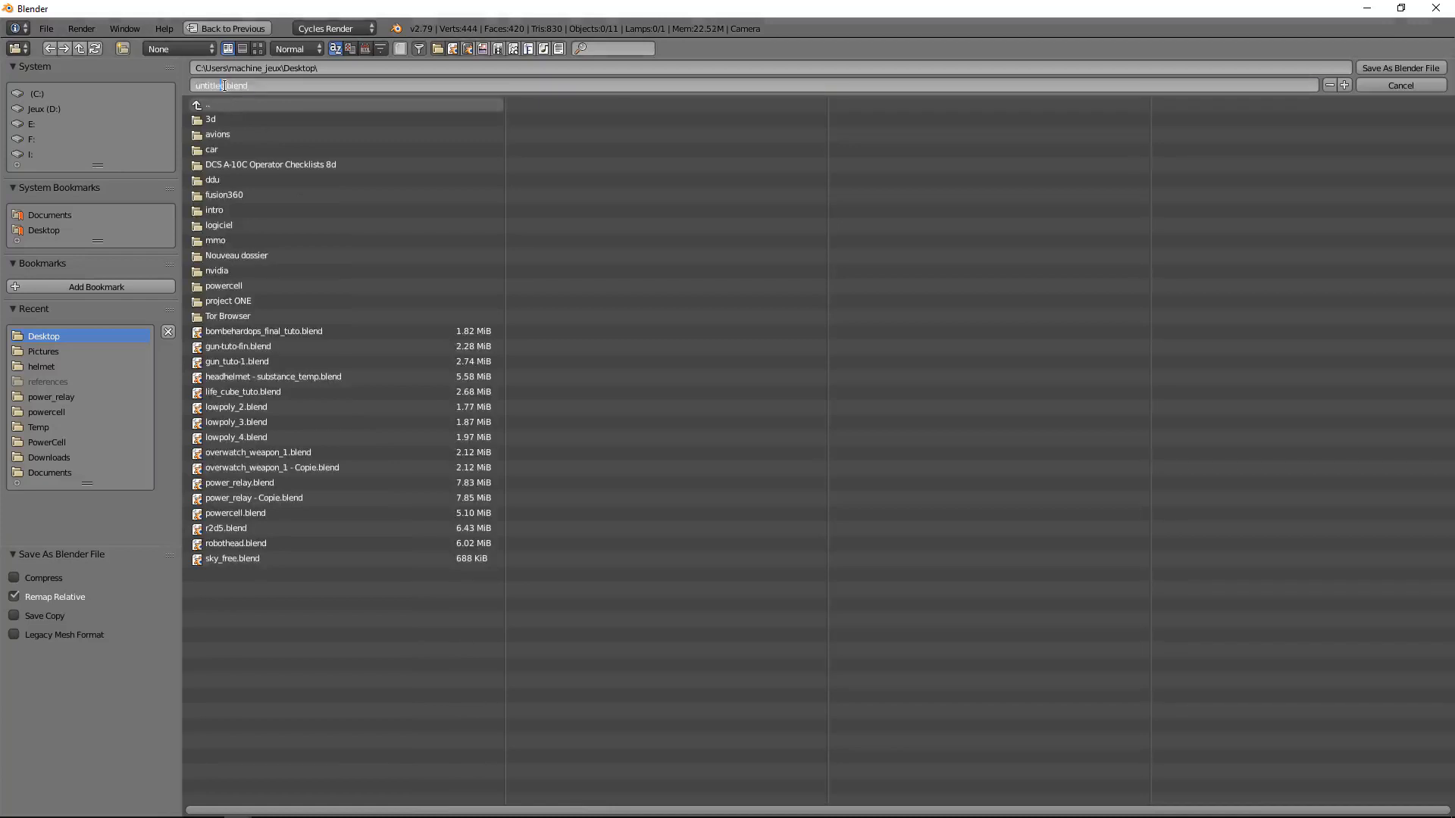
left_click(120, 51)
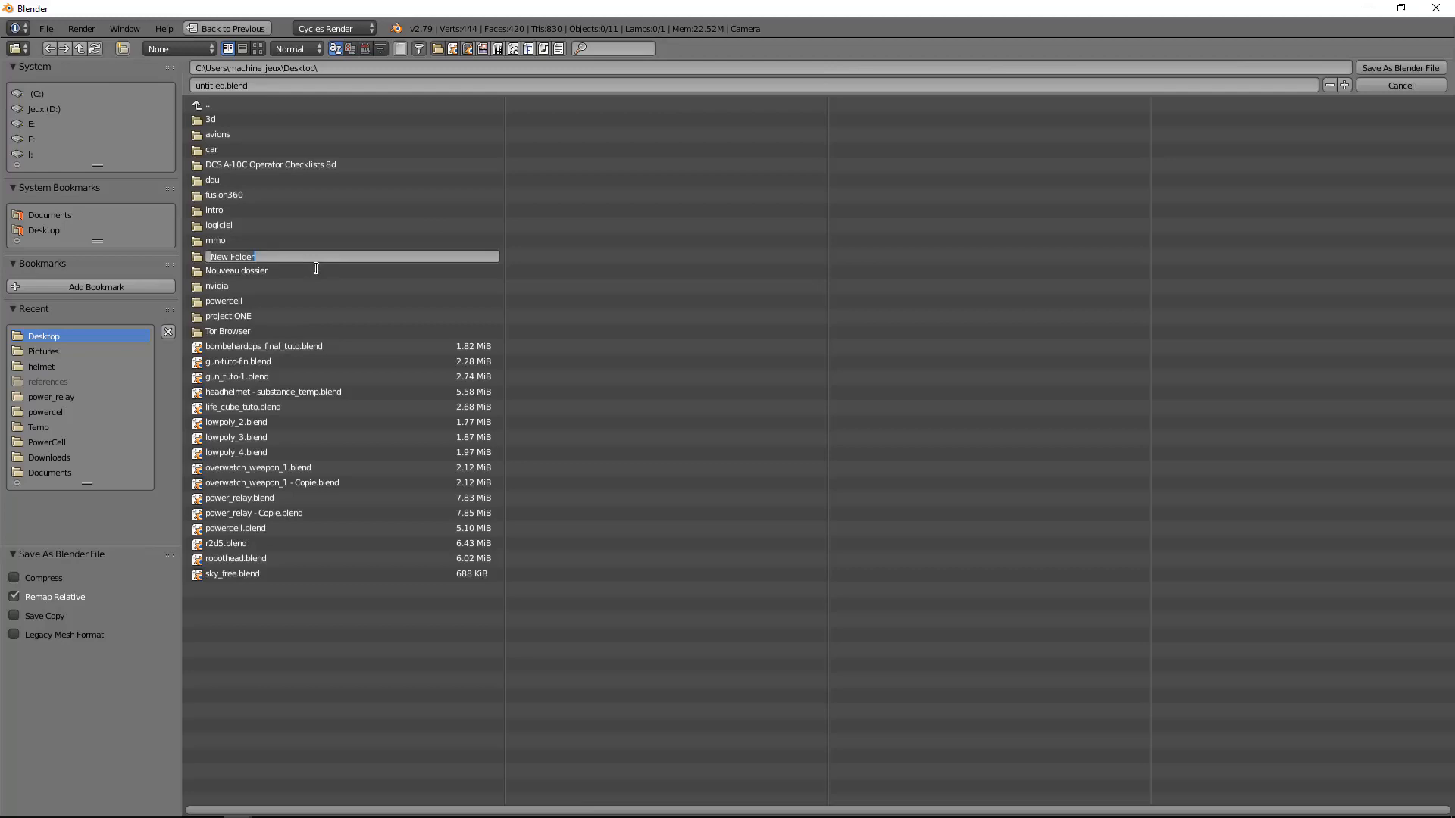
type("tuto_lowpoly")
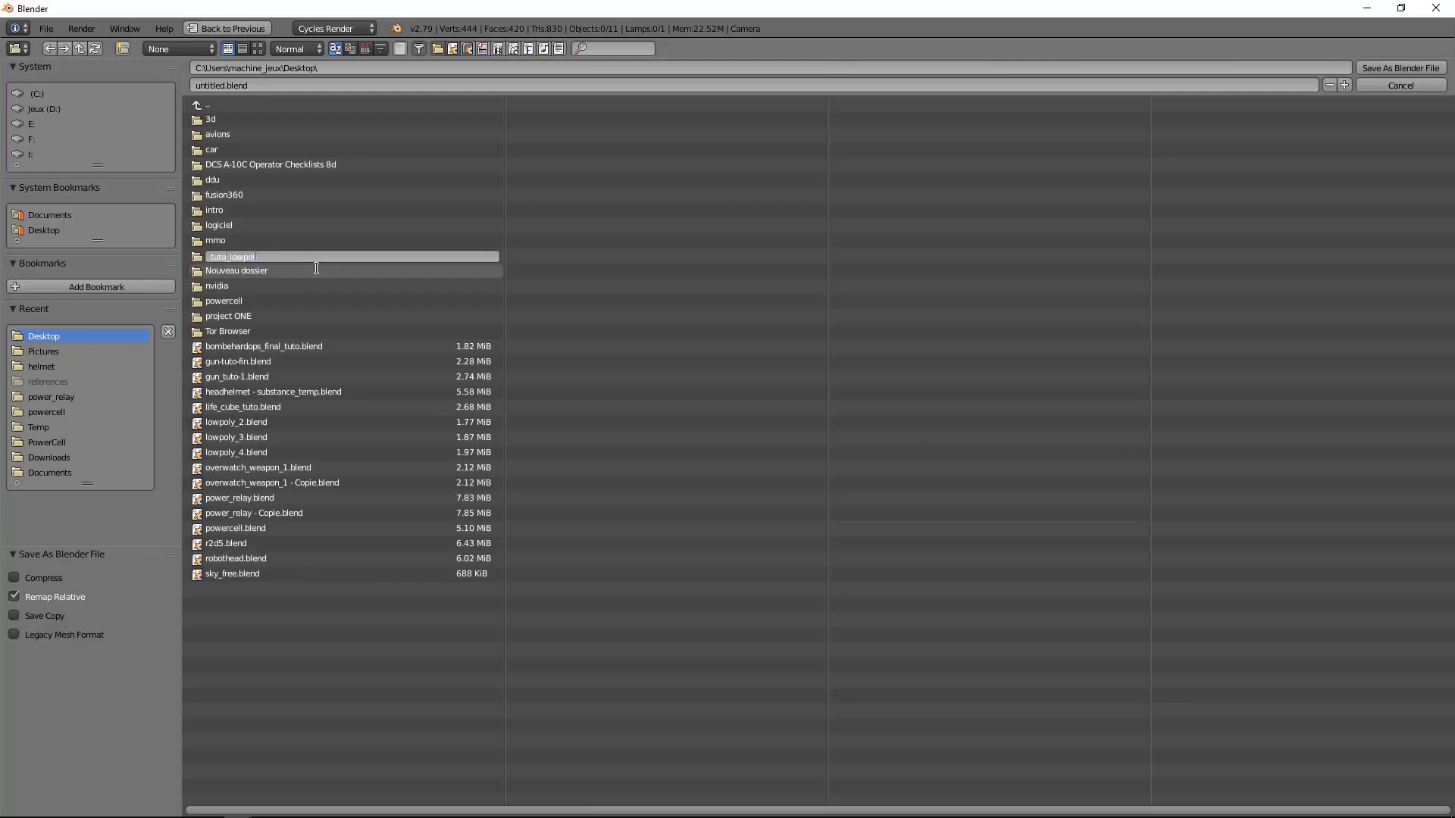
key("Return")
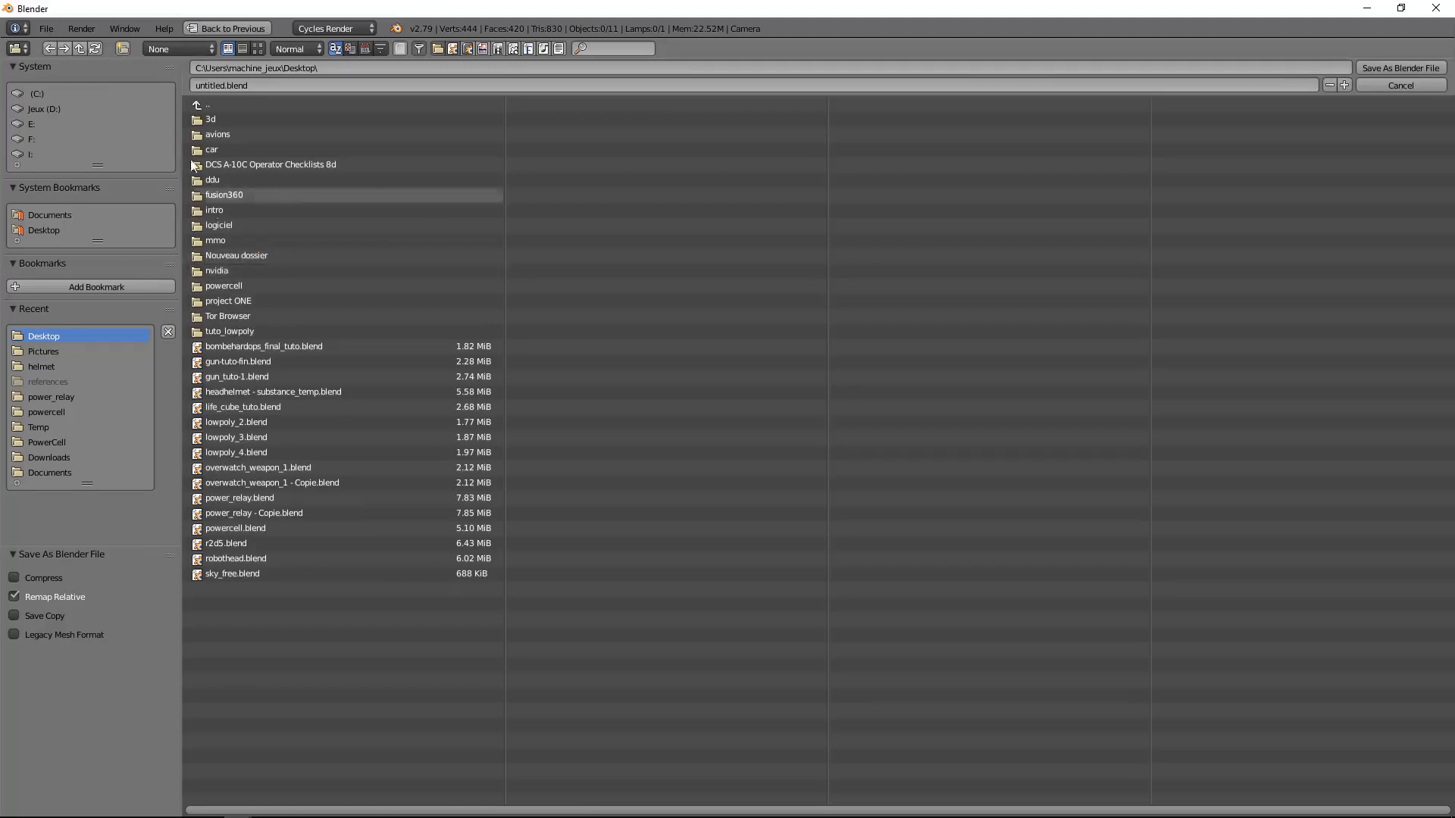
Save the scene as gameboy_1.blend inside the tuto_lowpoly folder.
left_click(256, 330)
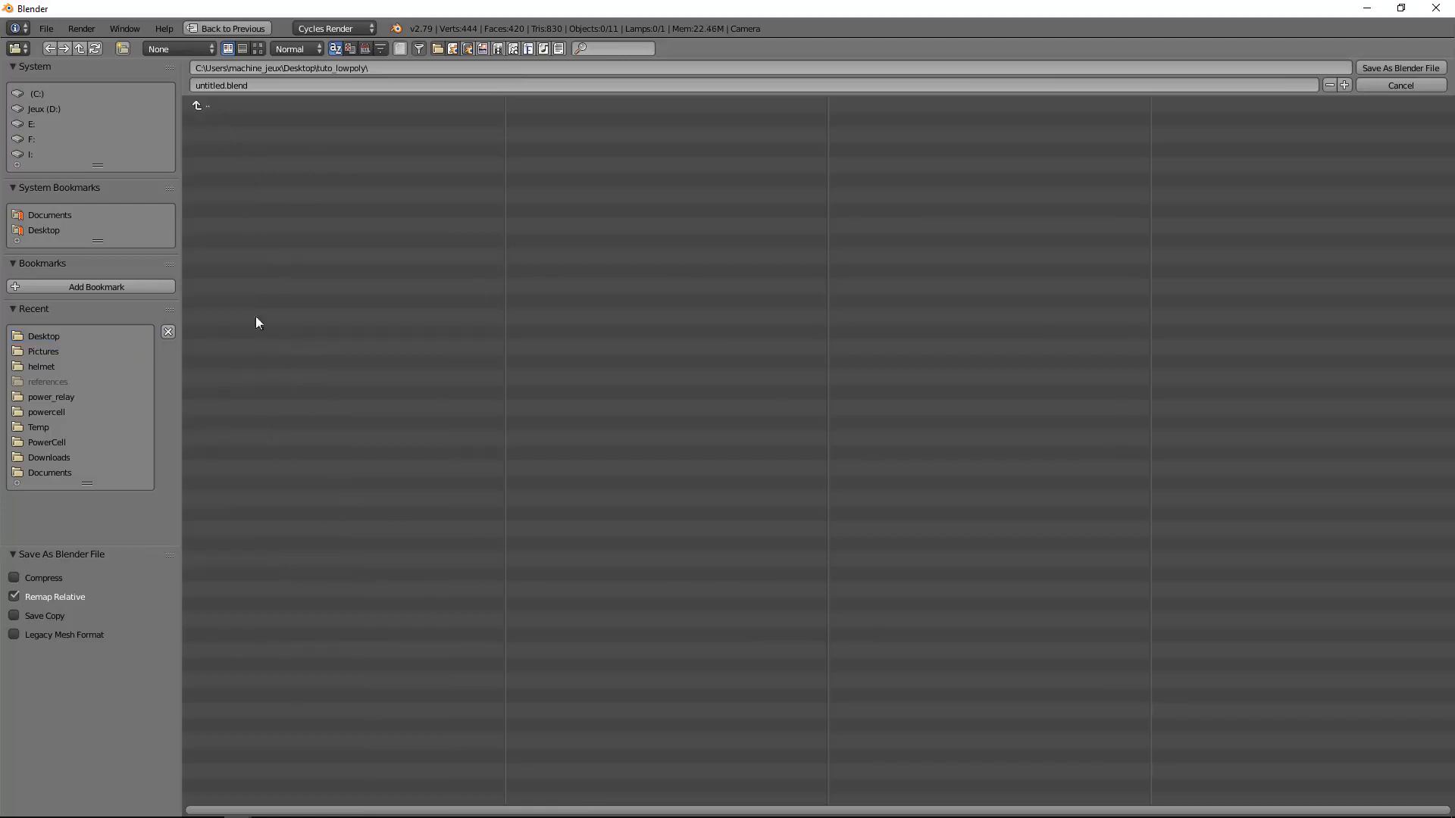
left_click(223, 85)
left_click_drag(225, 85, 168, 87)
type("game")
type("y_1")
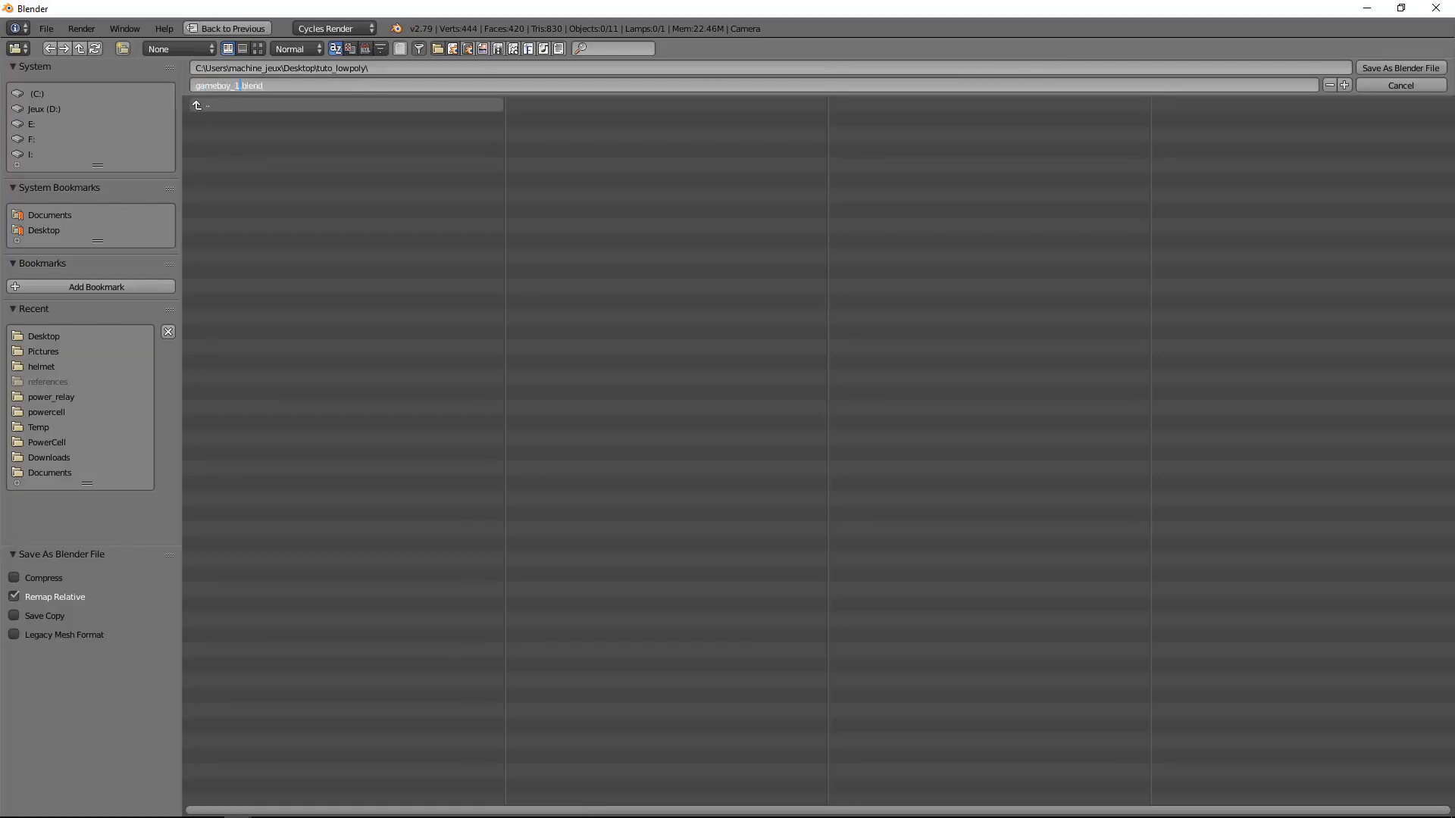
left_click(1388, 70)
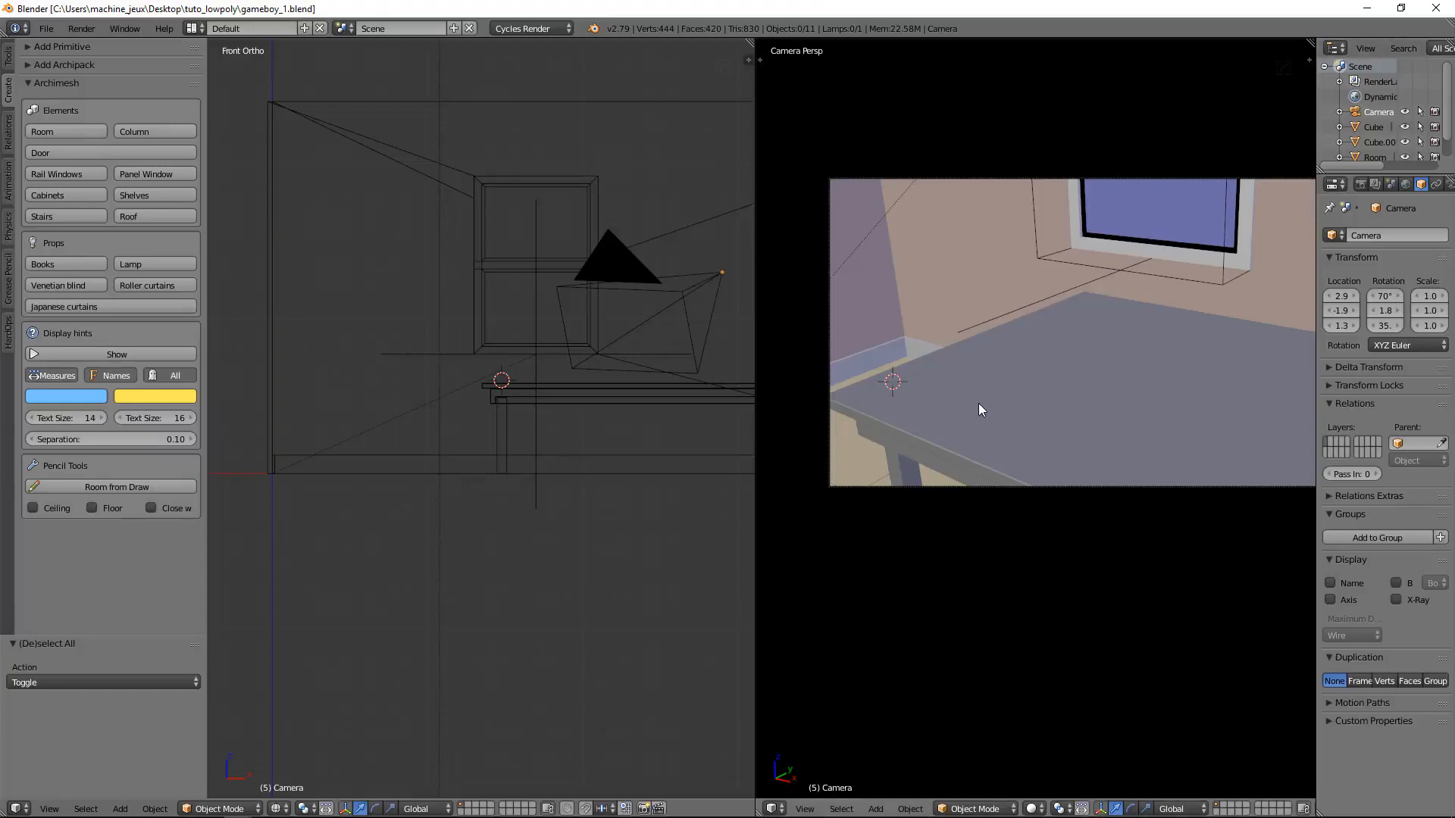
Switch the camera view to rendered shading to check the sunlight on the table.
key("shift+z")
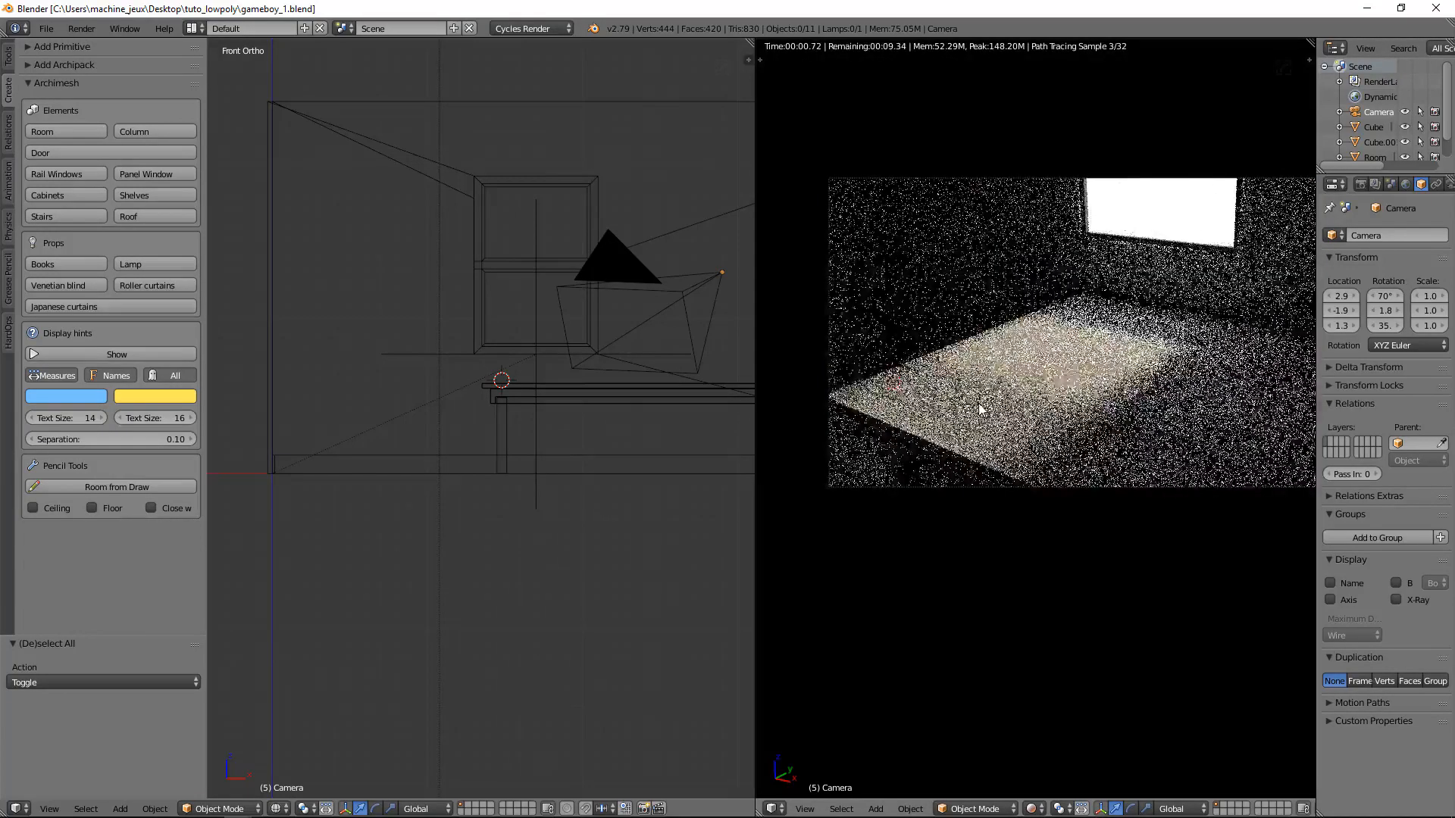